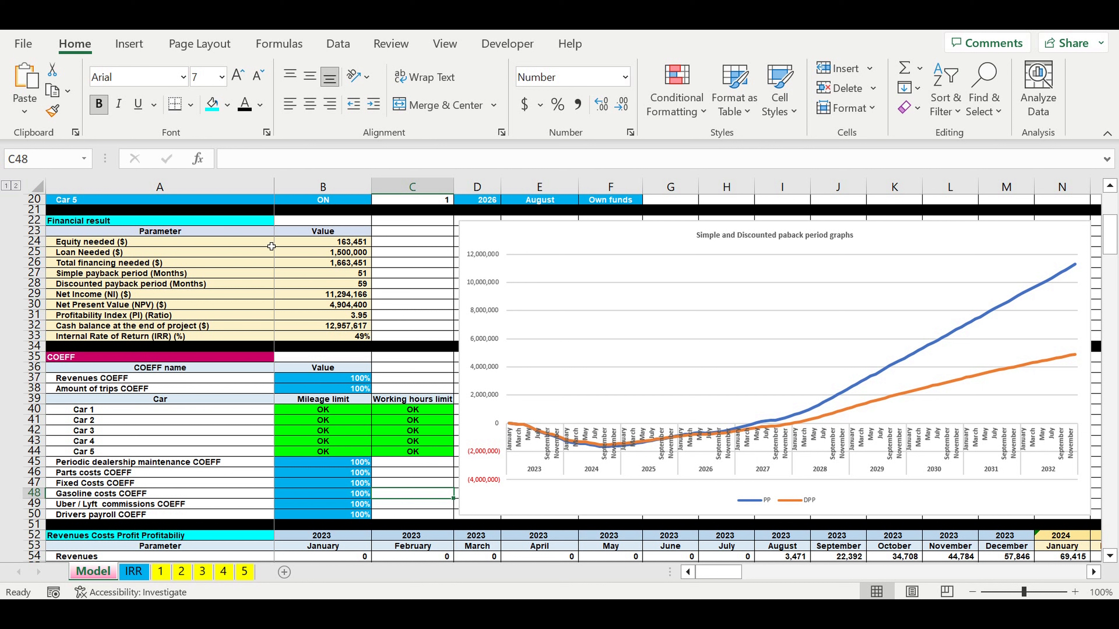
- Review the Financial result table and the payback period chart on the Model sheet, selecting A23:B33 and the chart
click(251, 233)
drag(252, 236, 328, 341)
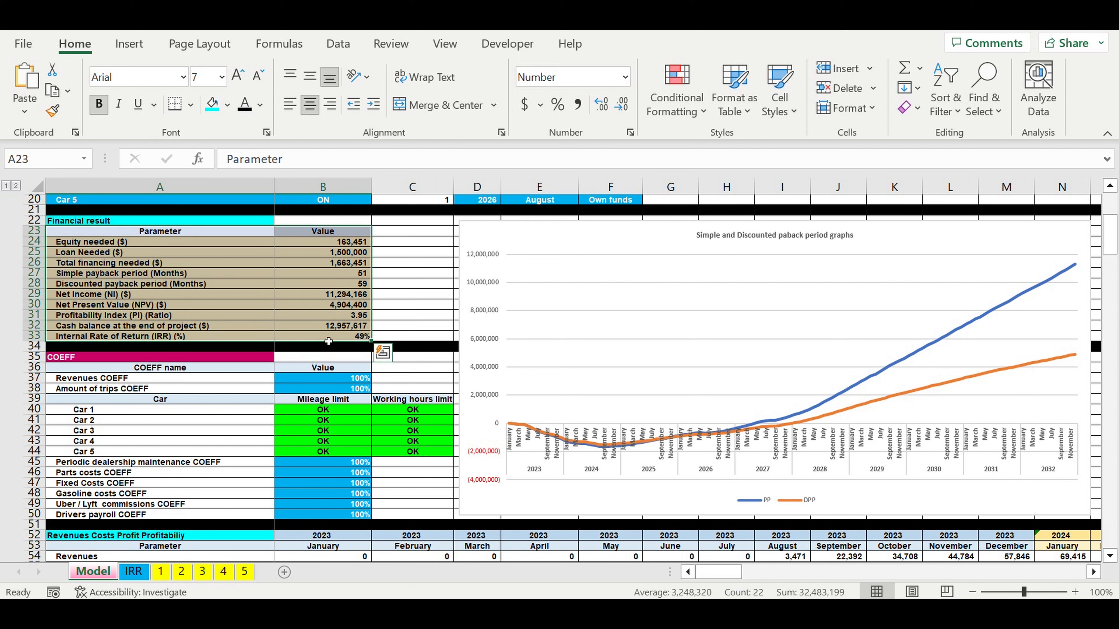
click(525, 249)
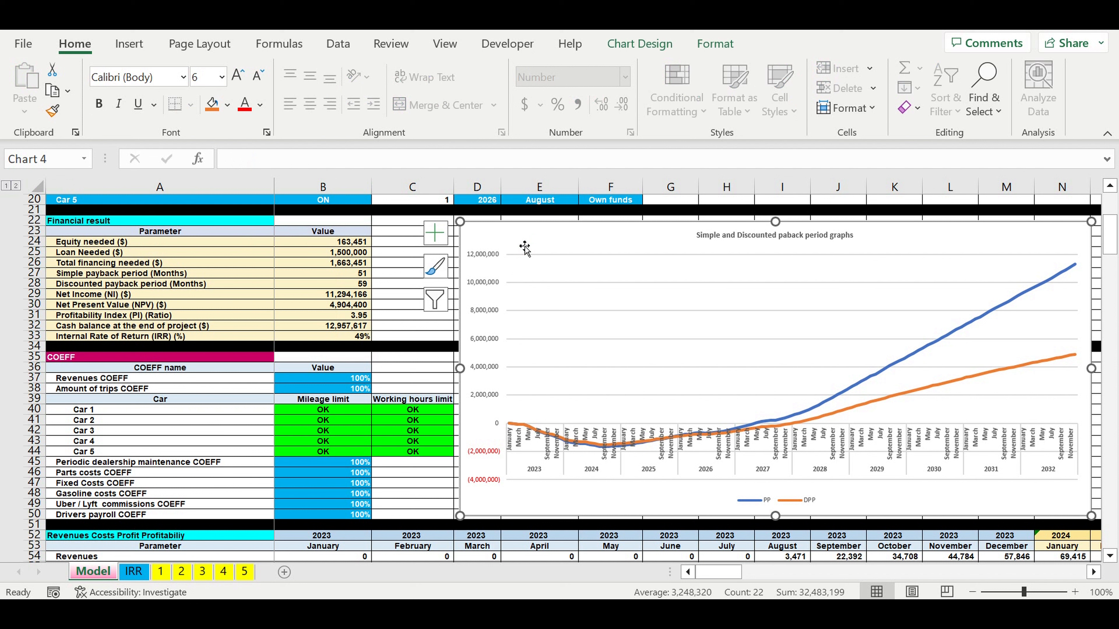
drag(349, 244, 251, 339)
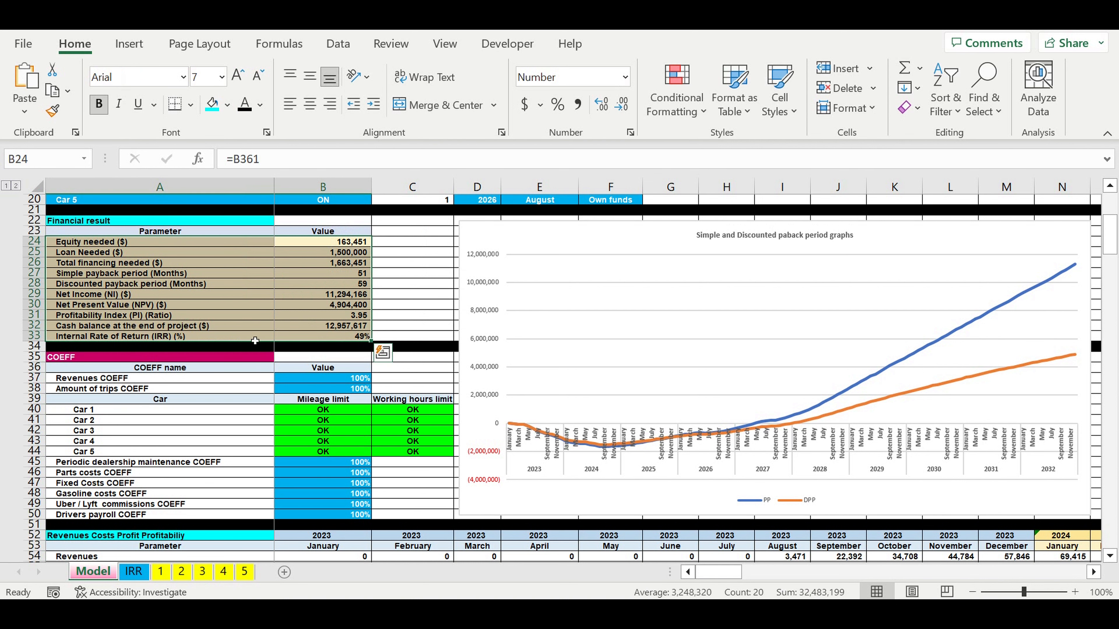
scroll(298, 349, up, 3)
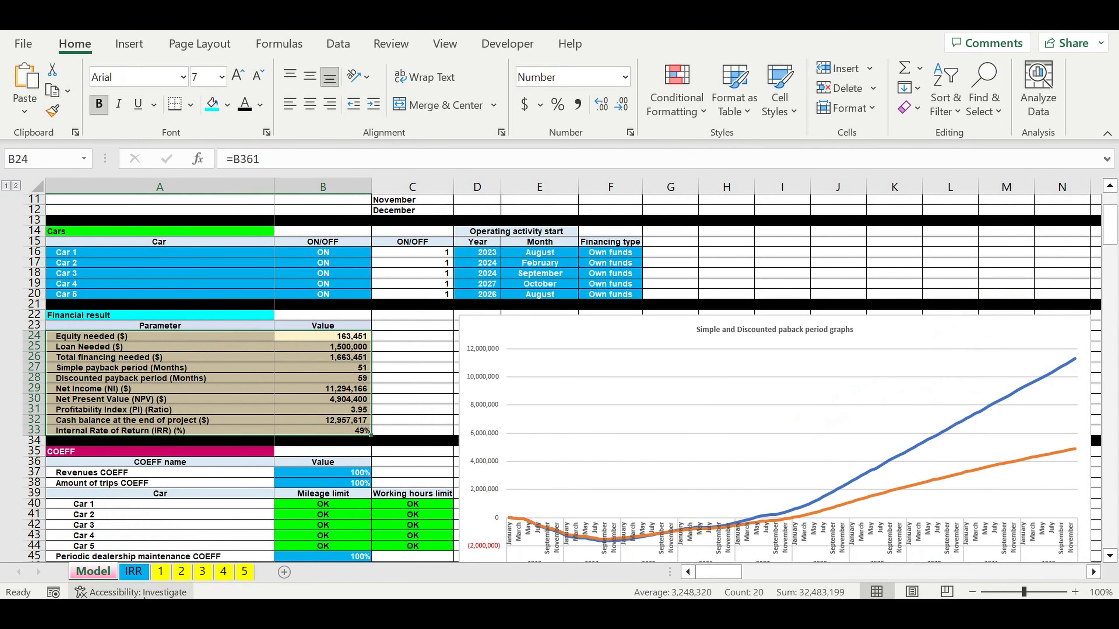
- Check the Mileage of a trip values for the trip types on sheet 1 and return to the Model sheet
click(165, 572)
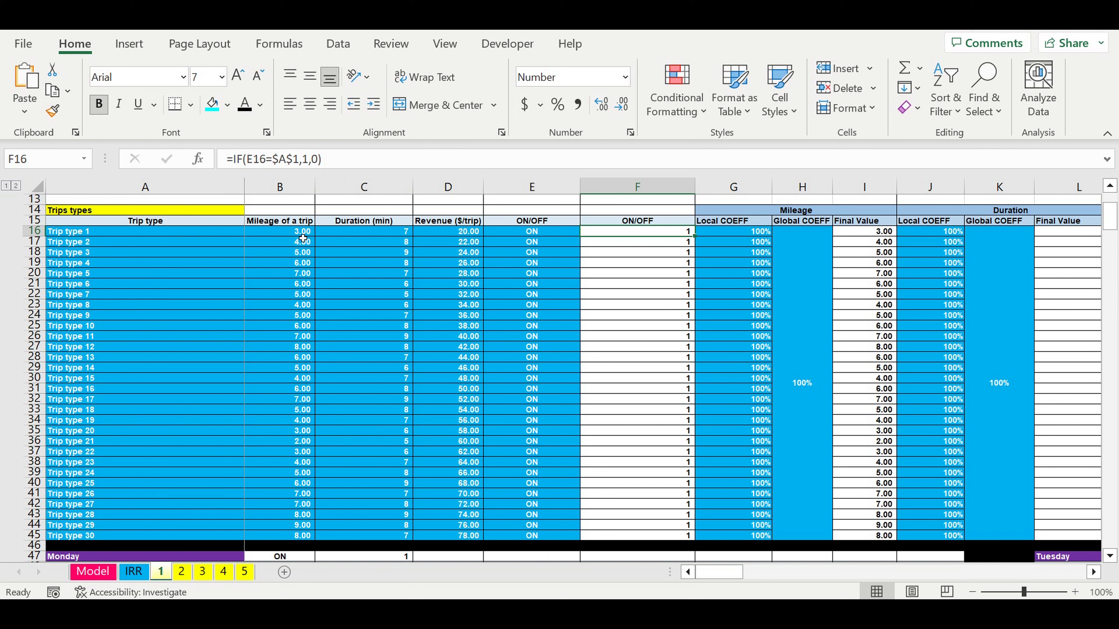
drag(303, 233, 303, 525)
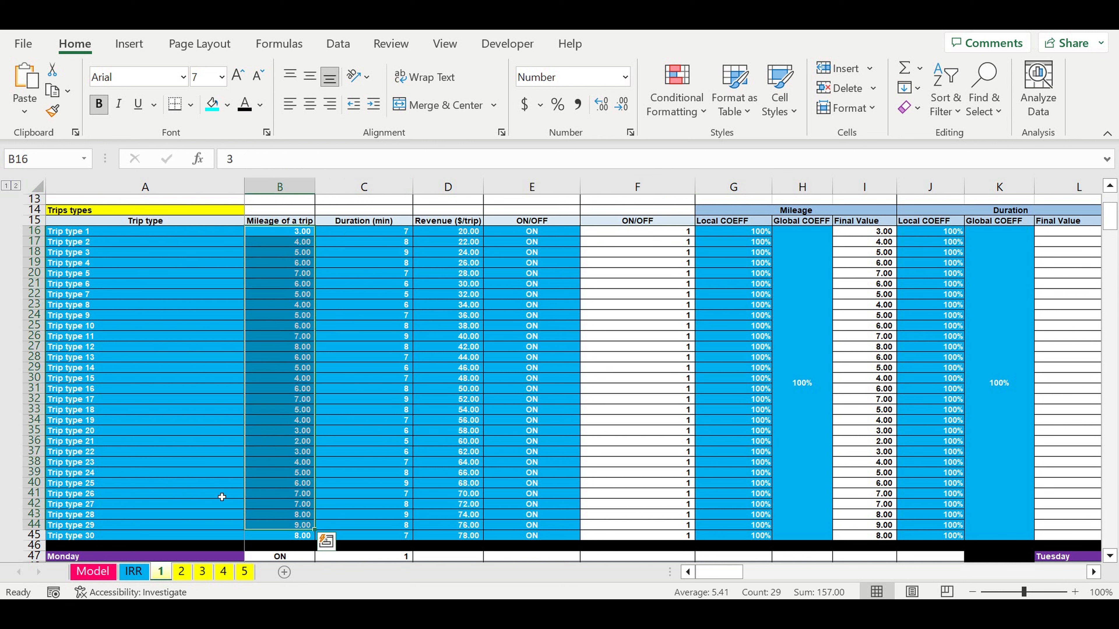
click(94, 573)
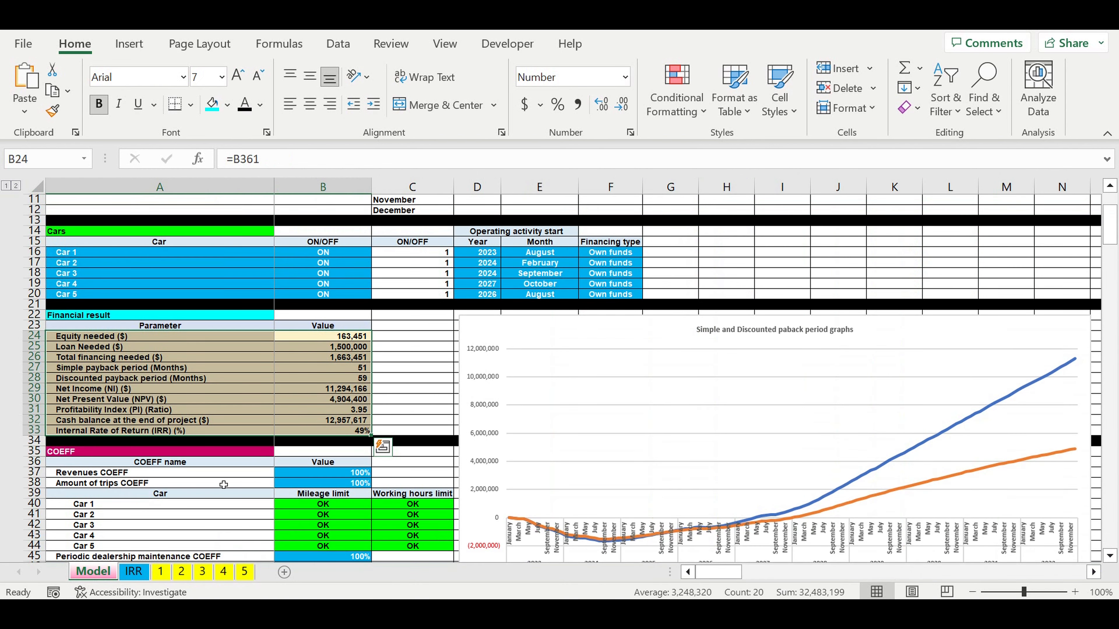
- Examine the Financial result parameters in A24:B33, including the internal rate of return and the discounted and simple payback periods
click(284, 338)
drag(266, 337, 368, 431)
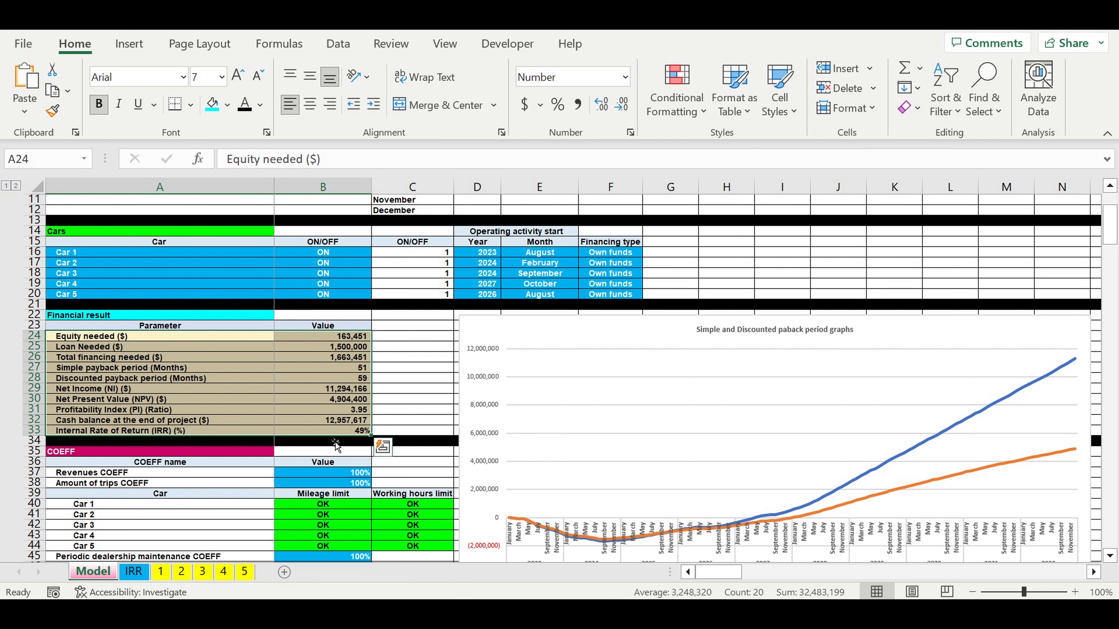
click(331, 435)
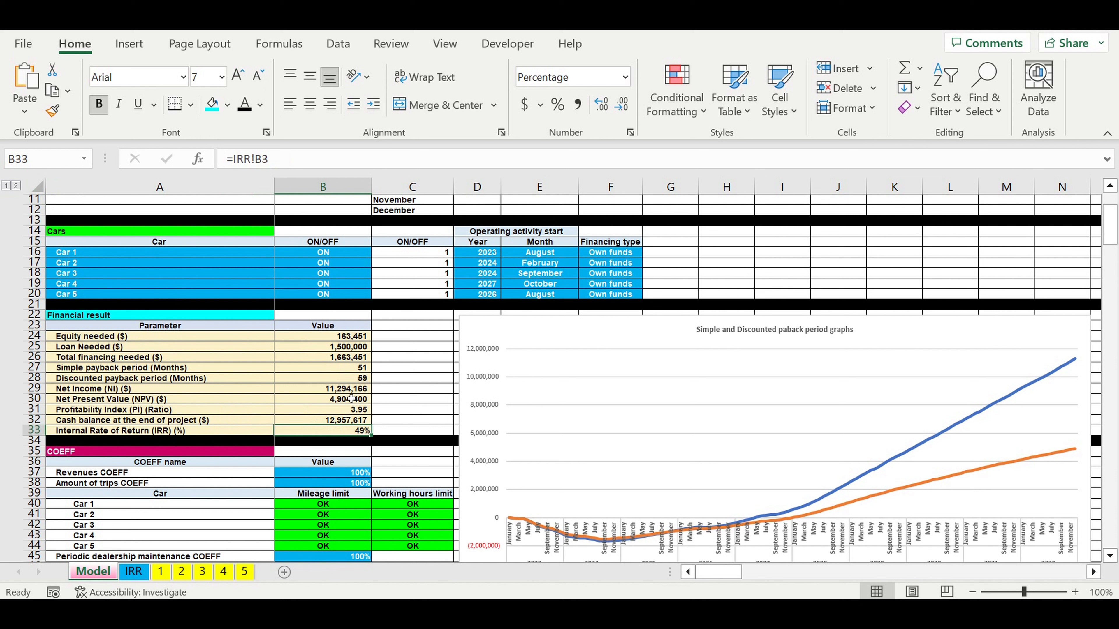
drag(269, 337, 318, 431)
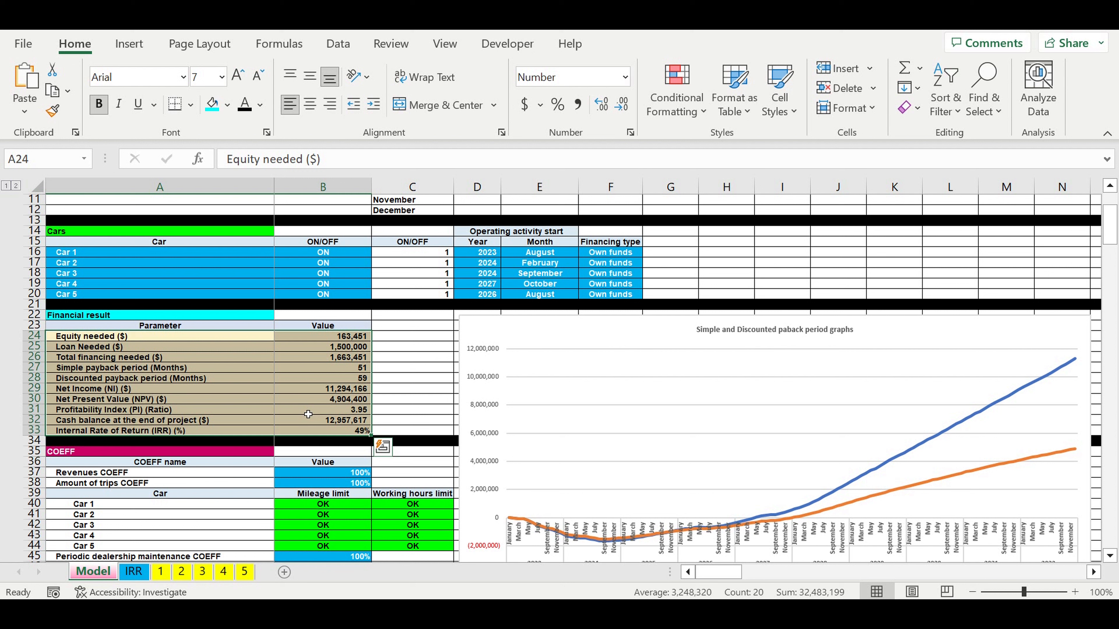
click(327, 379)
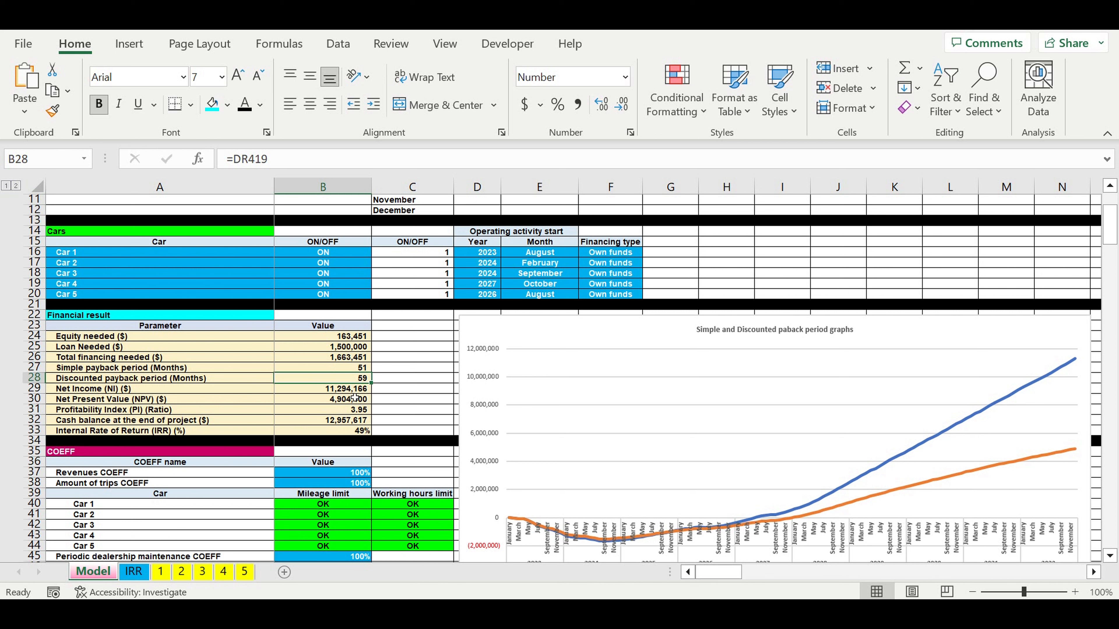
click(344, 371)
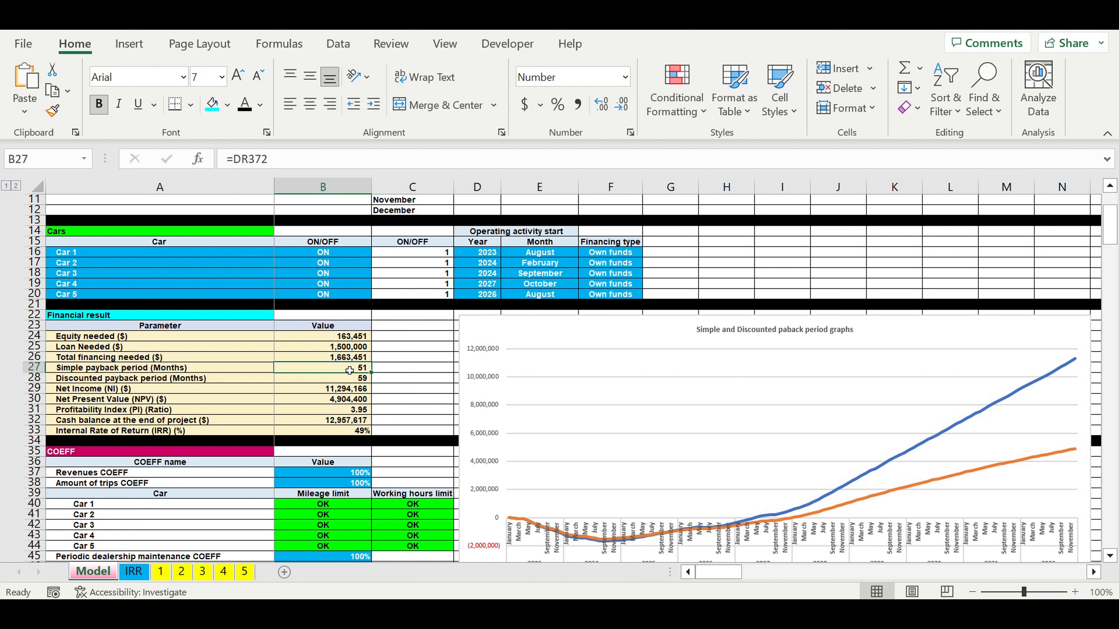
click(413, 368)
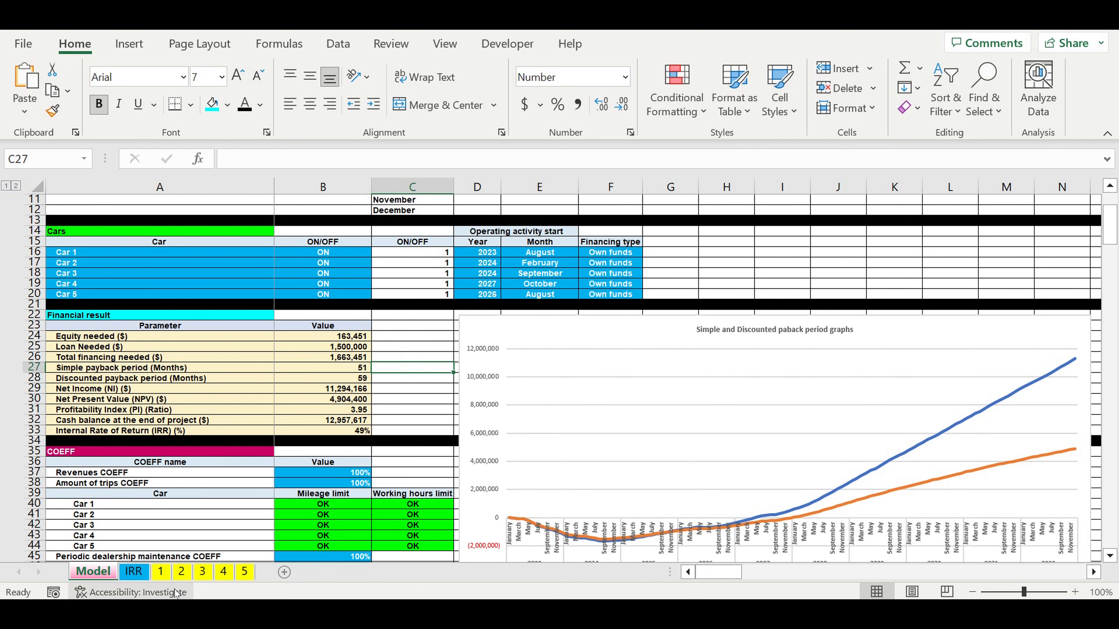
- Open sheet 1 and examine its Trips types table, selecting the Trip type 7 cell
click(161, 572)
scroll(264, 463, up, 5)
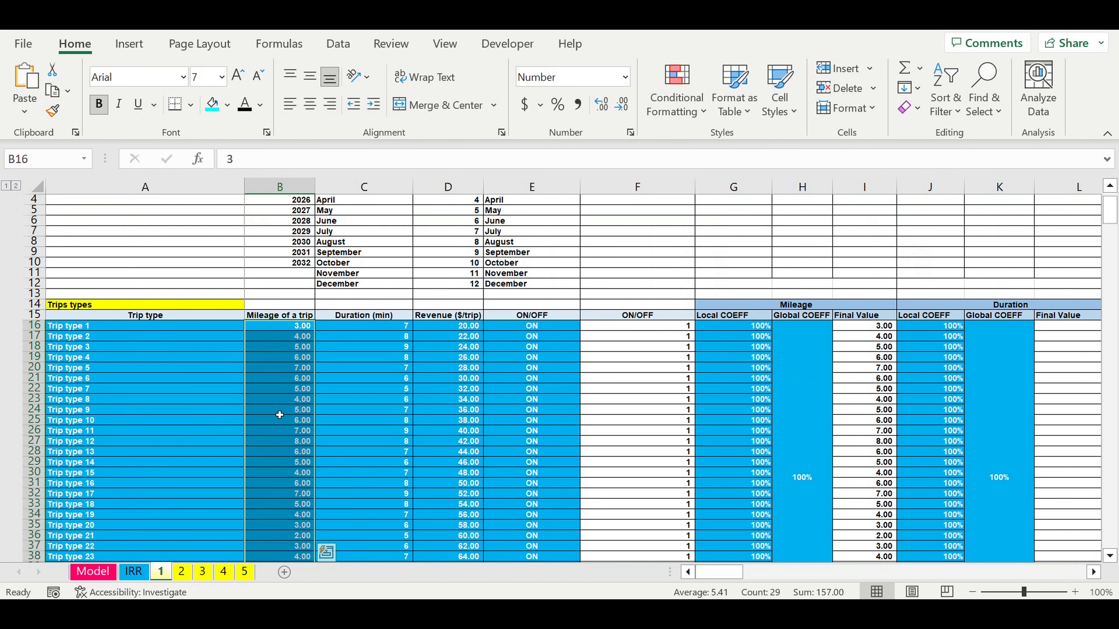
scroll(279, 415, down, 3)
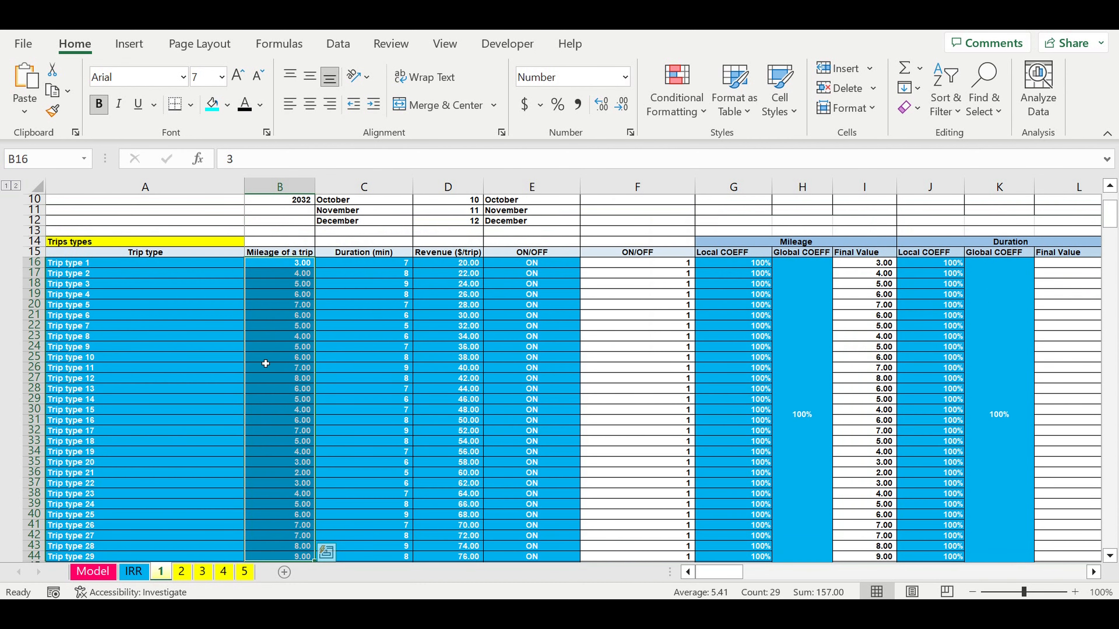
click(150, 330)
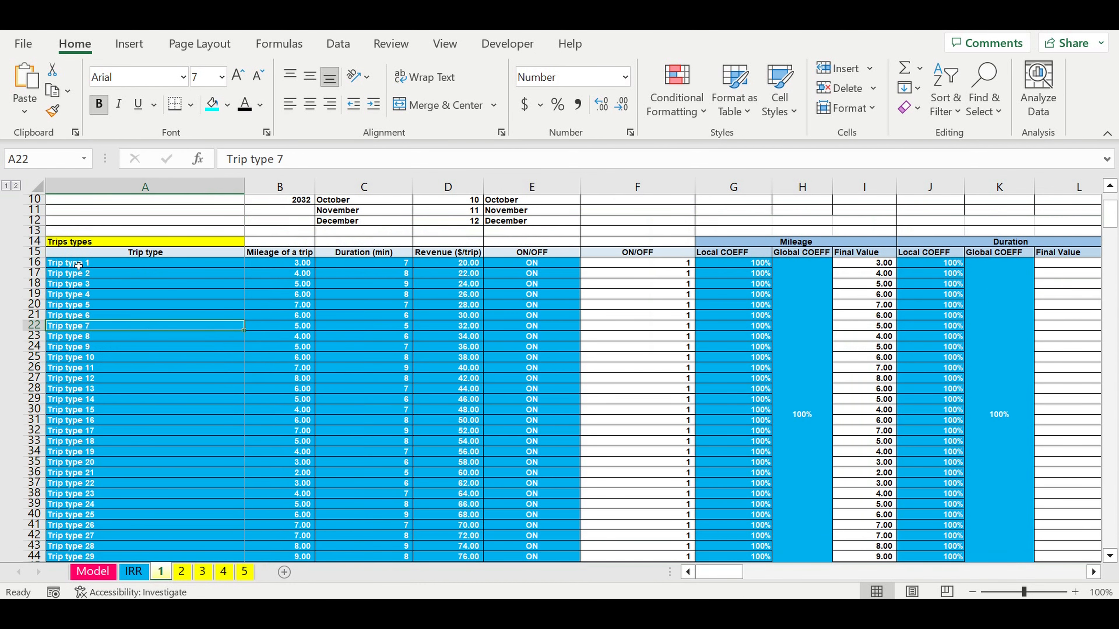
- Look through the car sheets 2 to 5 and their Trips types tables, and return to sheet 1
click(184, 572)
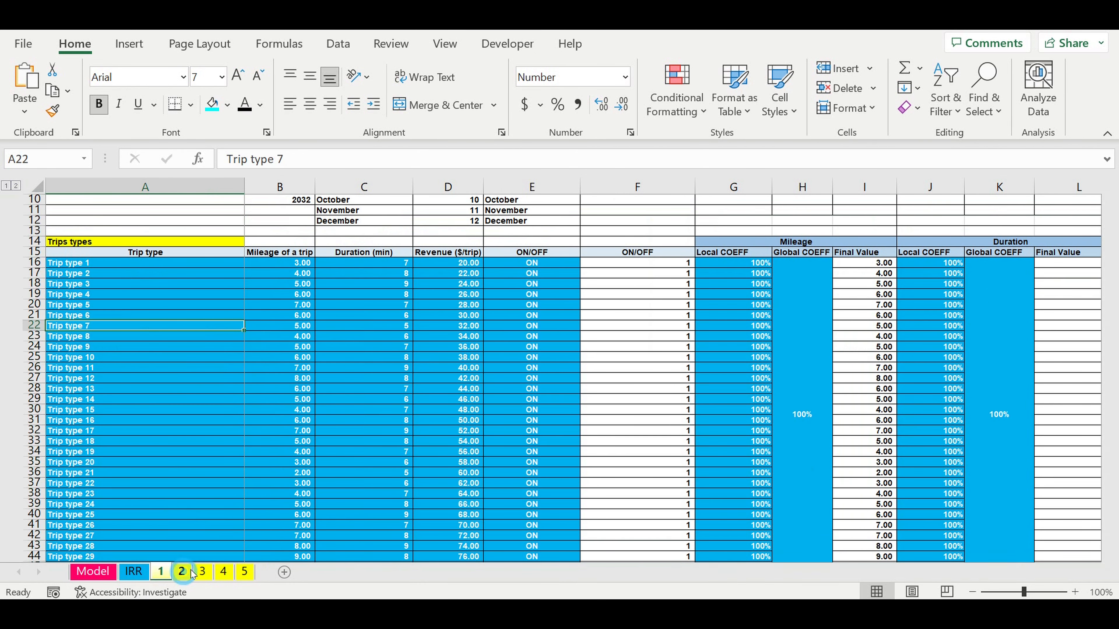
click(203, 572)
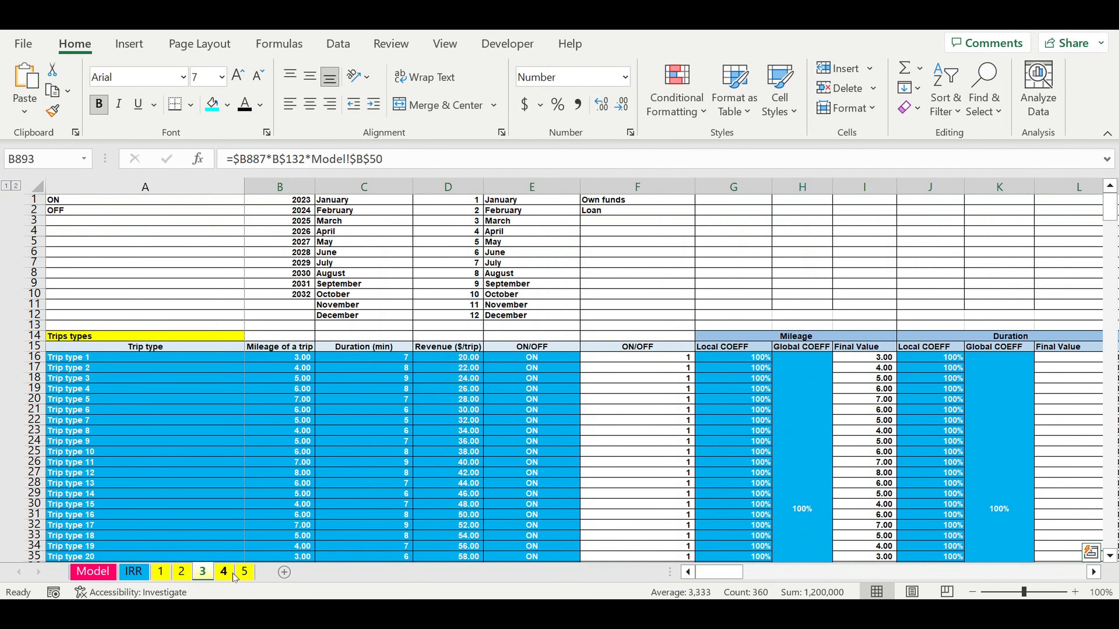
click(224, 572)
click(245, 572)
scroll(386, 458, down, 3)
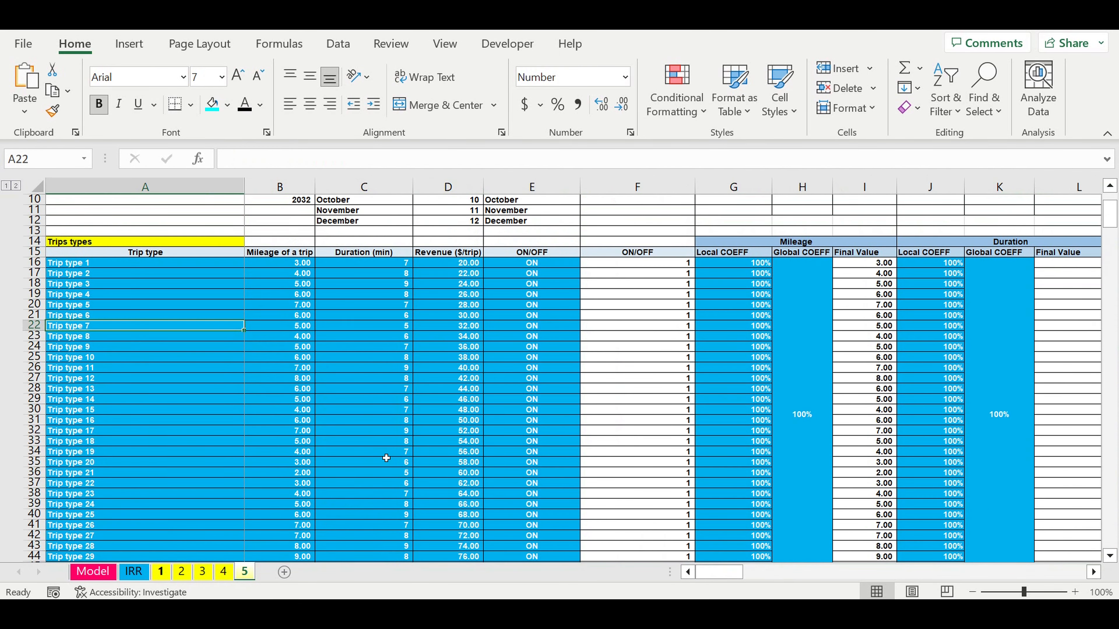
key(ctrl+Page_Up)
key(ctrl+Page_Up)
key(ctrl+Page_Up)
key(ctrl+Page_Up)
- Review the trip type names, mileage, duration, revenue and ON/OFF columns of the Trips types table by selecting each column's cells
click(282, 348)
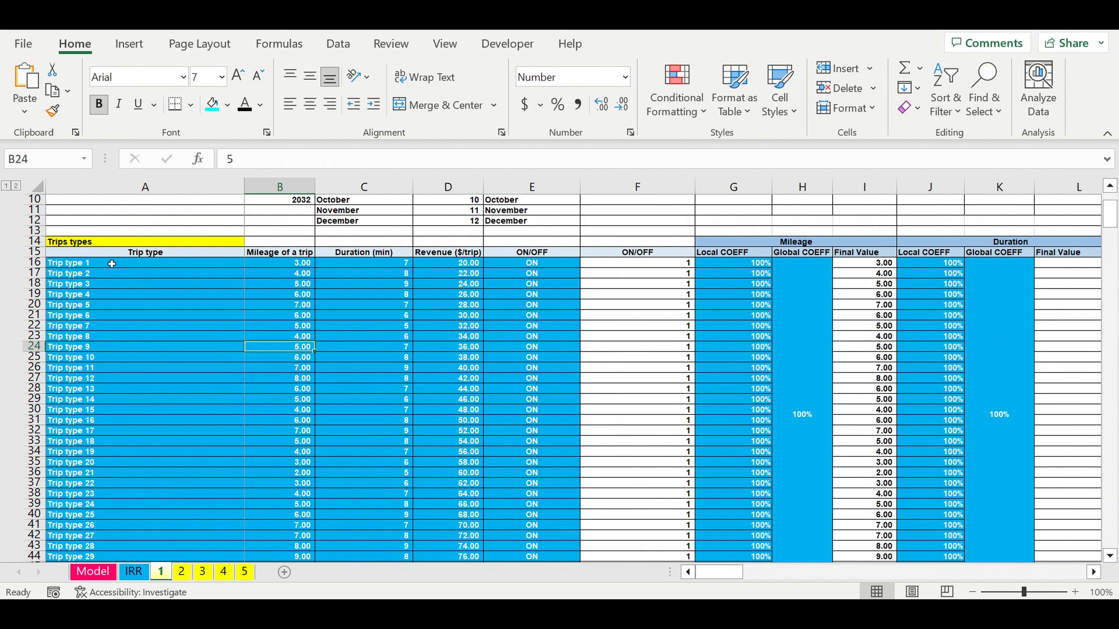
drag(111, 264, 146, 556)
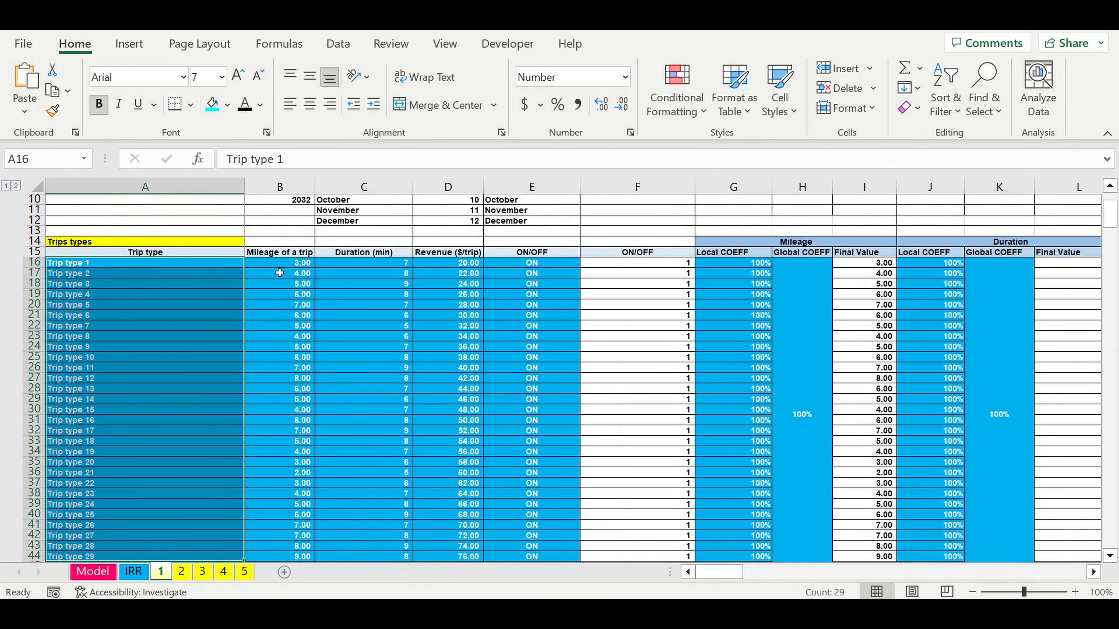
drag(279, 273, 284, 516)
drag(364, 264, 407, 556)
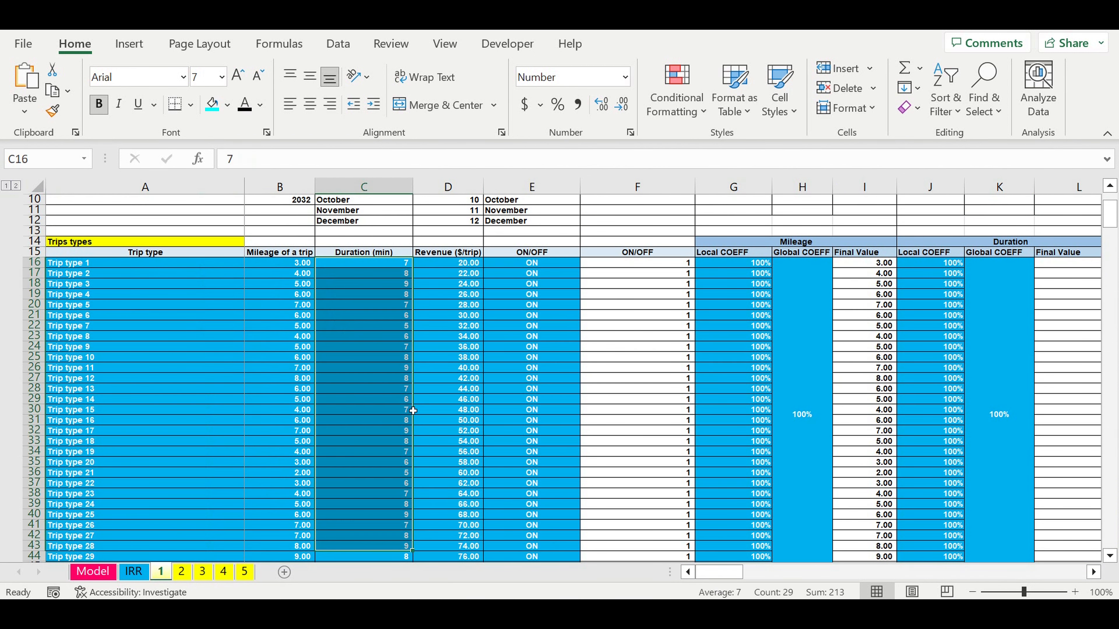
drag(458, 264, 476, 525)
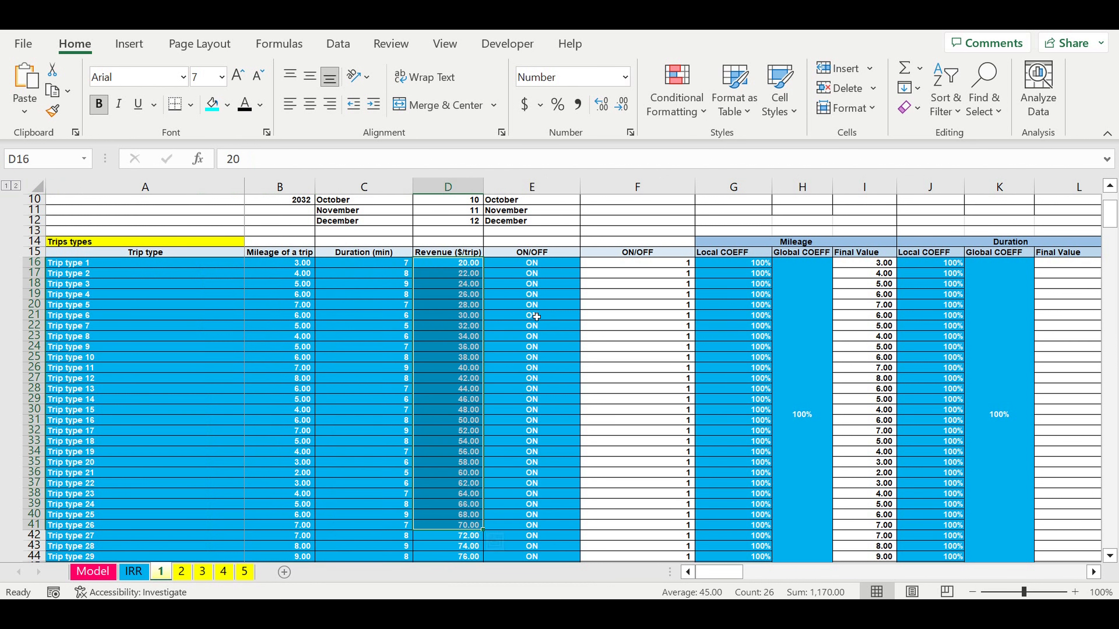
drag(532, 264, 535, 505)
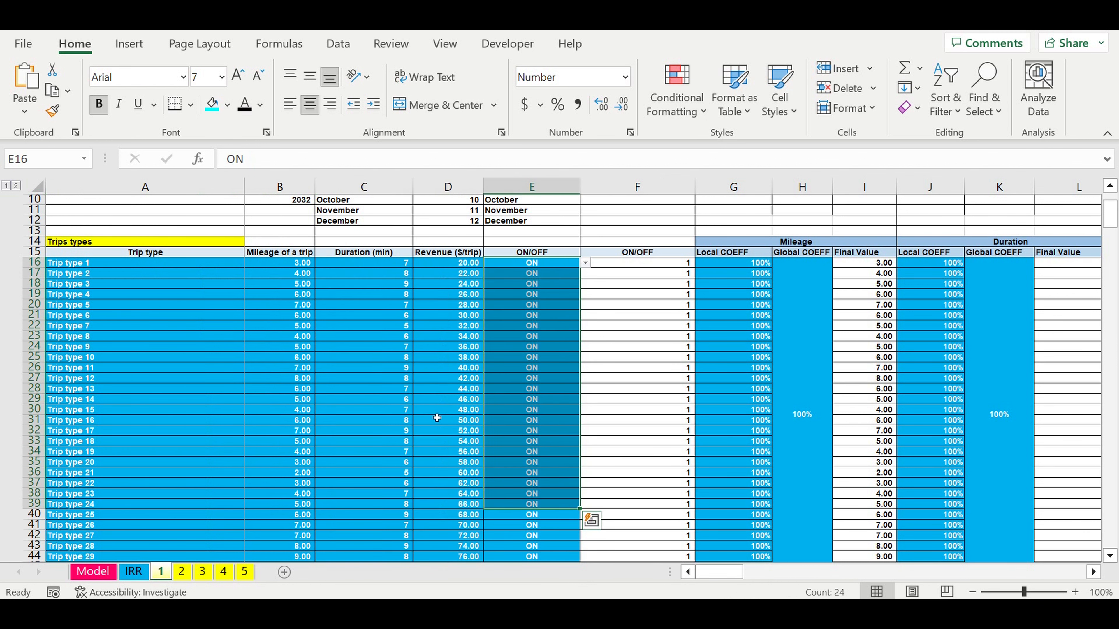
- Examine the local and global coefficients and final values for Mileage, Duration and Revenues in the Trips types table
drag(759, 263, 798, 461)
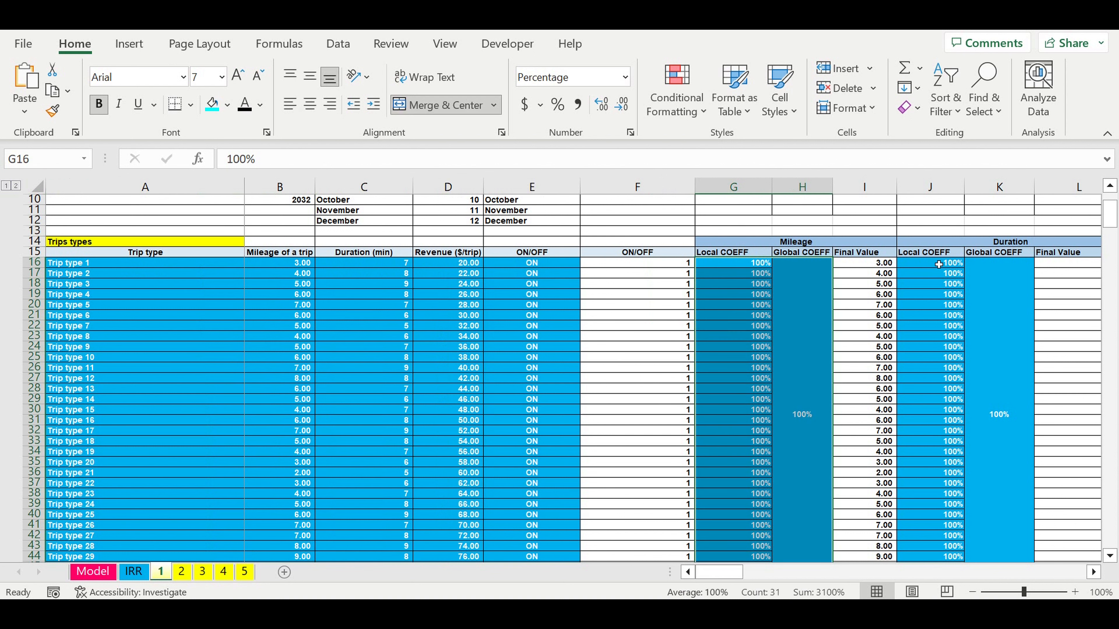
click(785, 246)
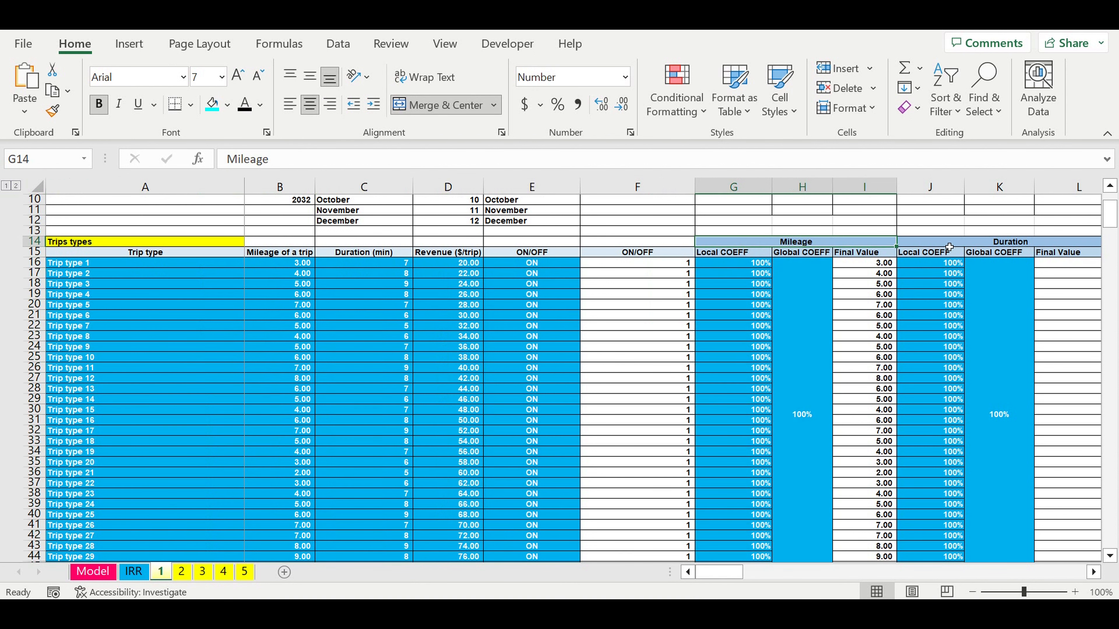
drag(949, 245, 961, 290)
scroll(872, 276, right, 4)
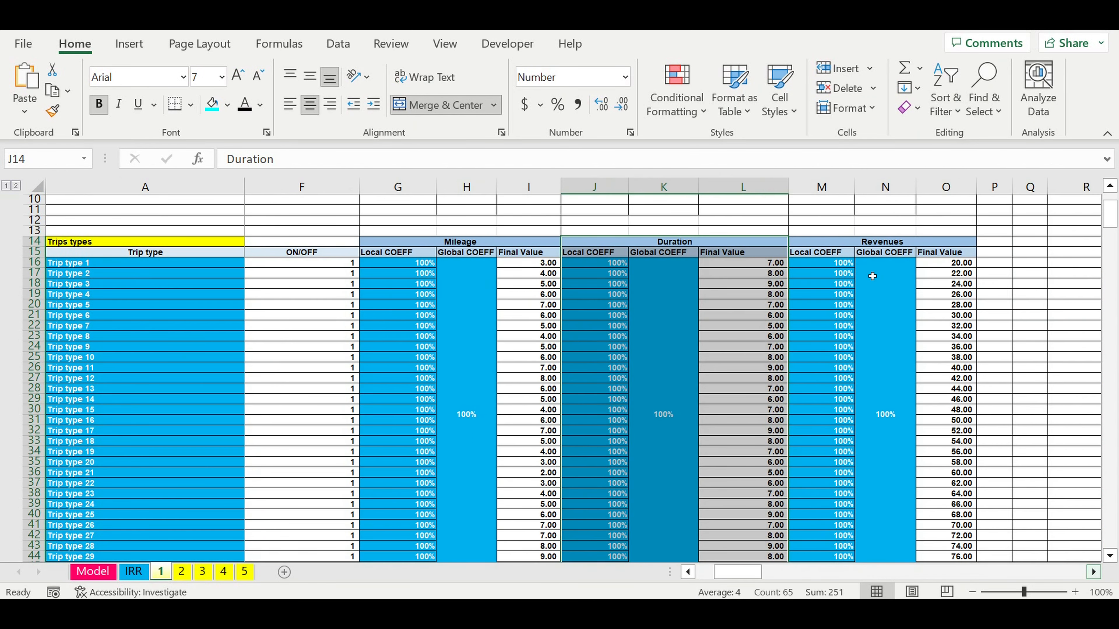
scroll(872, 276, right, 1)
drag(793, 245, 787, 288)
drag(743, 572, 654, 575)
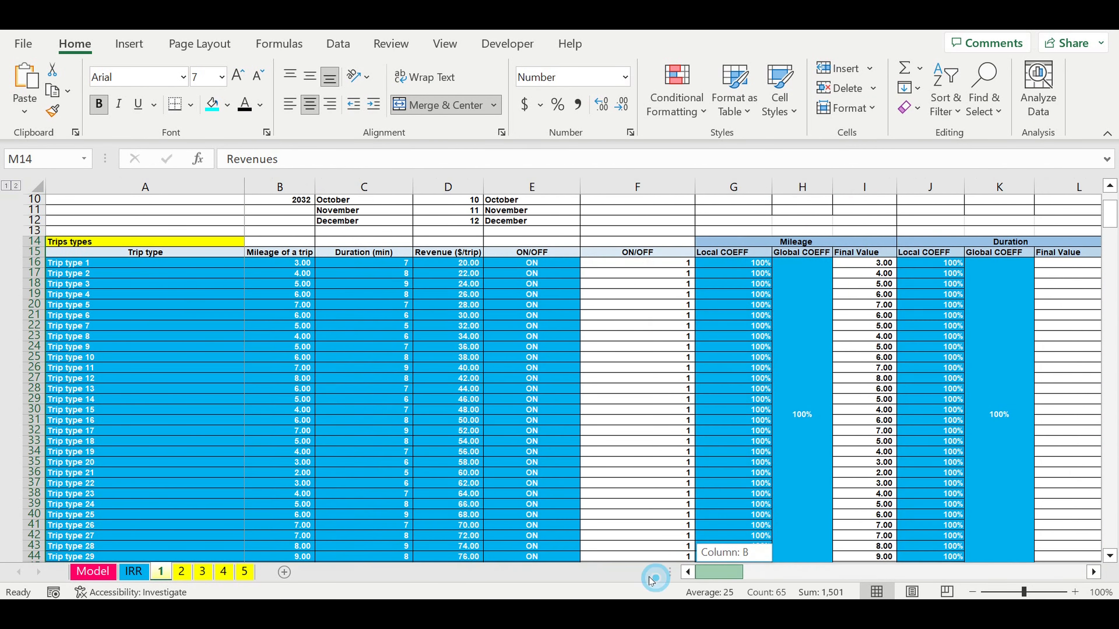
- Review the Monday section's amount of trips, LOCAL COEFF and ON/OFF inputs by selecting cells in each column
scroll(311, 414, down, 5)
scroll(312, 415, down, 4)
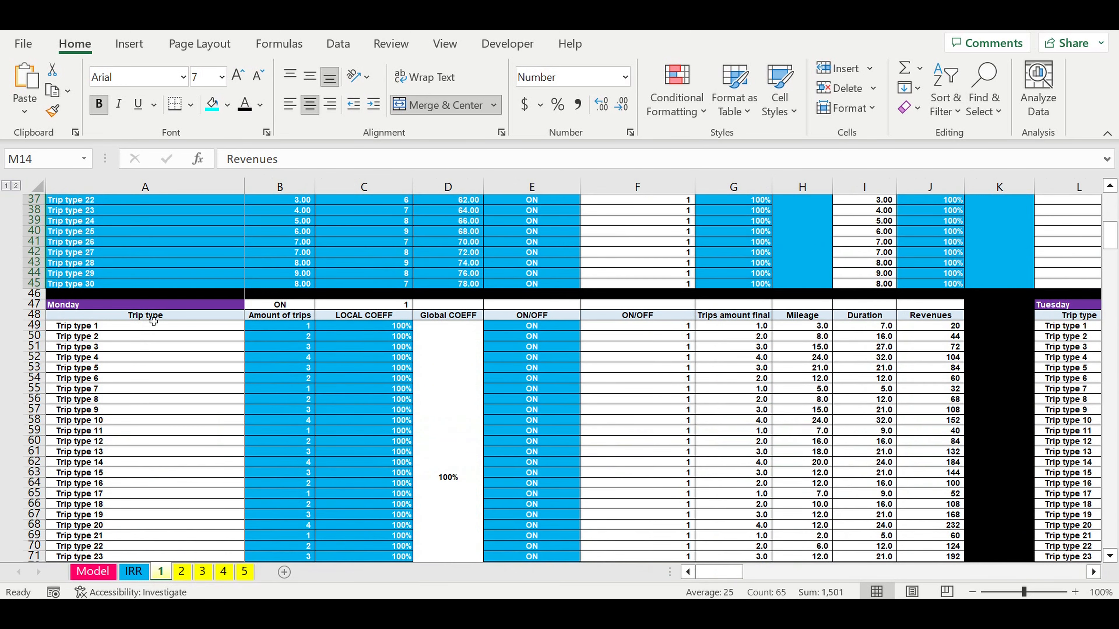
click(119, 308)
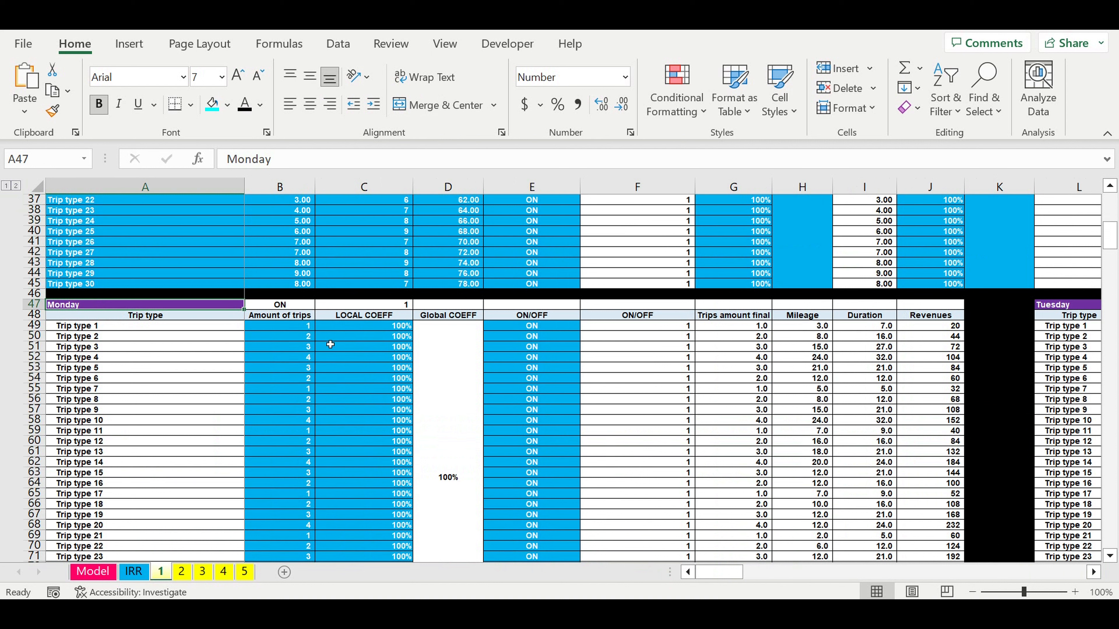
drag(282, 328, 299, 557)
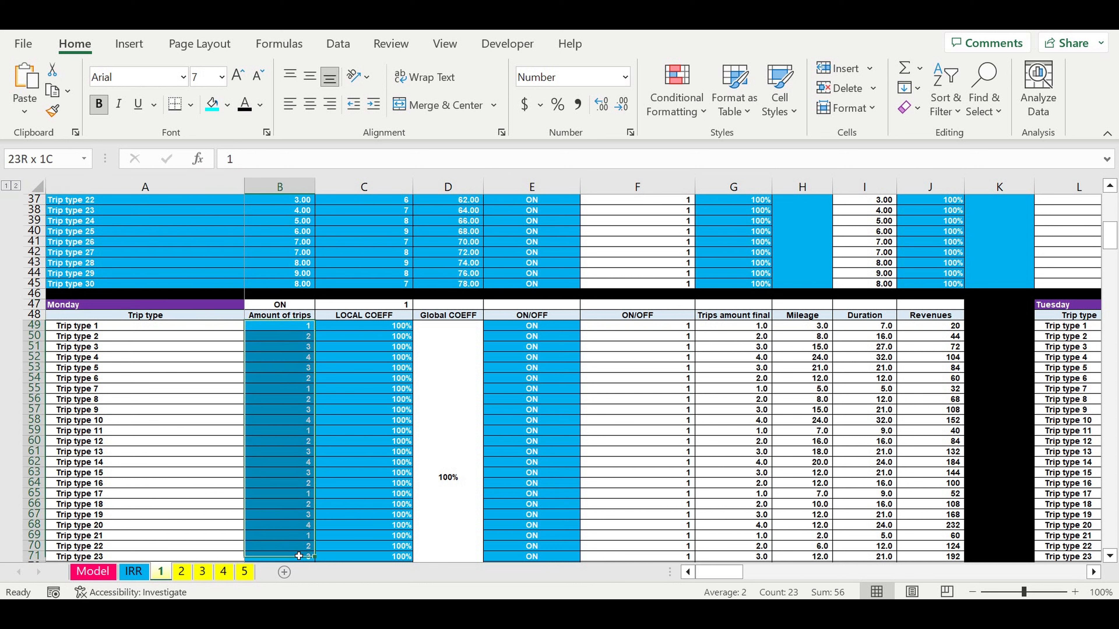
drag(358, 329, 362, 389)
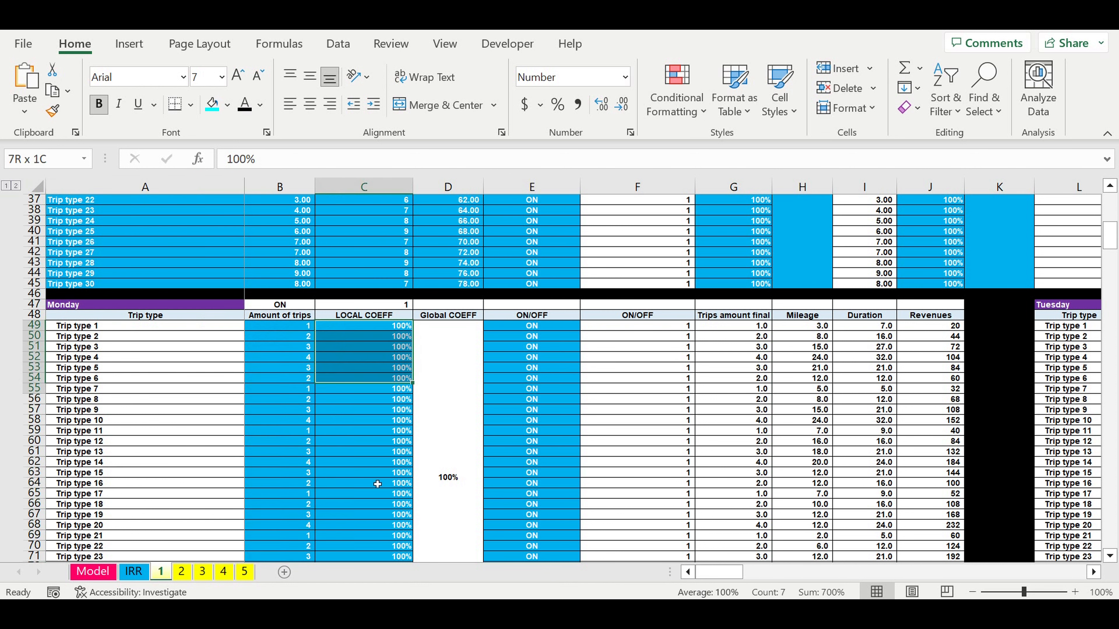
drag(377, 484, 378, 524)
drag(532, 328, 556, 515)
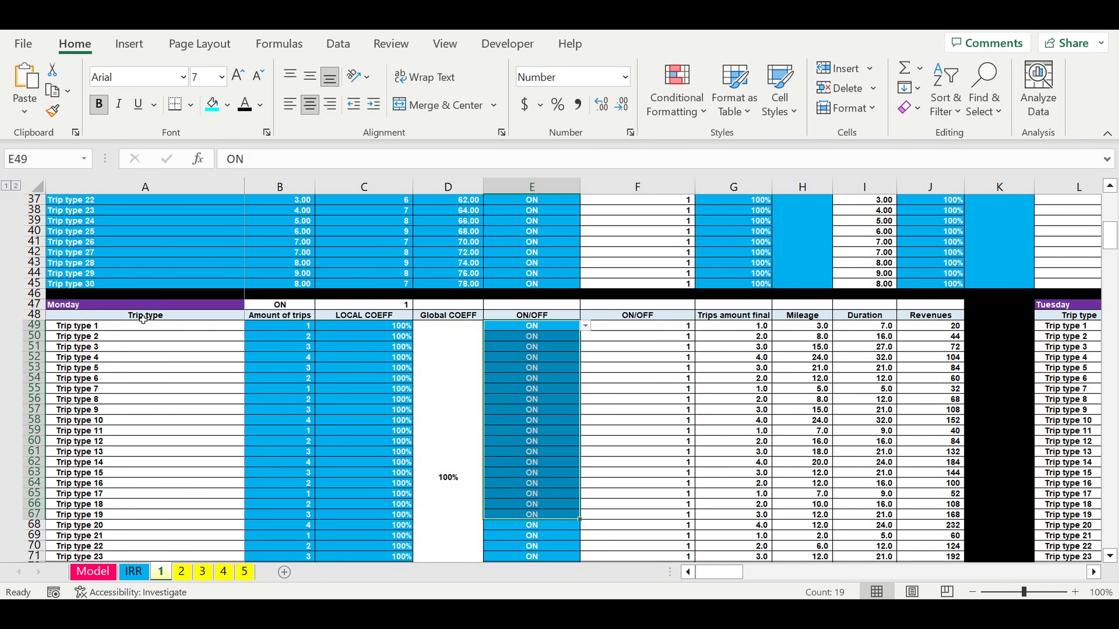
- Examine the Monday totals, Revenues consolidation and Typical year sections further down sheet 1
mouse_move(725, 573)
mouse_down()
mouse_move(744, 582)
mouse_move(1115, 546)
mouse_move(722, 551)
mouse_up()
scroll(370, 485, down, 4)
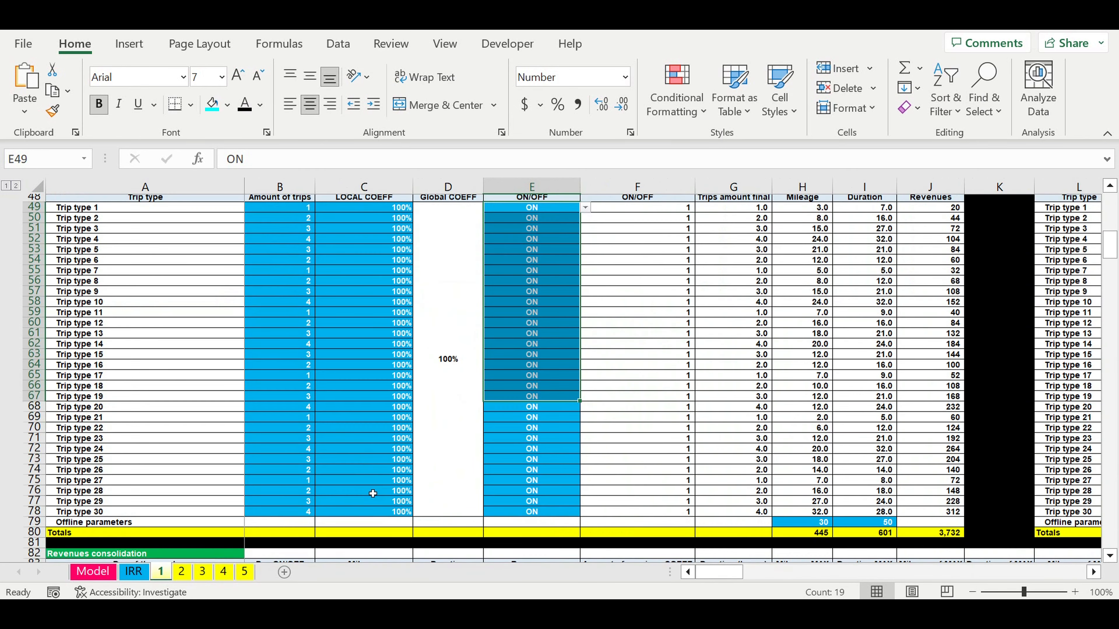
scroll(372, 494, down, 14)
scroll(373, 489, up, 5)
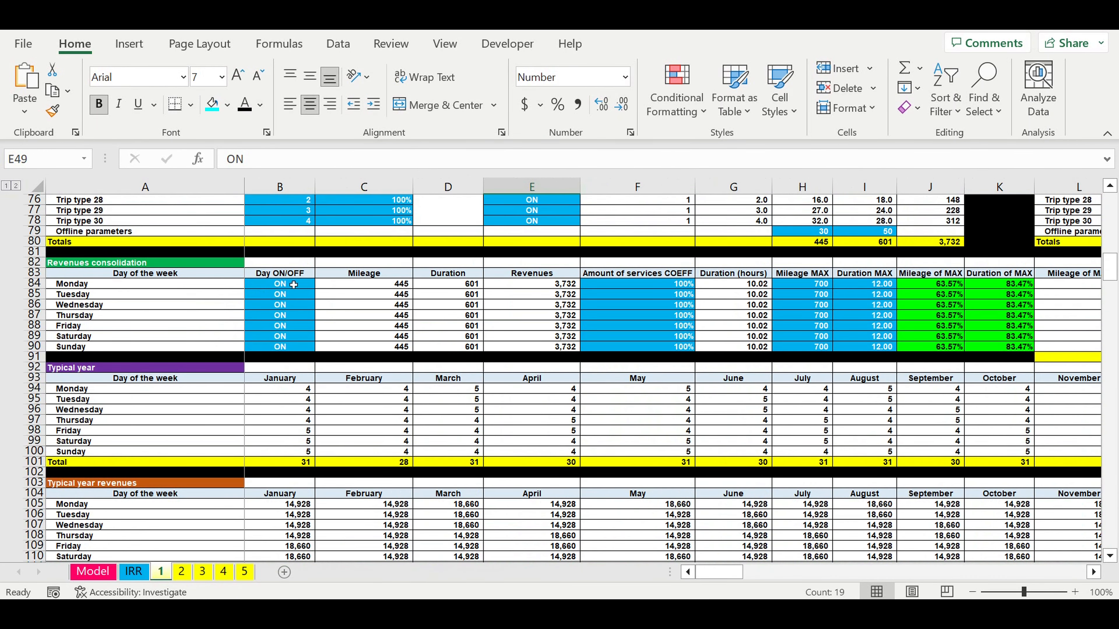
- Review the Revenues consolidation table's day names, Day ON/OFF, Amount of services COEFF, Mileage MAX and Duration MAX cells by selecting each column
drag(294, 285, 298, 340)
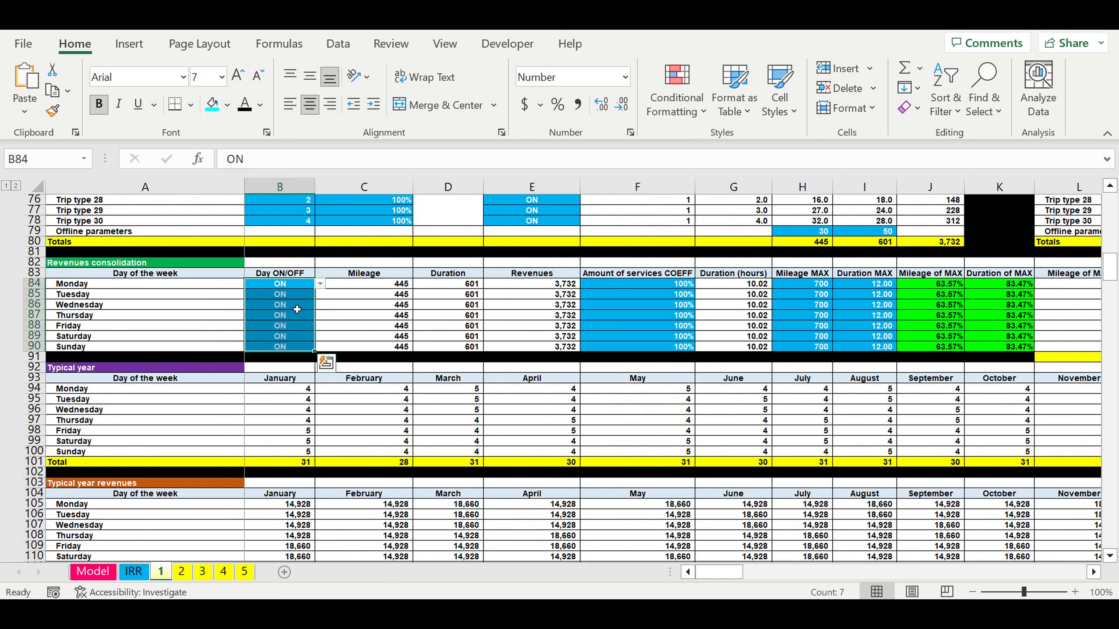
drag(79, 284, 82, 349)
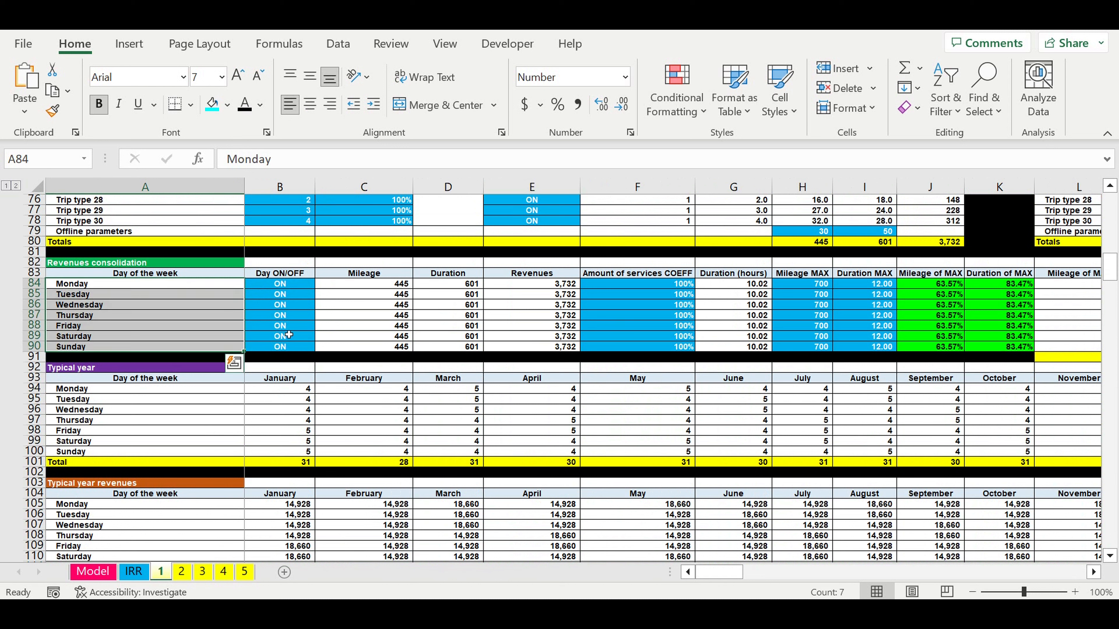
drag(641, 285, 666, 356)
drag(802, 284, 805, 347)
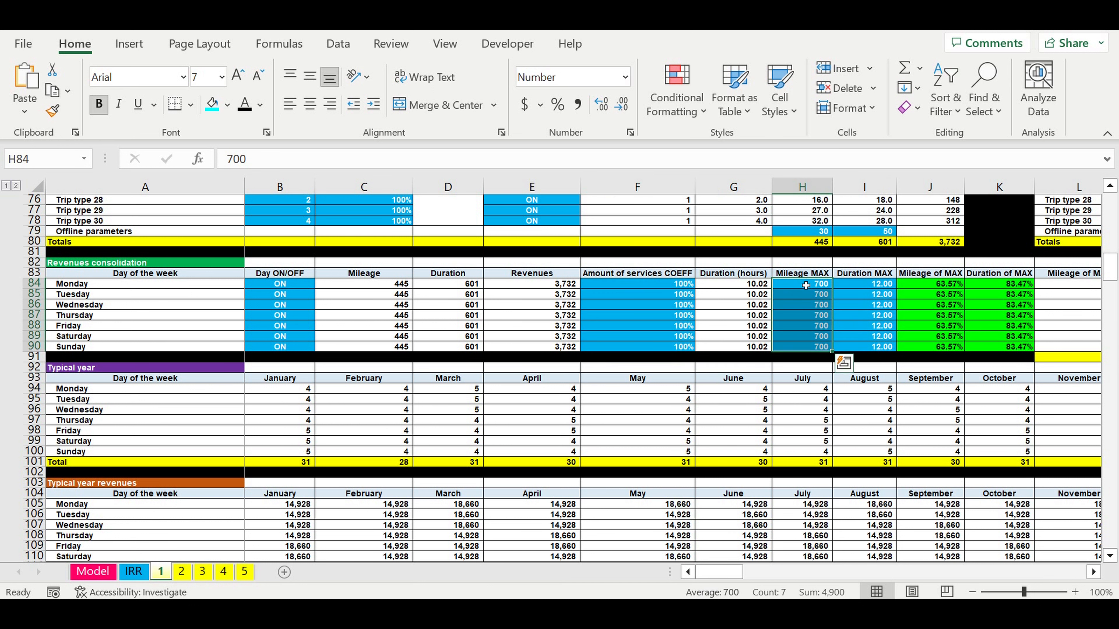
click(870, 285)
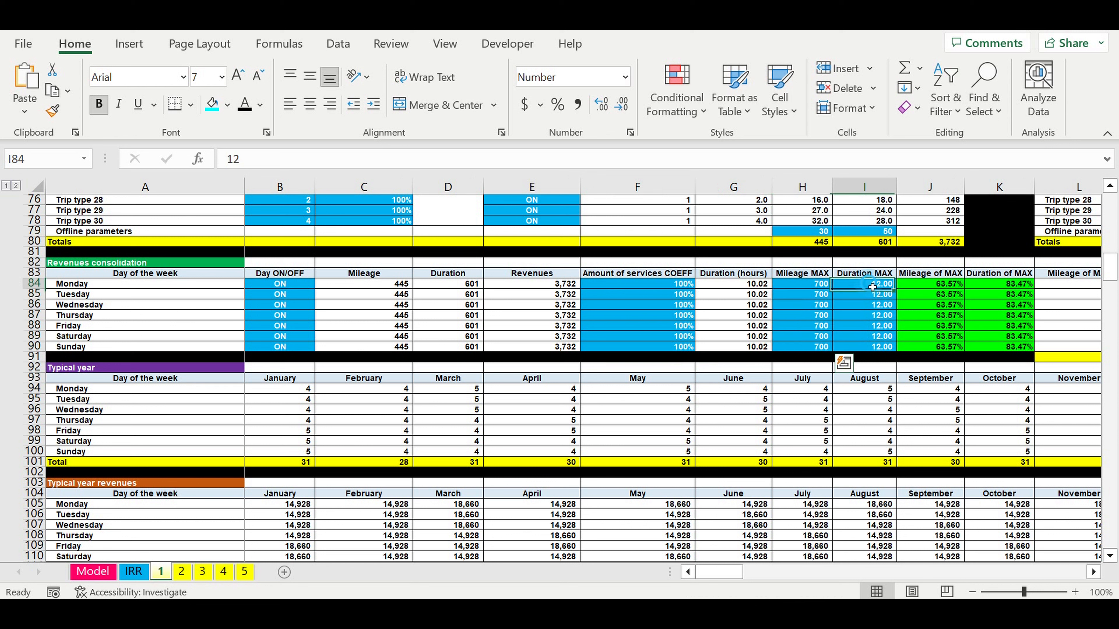
drag(873, 287, 876, 347)
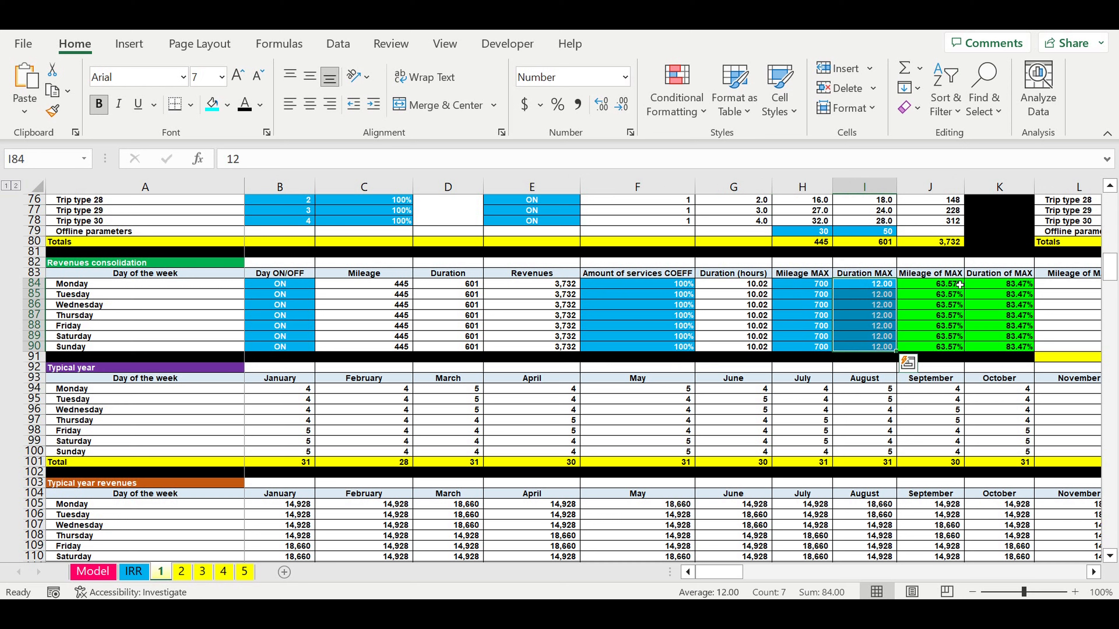
- Review the Reaching the target revenues section by selecting its monthly percentage inputs and the month headers above them
scroll(643, 375, down, 20)
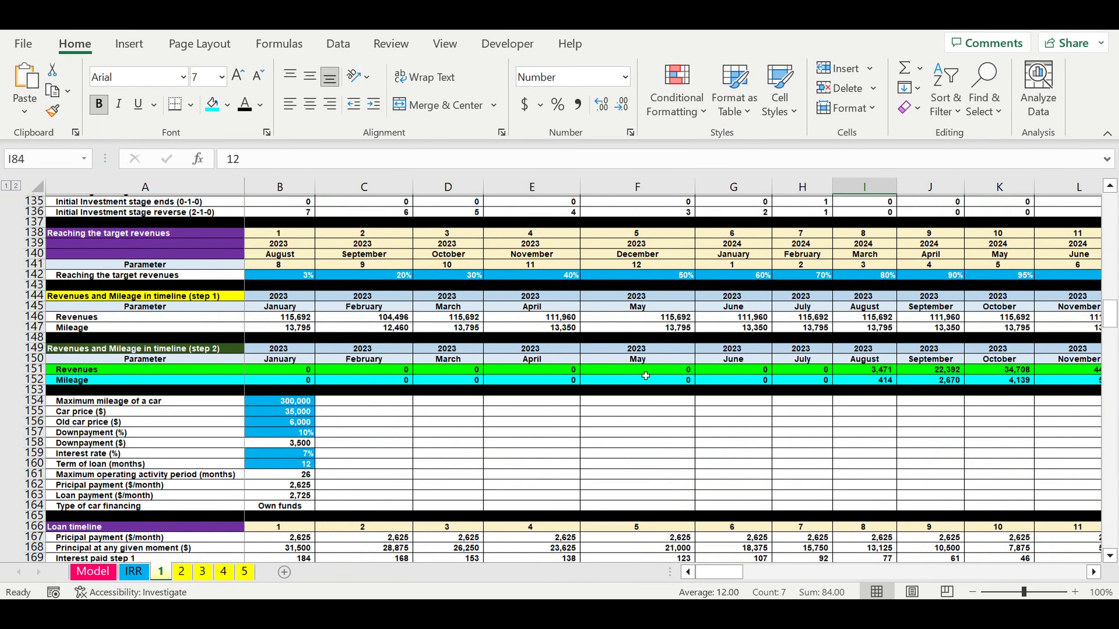
scroll(512, 352, up, 2)
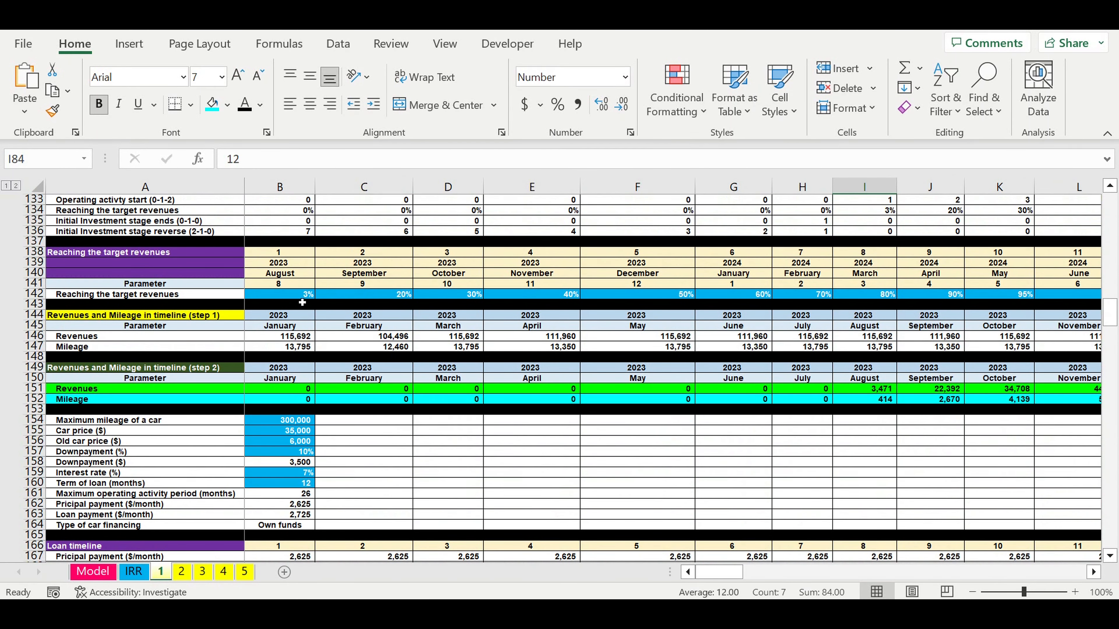
drag(296, 299, 1031, 299)
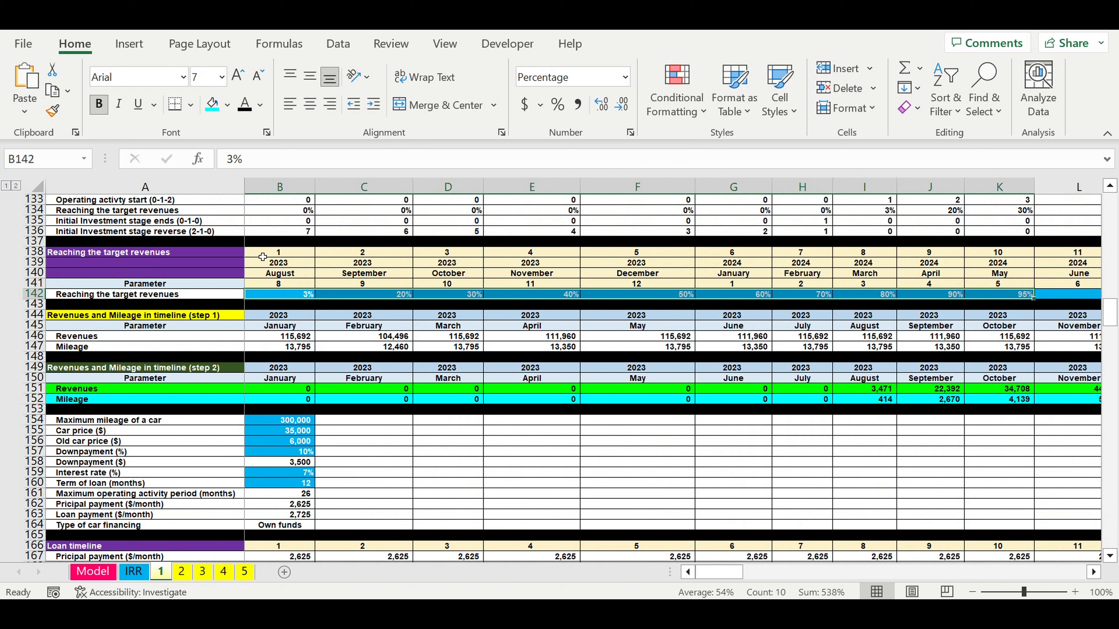
drag(258, 256, 692, 286)
- Review the car inputs one by one: maximum mileage, car price, old car price, downpayment percentage, interest rate and loan term
scroll(352, 404, down, 2)
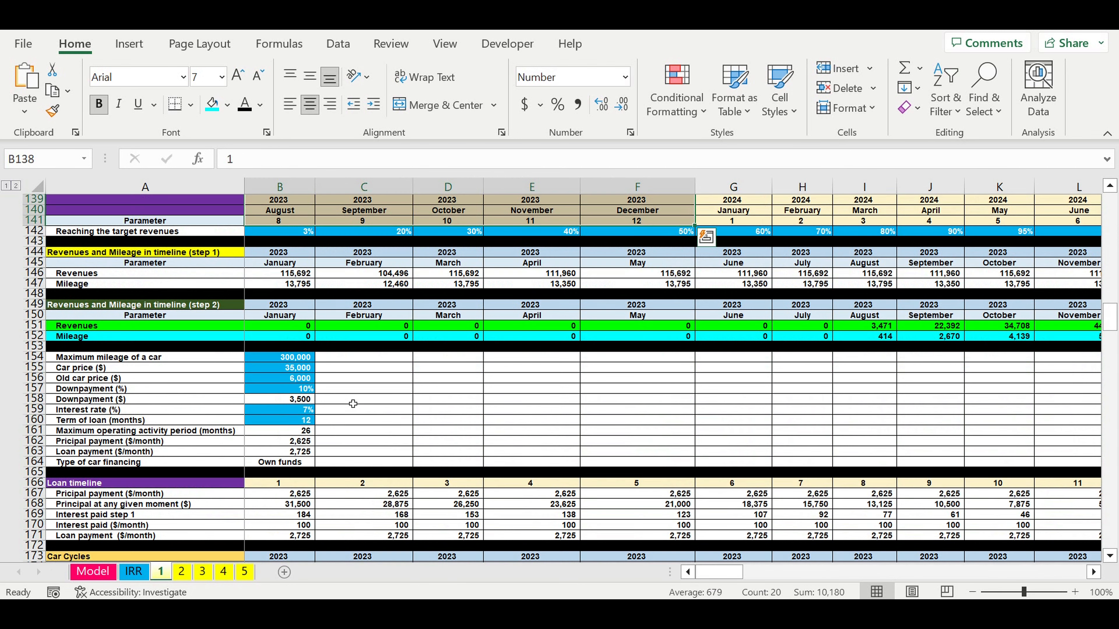
click(306, 359)
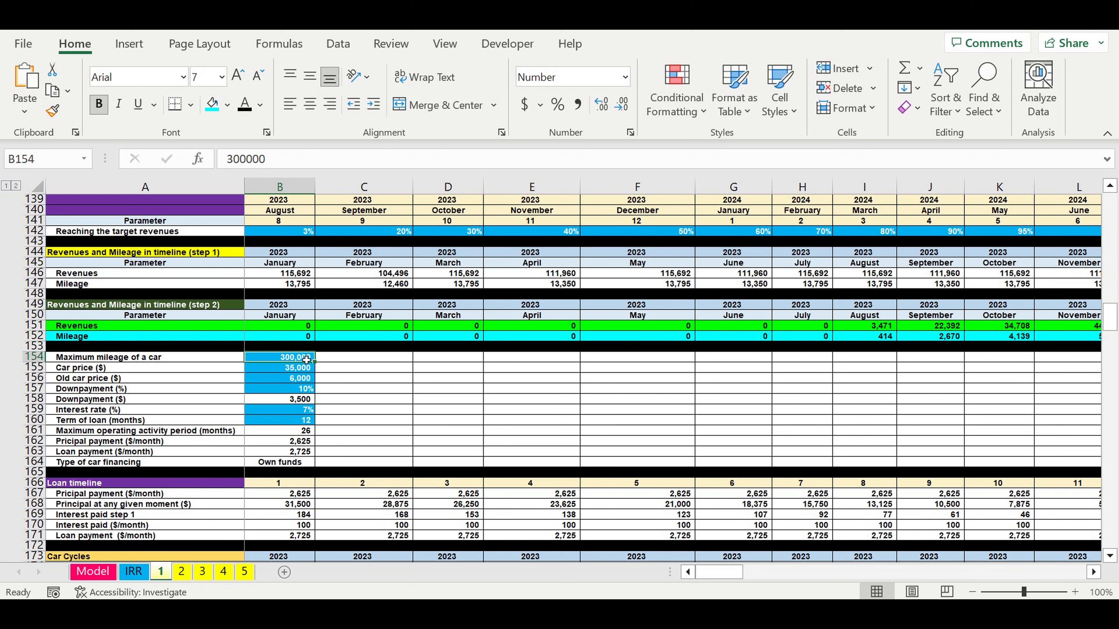
click(300, 372)
click(285, 382)
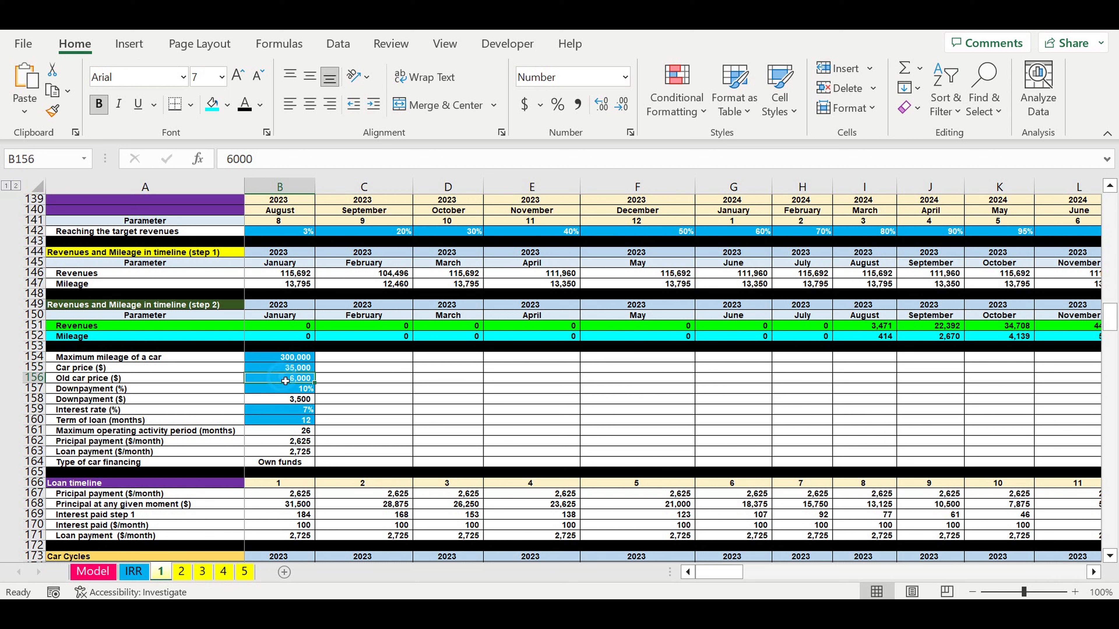
click(277, 362)
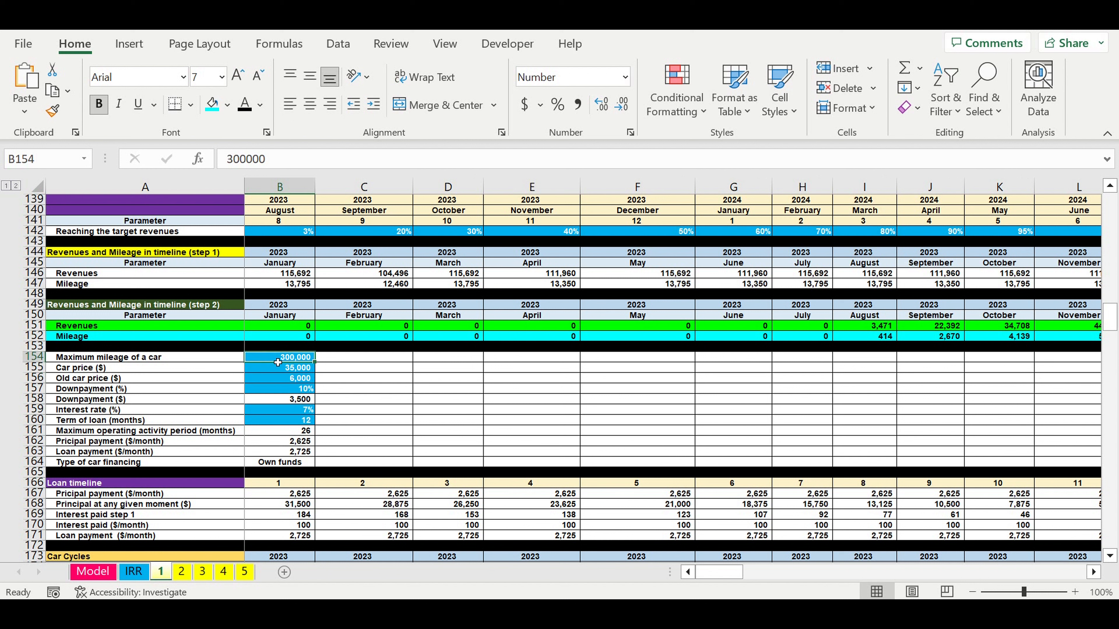
click(283, 391)
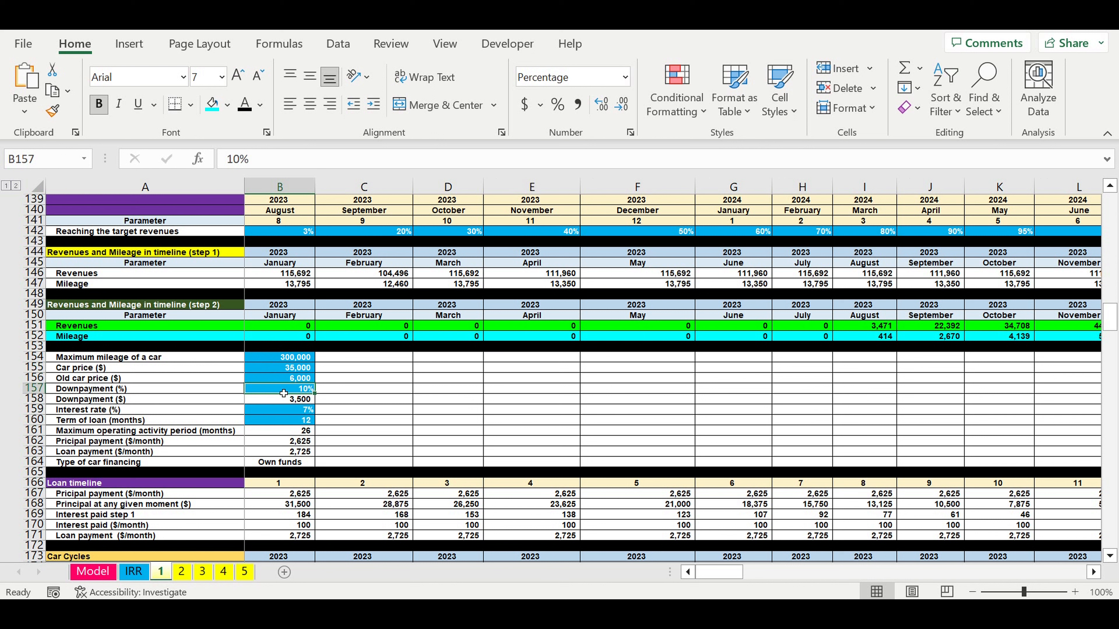
click(278, 412)
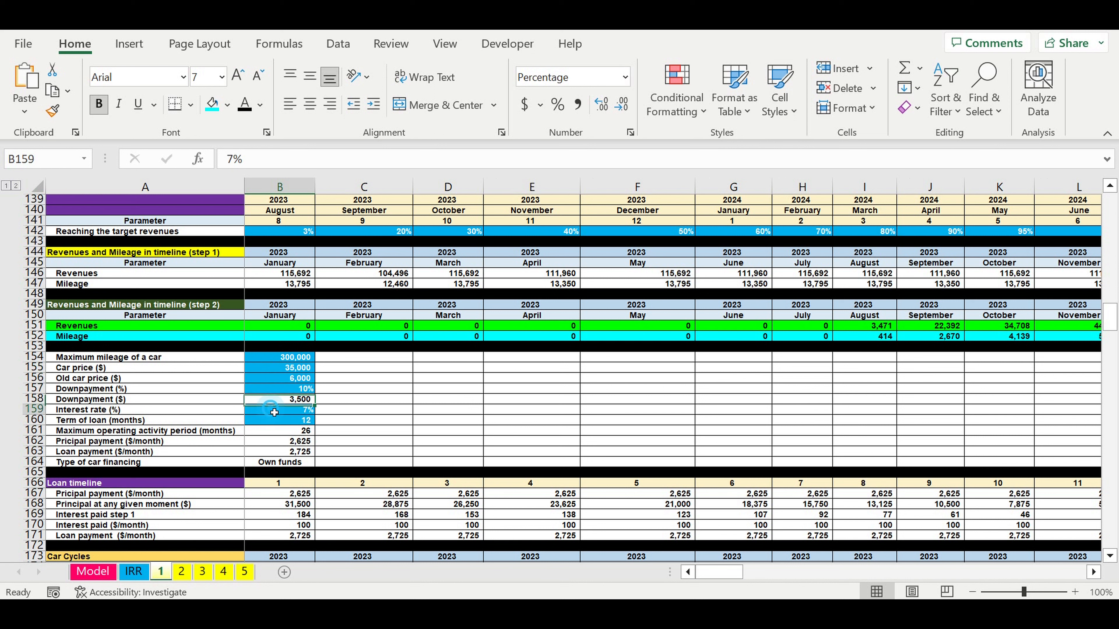
click(278, 421)
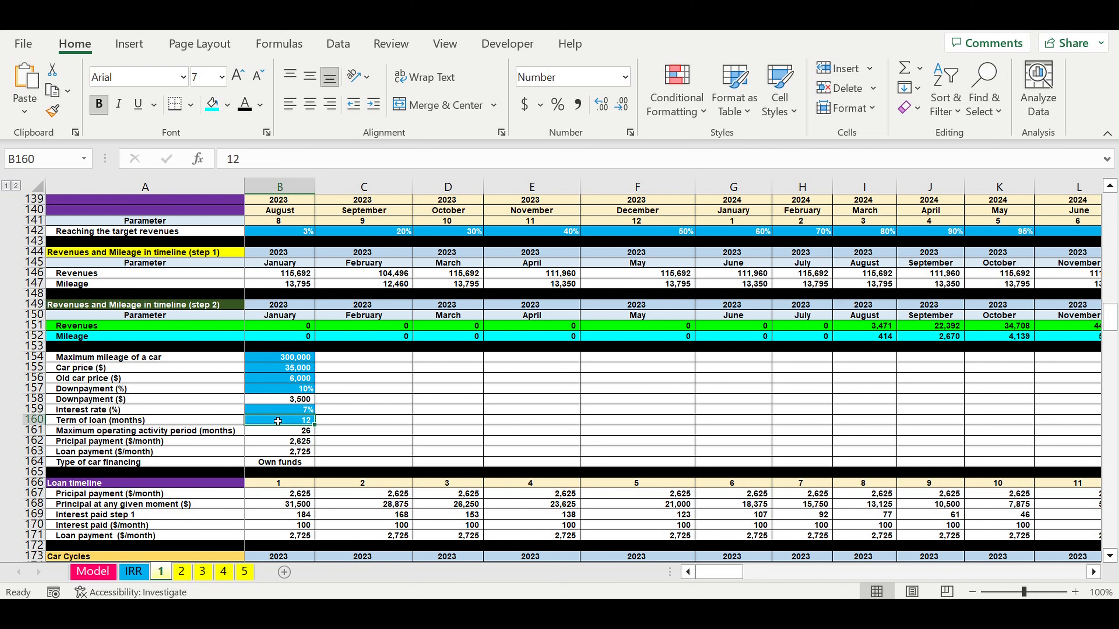
- Review the Periodic dealership maintenance table below Car Cycles by selecting its heading and its Mileage and $/service columns
scroll(393, 407, down, 4)
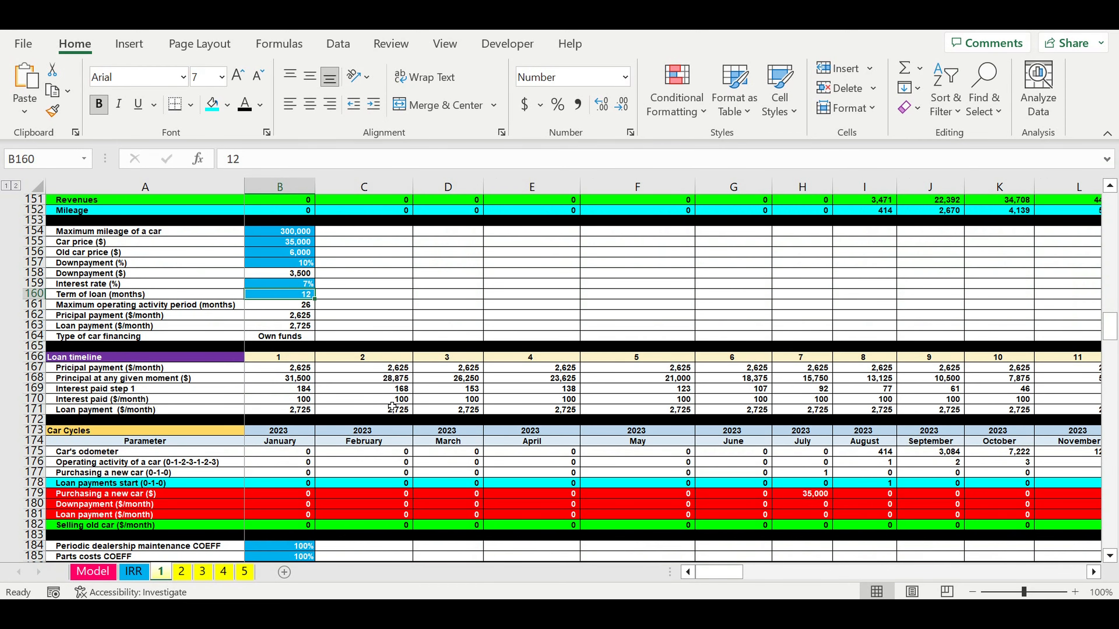
scroll(393, 406, down, 7)
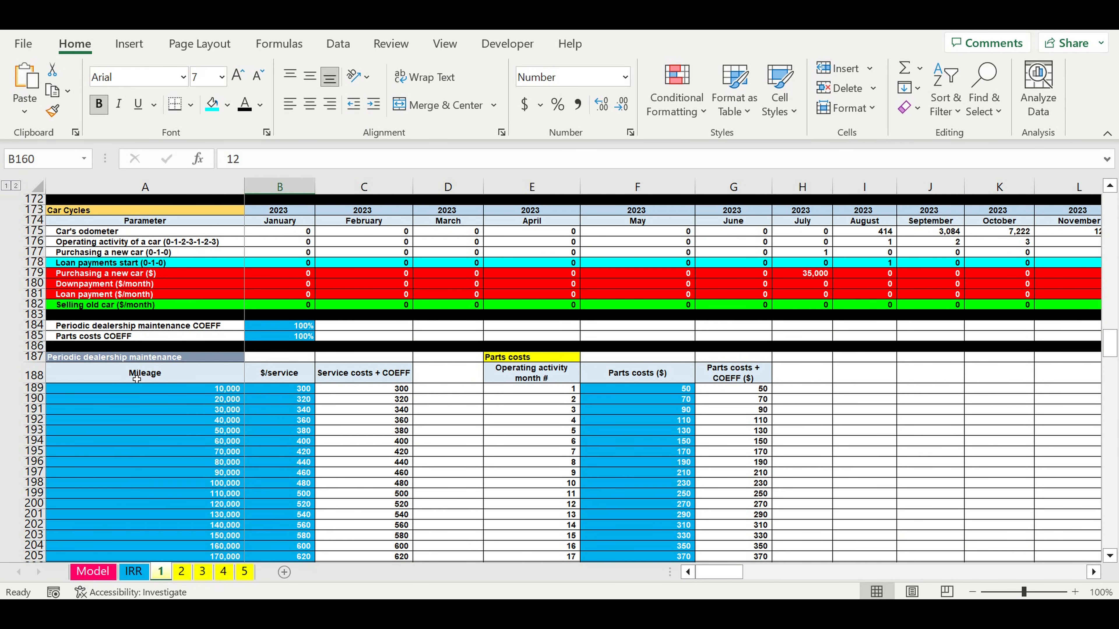
click(109, 359)
drag(182, 388, 287, 567)
click(203, 378)
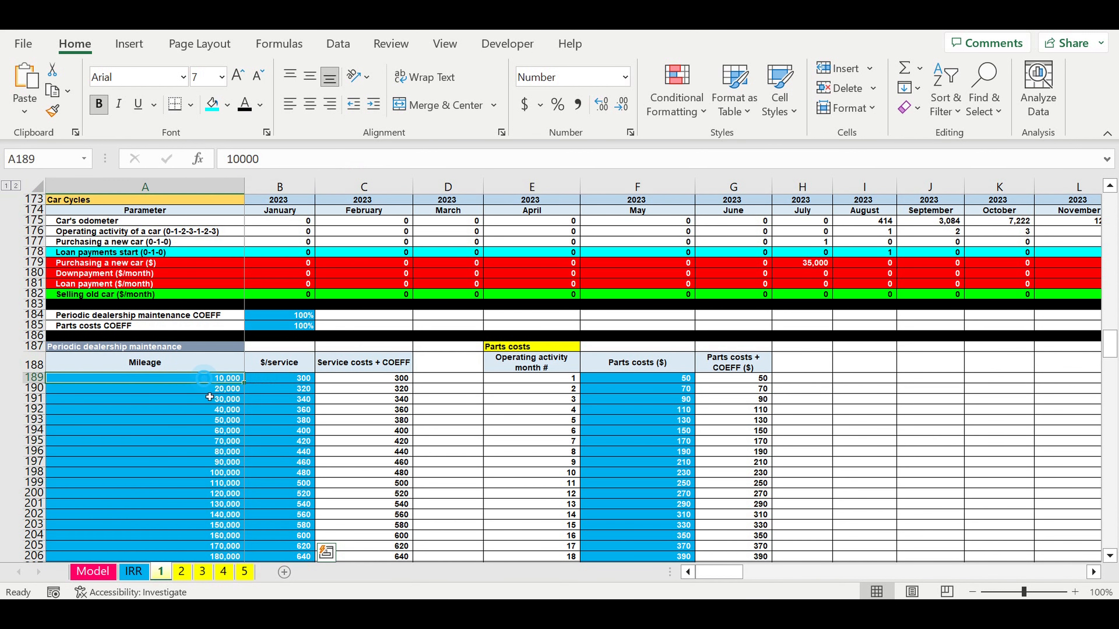
drag(209, 398, 209, 525)
drag(282, 377, 282, 536)
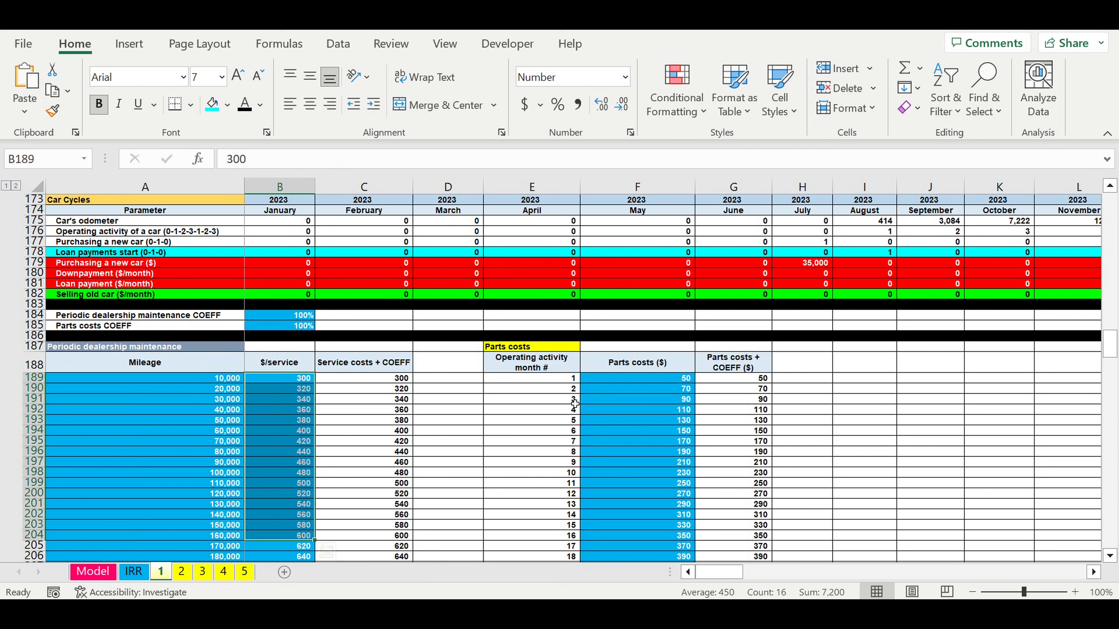
- Review the Parts costs table's month and cost columns, and the Periodic dealership maintenance COEFF and Parts costs COEFF inputs
click(547, 350)
drag(551, 379, 568, 504)
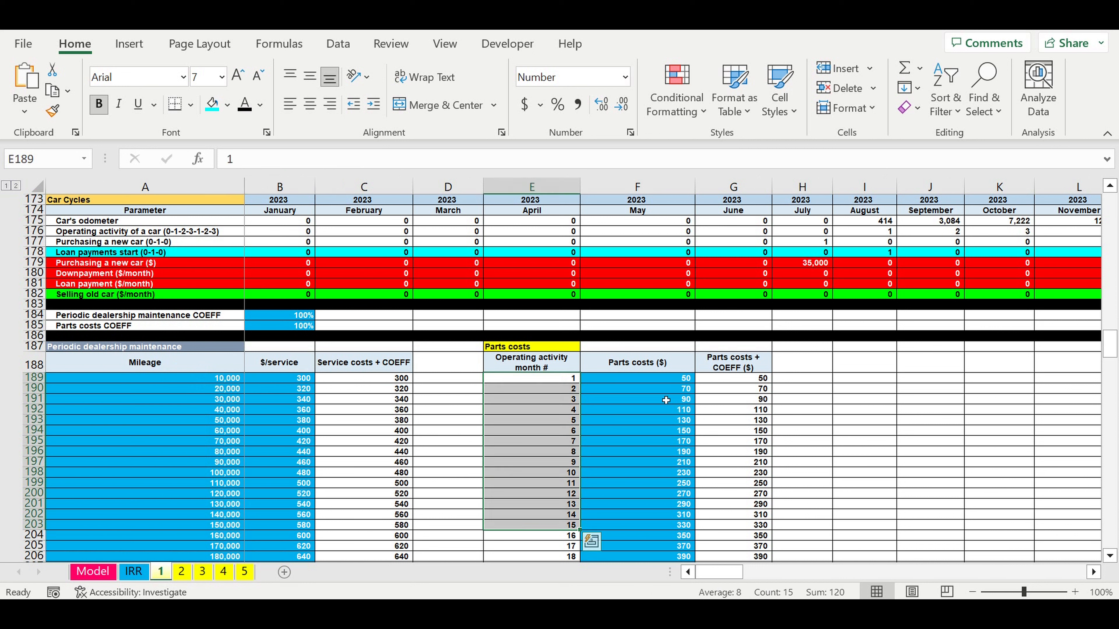
drag(660, 378, 656, 471)
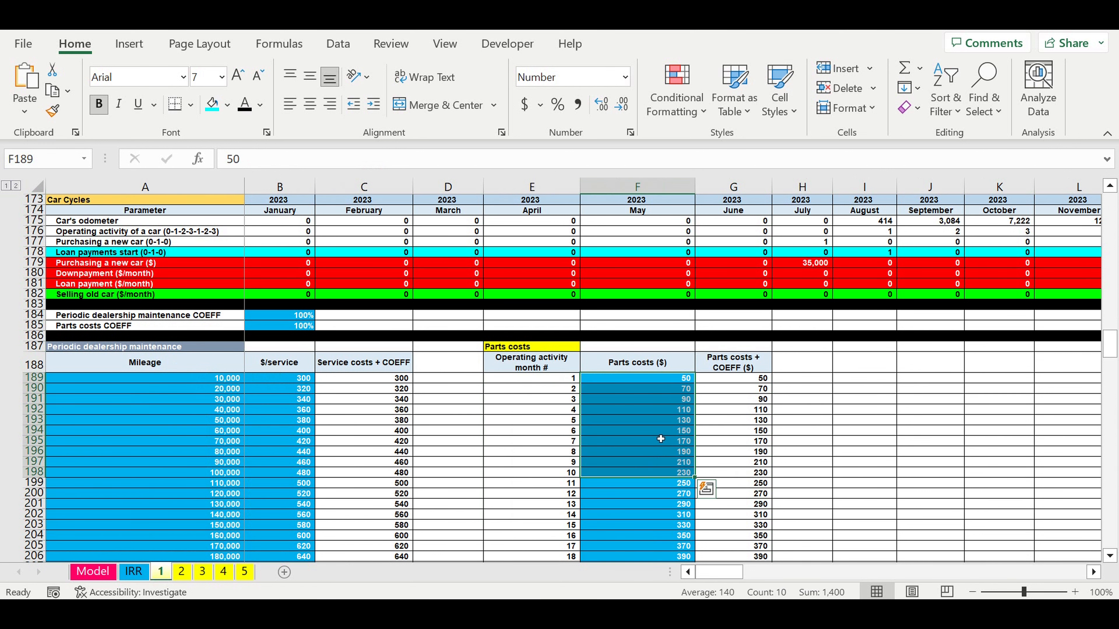
scroll(661, 439, down, 3)
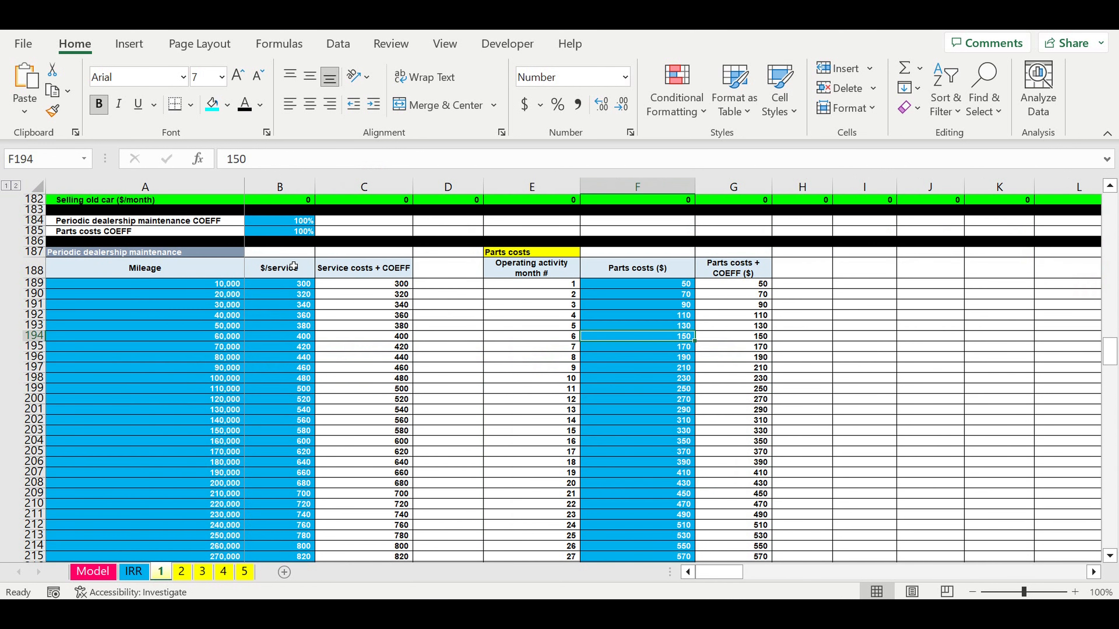
click(301, 222)
click(292, 232)
click(290, 225)
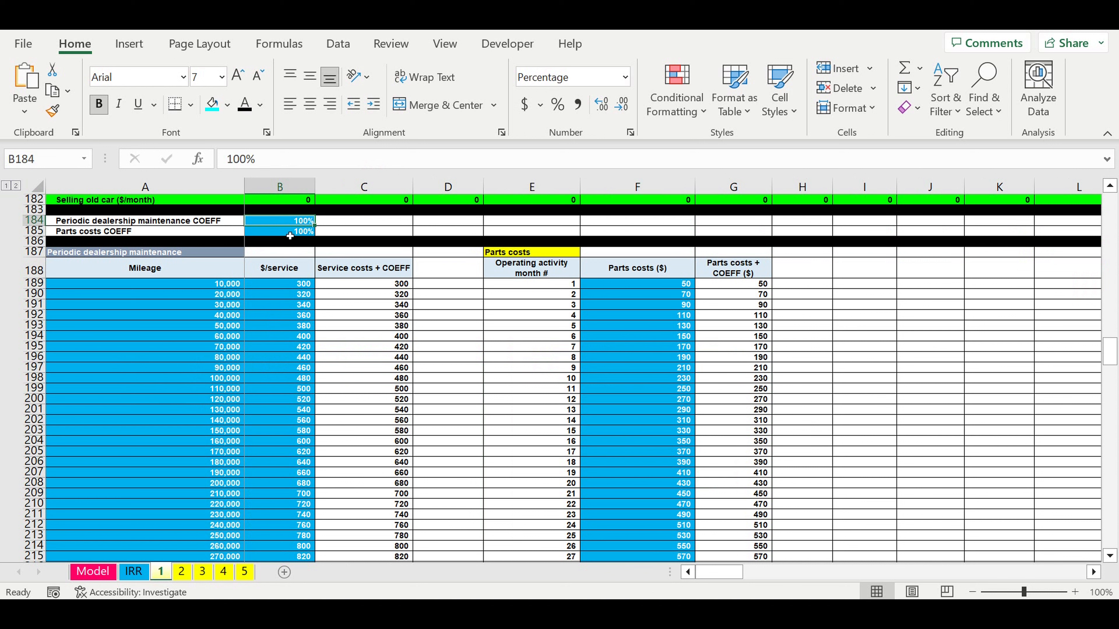
click(290, 236)
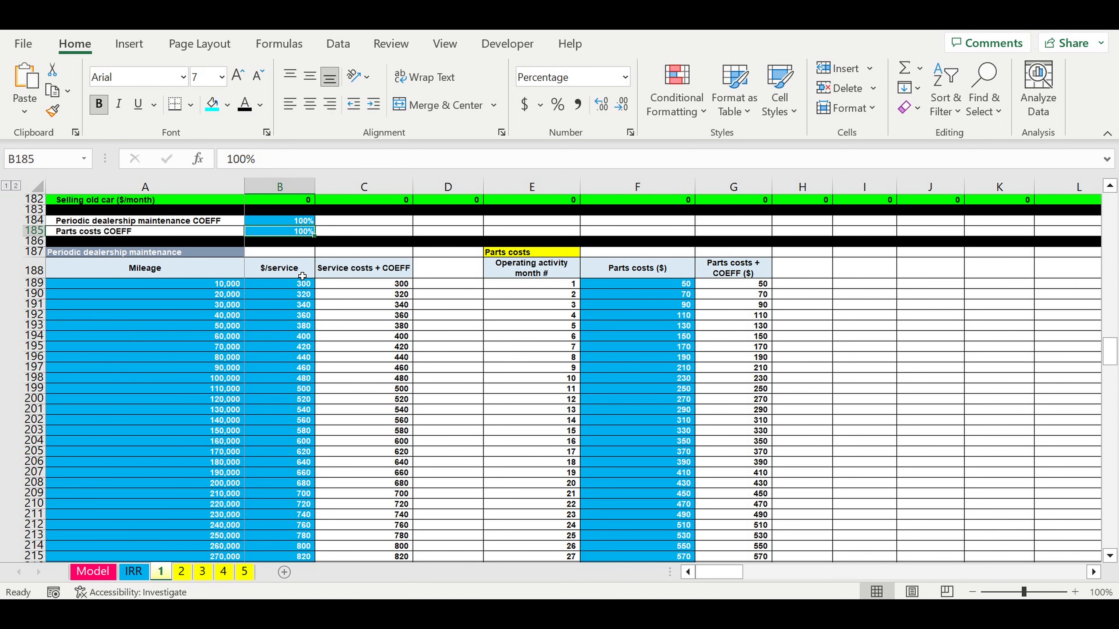
- Review the Primary investment plan by selecting its heading, item names, month headers, monthly amounts and operating activity start column
scroll(105, 532, down, 2)
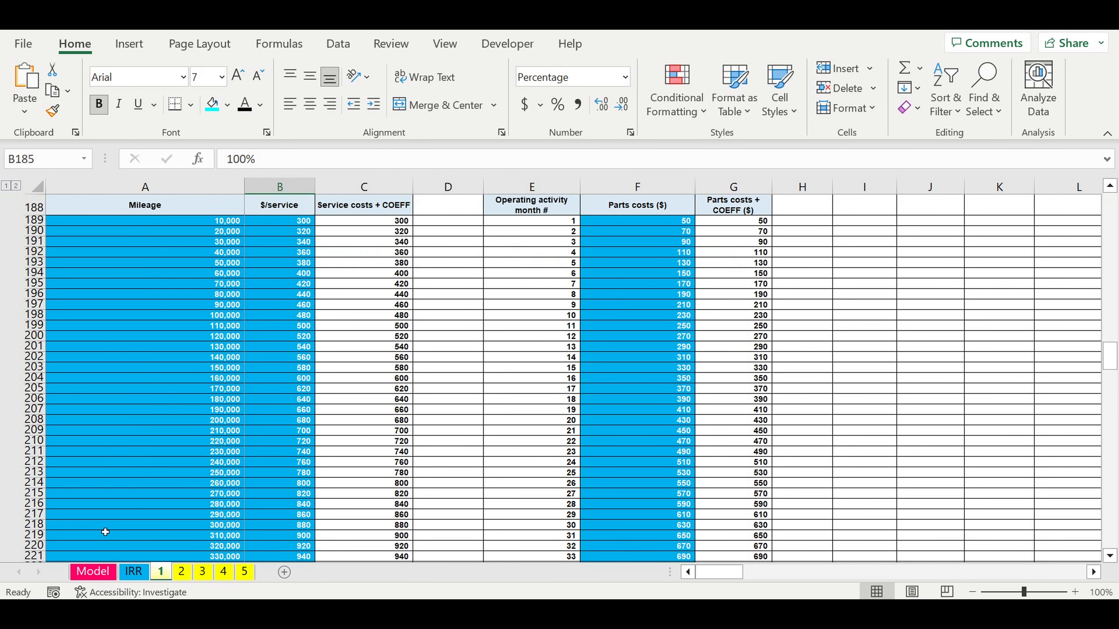
scroll(106, 532, down, 12)
scroll(122, 489, down, 20)
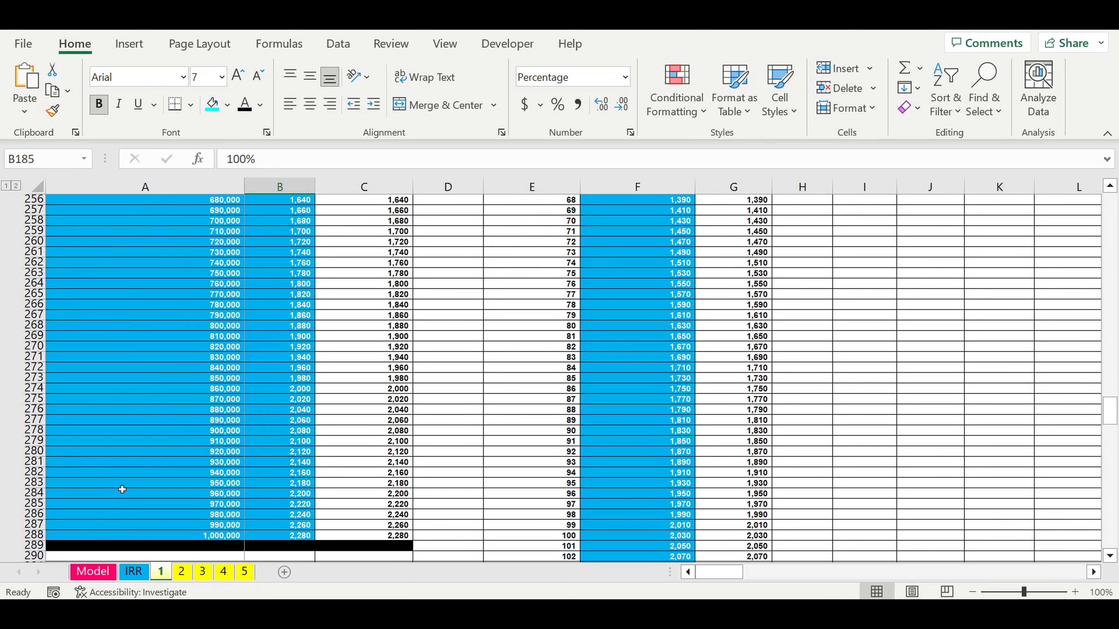
scroll(122, 490, down, 9)
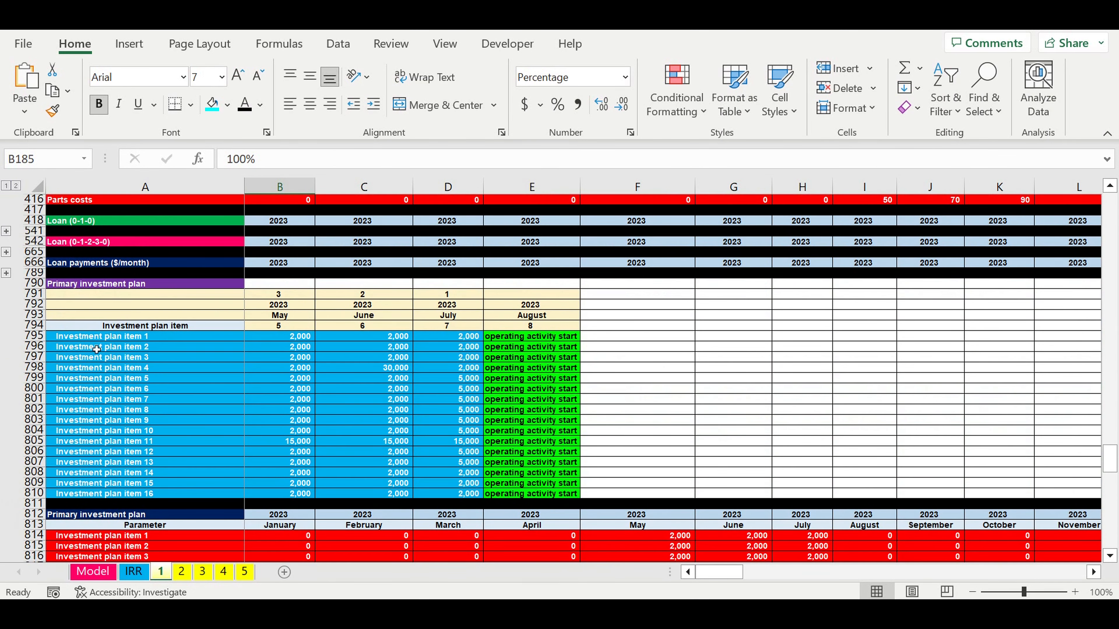
click(82, 284)
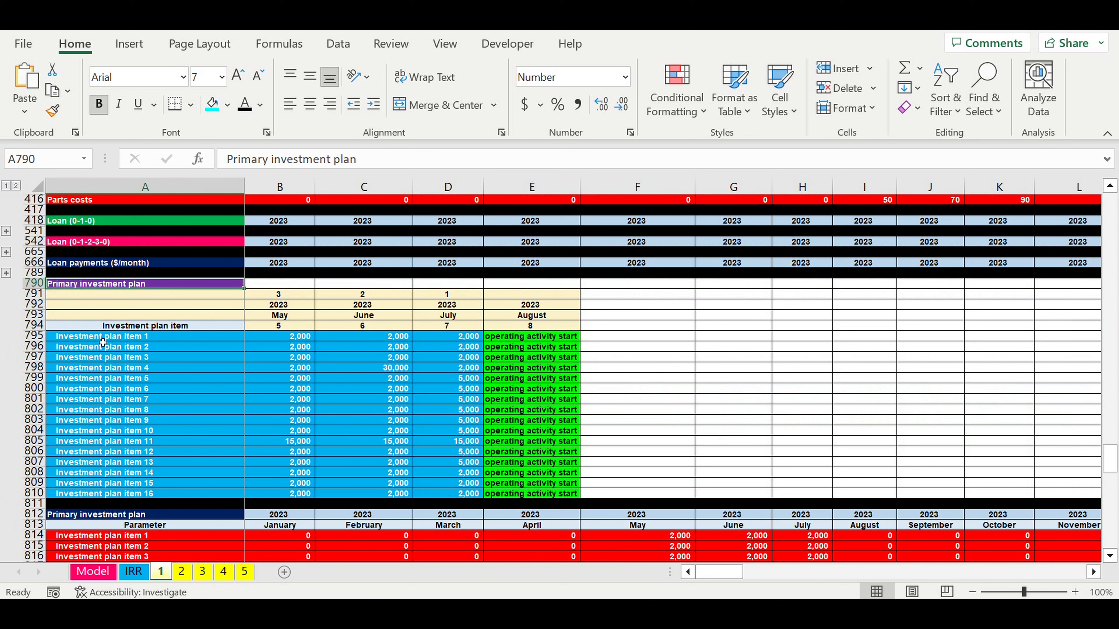
drag(103, 343, 146, 494)
drag(281, 294, 467, 327)
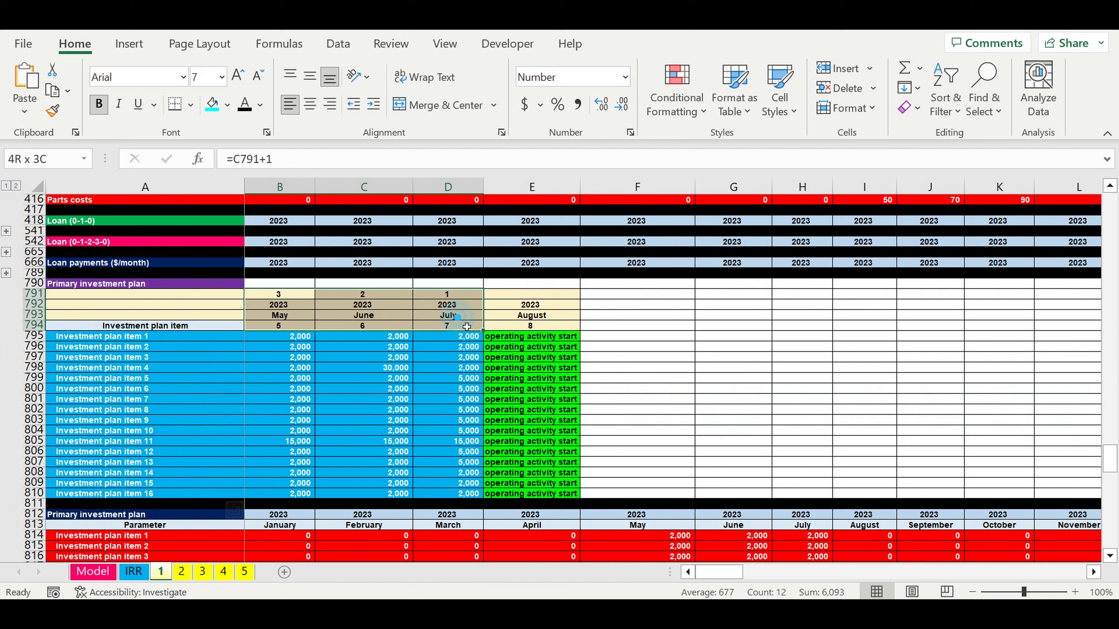
drag(292, 337, 436, 493)
click(519, 337)
drag(521, 348, 524, 493)
- Review the Fixed costs table by selecting its typical-year amounts, ON/OFF switches, and Local and Global COEFF cells
scroll(313, 406, down, 12)
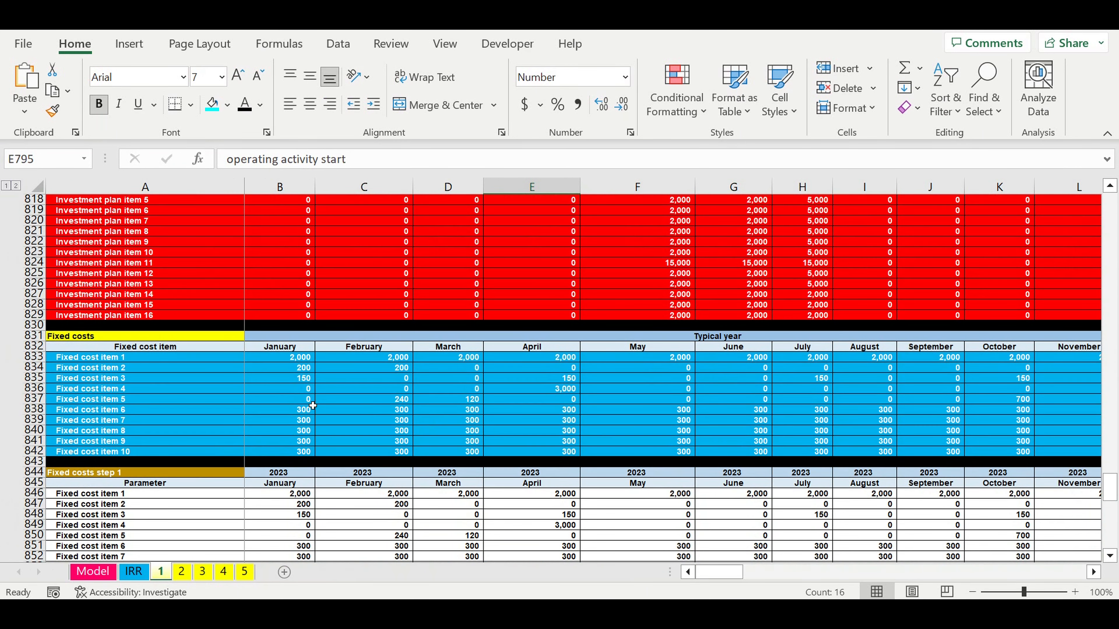
drag(194, 357, 786, 443)
drag(887, 358, 880, 441)
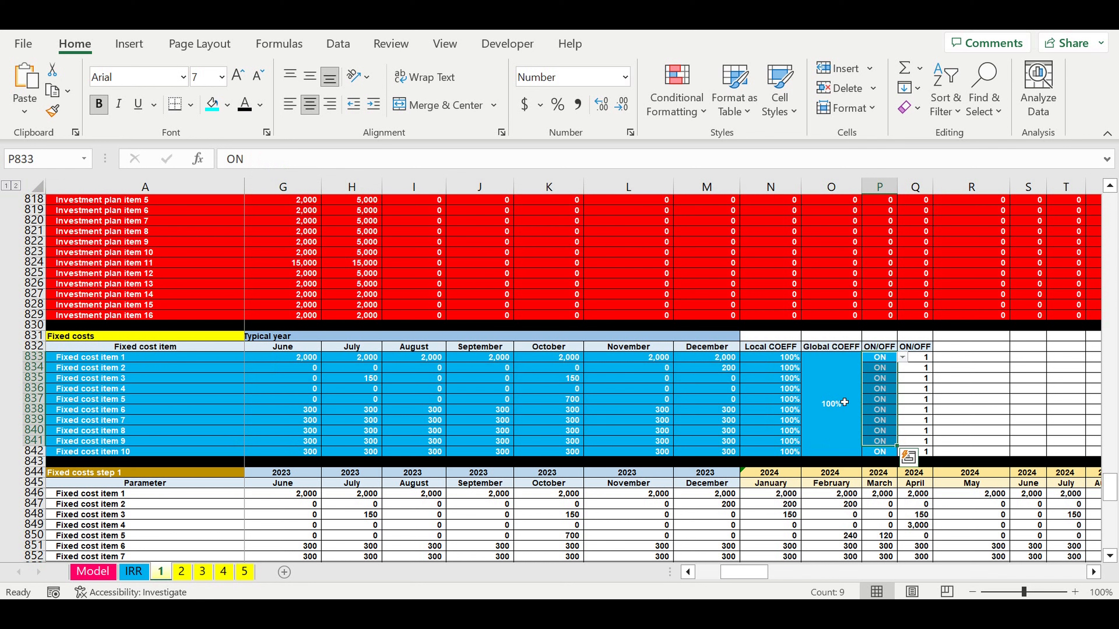
drag(844, 402, 776, 404)
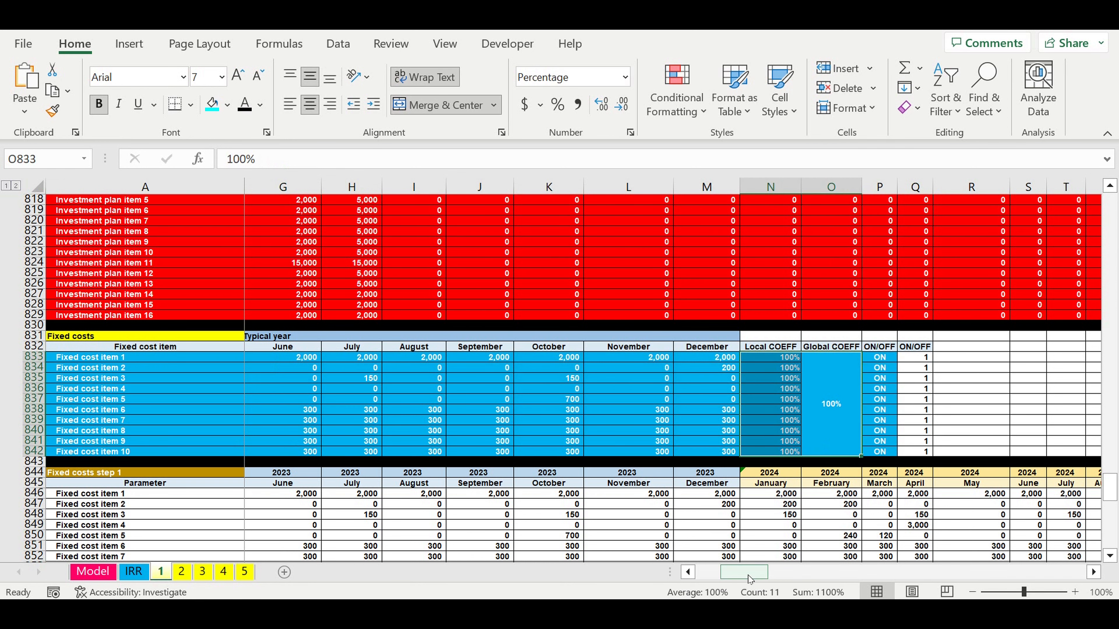
- Review the Gasoline costs section and the Uber / Lyft commissions % from revenues row by selecting their labels
drag(751, 578, 544, 594)
scroll(273, 428, down, 16)
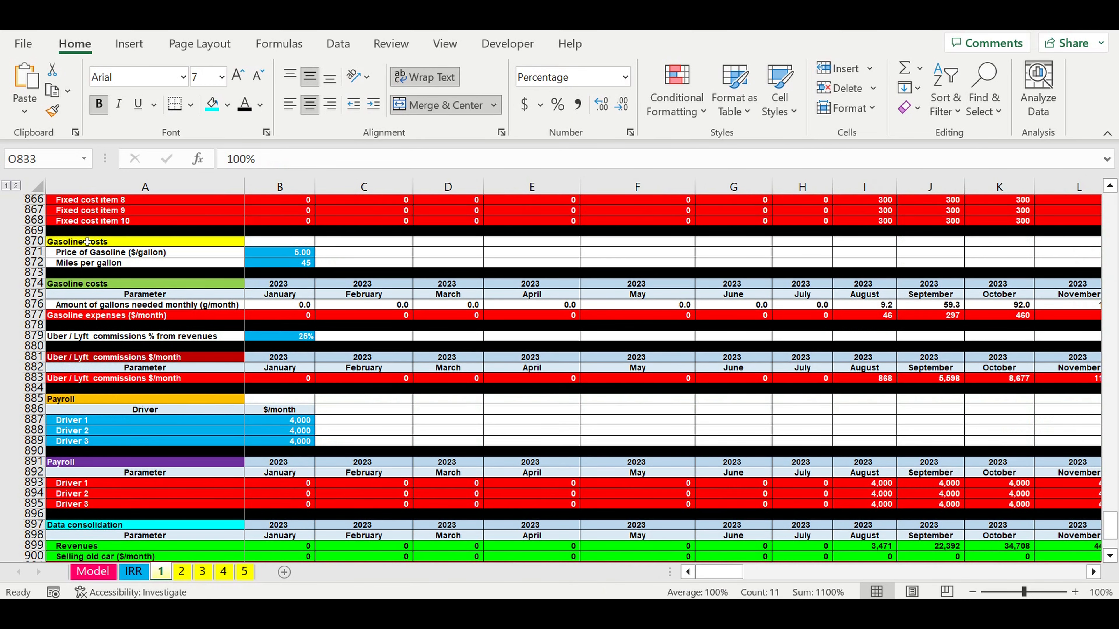
click(61, 244)
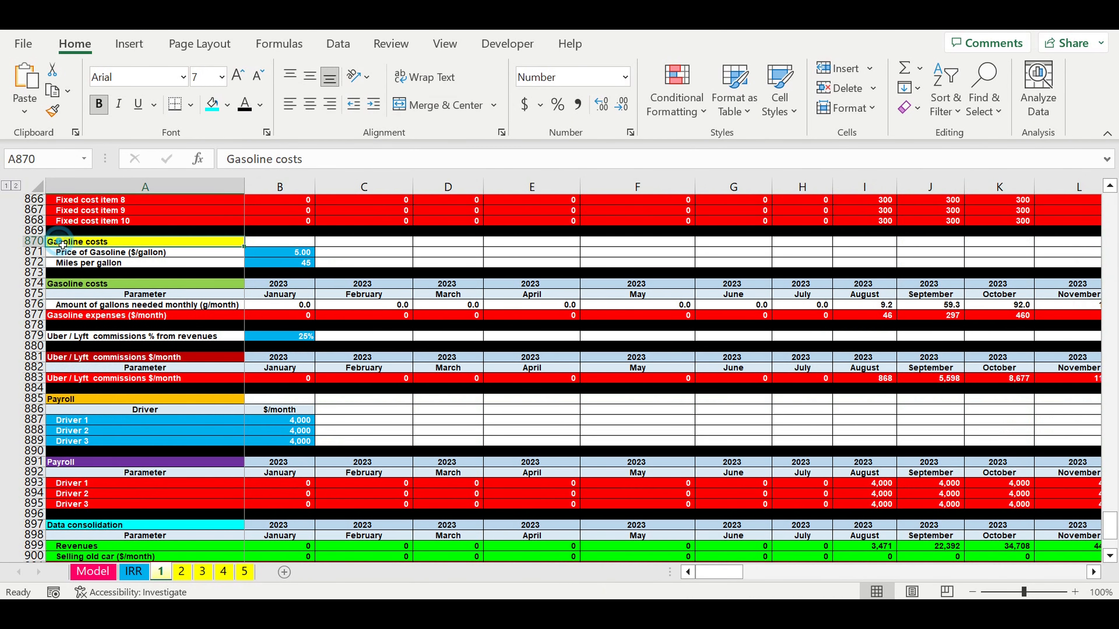
click(222, 339)
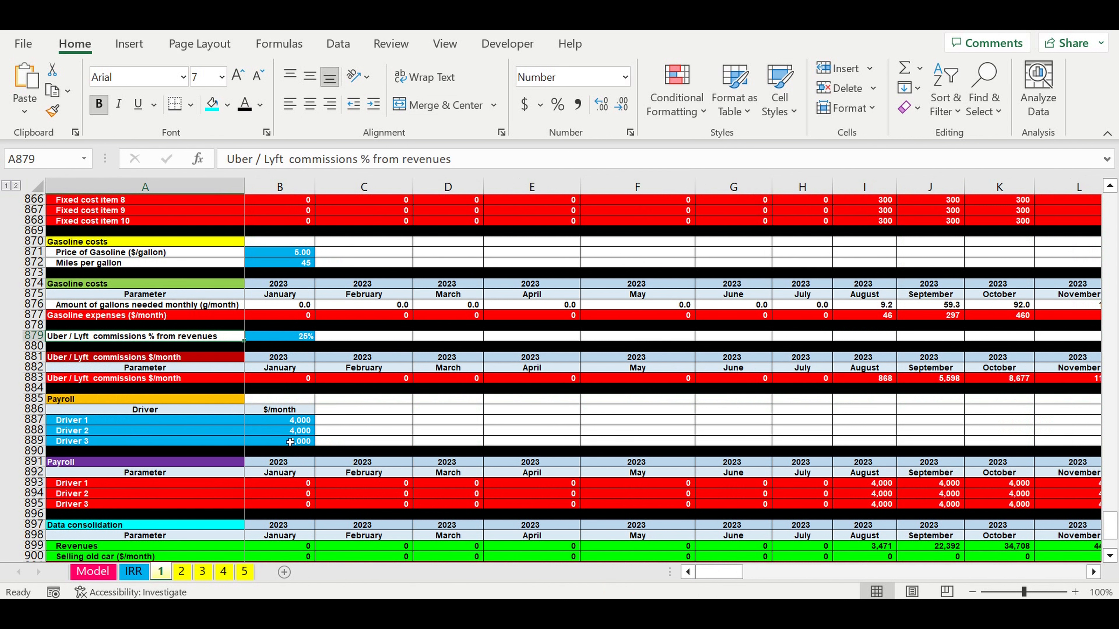
- Review car sheet 1's Payroll driver inputs and Data consolidation section by selecting the driver cells and the consolidation rows
drag(90, 425, 301, 445)
scroll(40, 439, down, 5)
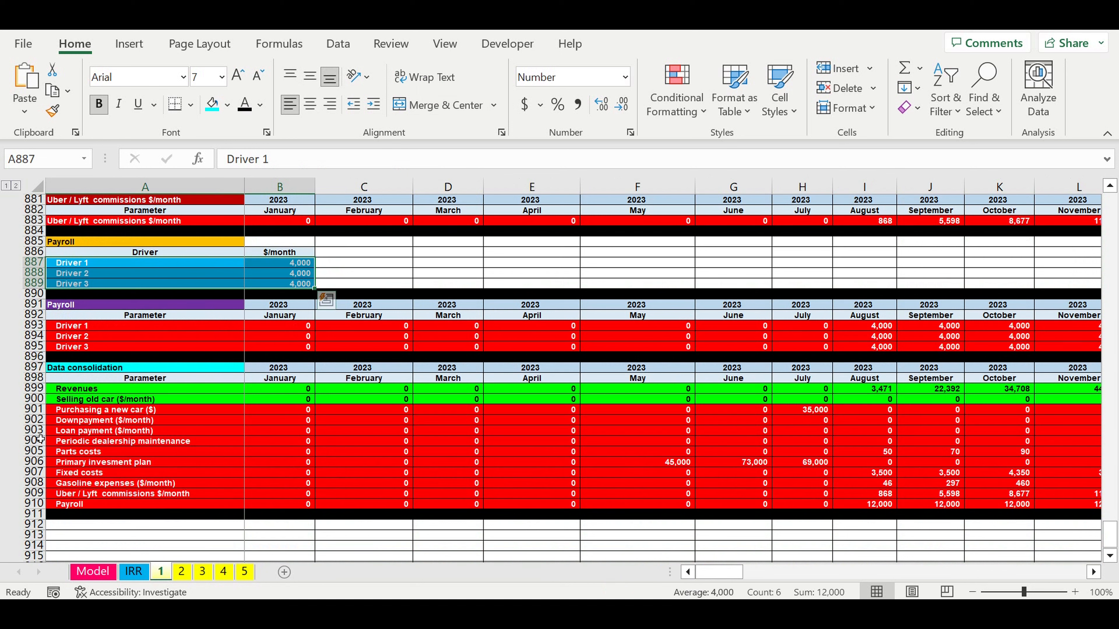
click(33, 368)
drag(34, 404, 49, 503)
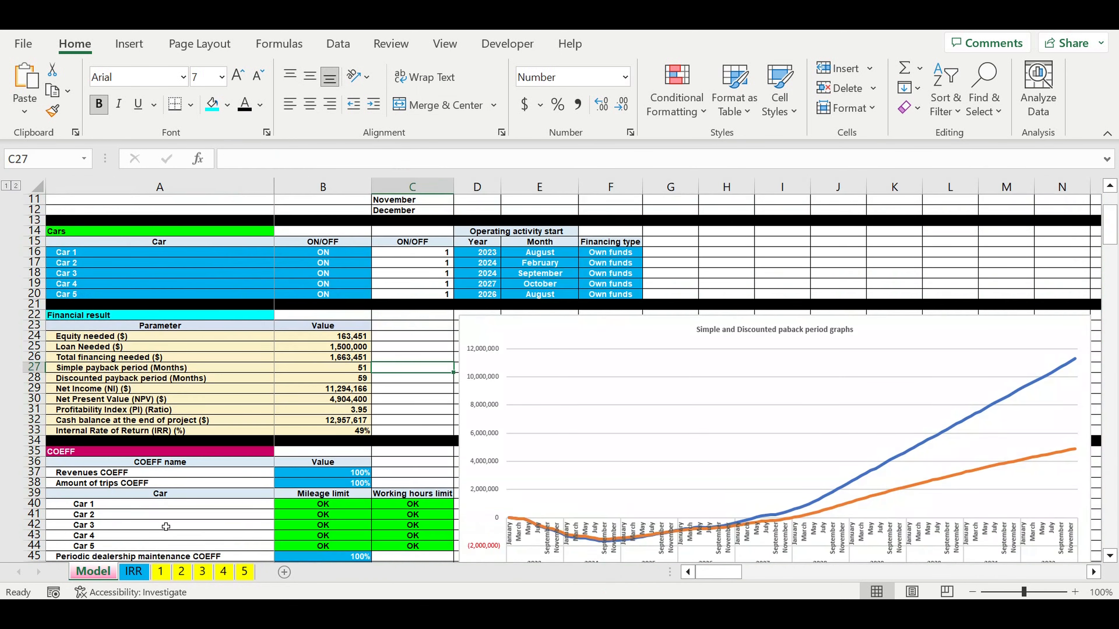
- On the Model sheet, review the start year cell and the Cars table's names, ON/OFF switches, operating activity start and financing type
scroll(488, 257, up, 3)
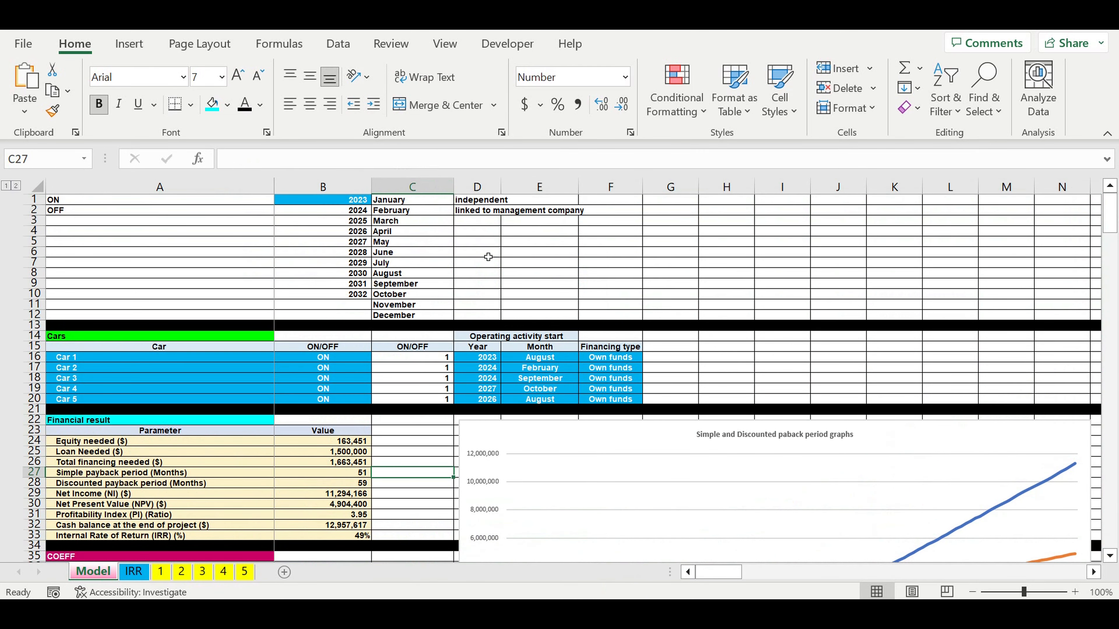
click(277, 242)
click(351, 202)
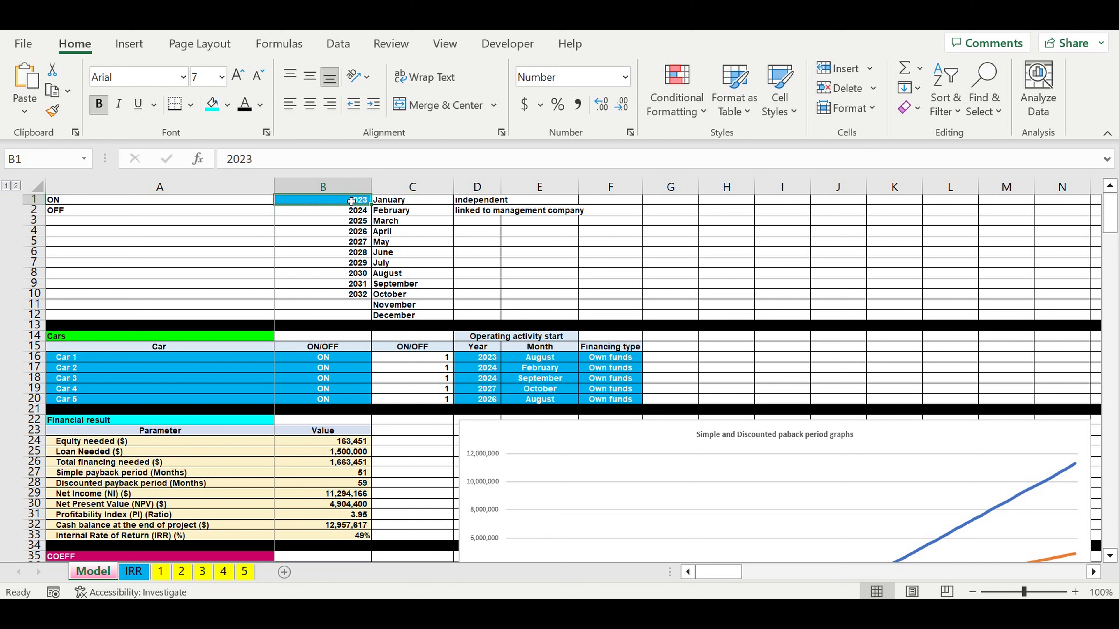
drag(146, 357, 81, 401)
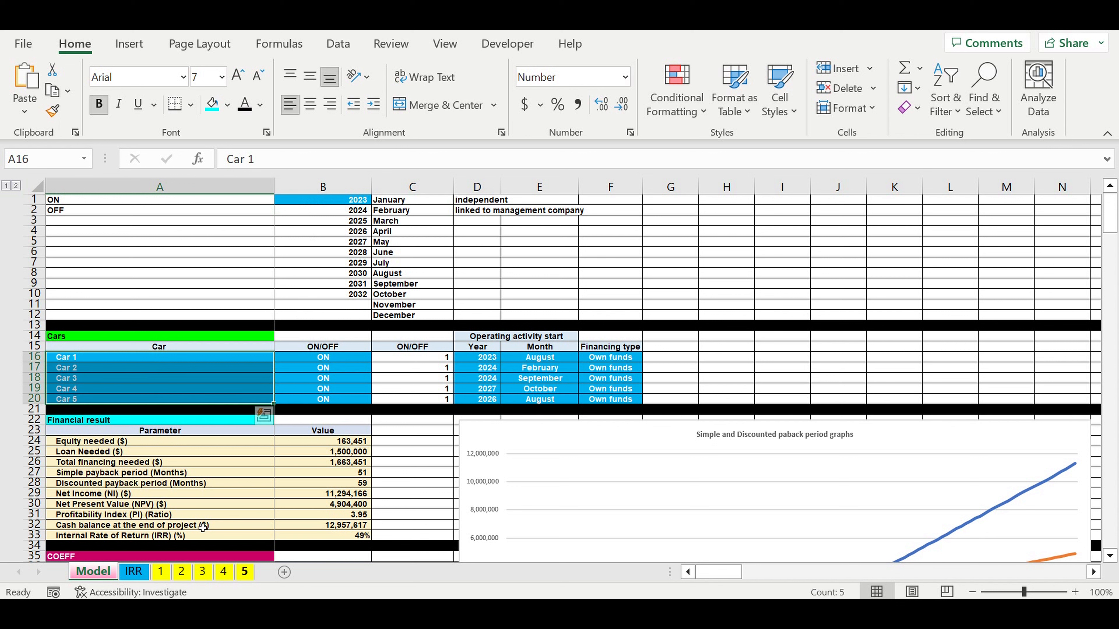
click(326, 359)
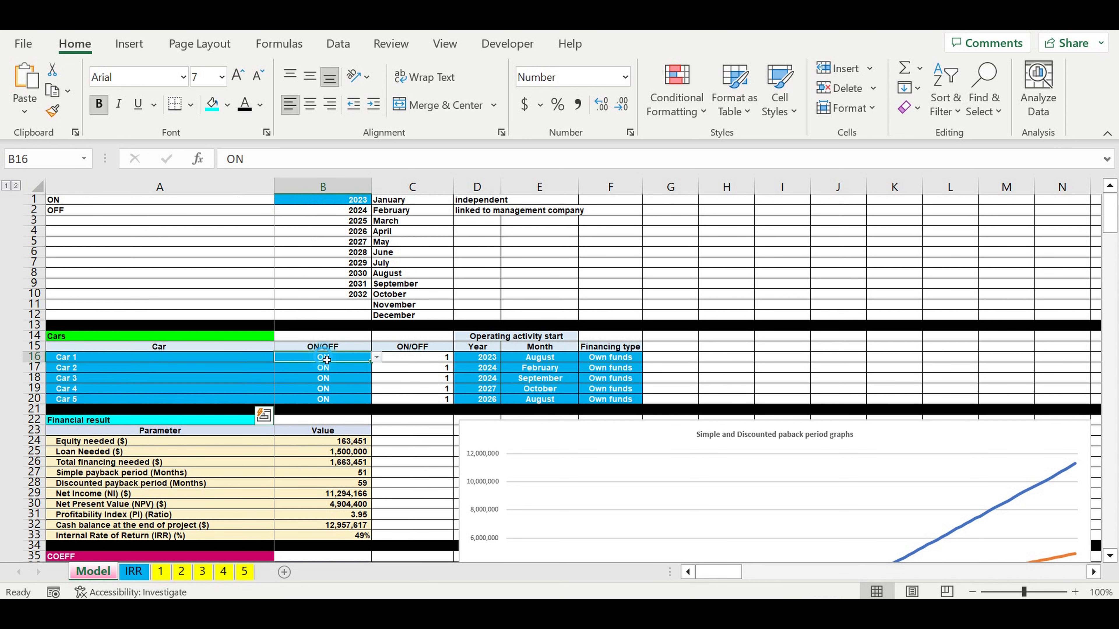
drag(326, 360, 326, 399)
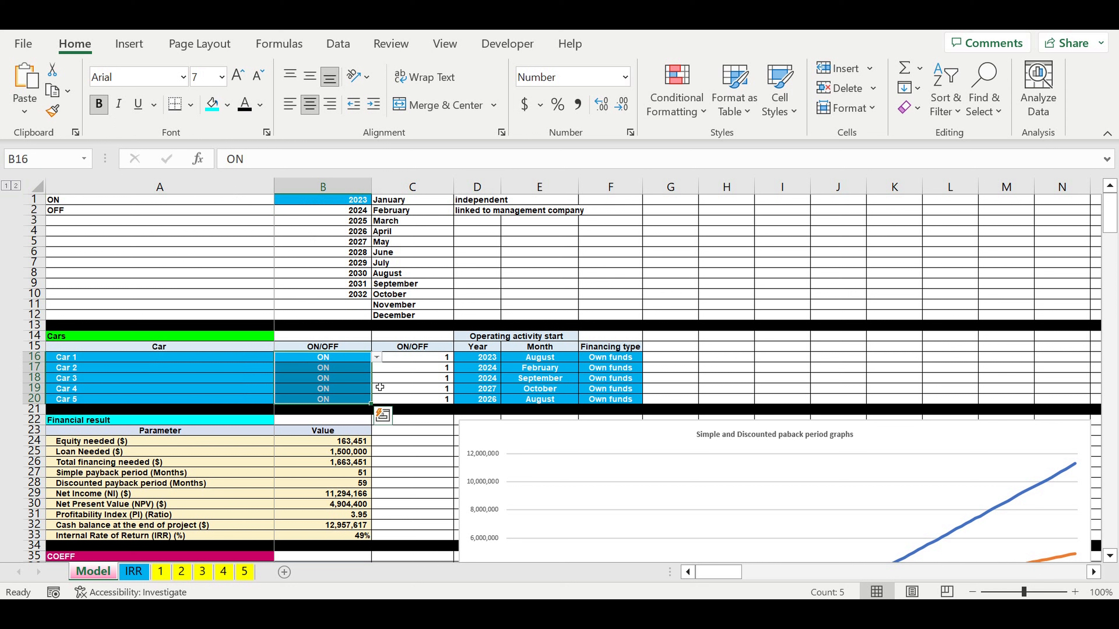
drag(478, 357, 525, 404)
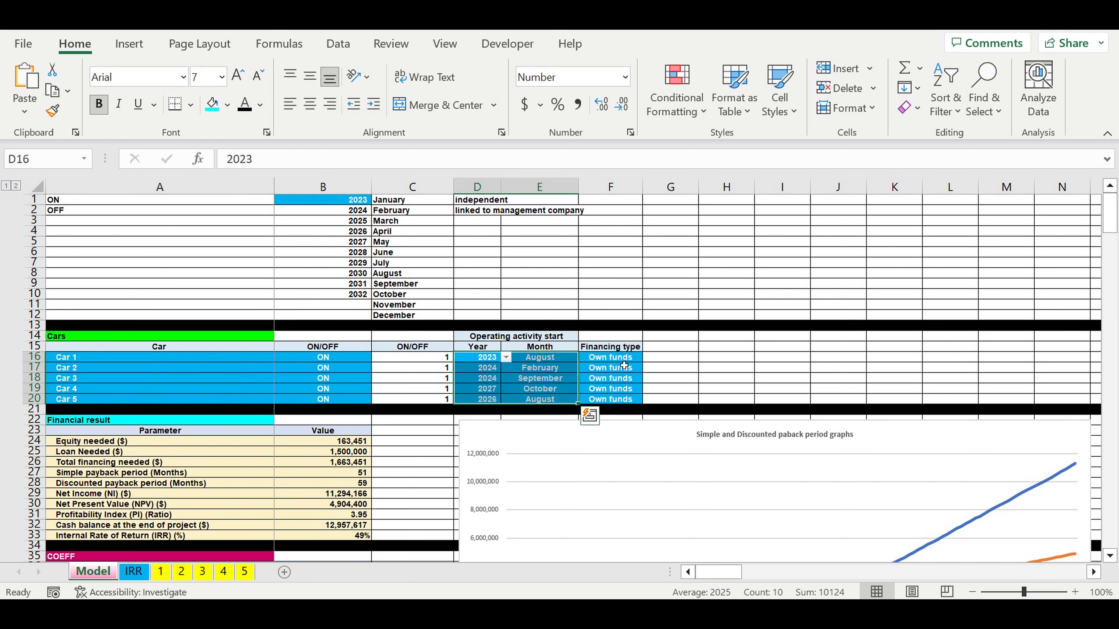
drag(624, 362, 648, 388)
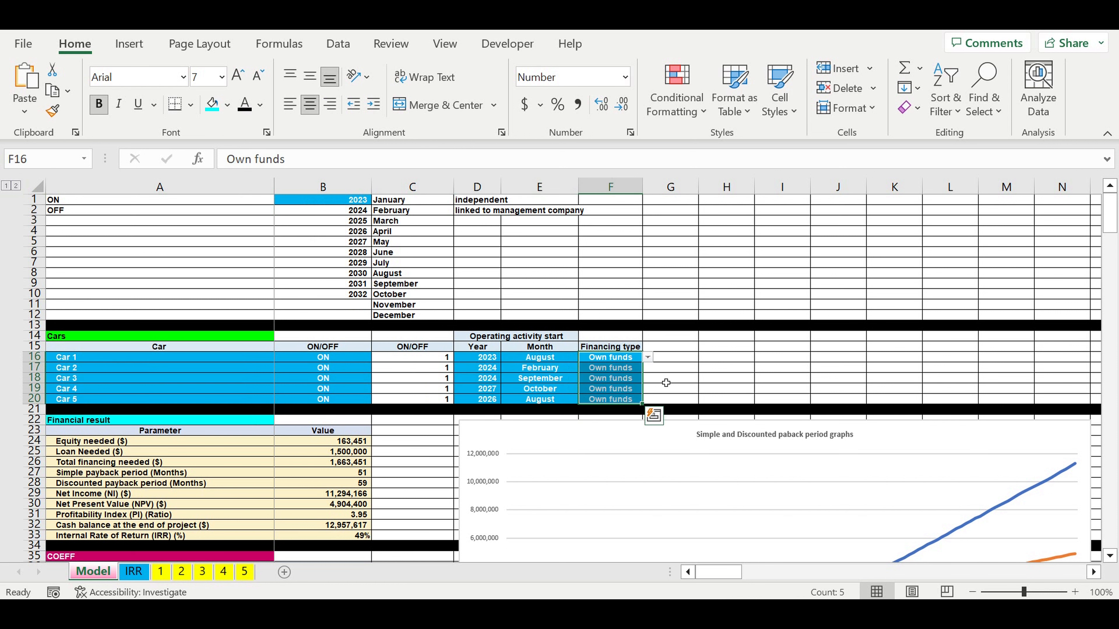
- Review the Financial result table, the COEFF values and the Simple and Discounted payback period graph by selecting each
scroll(675, 378, down, 2)
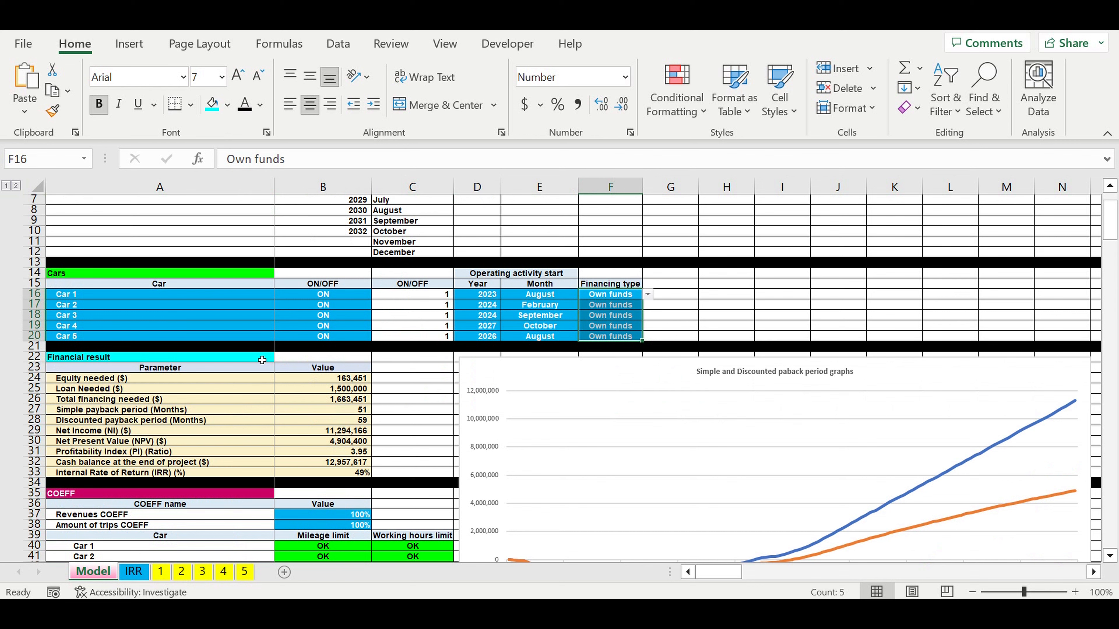
drag(262, 360, 321, 475)
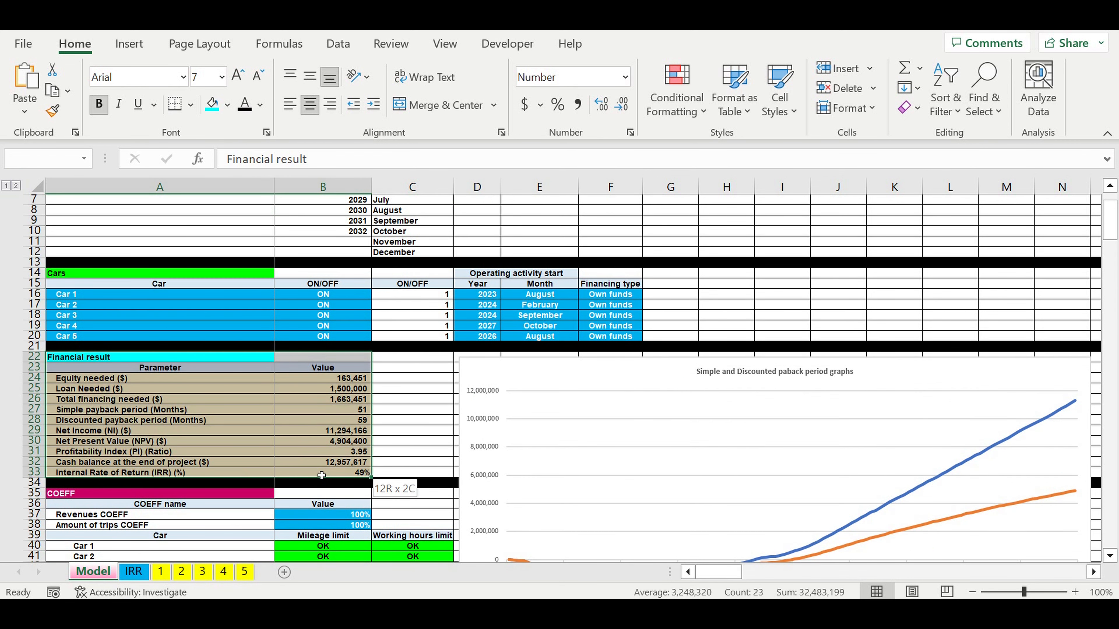
scroll(326, 467, down, 4)
click(353, 390)
drag(352, 390, 355, 402)
drag(336, 471, 348, 524)
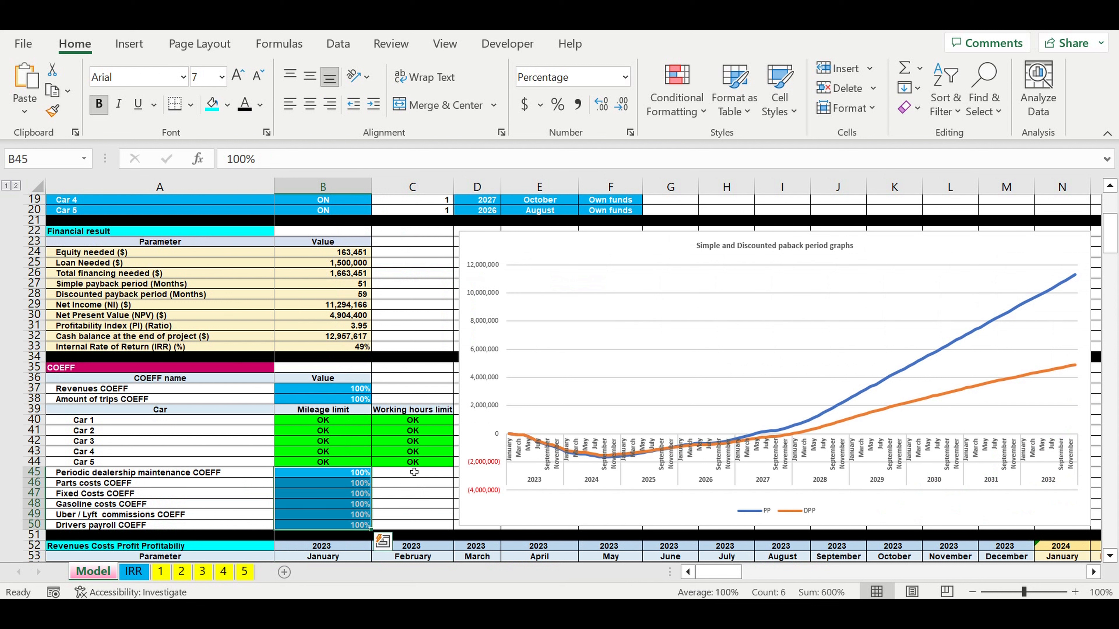
click(531, 247)
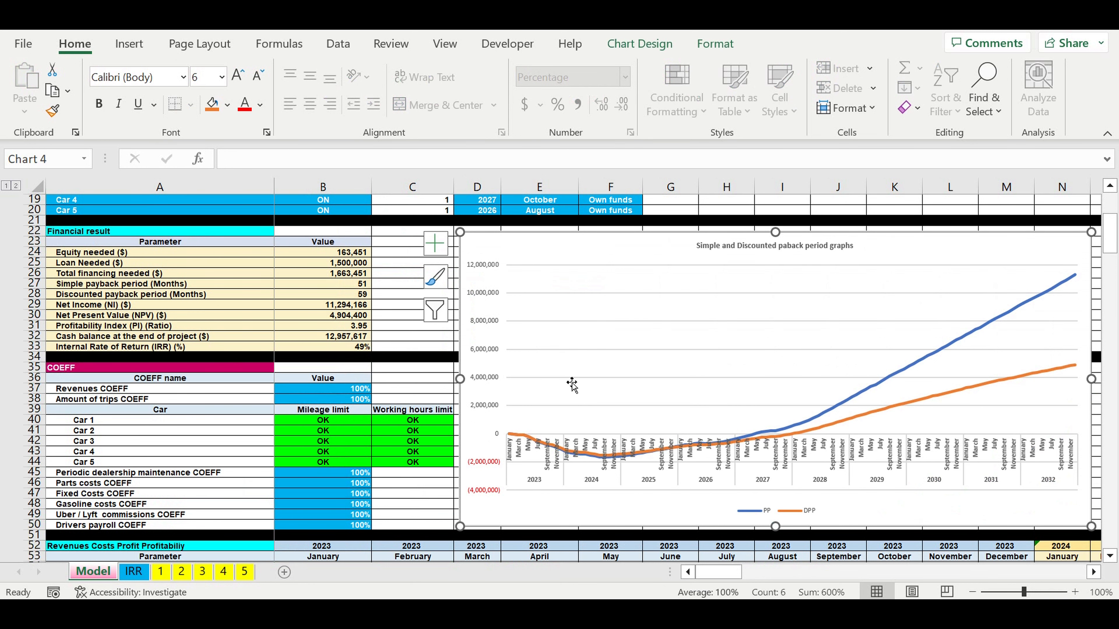
- Review the Revenues Costs Profit Profitability rows and the monthly revenue and cost summaries beneath them
scroll(567, 388, down, 4)
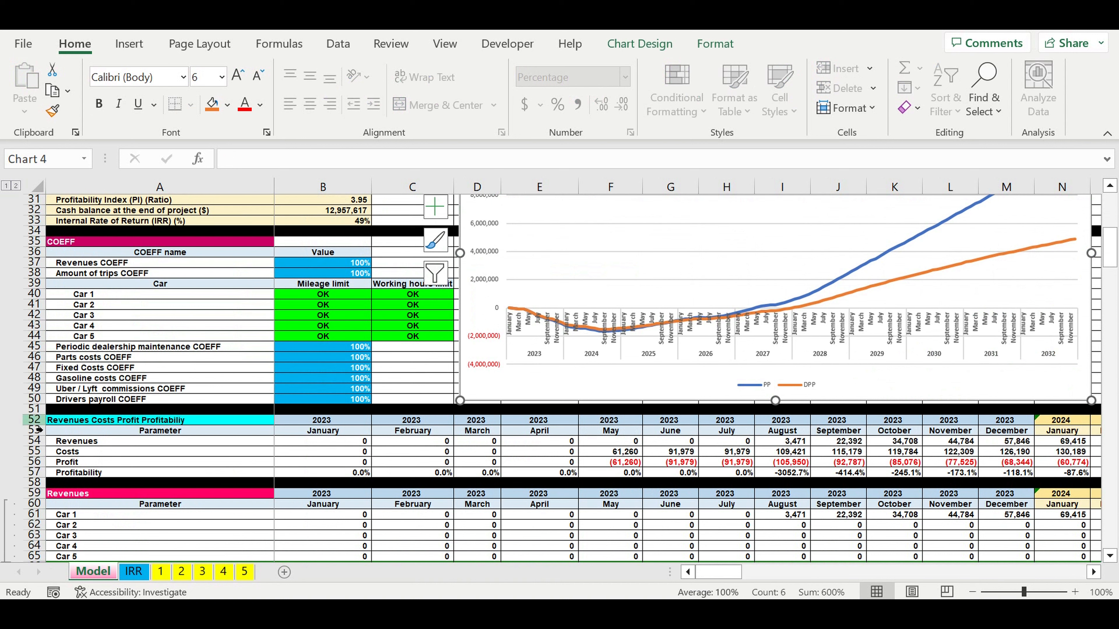
click(33, 421)
drag(32, 425, 33, 472)
scroll(17, 458, down, 4)
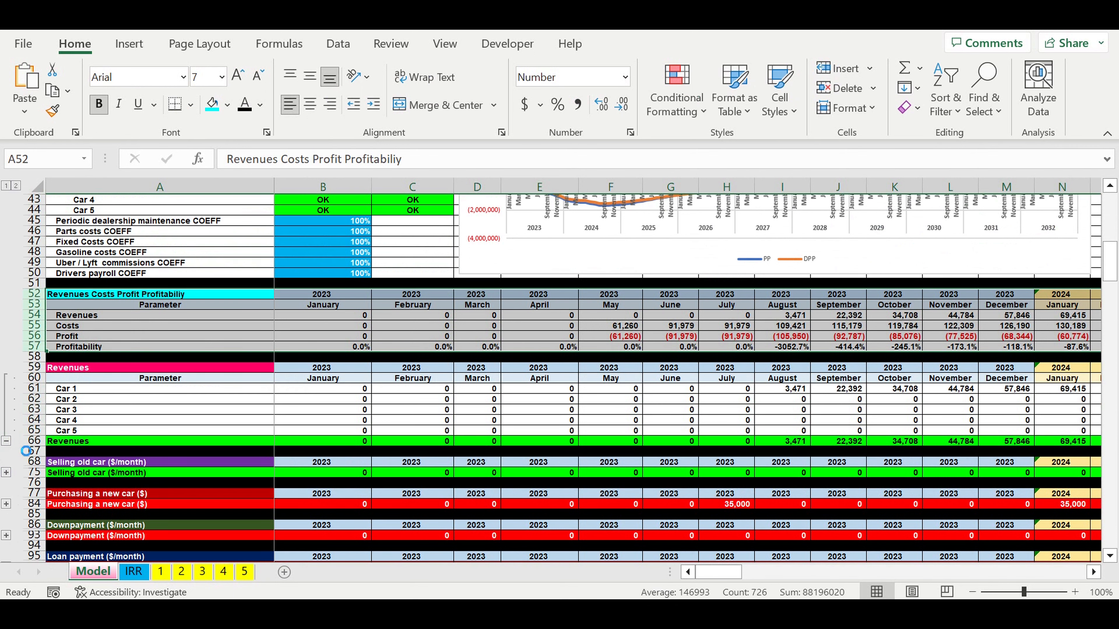
click(277, 452)
scroll(275, 451, down, 13)
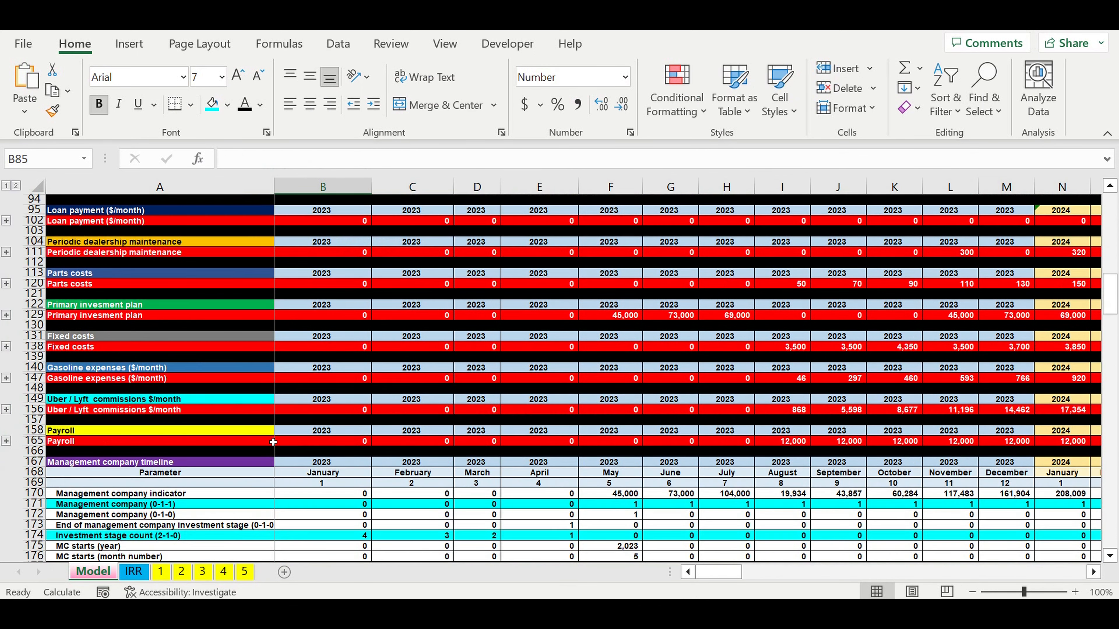
- Choose ON for the Management company (ON/OFF) switch
scroll(273, 441, down, 7)
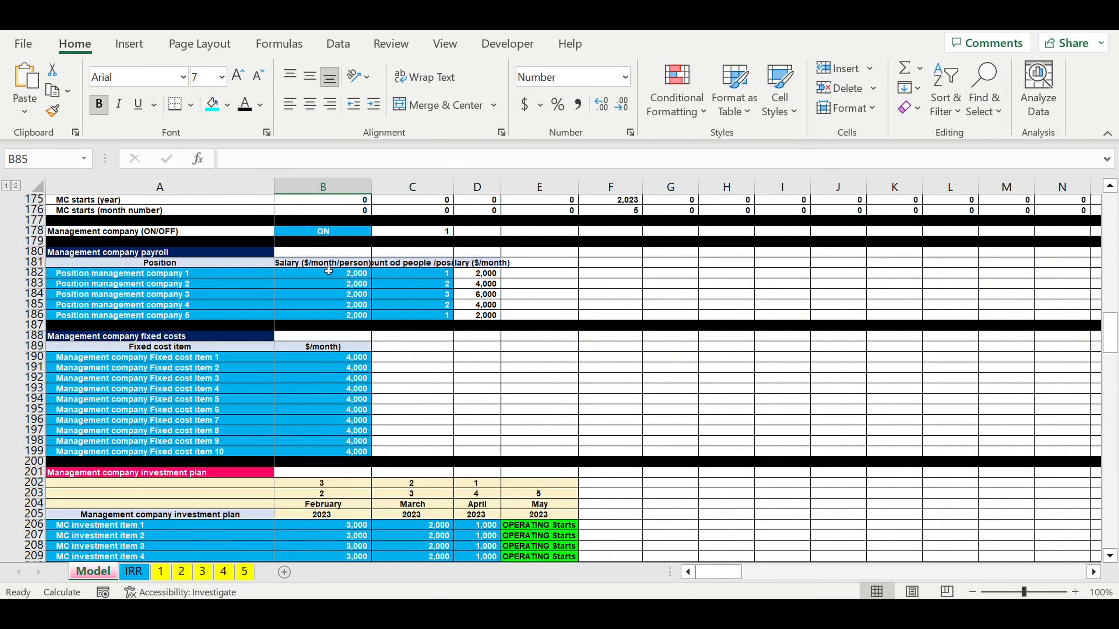
click(334, 232)
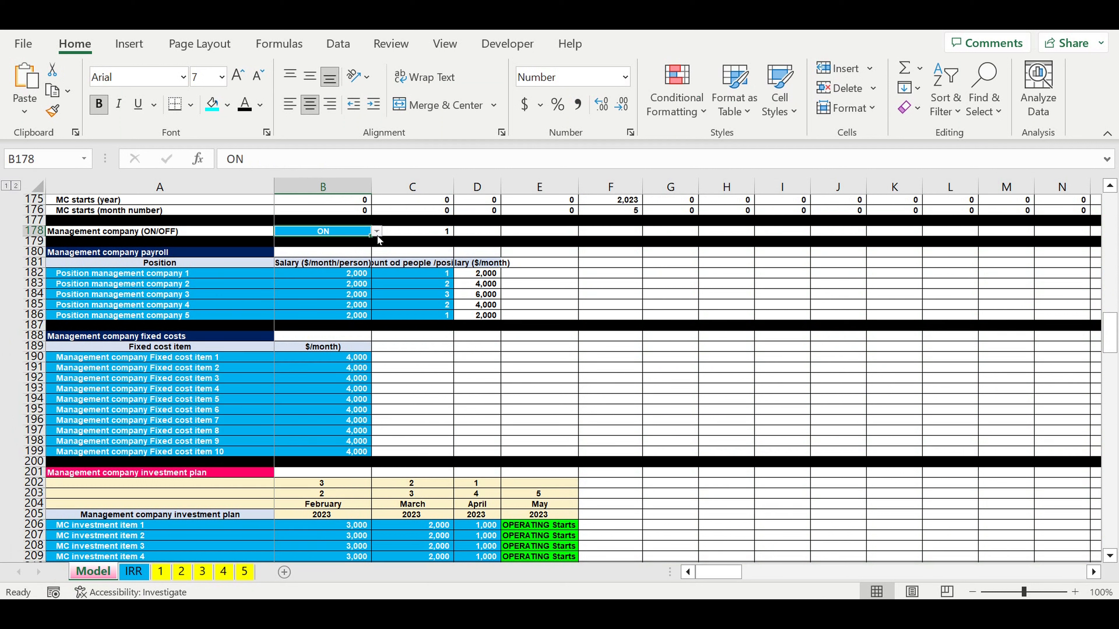
click(377, 232)
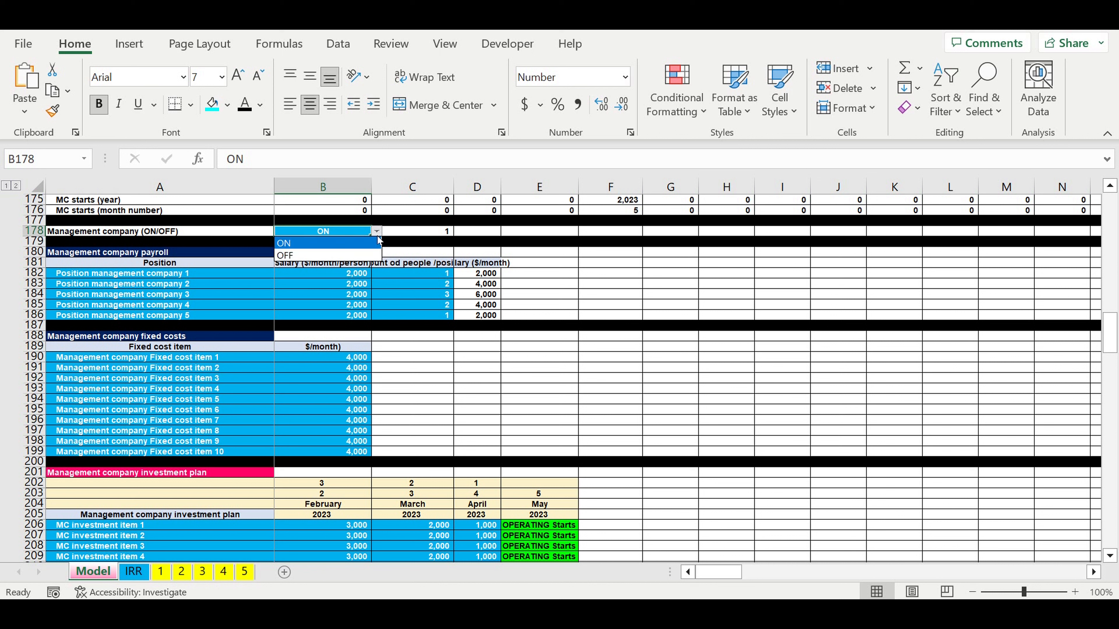
click(378, 241)
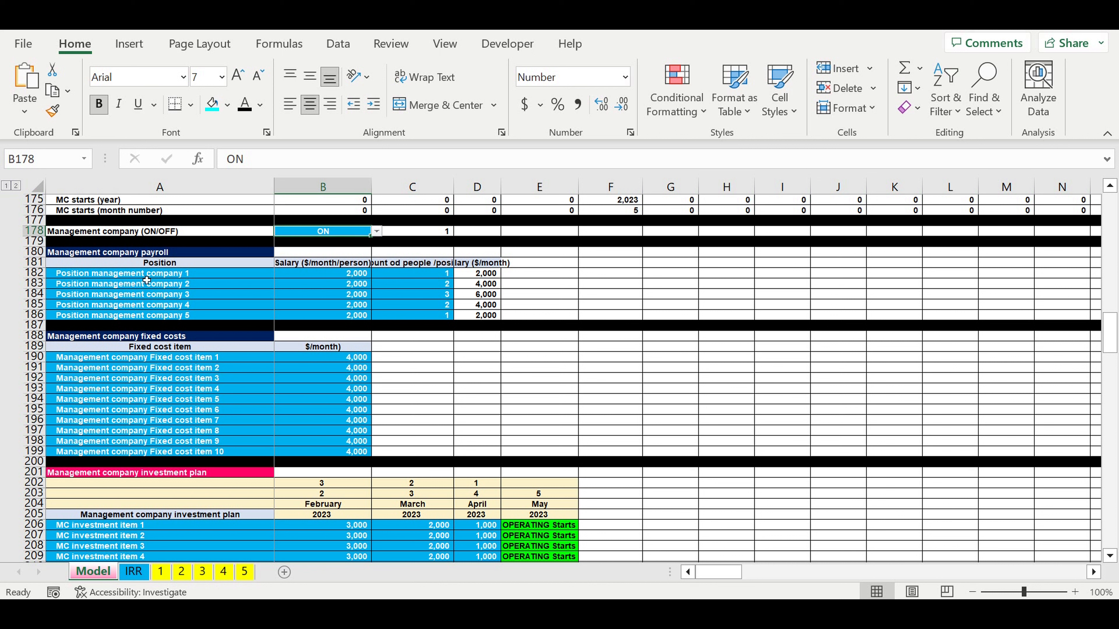
- Review the Management company payroll, fixed costs and investment plan inputs by selecting their items and amounts
click(162, 276)
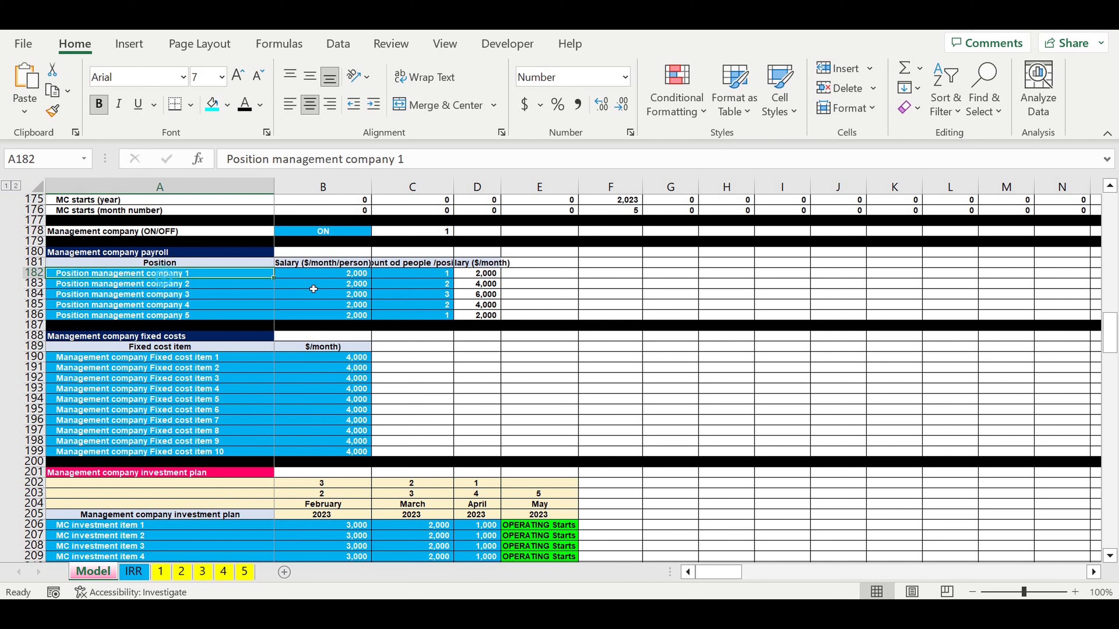
drag(158, 357, 326, 462)
scroll(295, 435, down, 4)
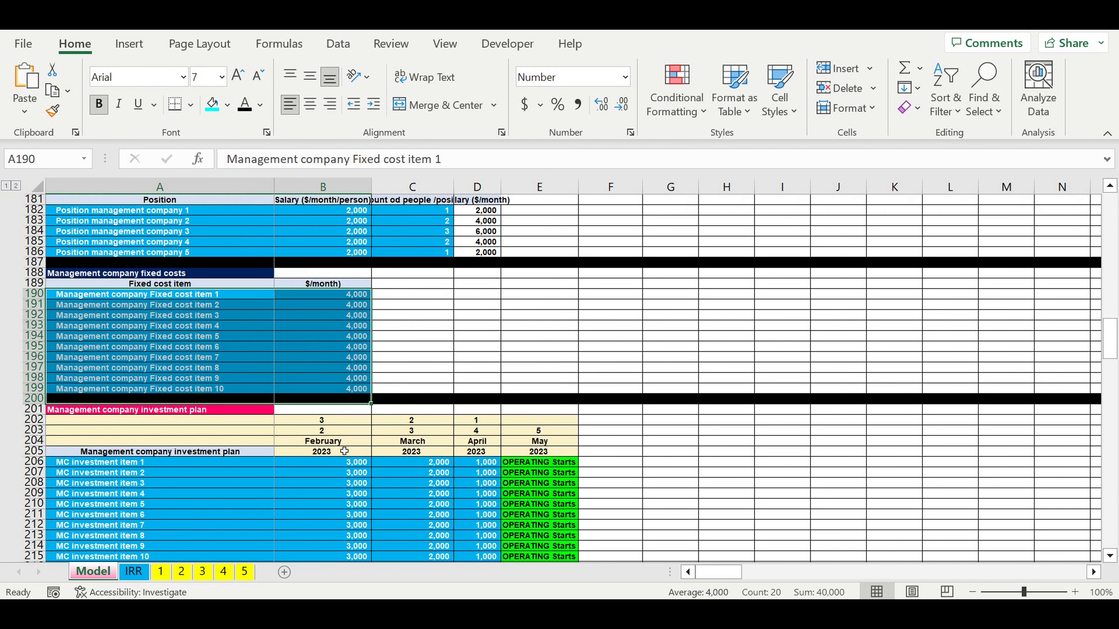
scroll(294, 436, down, 3)
drag(249, 336, 480, 483)
scroll(444, 463, down, 3)
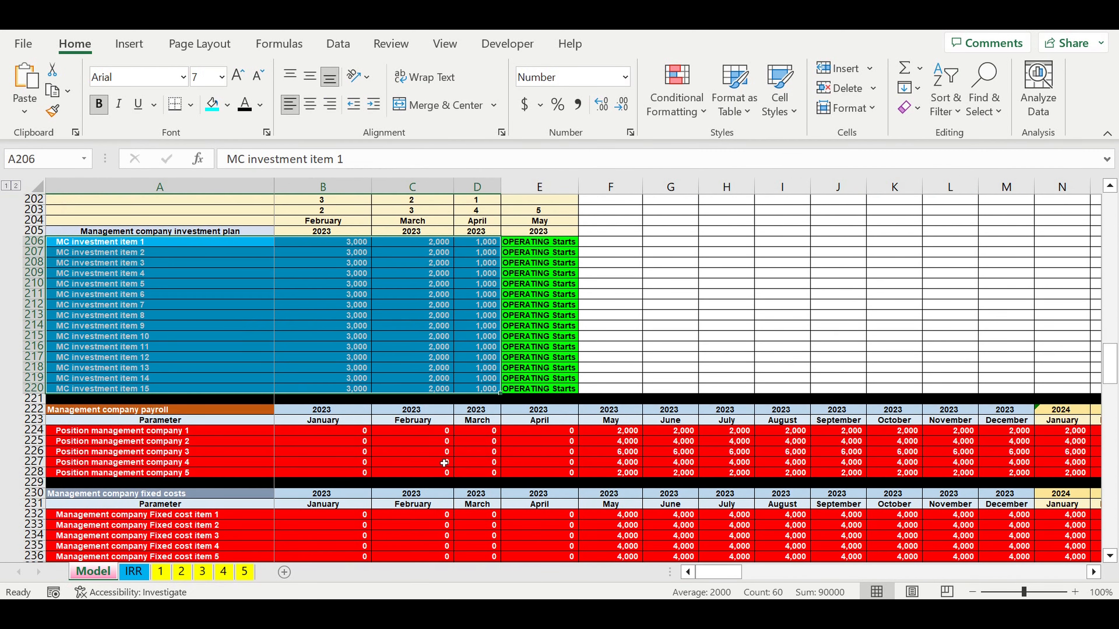
- Check the Type of loan options in the Loan section and close the list without choosing one
scroll(444, 463, down, 7)
scroll(444, 459, down, 13)
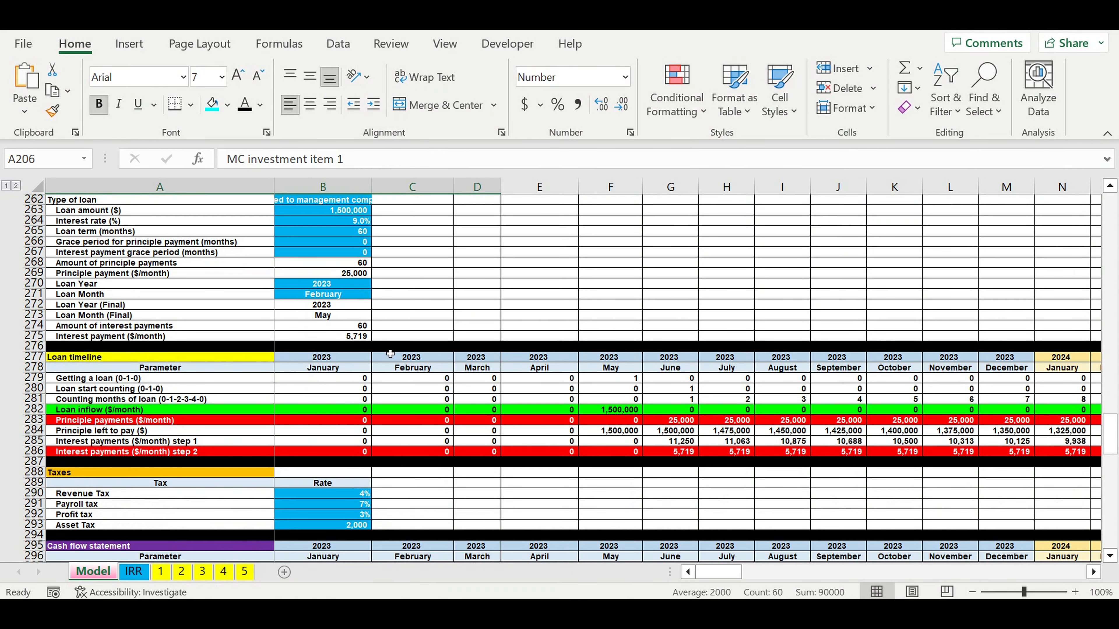
scroll(390, 353, down, 2)
scroll(388, 351, up, 3)
click(328, 233)
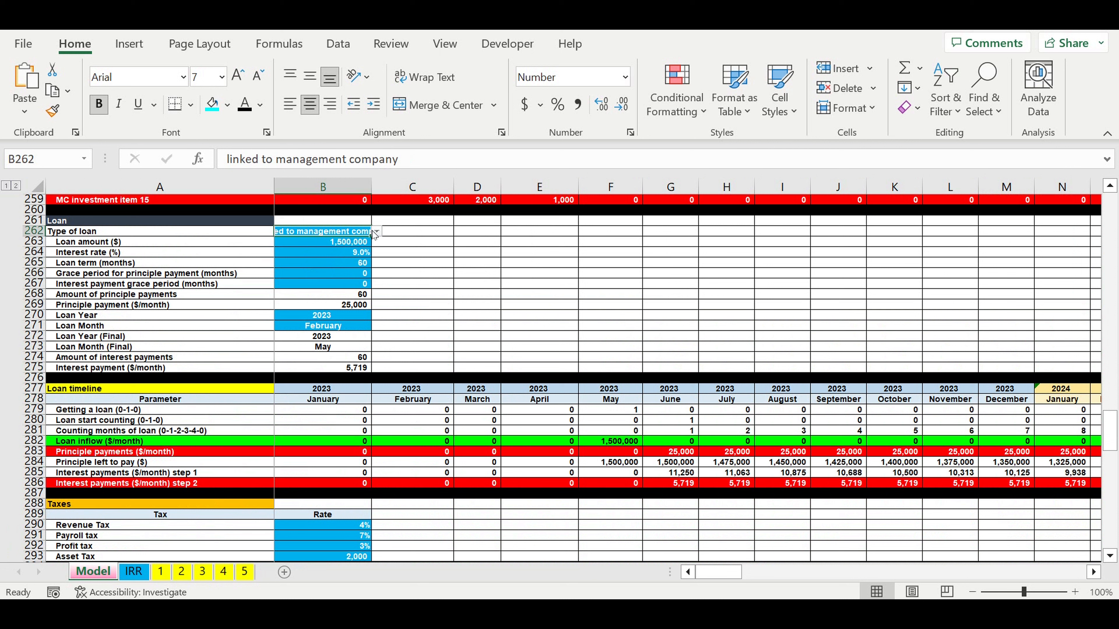
click(377, 231)
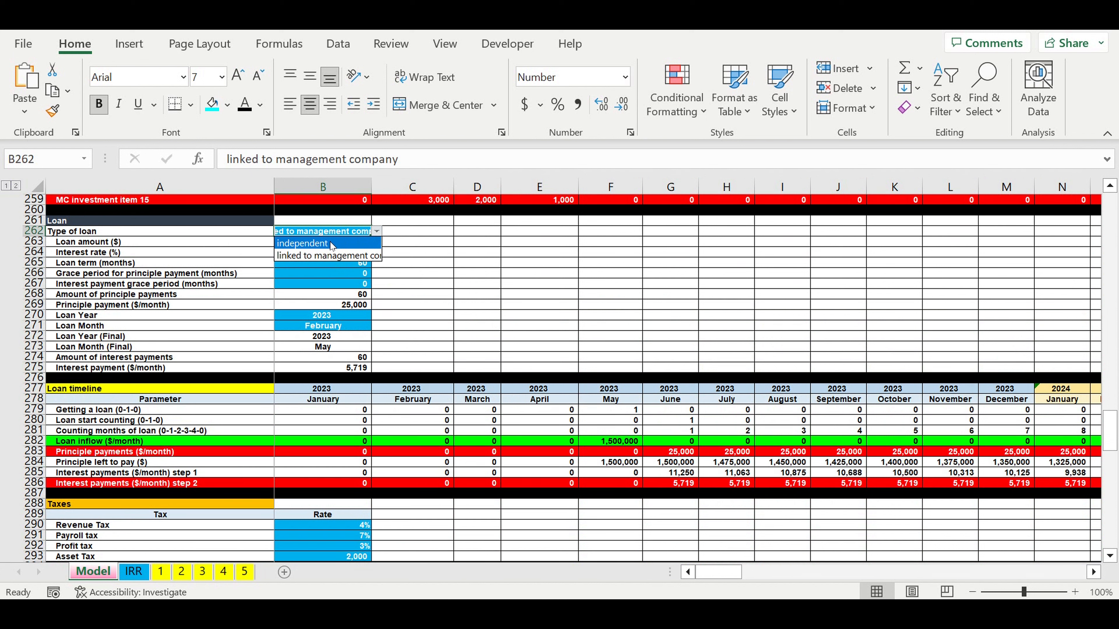
key(Escape)
- Review the Loan section's amount, term, grace period, loan year and month, and type of loan cells by selecting them
click(316, 245)
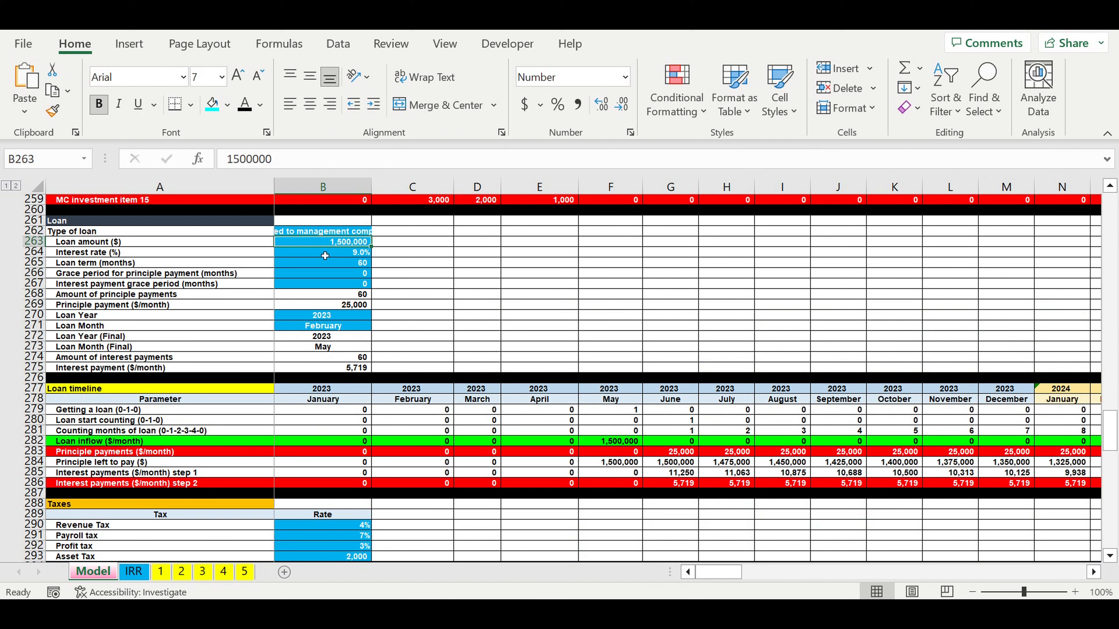
click(341, 260)
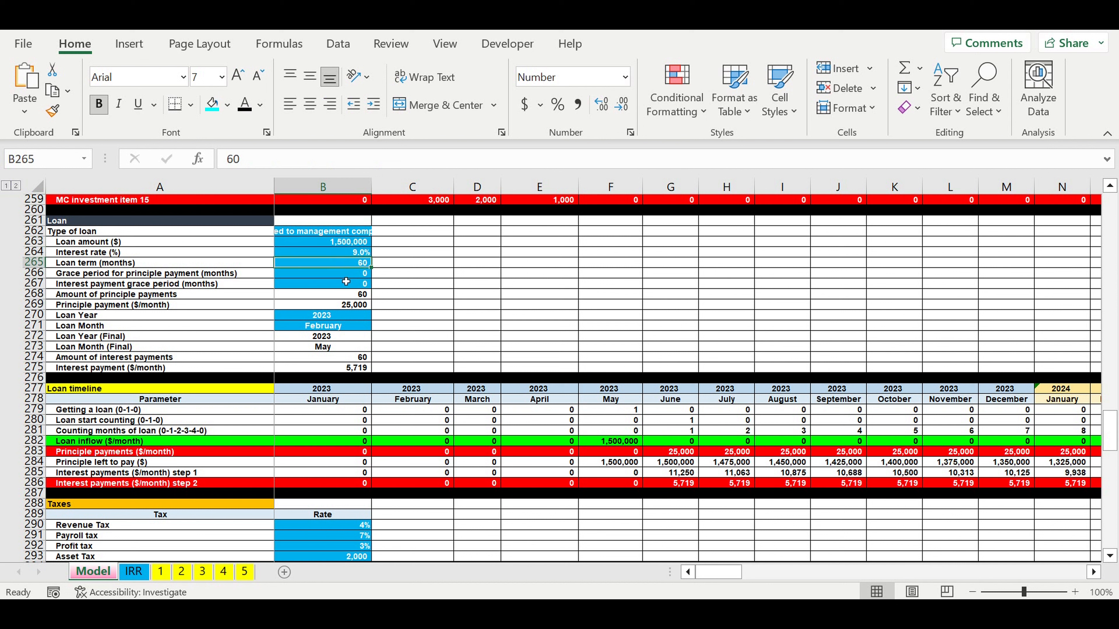
drag(346, 274, 346, 286)
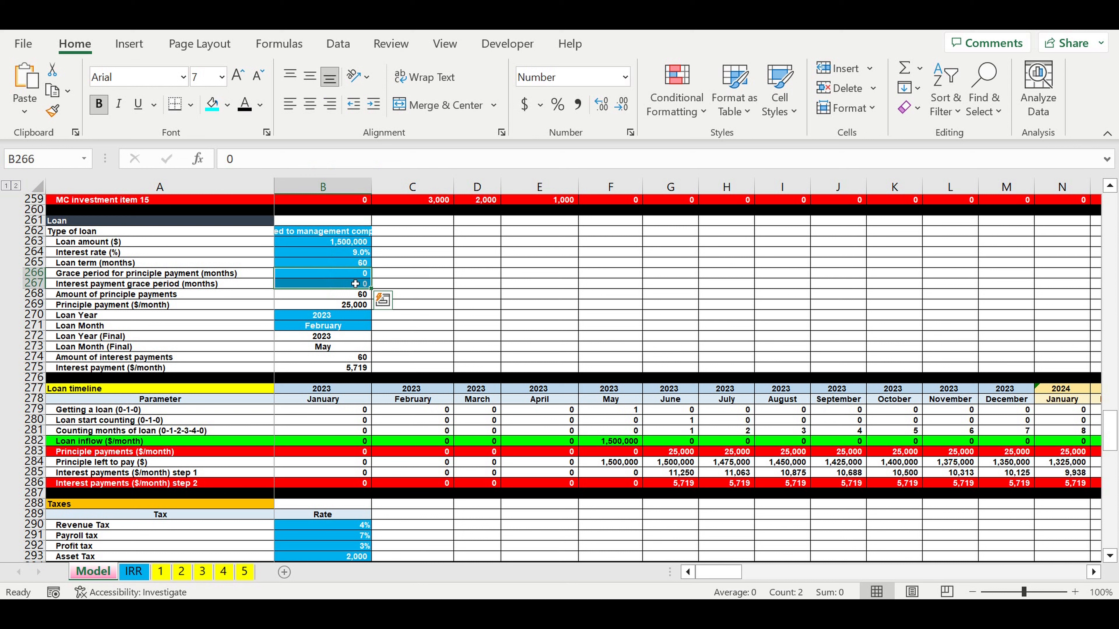
drag(311, 315, 304, 327)
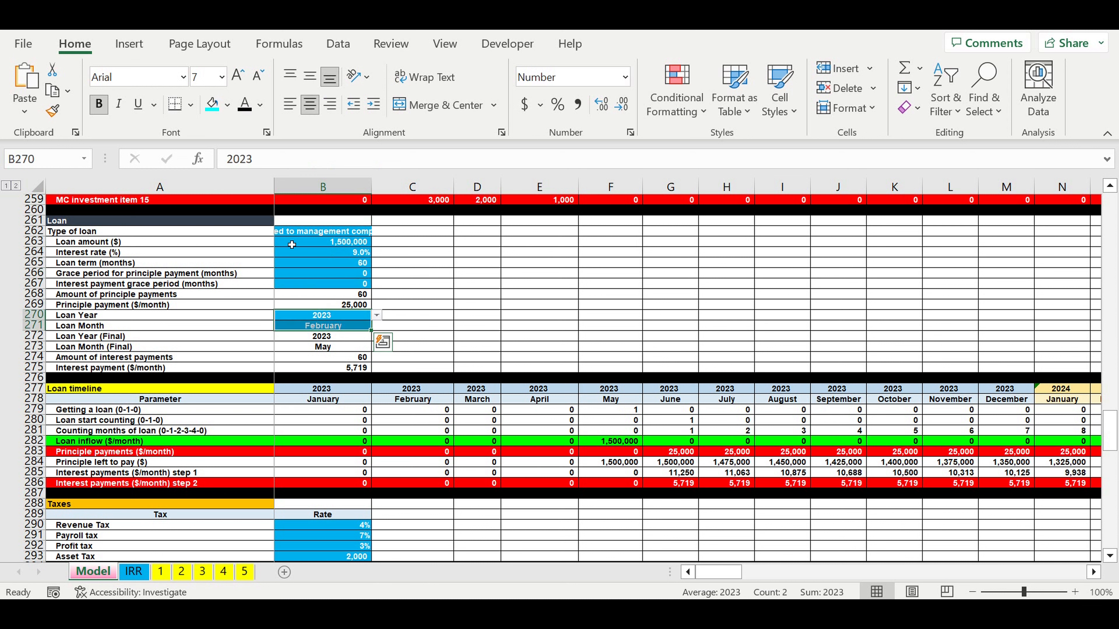
click(306, 234)
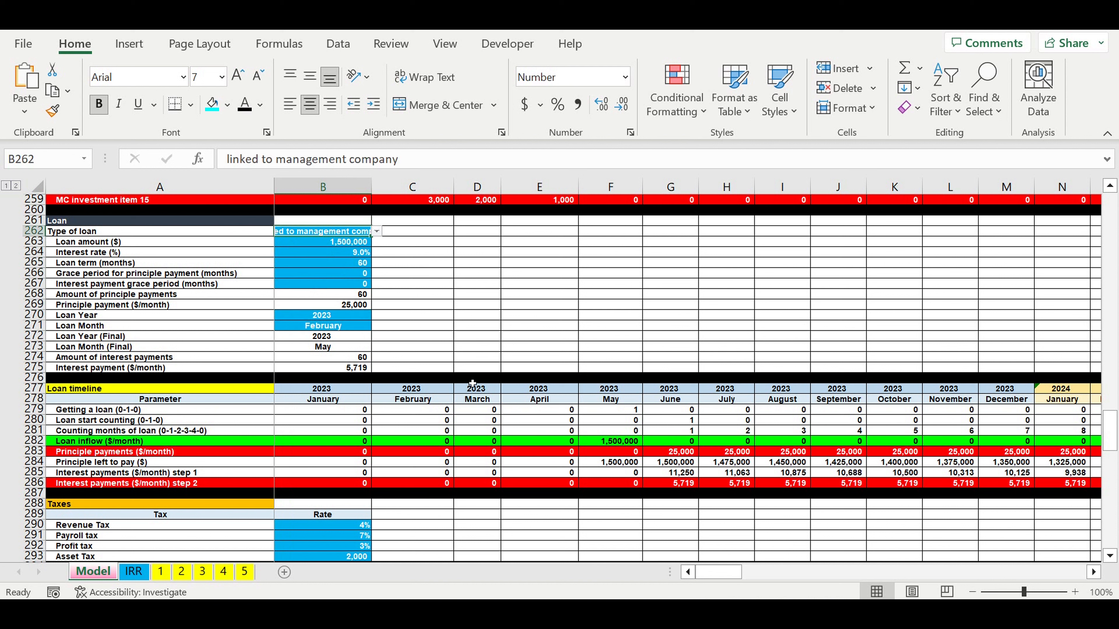
- Review the Taxes rates and the Cash flow statement by selecting the tax values and the statement's rows
scroll(473, 383, down, 3)
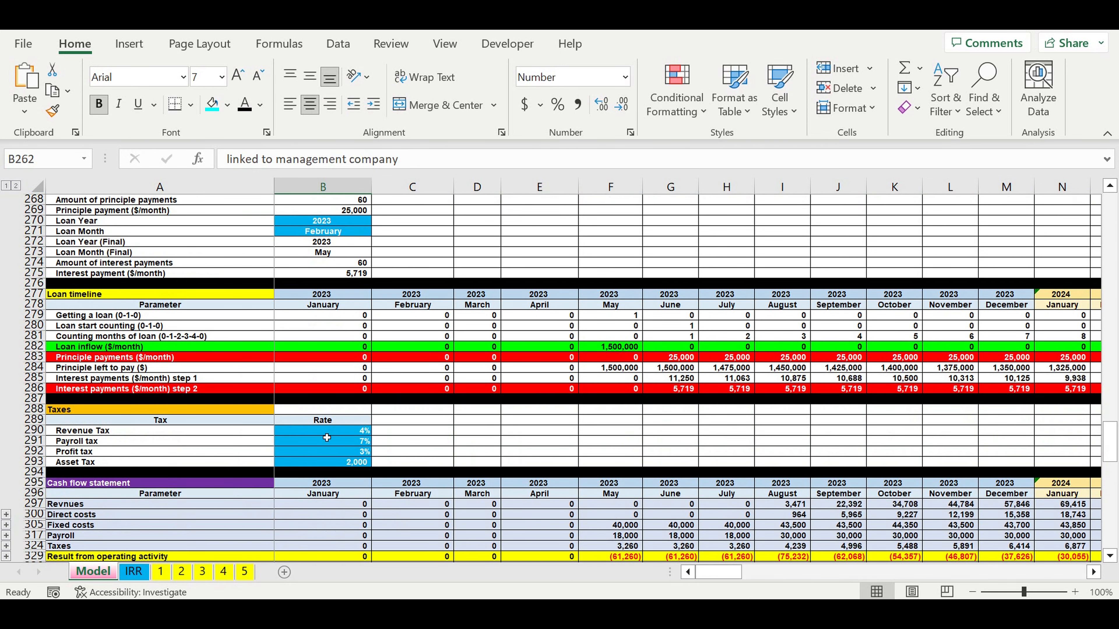
drag(326, 432, 335, 462)
scroll(504, 441, down, 4)
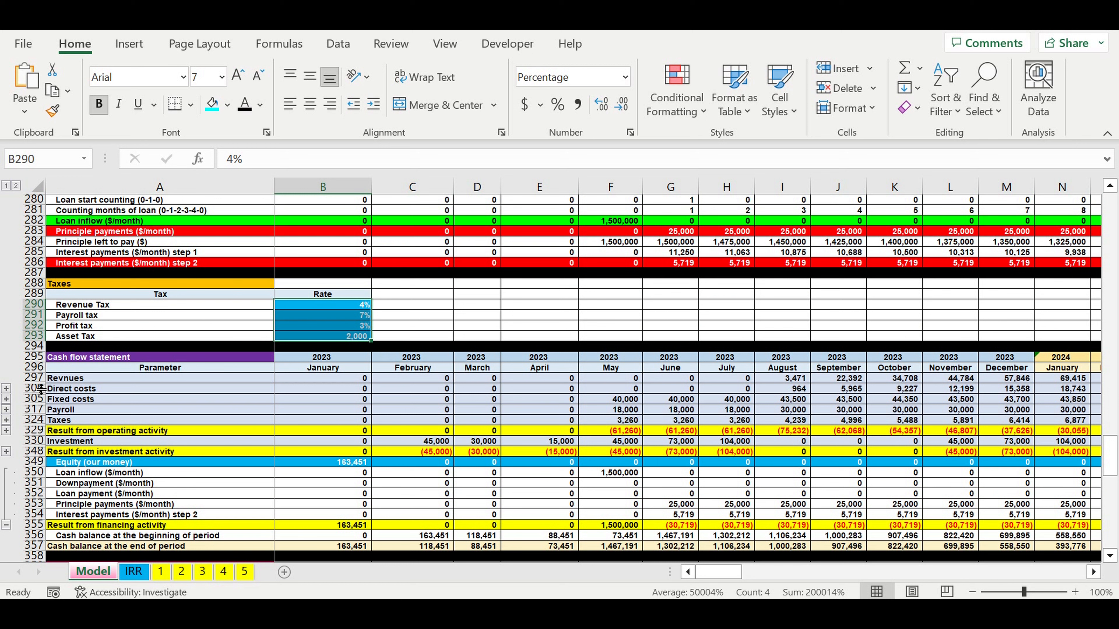
drag(33, 357, 43, 566)
scroll(64, 500, down, 4)
- Review the Financing table by selecting it, and look over the CF, PP calculation and payback period sections below
scroll(64, 501, down, 1)
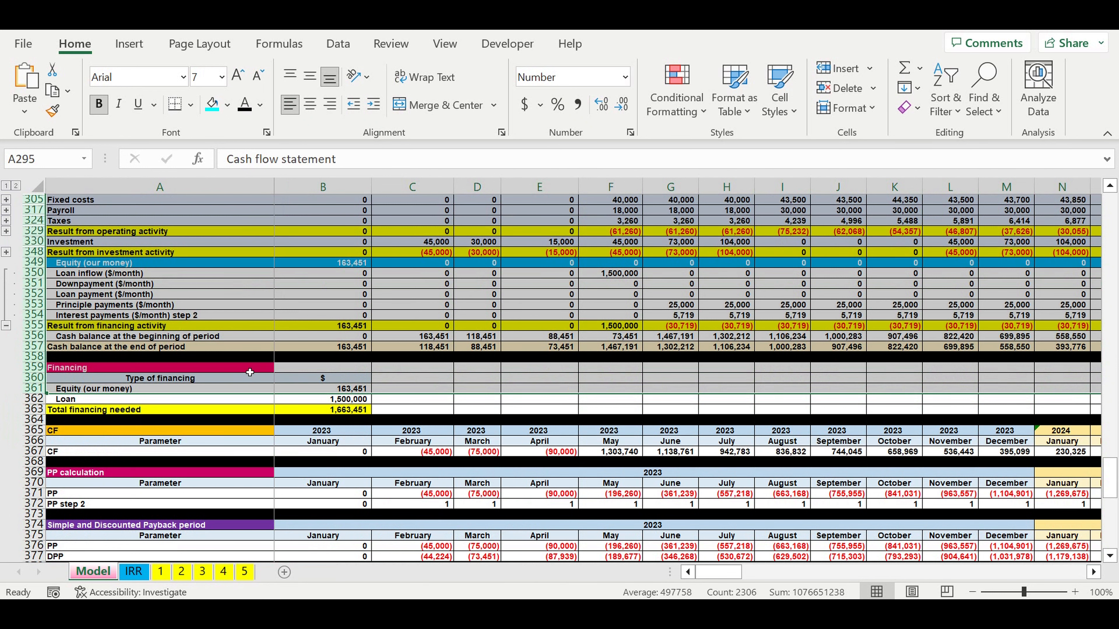
drag(250, 372, 324, 410)
scroll(323, 419, down, 20)
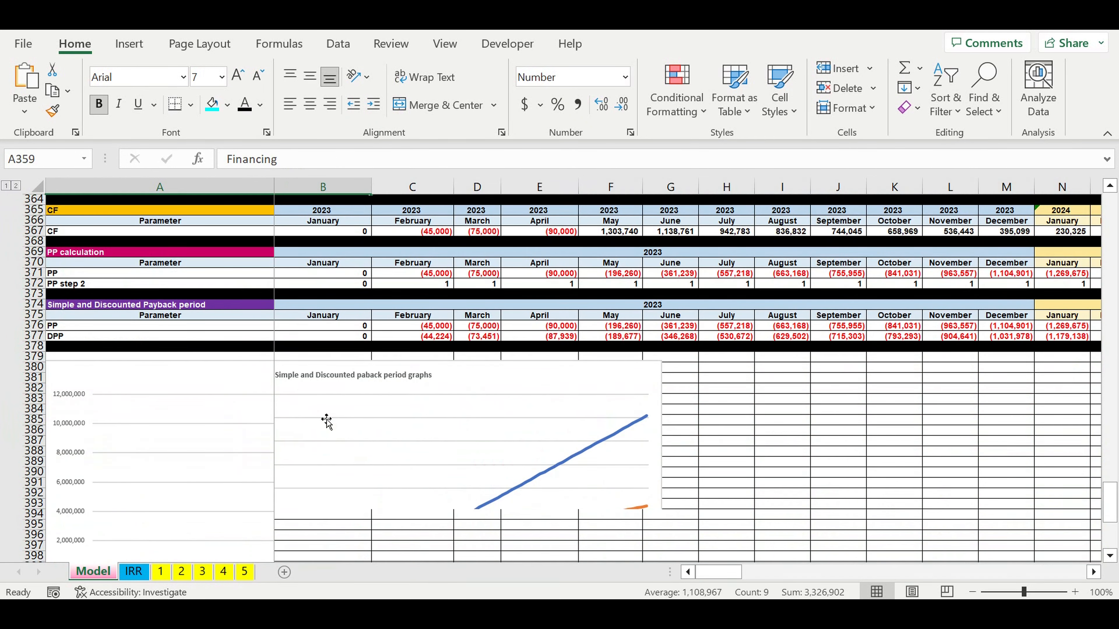
- Look over the simple and discounted payback period graphs and the Loan timeline section on the Model sheet
scroll(323, 418, down, 4)
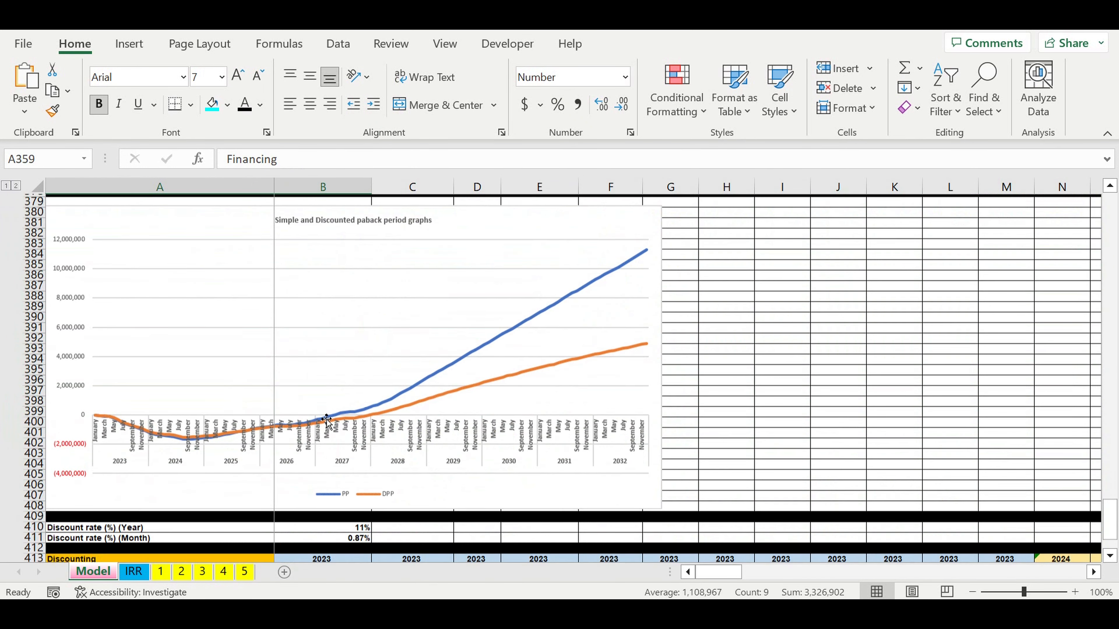
scroll(326, 421, up, 20)
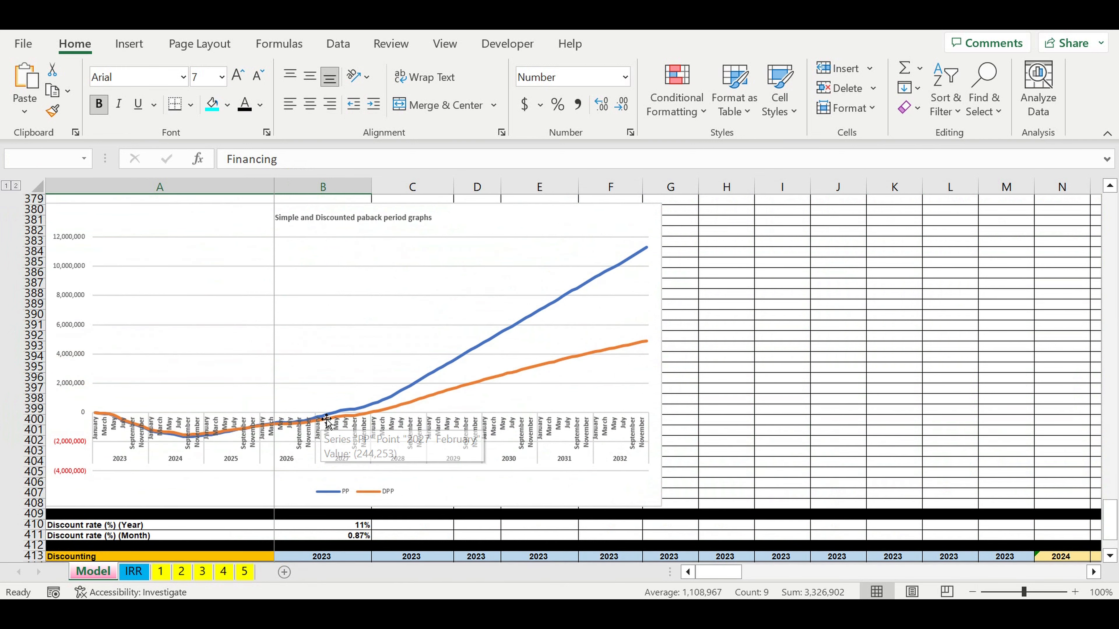
scroll(325, 418, up, 4)
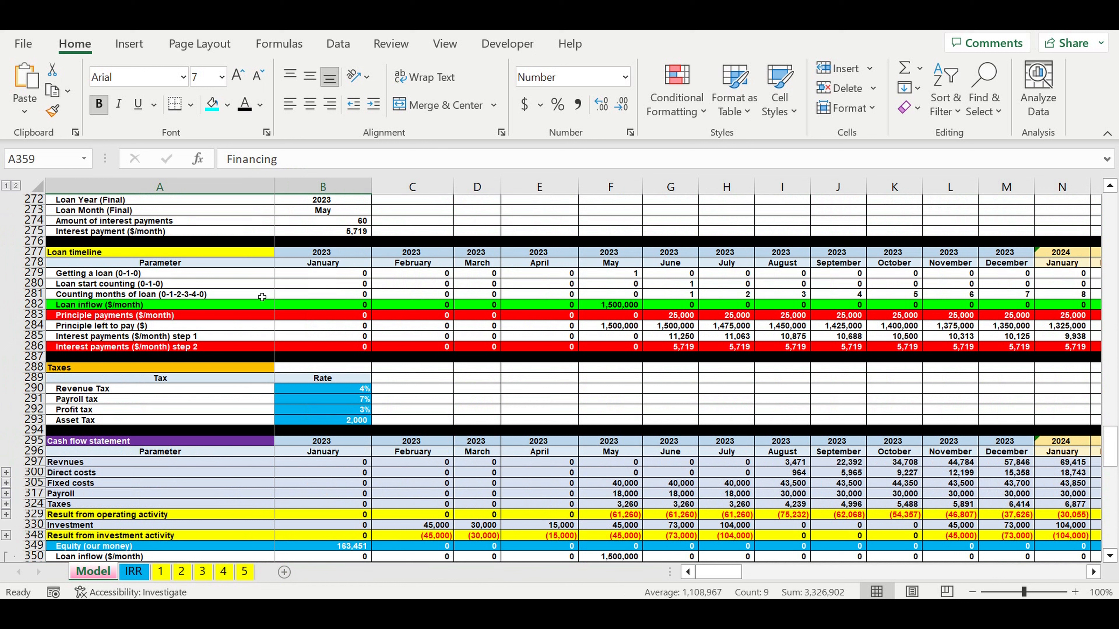
click(210, 274)
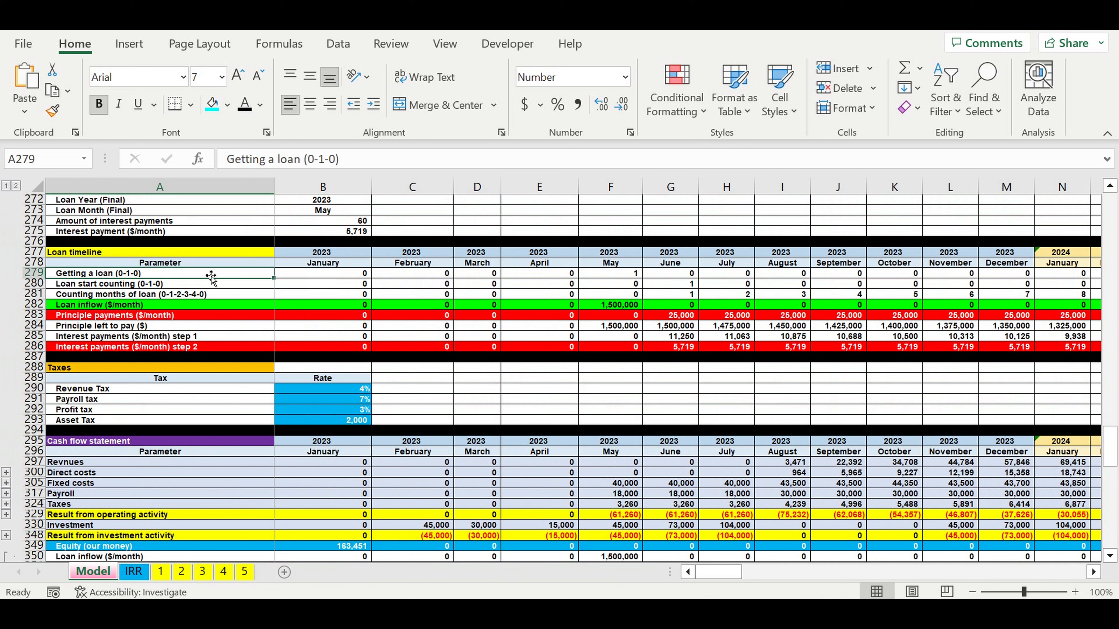
- Save a copy of the workbook in the OneDrive Documents folder as an Excel Macro-Enabled Workbook (*.xlsm), keeping the name UBER LYFT TAXI financial model
click(20, 43)
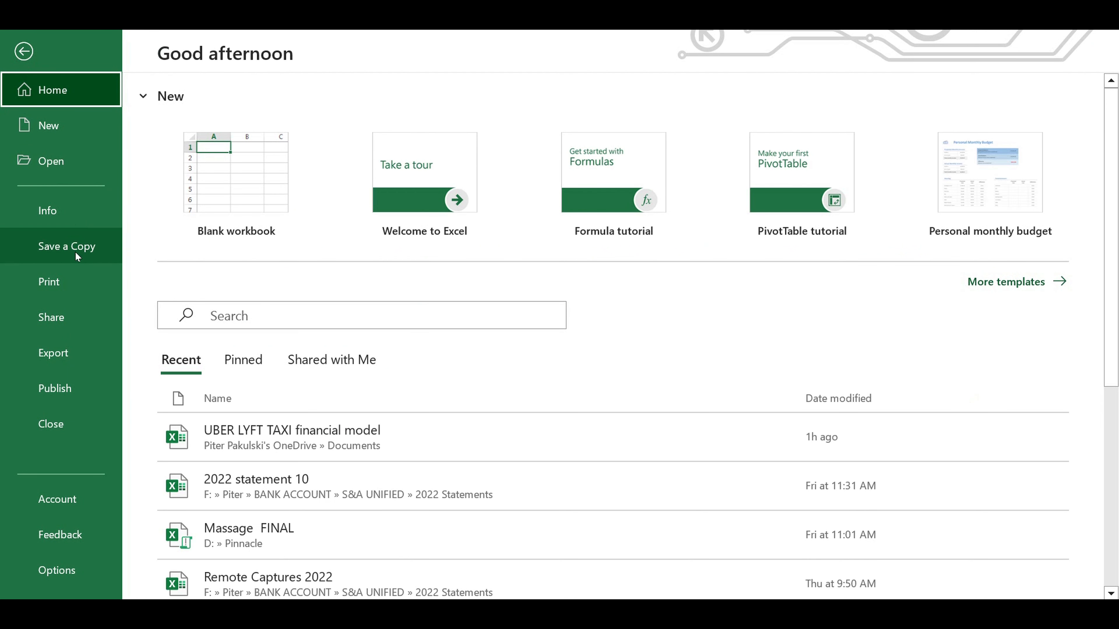
click(75, 251)
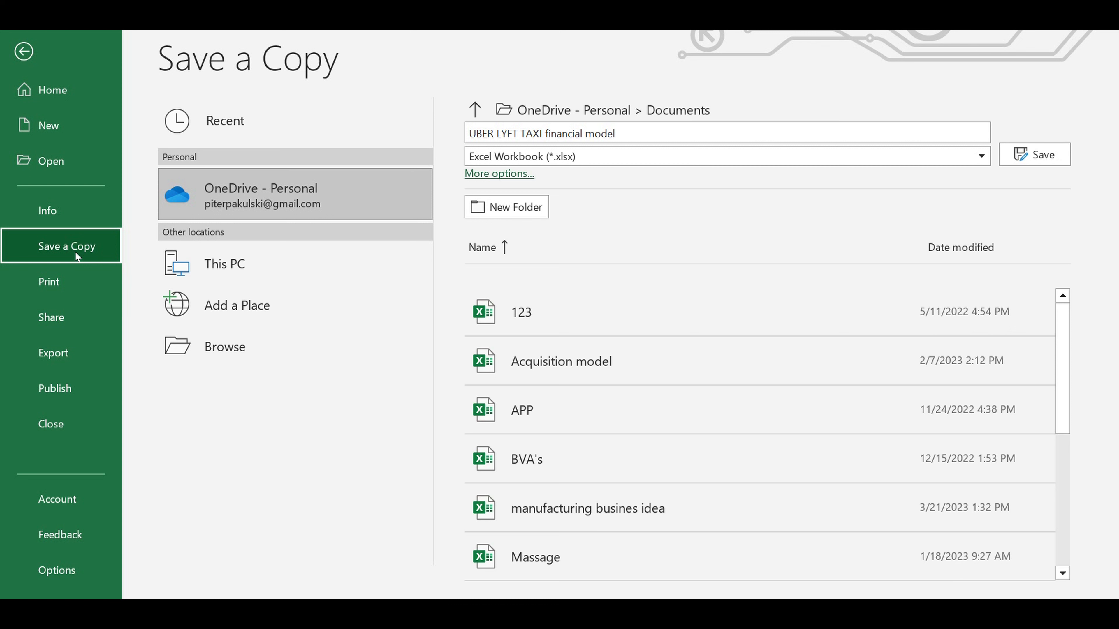
click(984, 159)
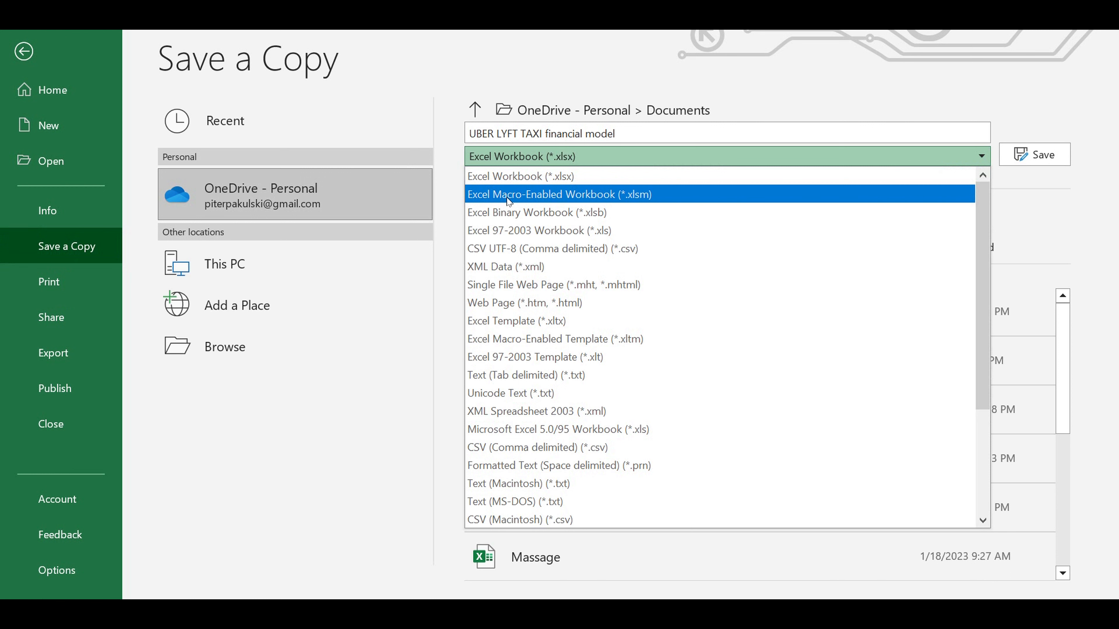
click(603, 200)
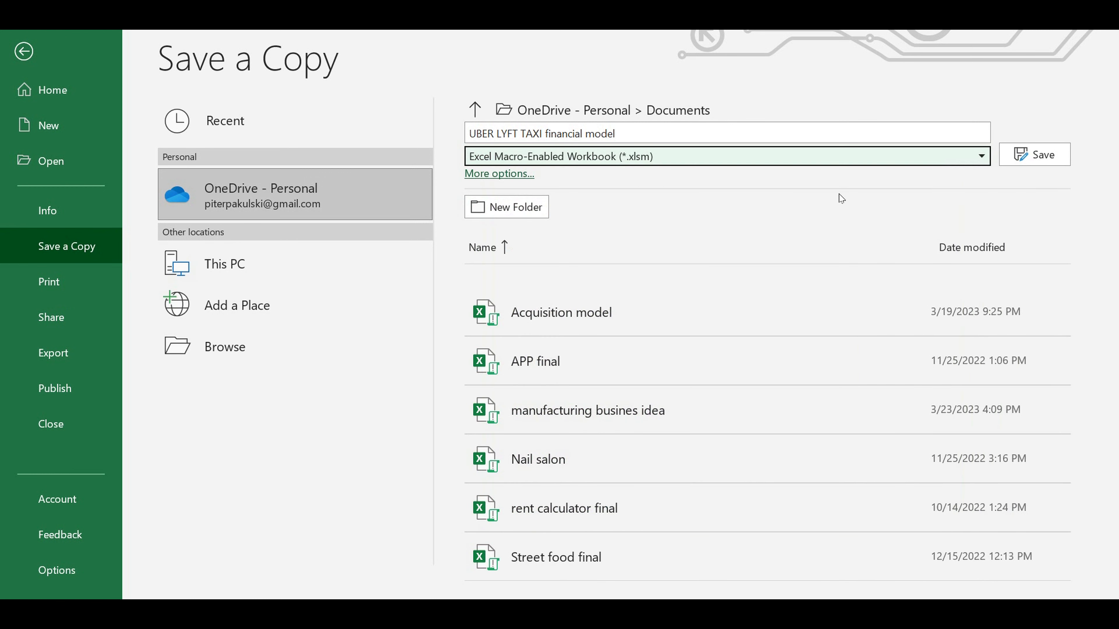
click(1057, 161)
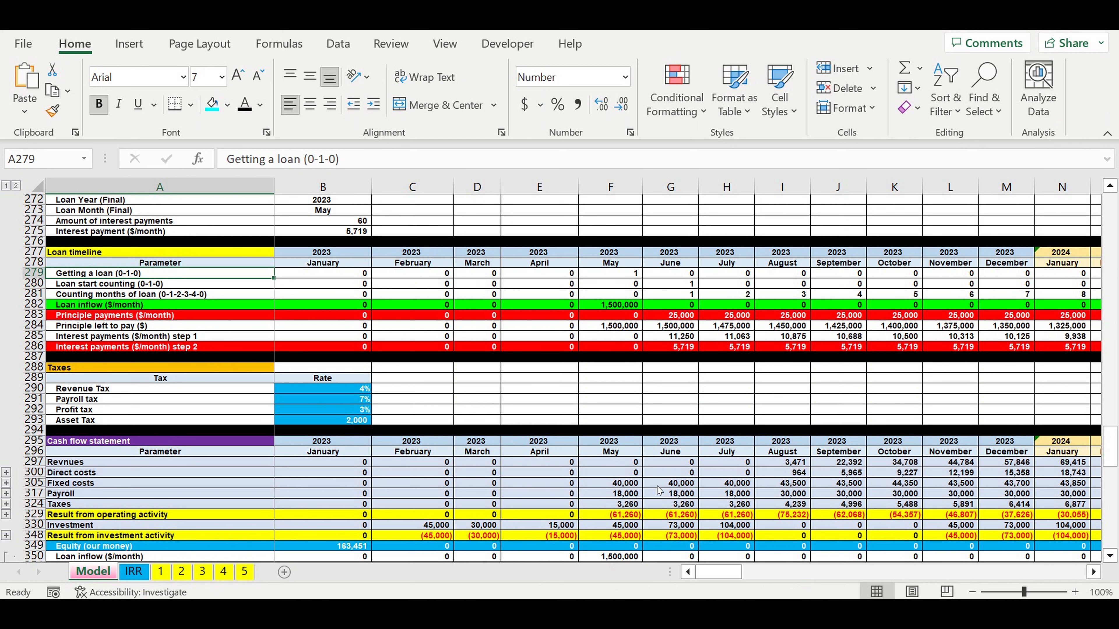
key(ctrl+s)
key(ctrl+w)
click(619, 441)
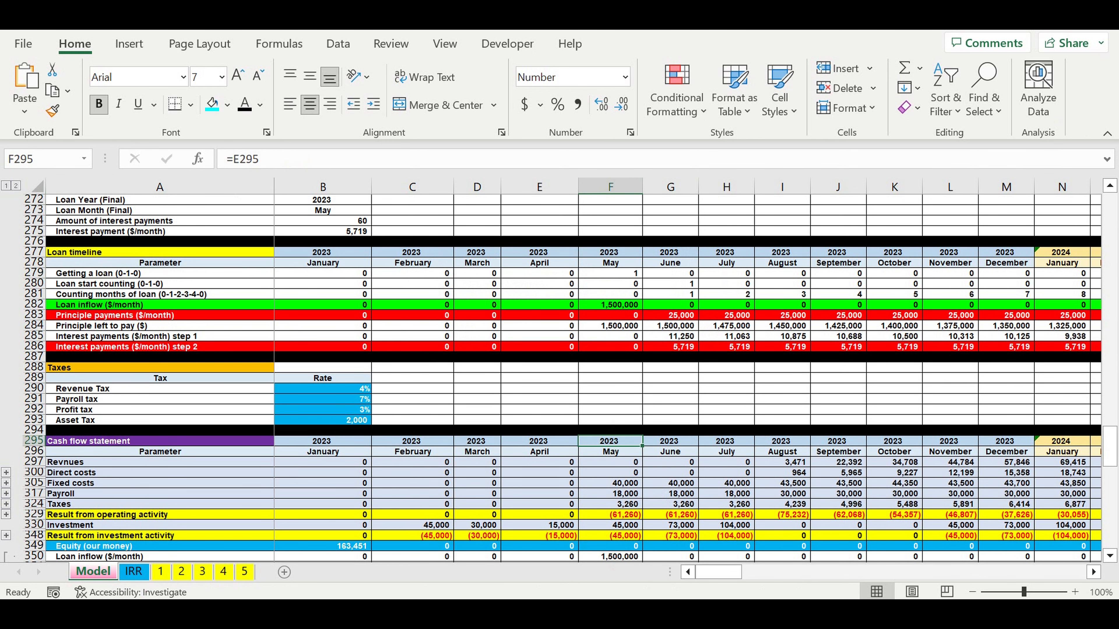
- Add a new worksheet, place it after sheet 5, and name it SENS
click(286, 573)
click(148, 571)
drag(185, 577, 291, 578)
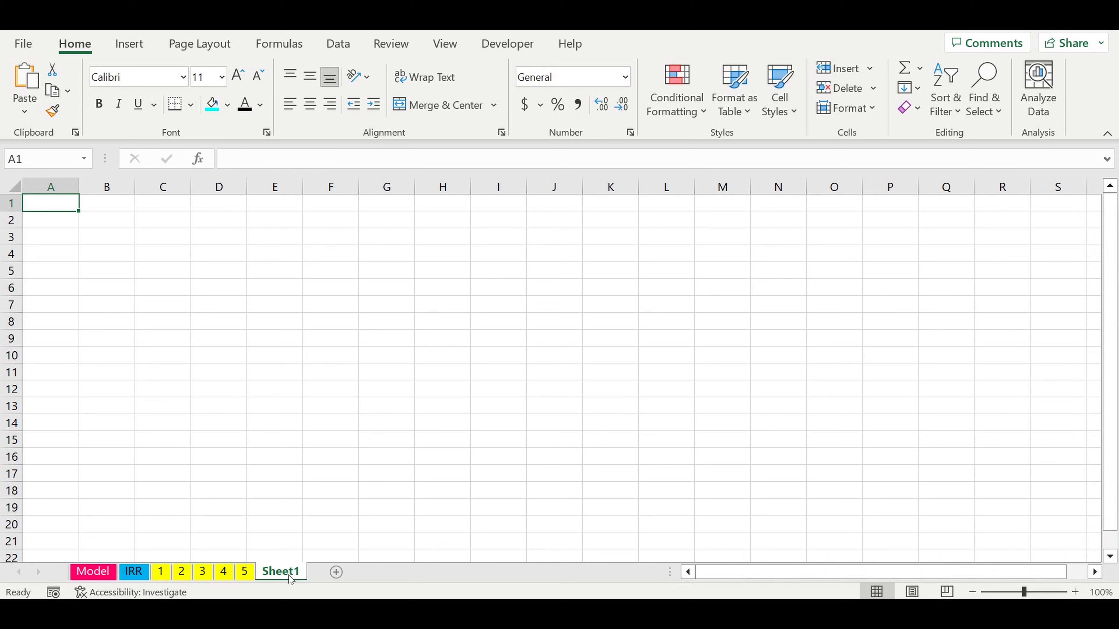
double_click(291, 577)
text(S)
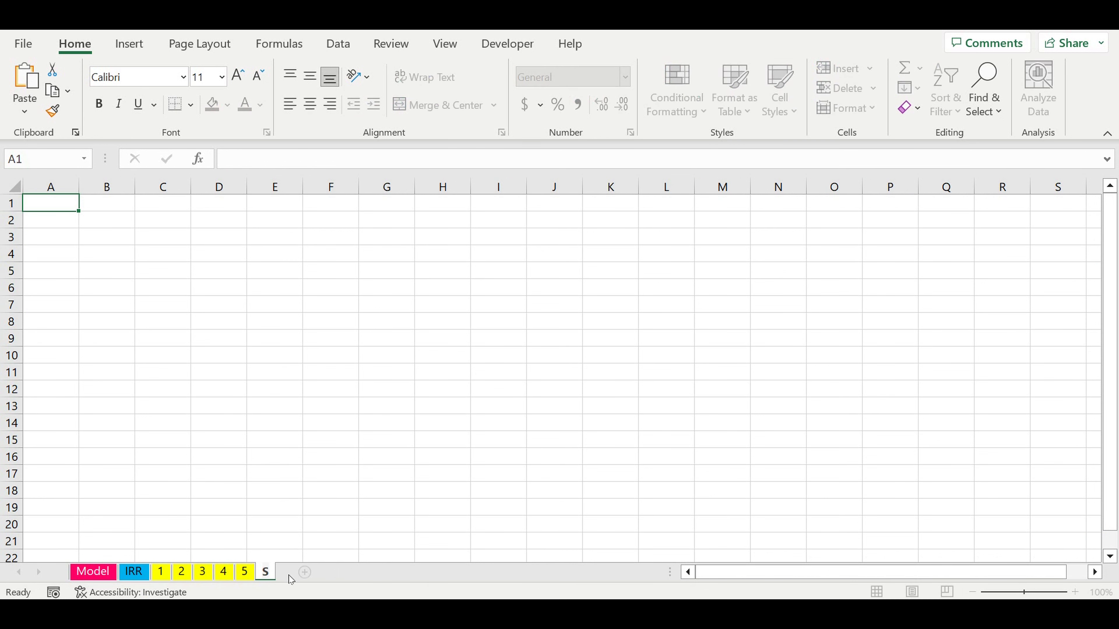
text(ENS)
key(Return)
- Set the SENS sheet's tab color to the standard purple
click(243, 571)
click(275, 574)
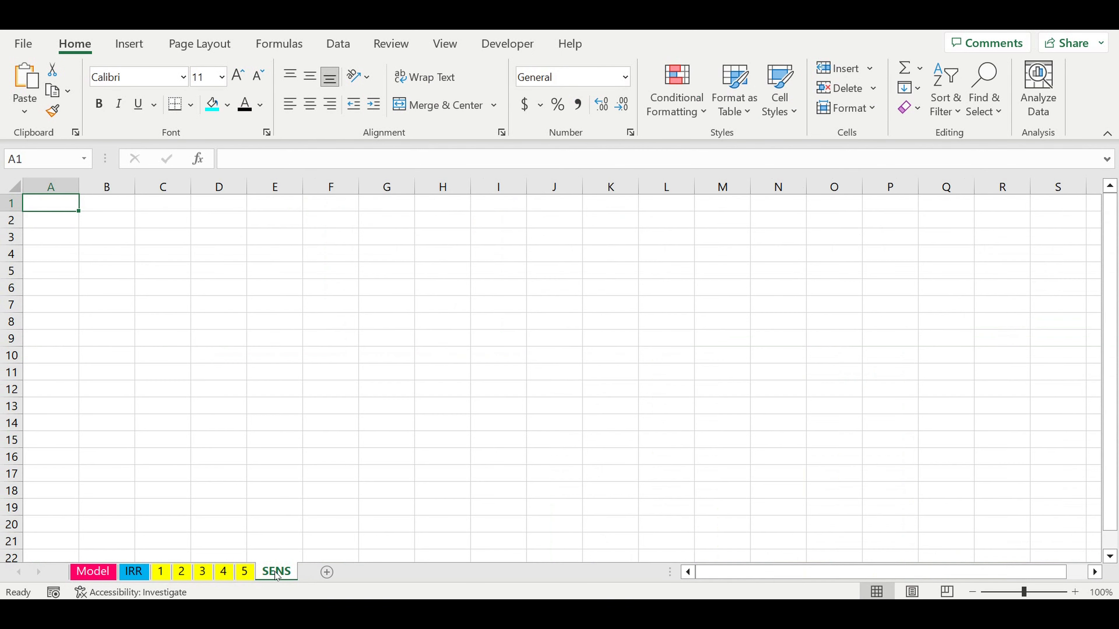
right_click(276, 574)
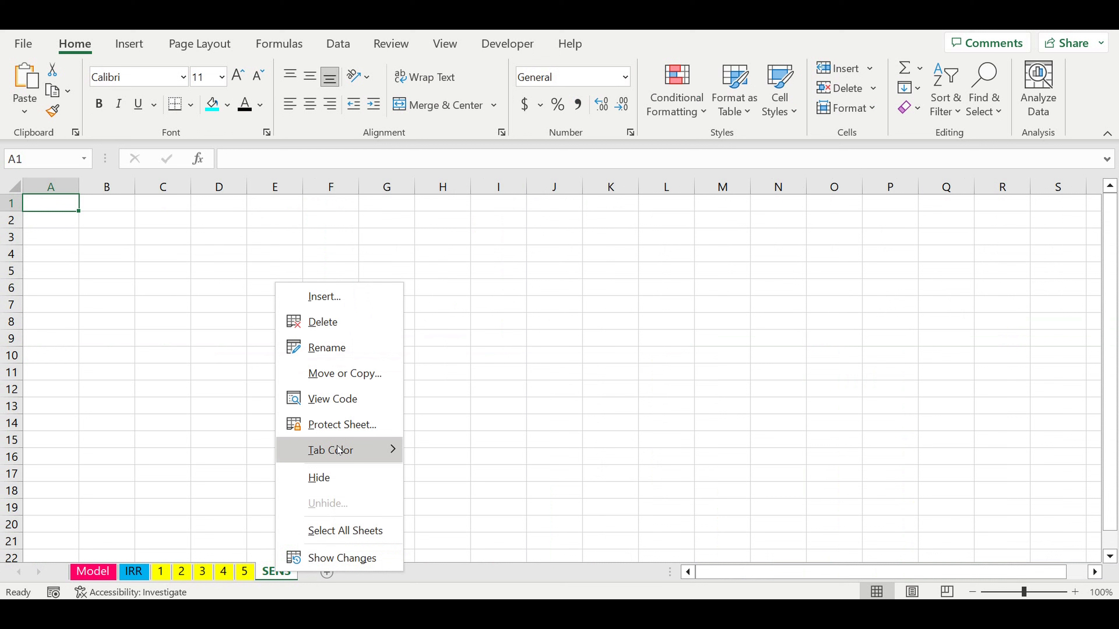
mouse_move(339, 450)
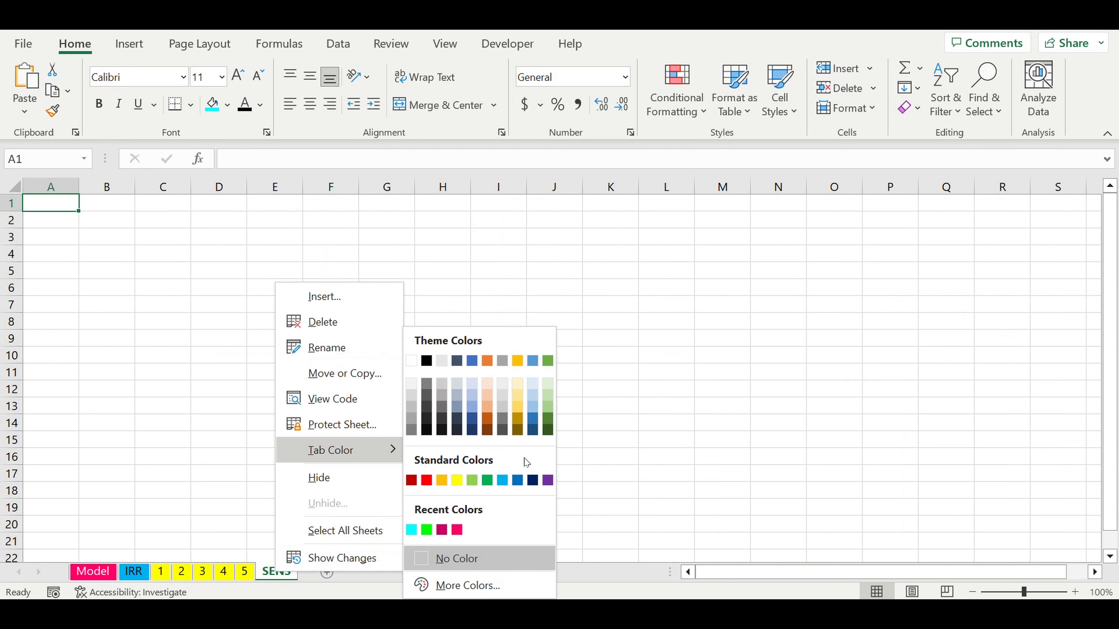
click(548, 483)
- Format all cells of the SENS sheet as bold Arial at size 7 and apply all borders
click(6, 190)
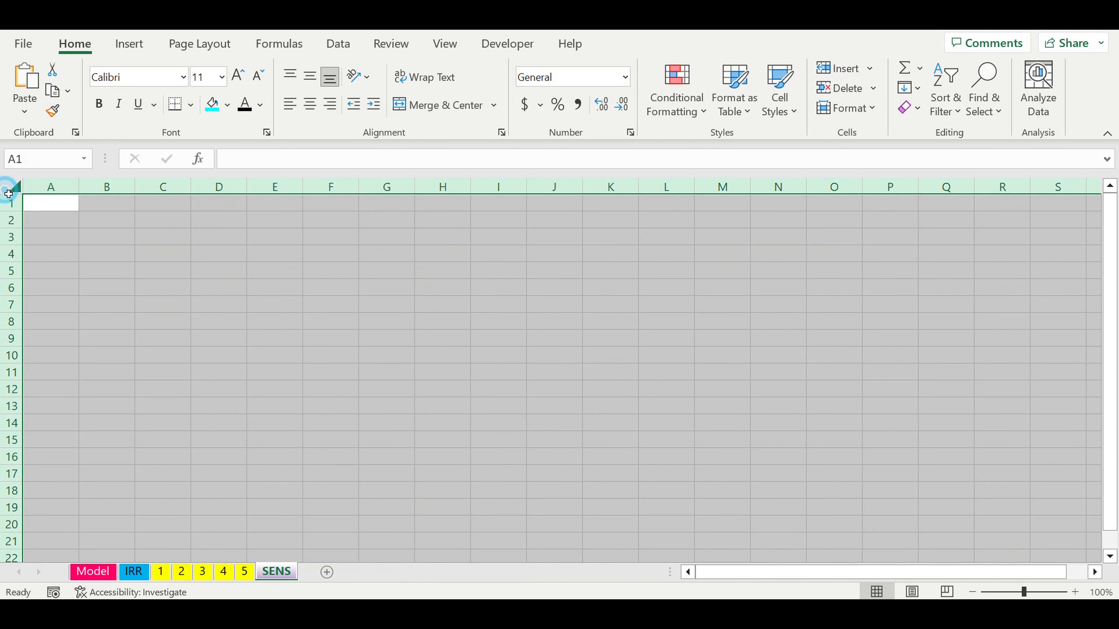
click(208, 79)
text(7)
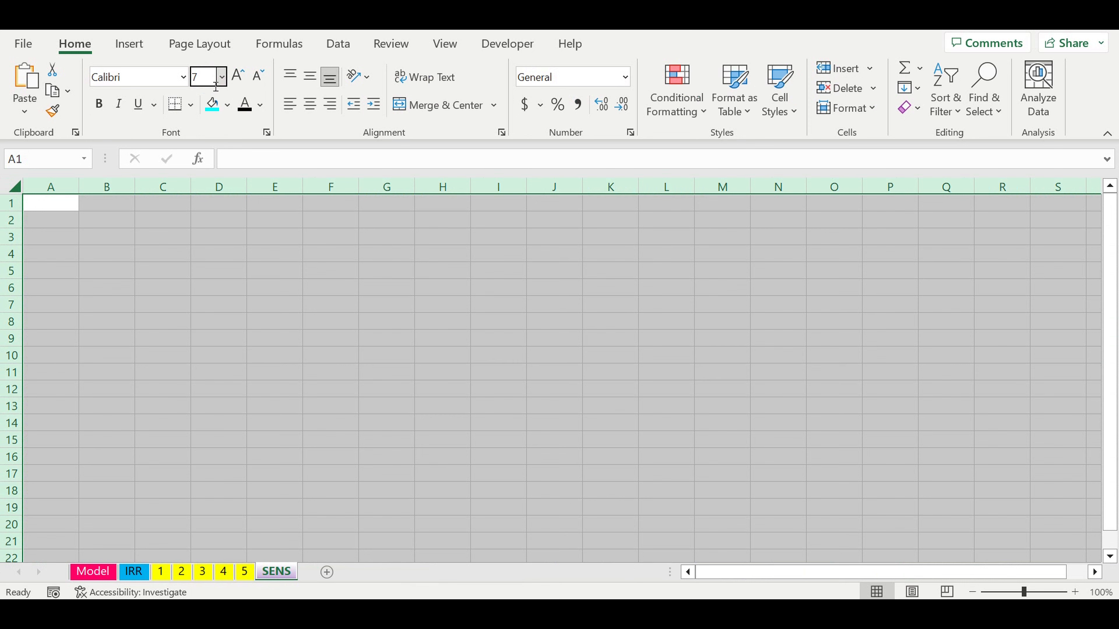
key(Return)
click(152, 78)
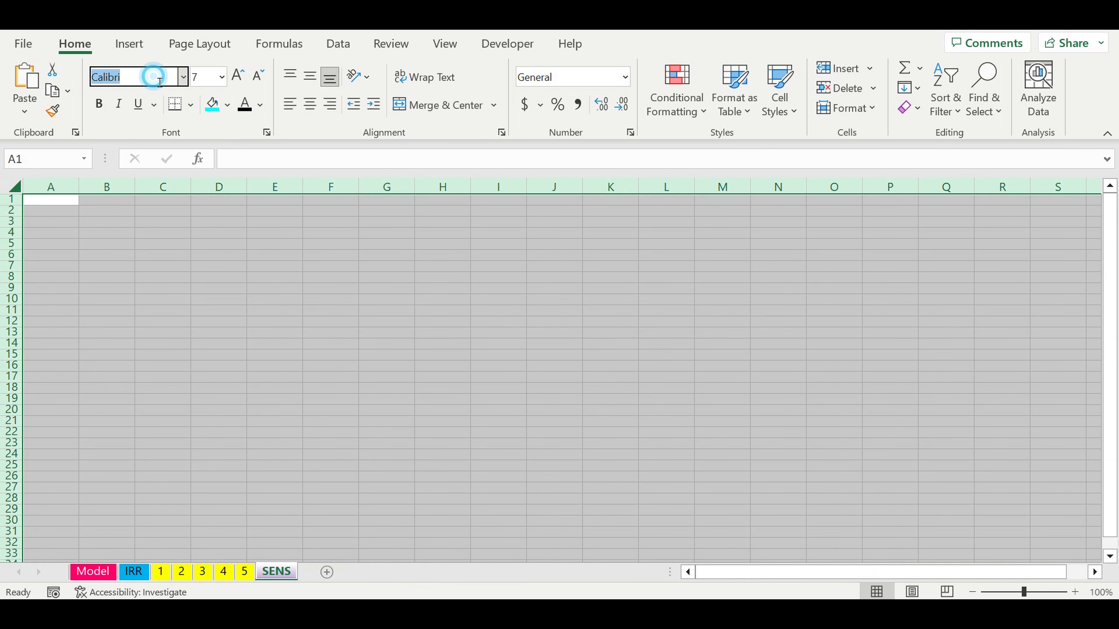
text(Arial)
key(Return)
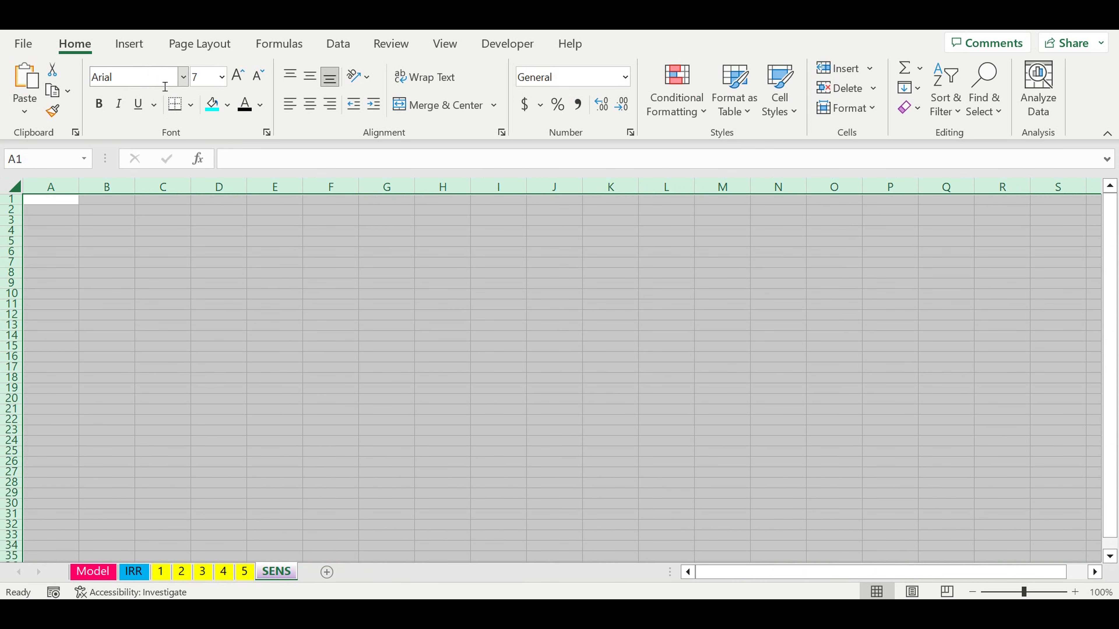
key(ctrl+b)
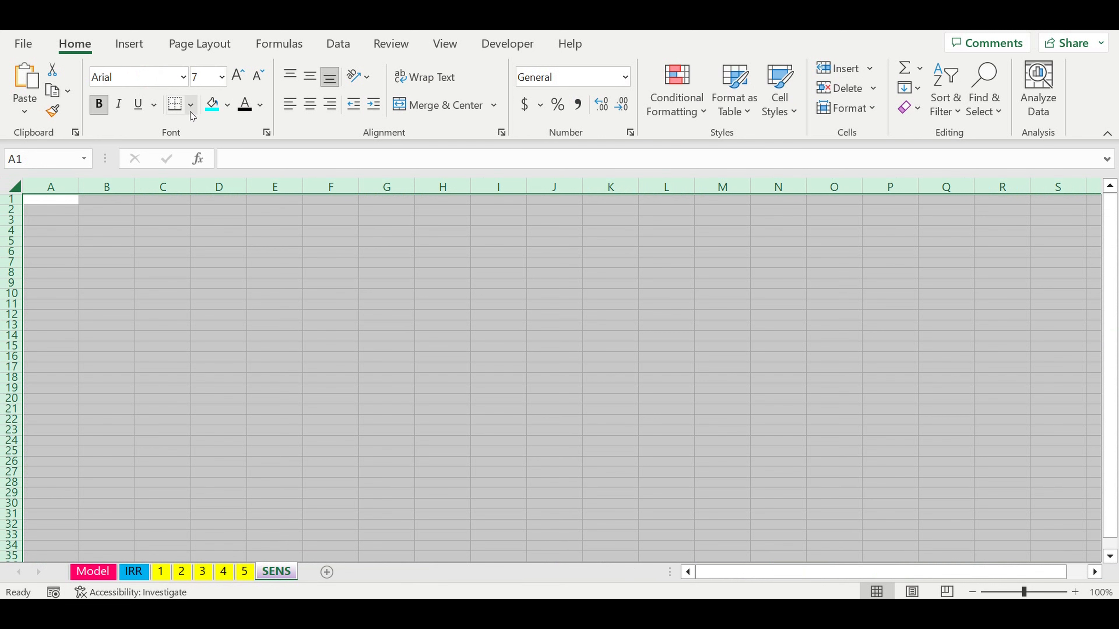
click(191, 110)
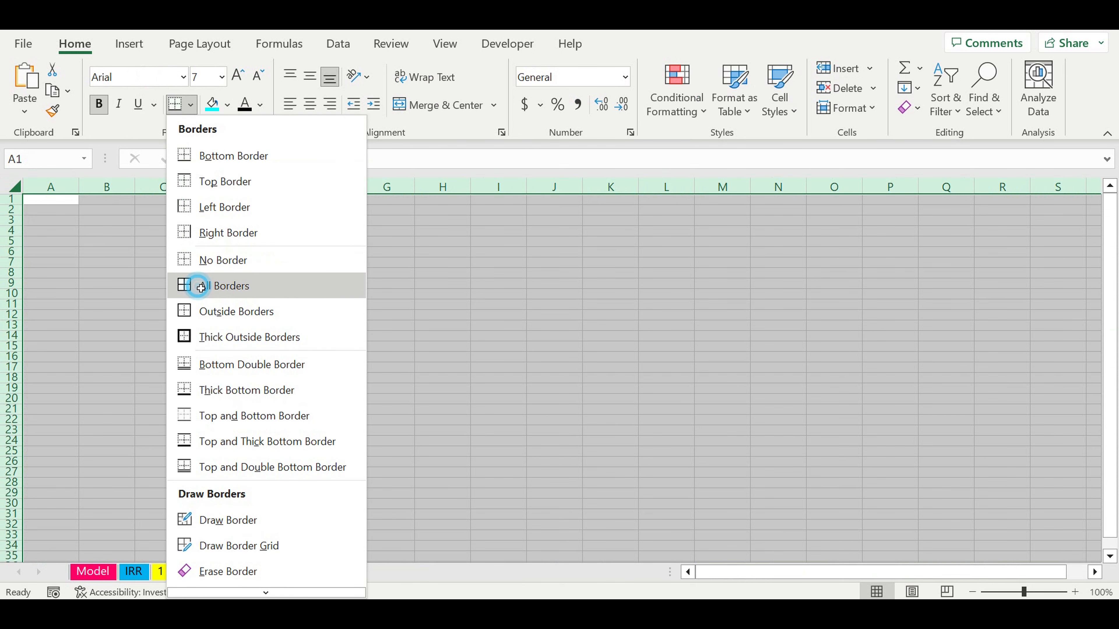
click(197, 285)
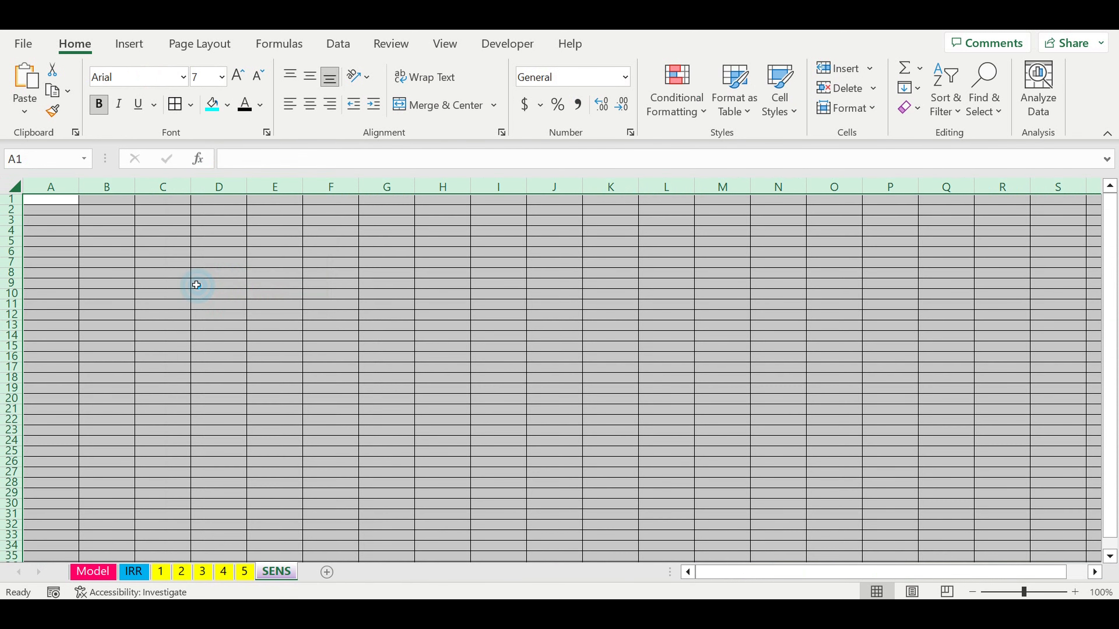
- Set the whole SENS sheet to Number format with 0 decimal places, the 1000 separator, and negatives in red parentheses
right_click(180, 247)
click(239, 483)
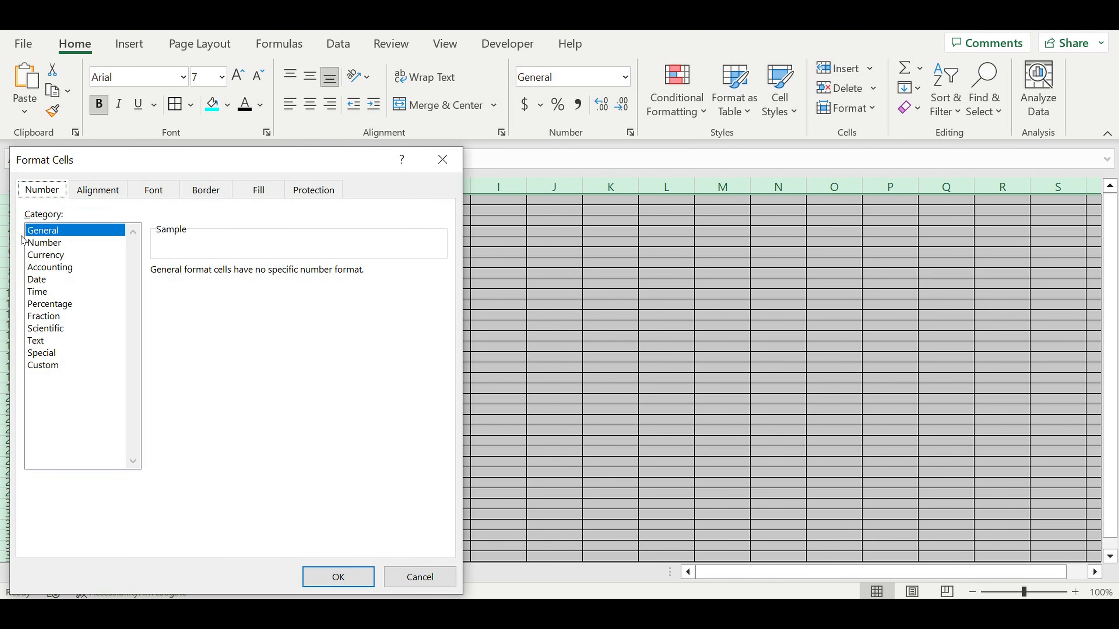
click(46, 254)
click(45, 243)
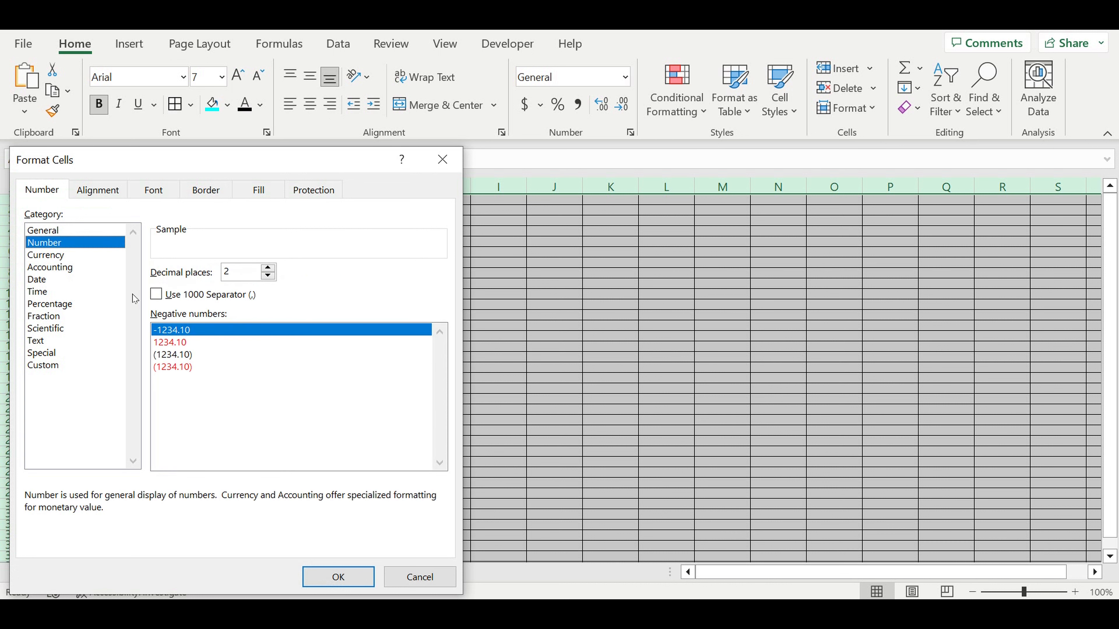
click(156, 294)
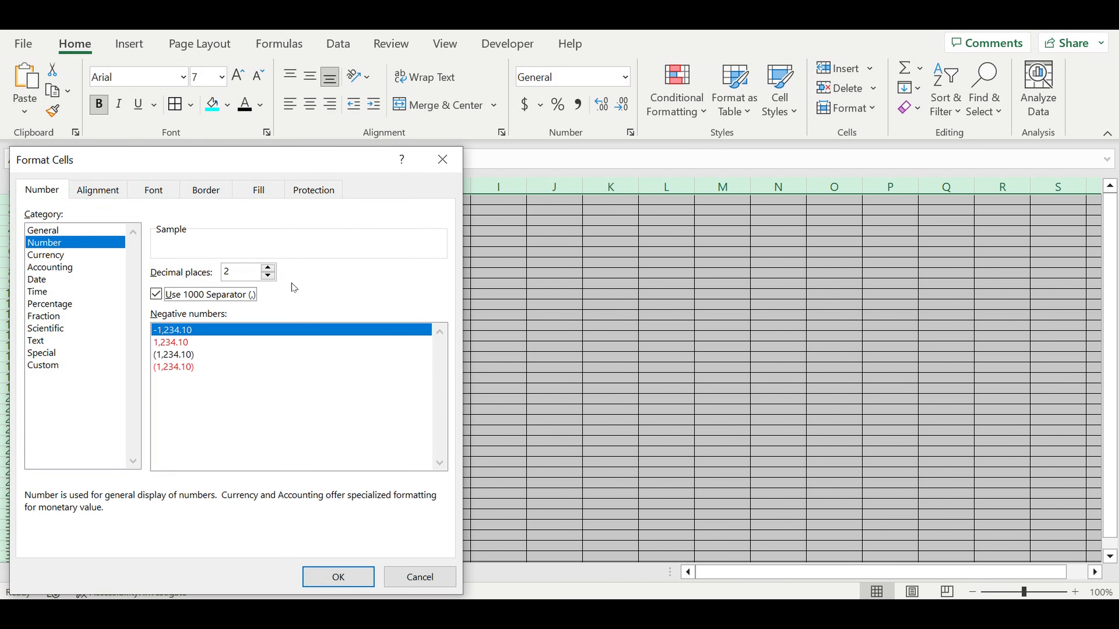
click(267, 275)
click(268, 275)
click(290, 367)
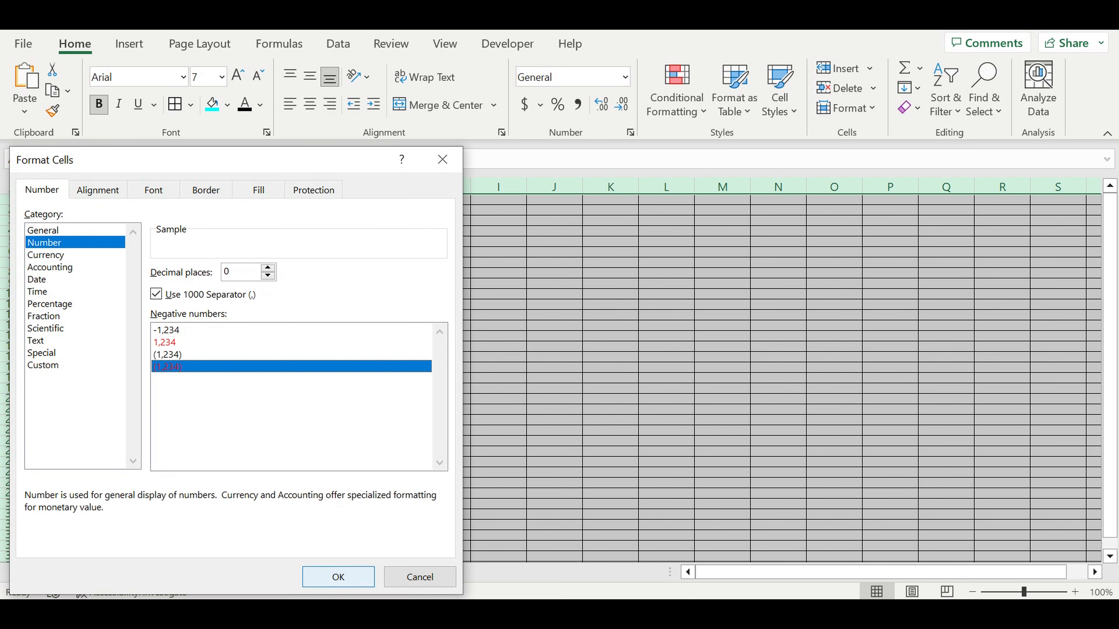
click(338, 577)
click(485, 430)
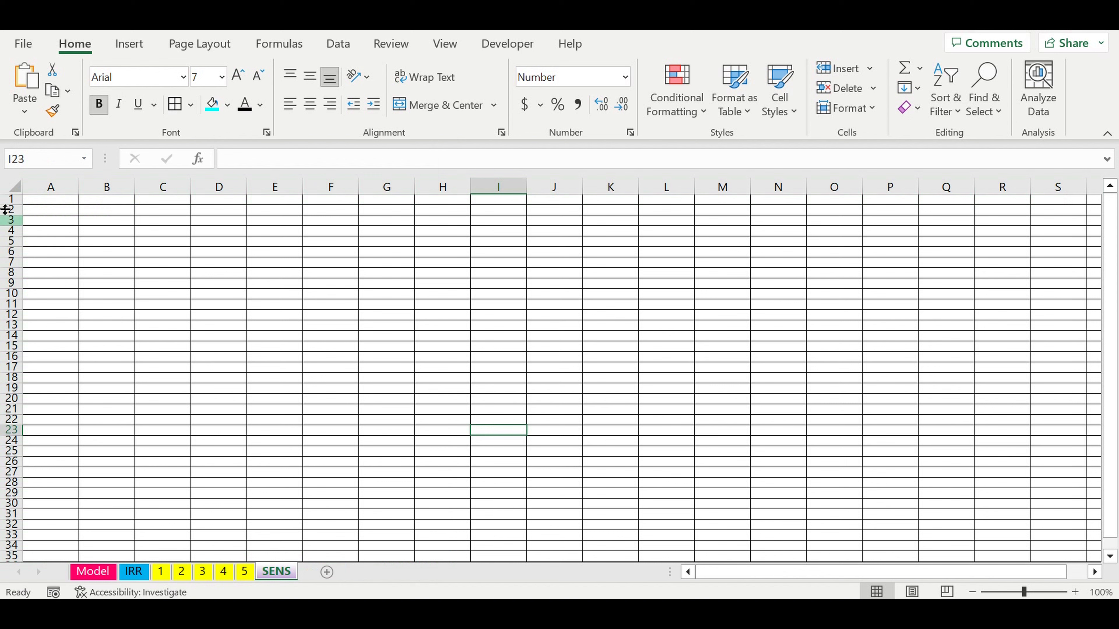
- Freeze the first column of the SENS sheet and widen column A to roughly double its width
click(67, 196)
click(445, 43)
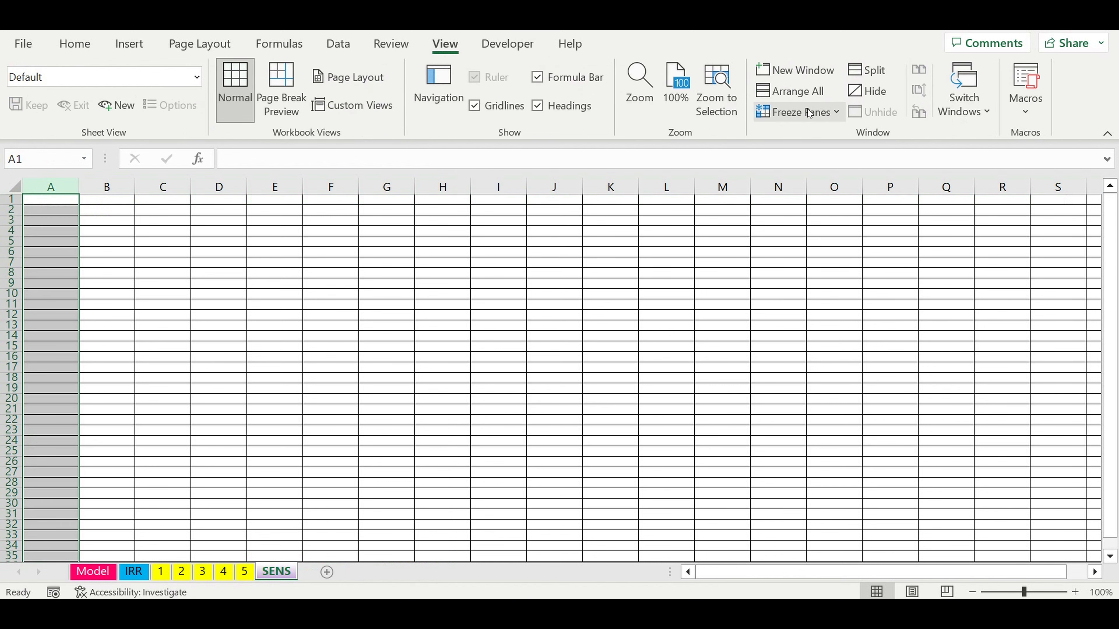
click(800, 112)
click(822, 274)
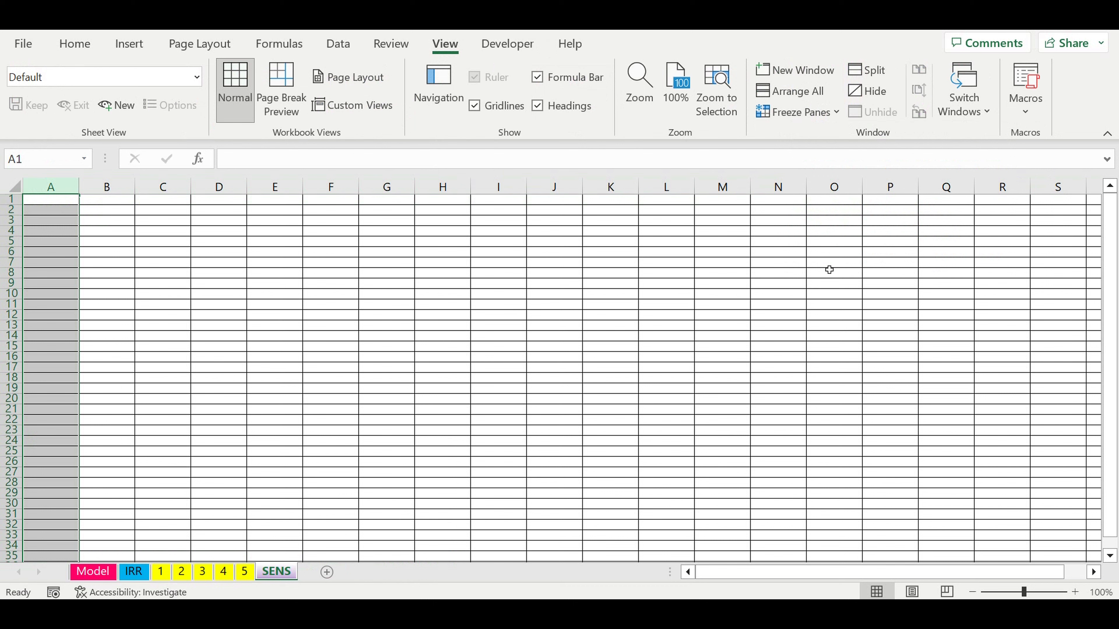
click(271, 209)
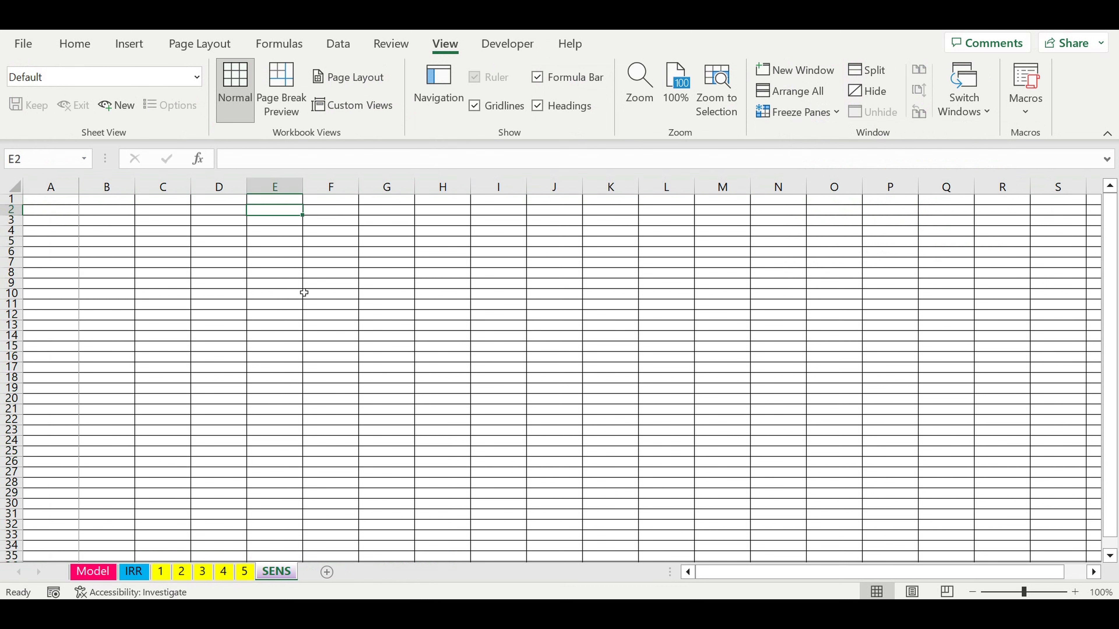
drag(82, 188, 126, 189)
click(304, 326)
- Copy the Financial result table from the Model sheet (A22:B33) into the SENS sheet starting at cell A1
click(99, 572)
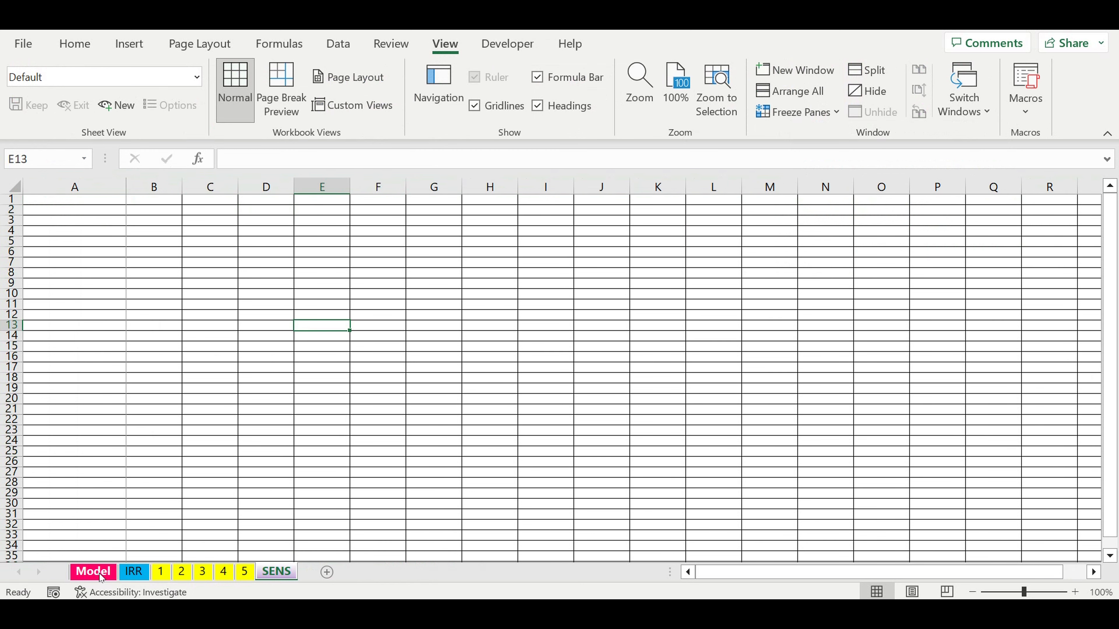
scroll(356, 374, up, 4)
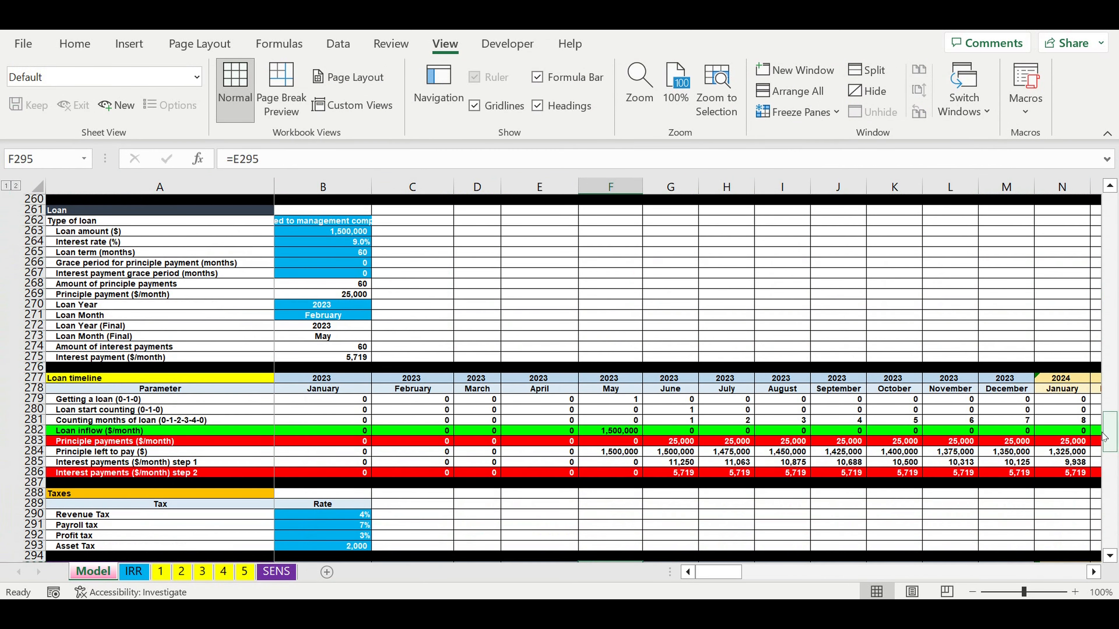
drag(1111, 434, 1100, 53)
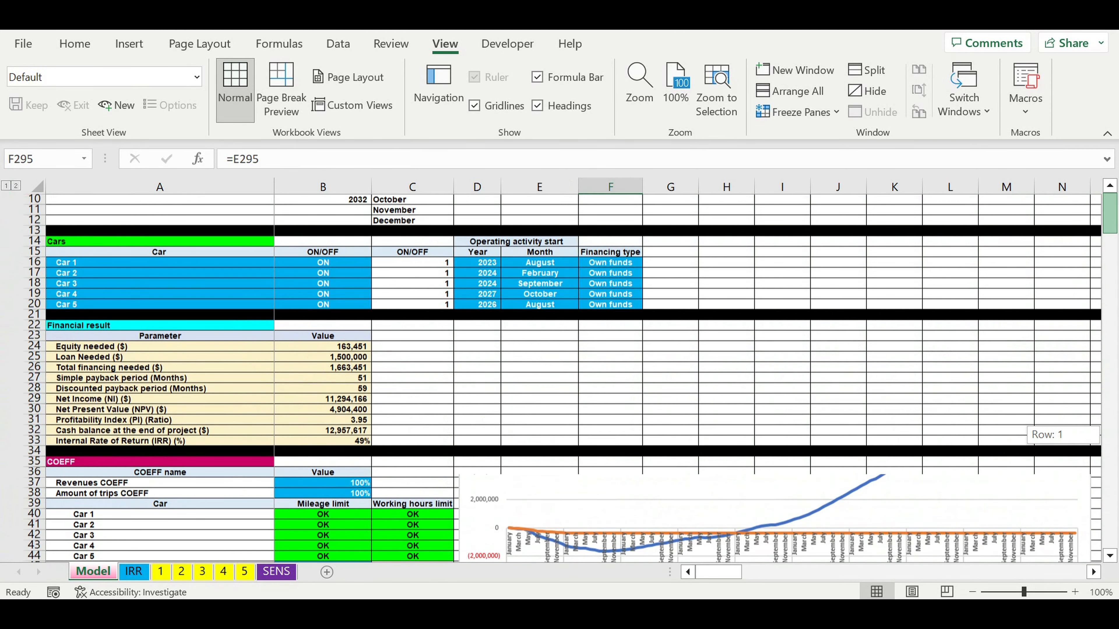
scroll(358, 454, down, 1)
drag(258, 388, 344, 505)
key(ctrl+c)
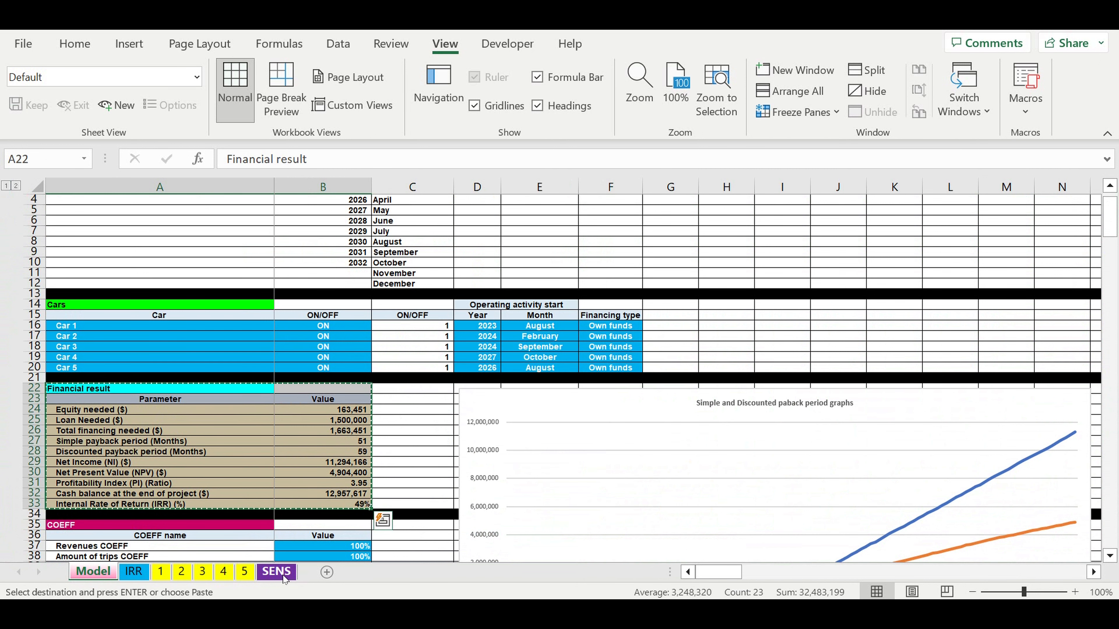
click(292, 573)
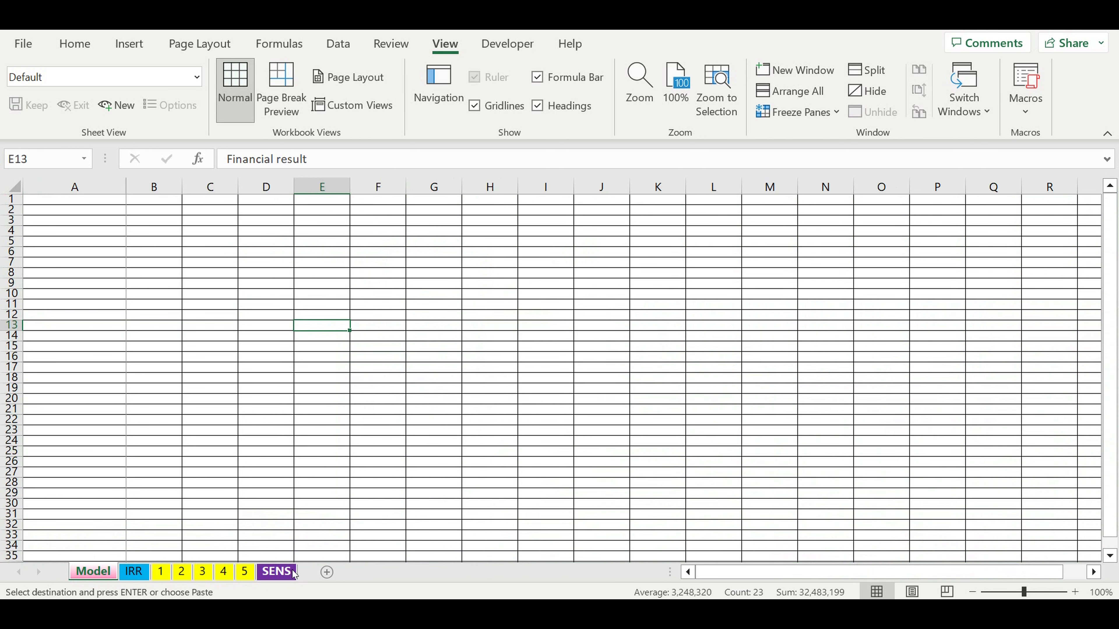
click(113, 204)
key(ctrl+v)
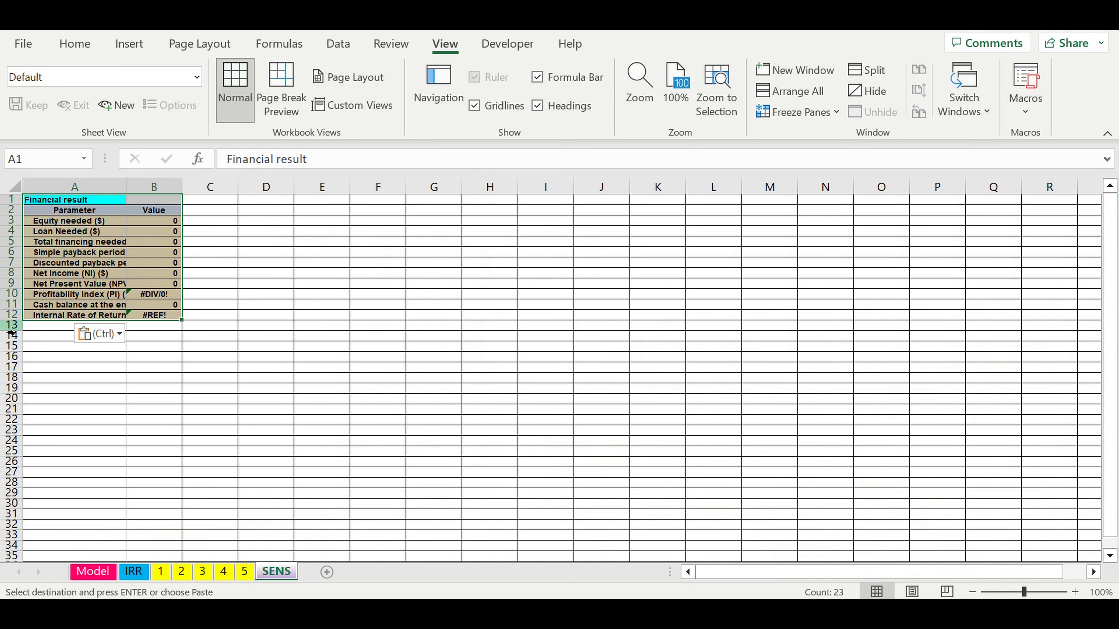
- Fill the whole of row 13 on the SENS sheet with black as a divider below the table
click(6, 327)
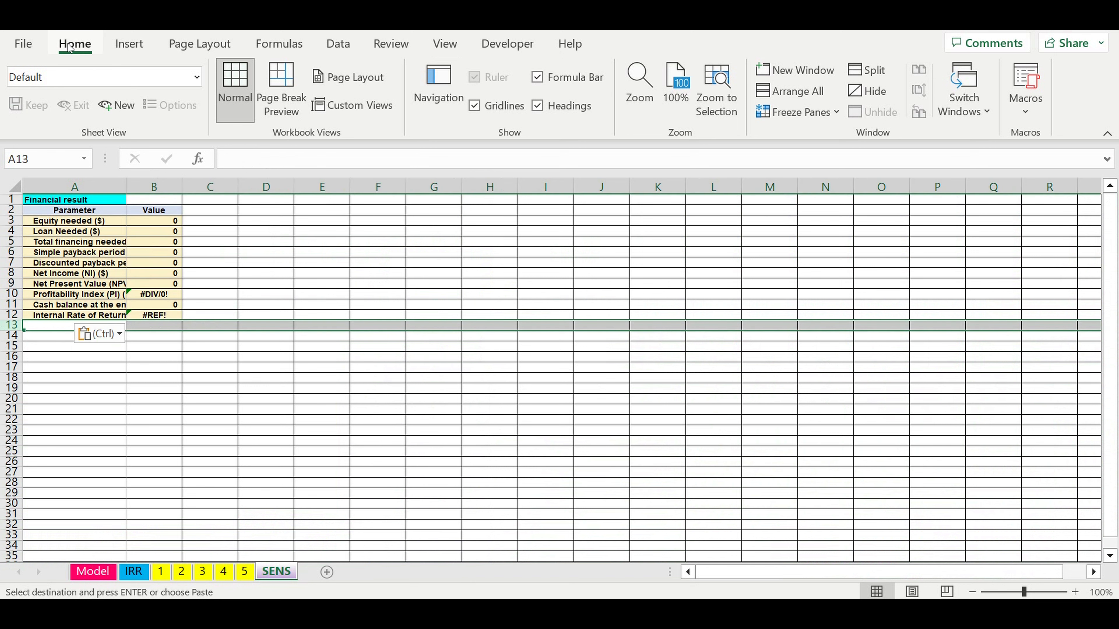
click(74, 43)
click(227, 105)
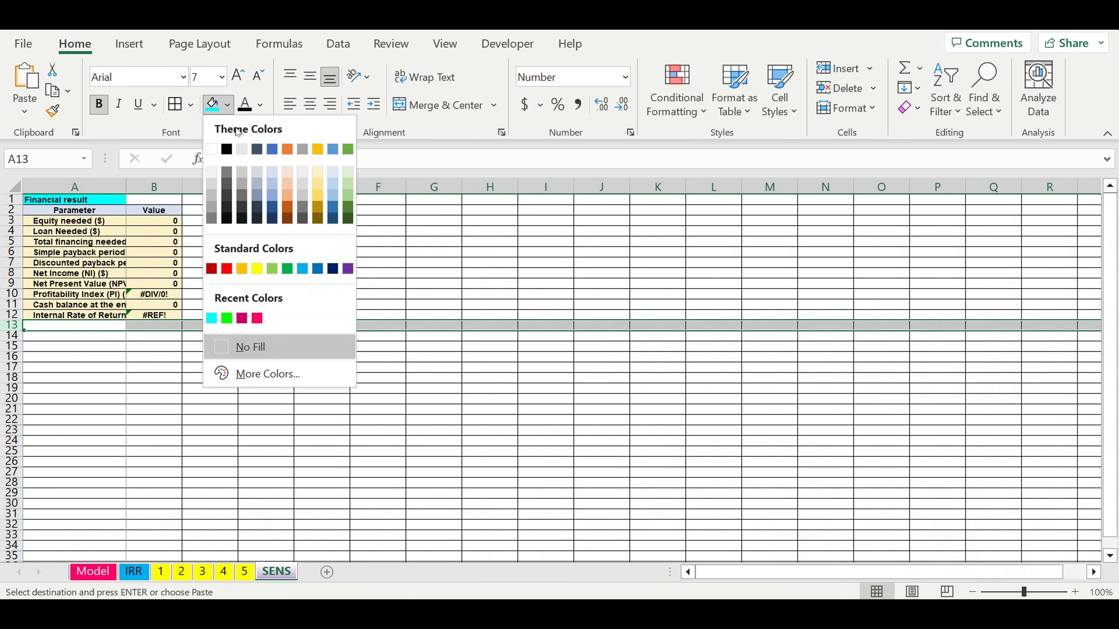
click(226, 149)
- Link SENS cell B3 to the equity needed value with =Model!B24 and fill the formula down to B12
click(160, 222)
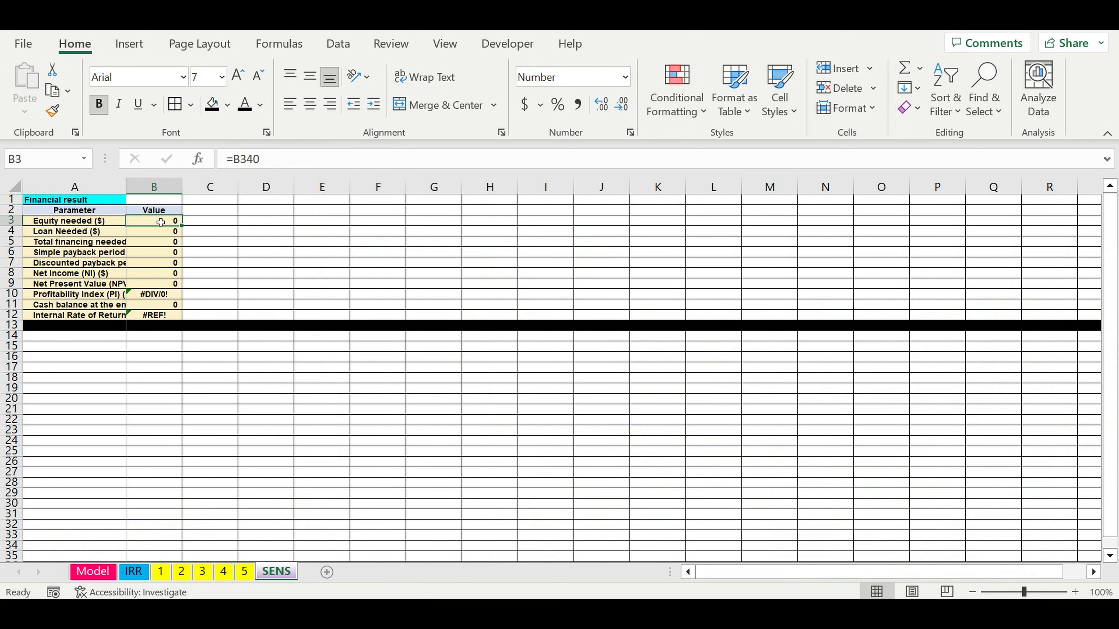
text(=)
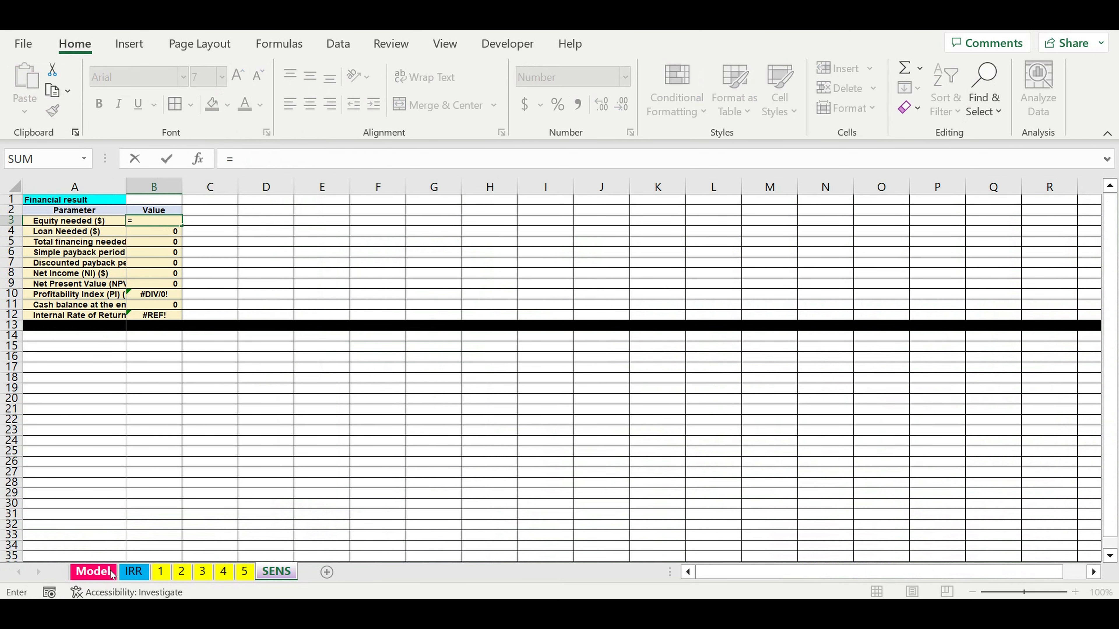
click(112, 572)
click(329, 411)
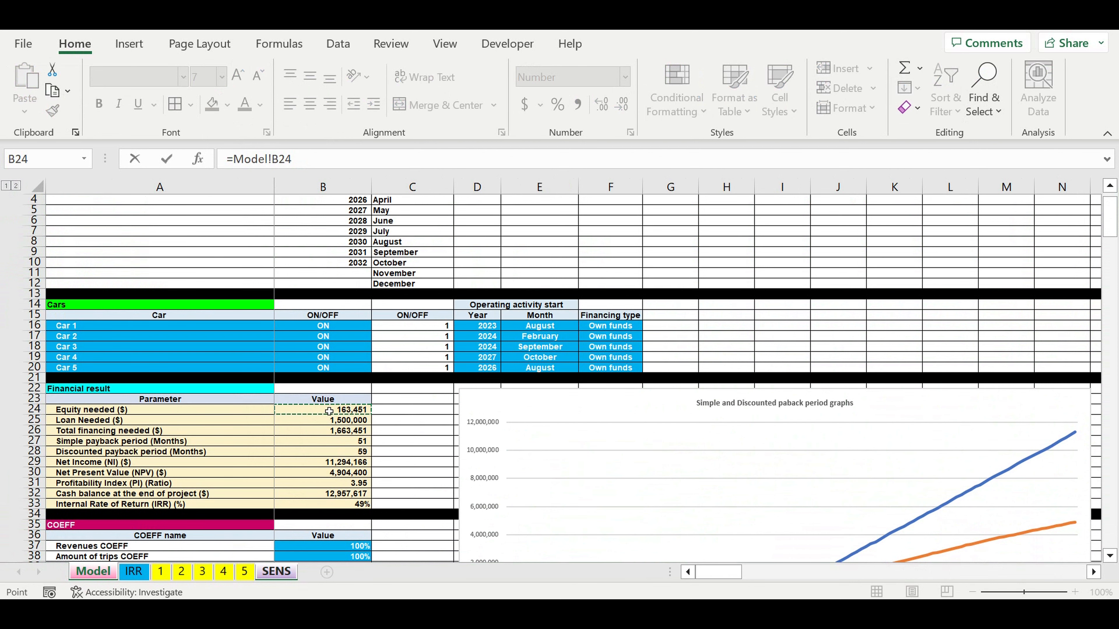
key(Return)
drag(181, 225, 181, 316)
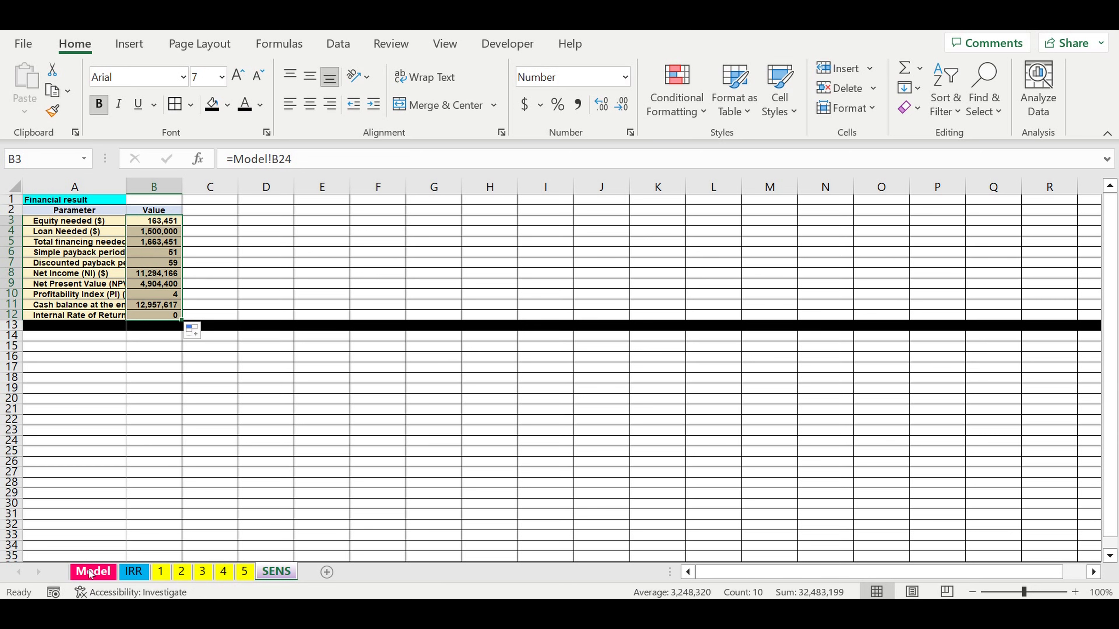
- Carry the number formatting of Model cells B24:B33 over to SENS cells B3:B12, keeping the links to the Model sheet
click(93, 572)
click(338, 411)
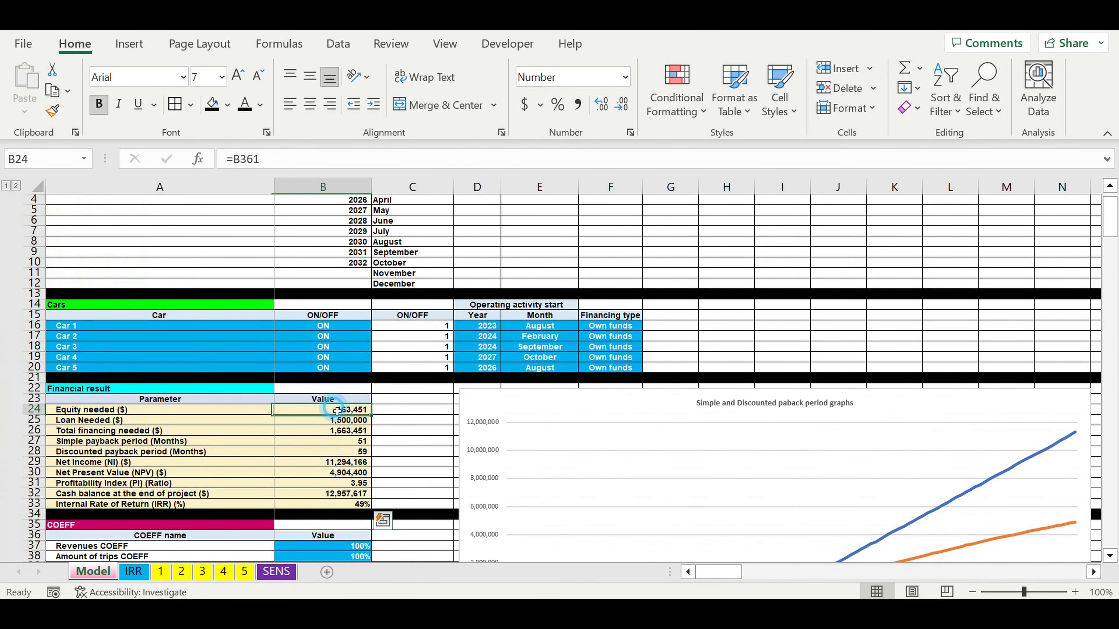
drag(338, 411, 334, 504)
right_click(335, 504)
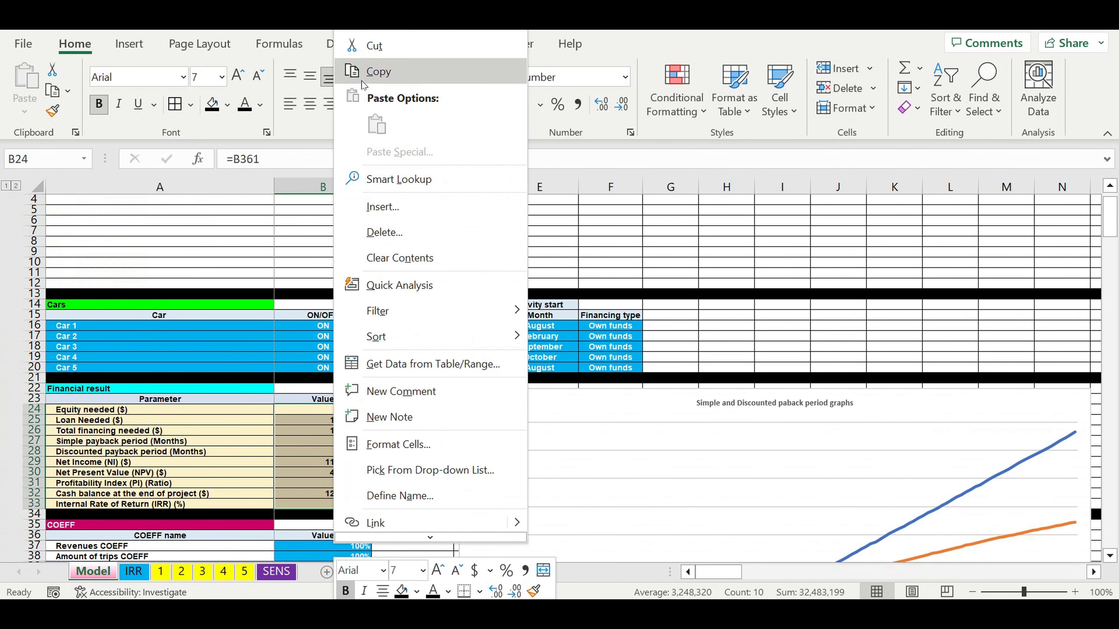
click(360, 71)
click(273, 572)
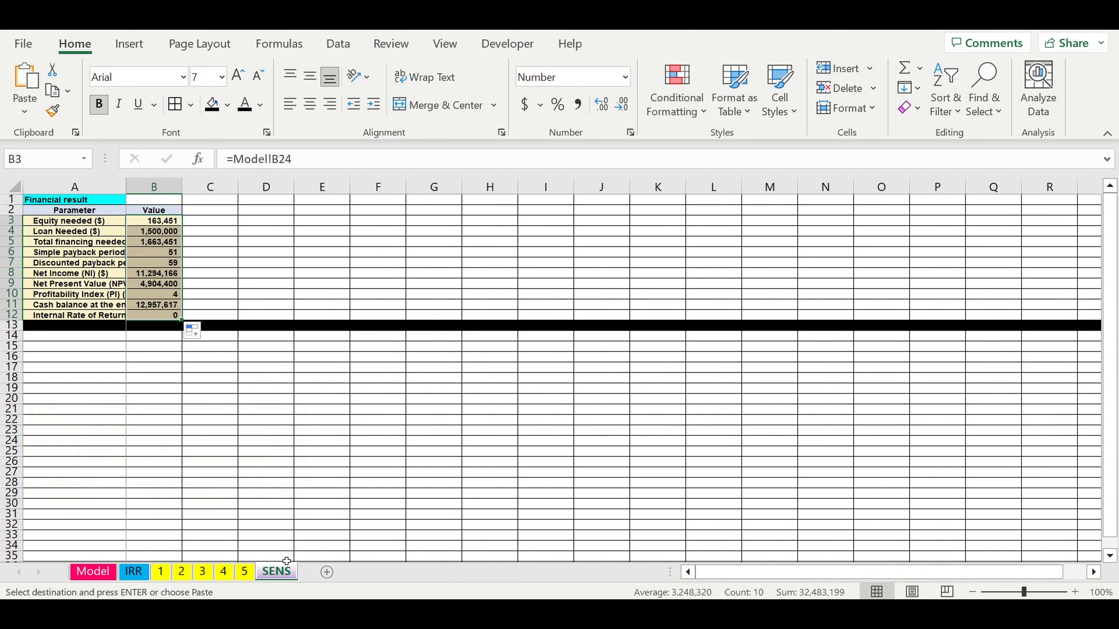
right_click(157, 222)
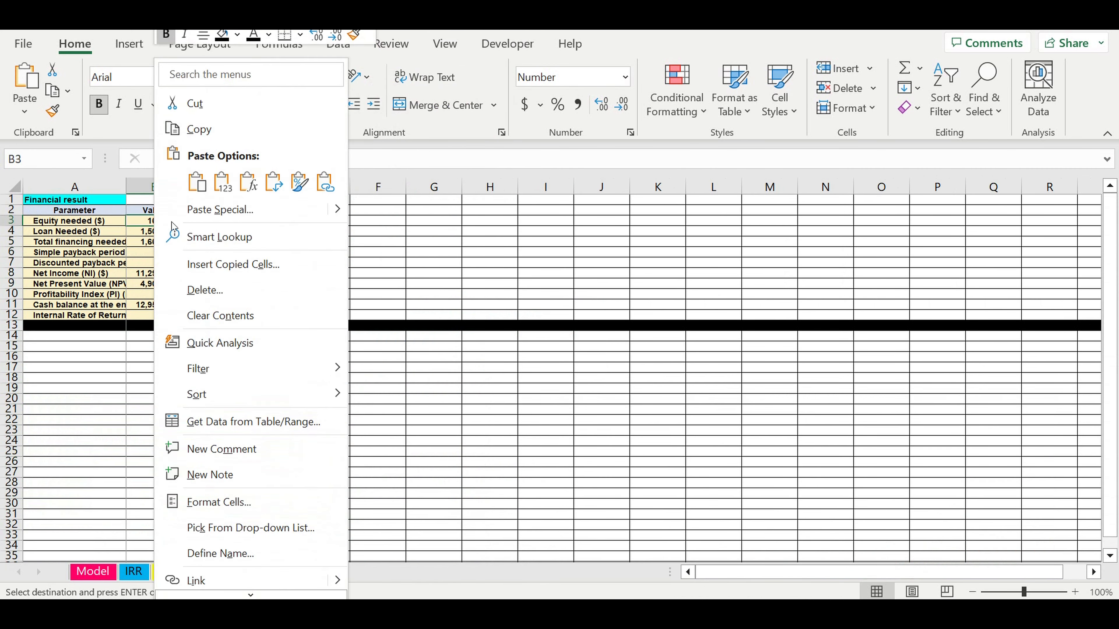
click(325, 182)
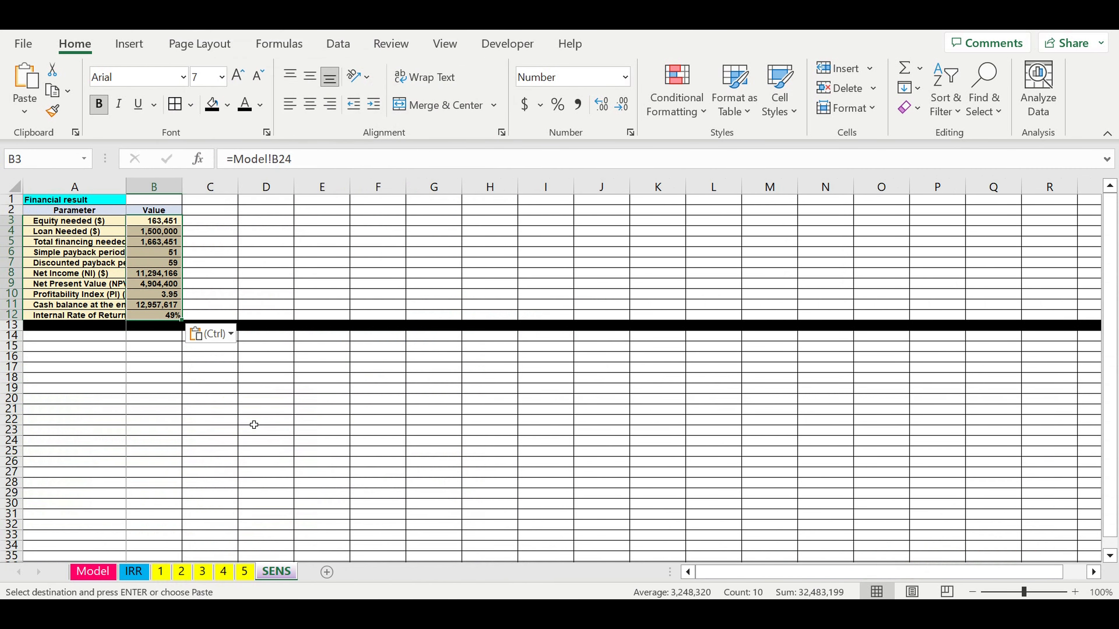
- Autofit the widths of columns B and A on the SENS sheet to their contents
click(255, 422)
double_click(190, 192)
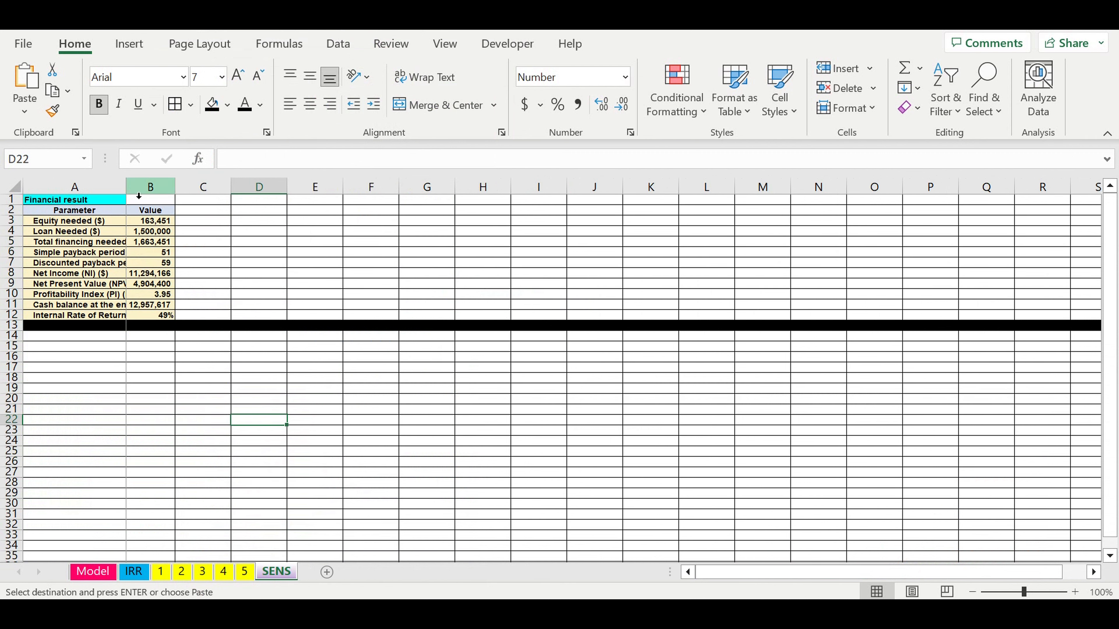
double_click(125, 186)
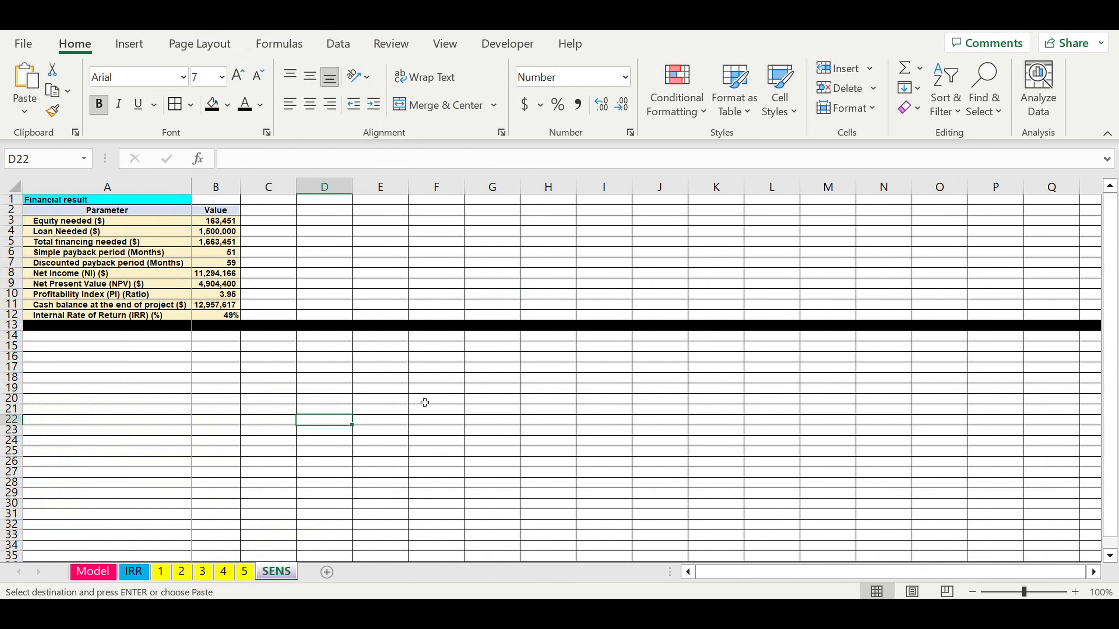
- Enter the label COEFF in cell A14 of the SENS sheet, directly below the black divider row
click(352, 348)
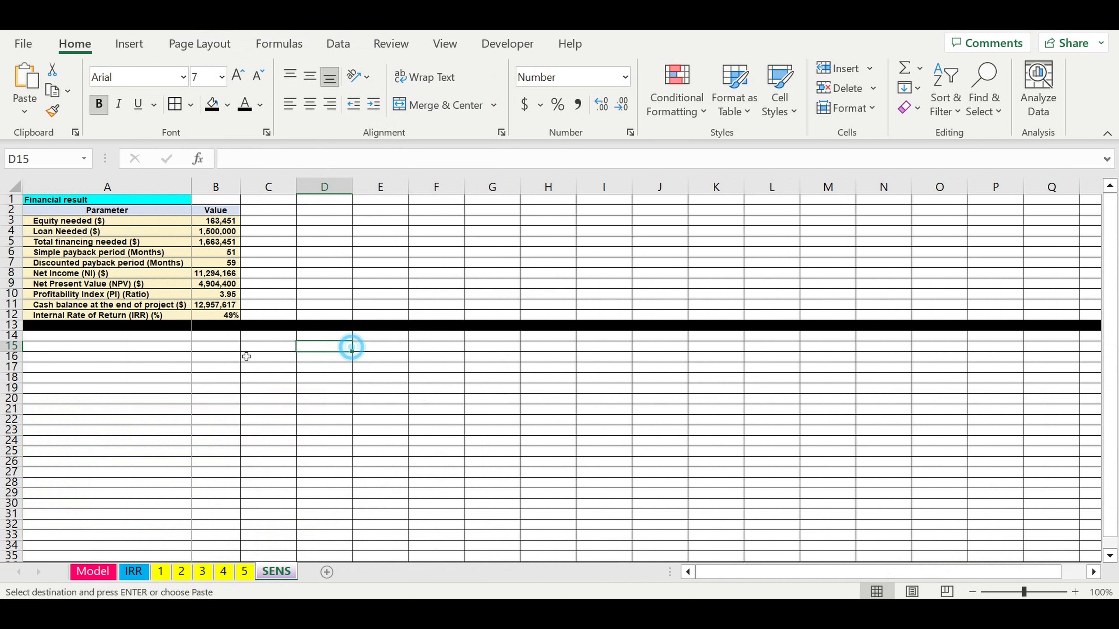
key(Up)
key(Home)
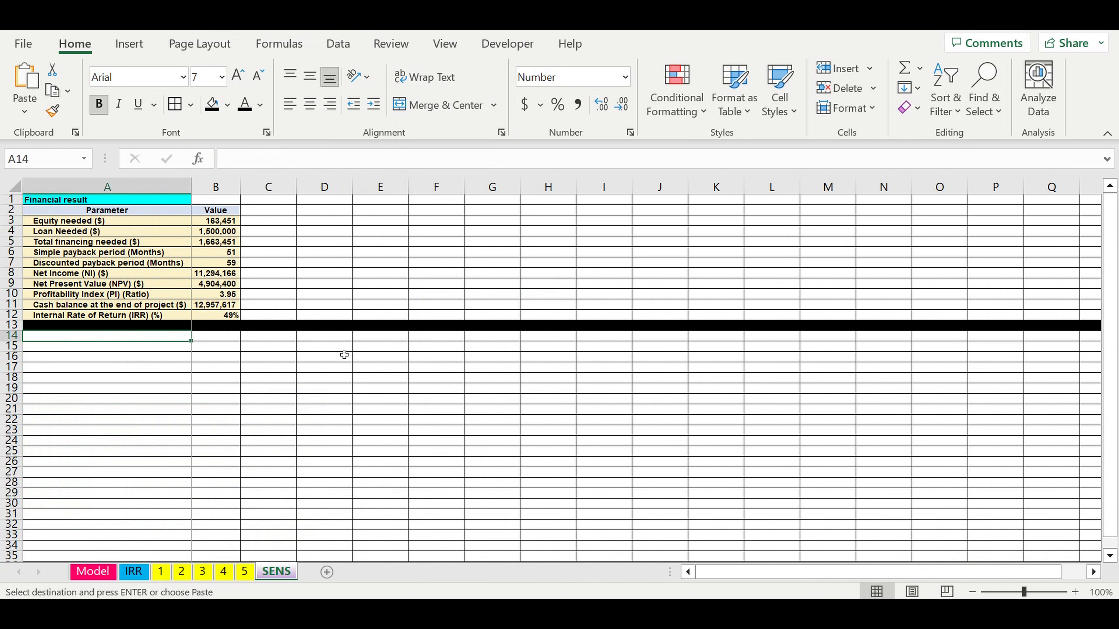
text(COE)
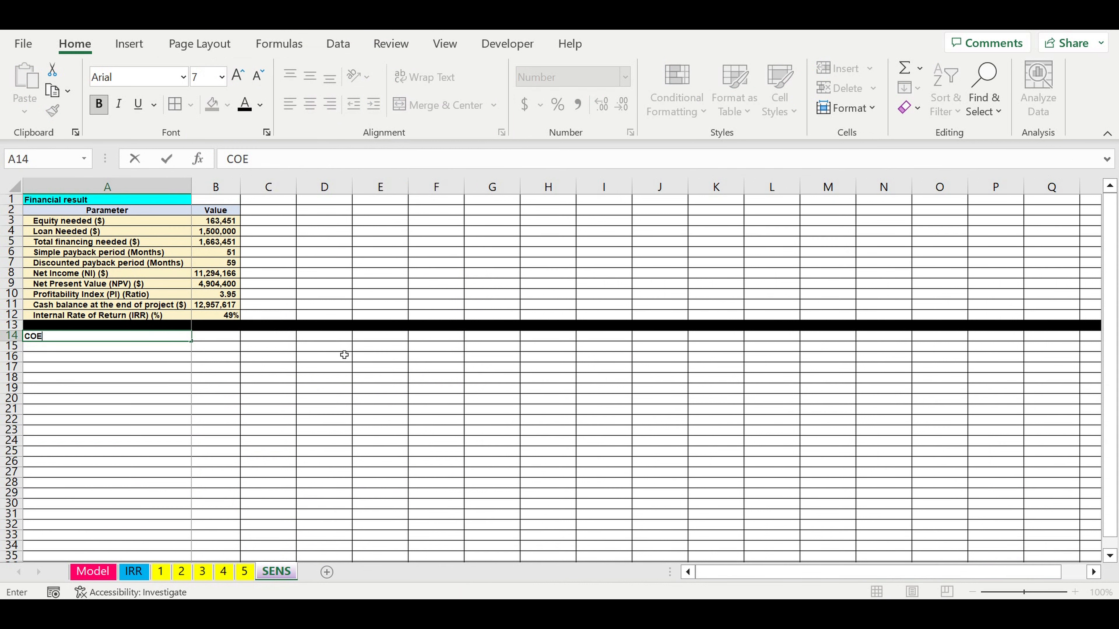
text(FF)
key(Return)
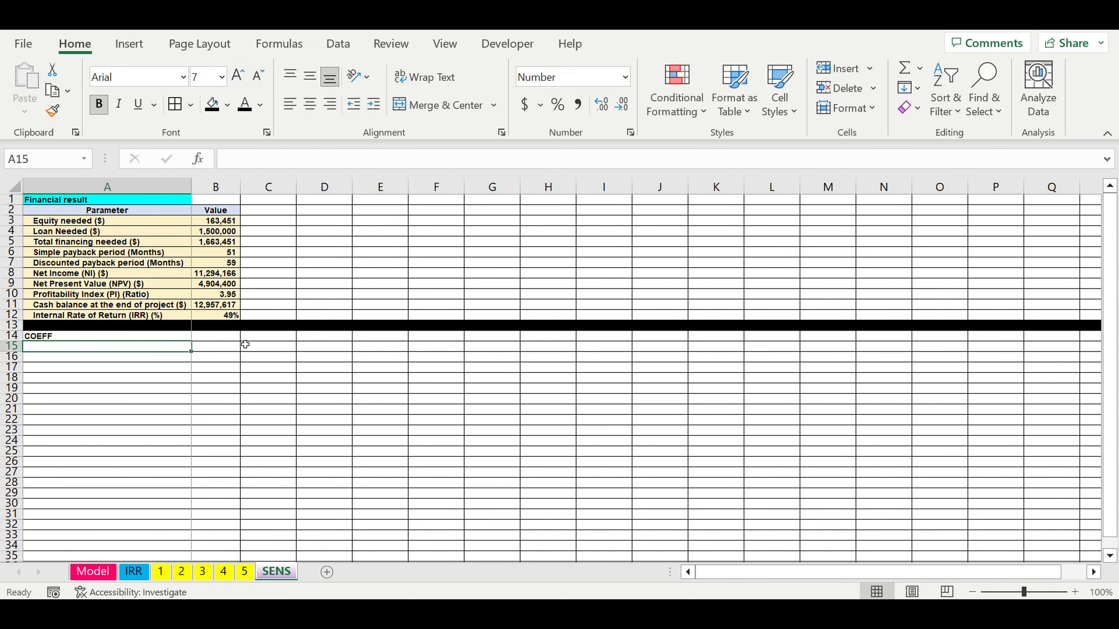
- Enter 1 in cell B14 beside COEFF, showing two decimals, with a standard red fill and white font
click(228, 337)
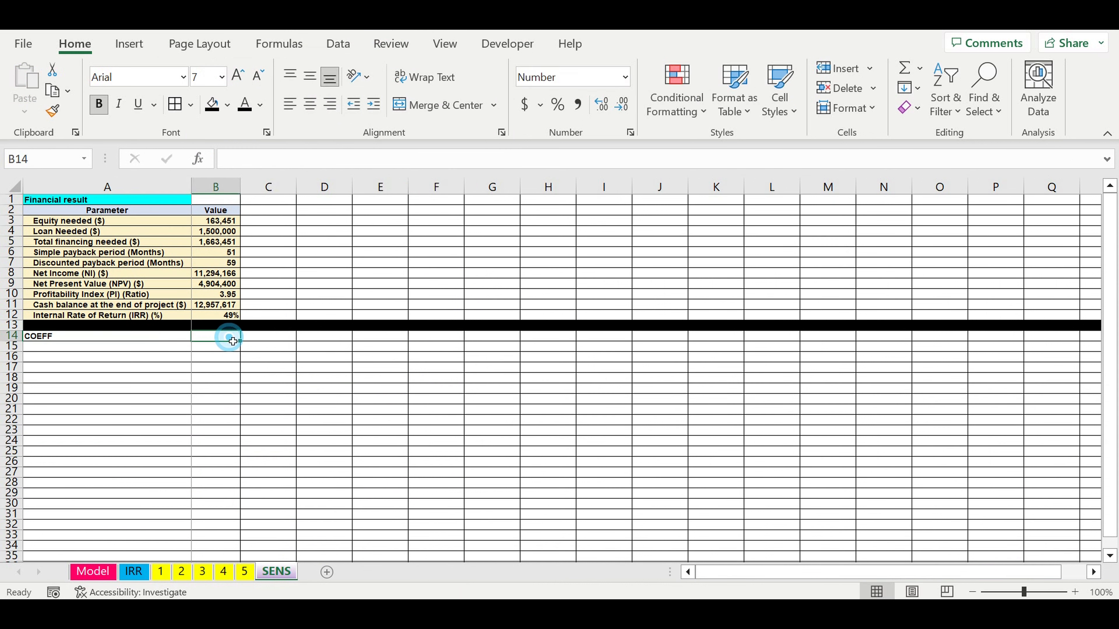
text(1)
click(600, 106)
click(227, 105)
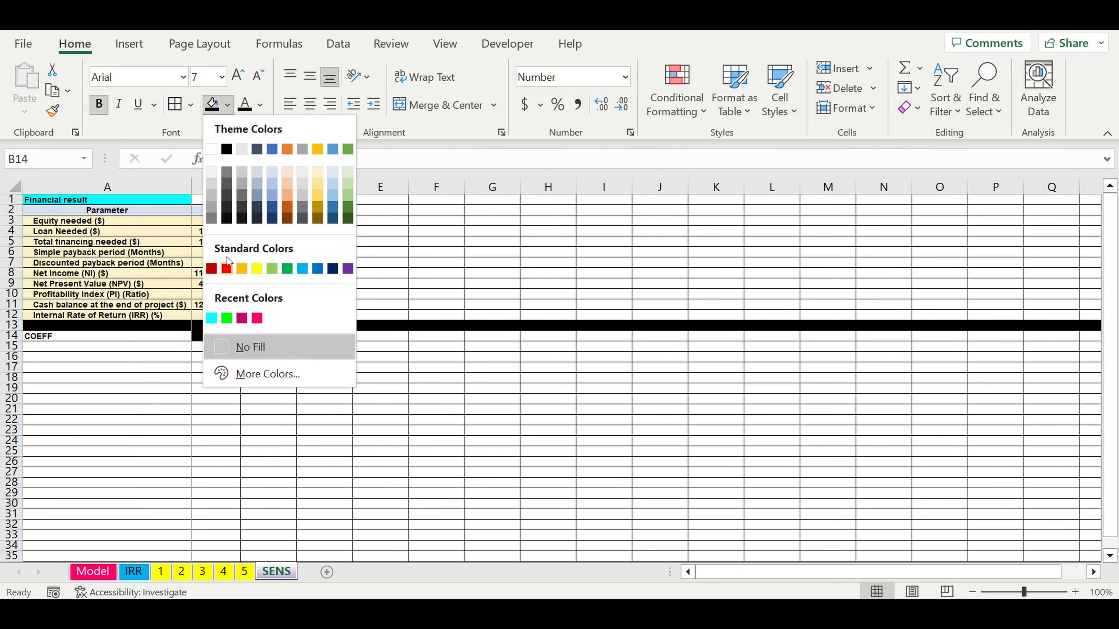
click(227, 269)
click(260, 105)
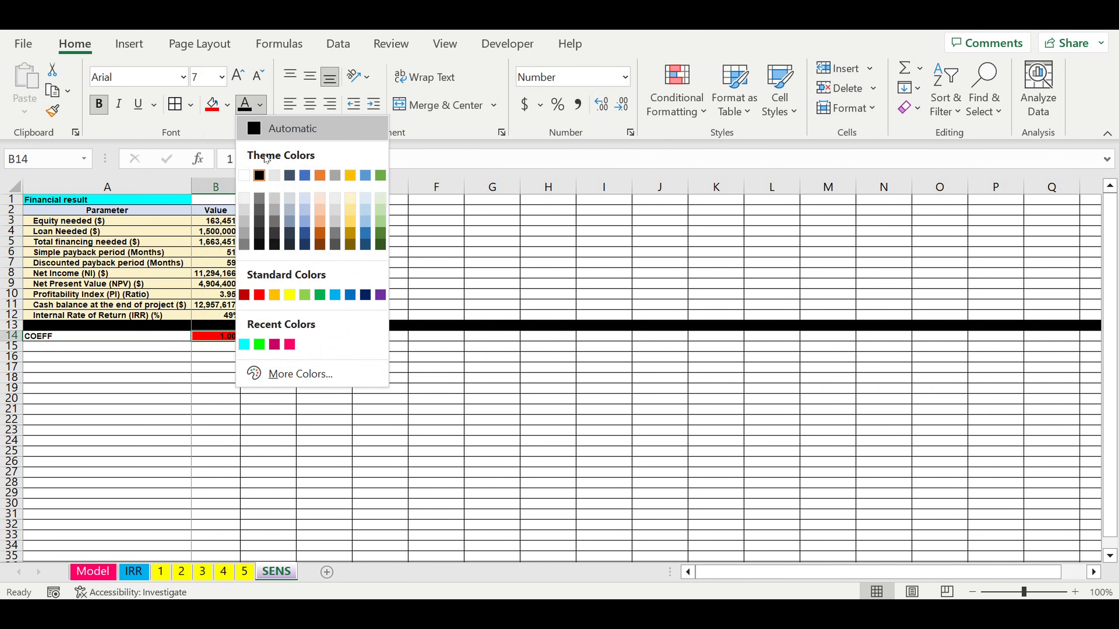
click(252, 177)
click(493, 263)
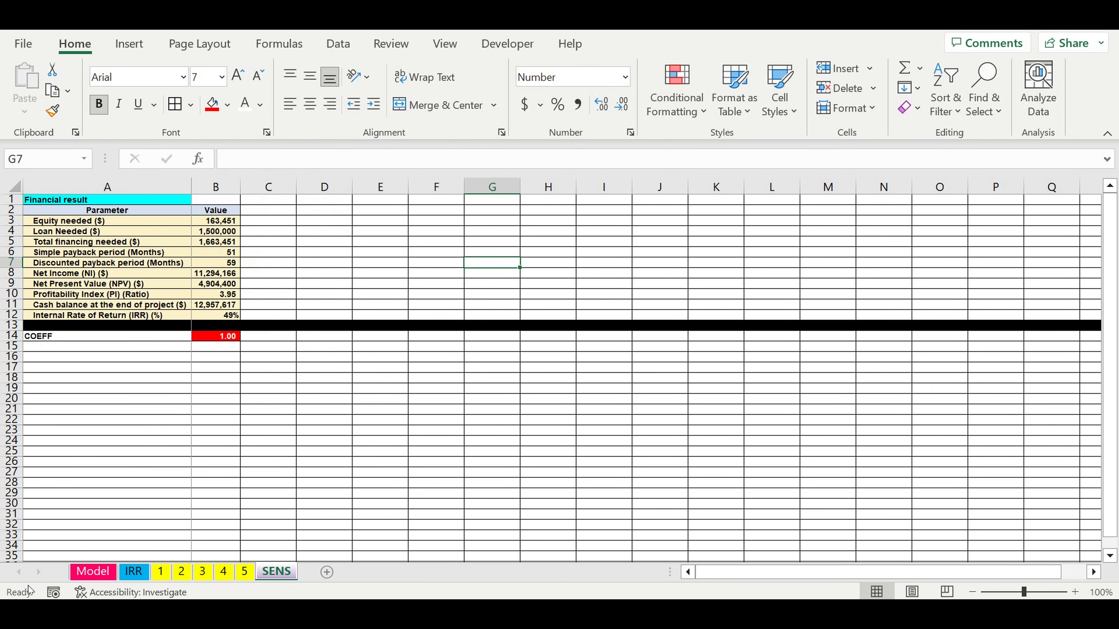
- Examine the Model sheet's financial results and COEFF inputs and sheet 3's local and global mileage coefficients, then return to SENS
click(92, 572)
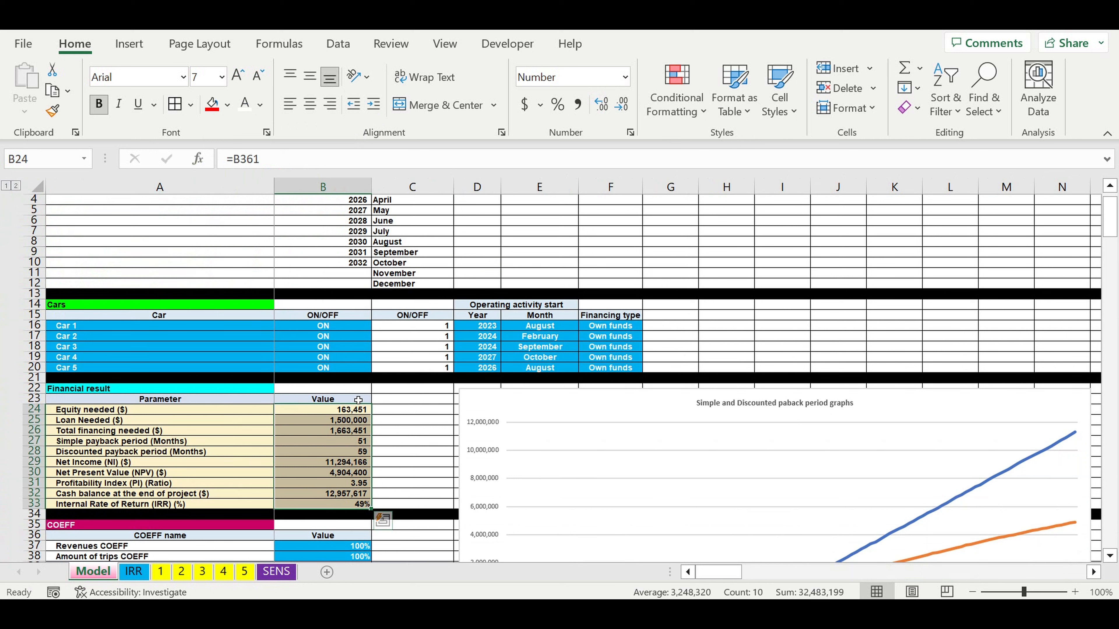
click(355, 423)
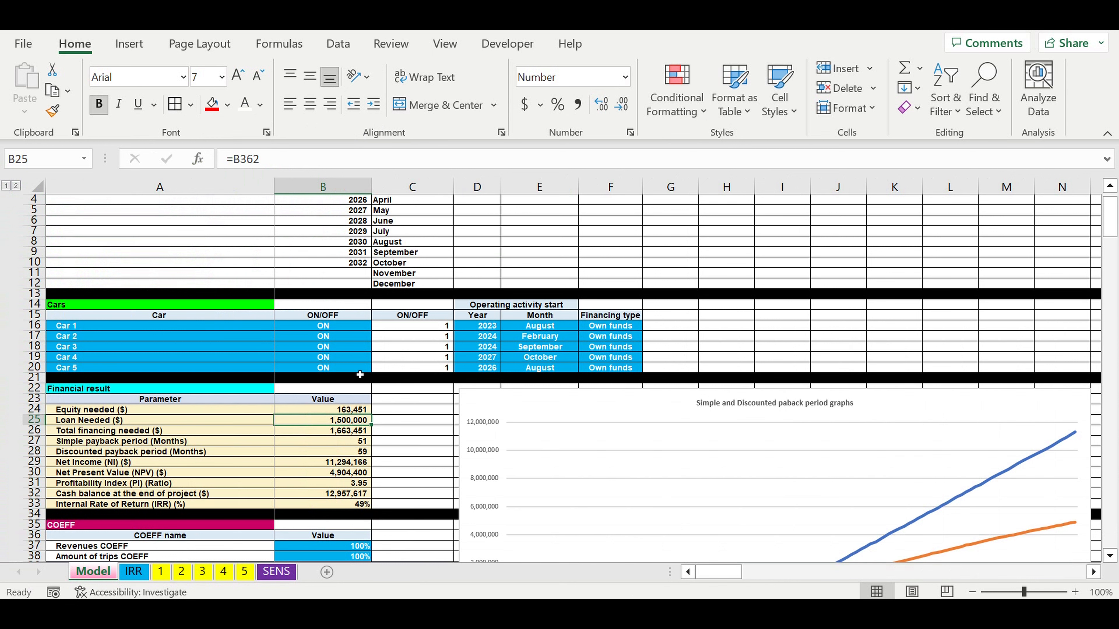
scroll(360, 377, down, 4)
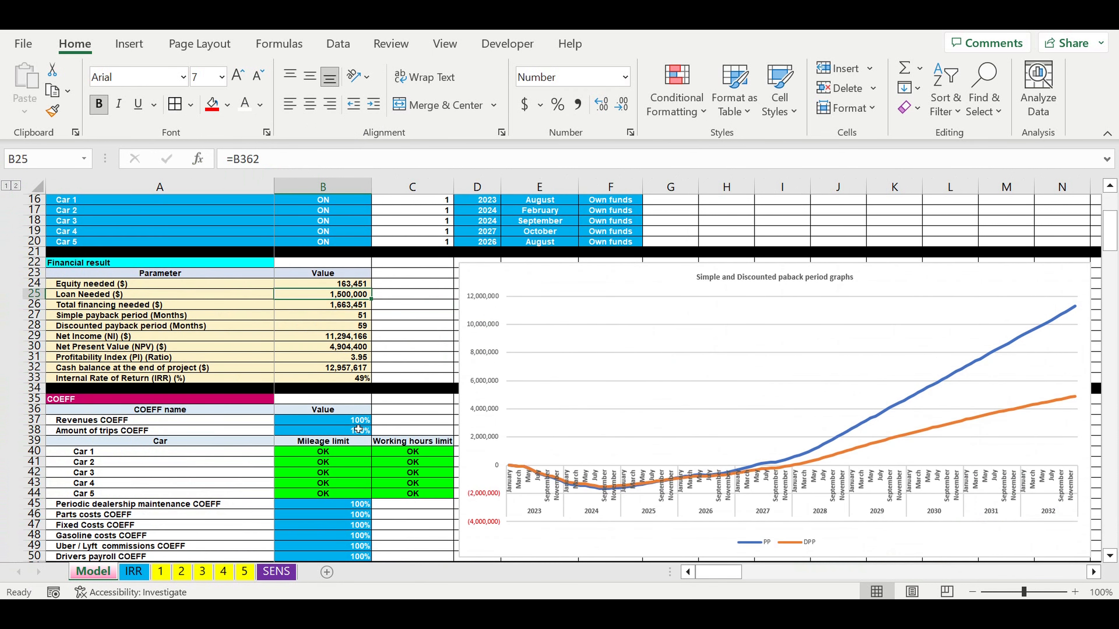
click(358, 430)
drag(335, 284, 333, 374)
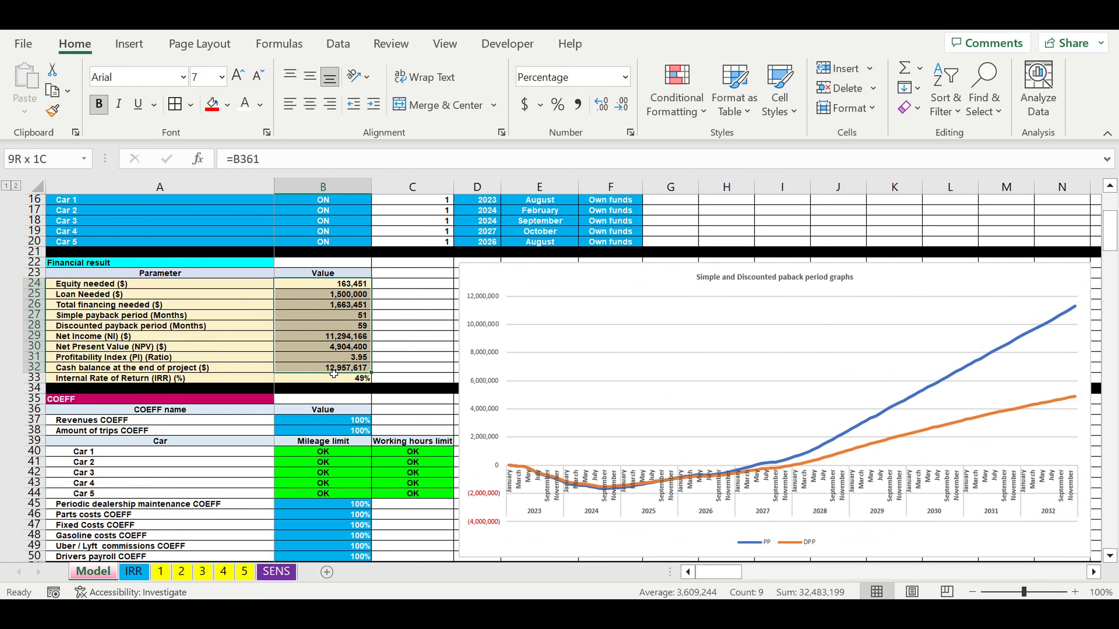
click(346, 422)
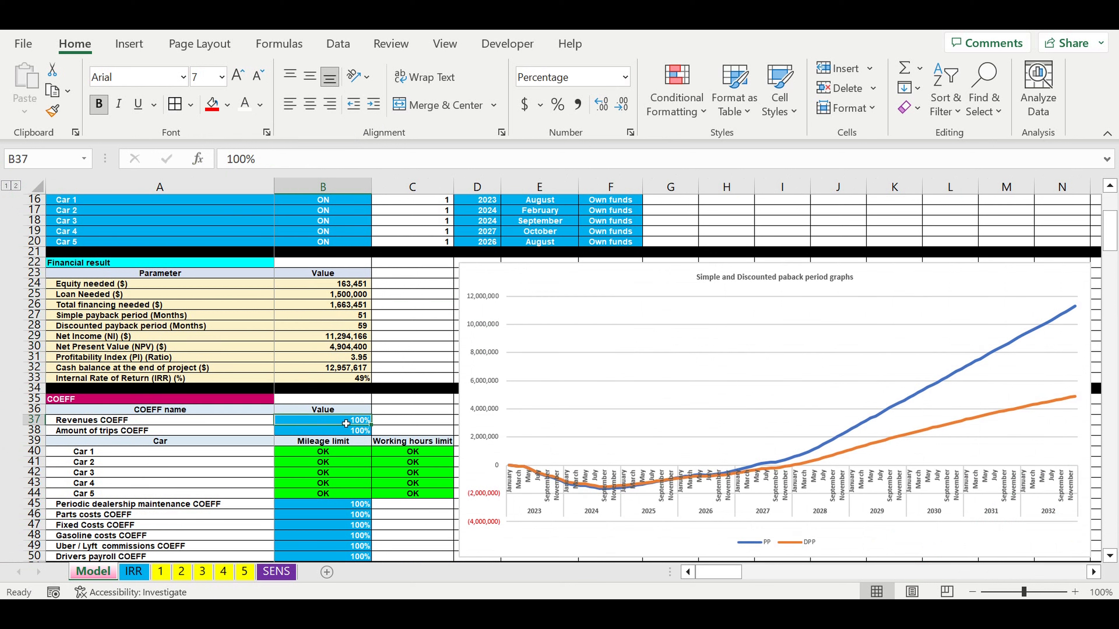
click(202, 572)
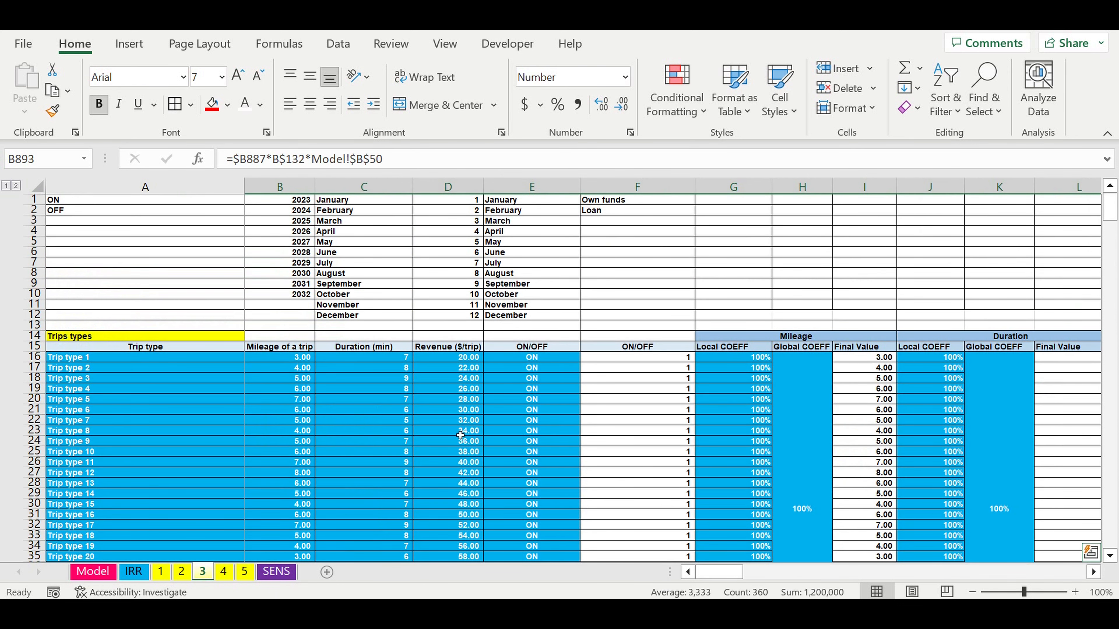
click(749, 427)
click(815, 439)
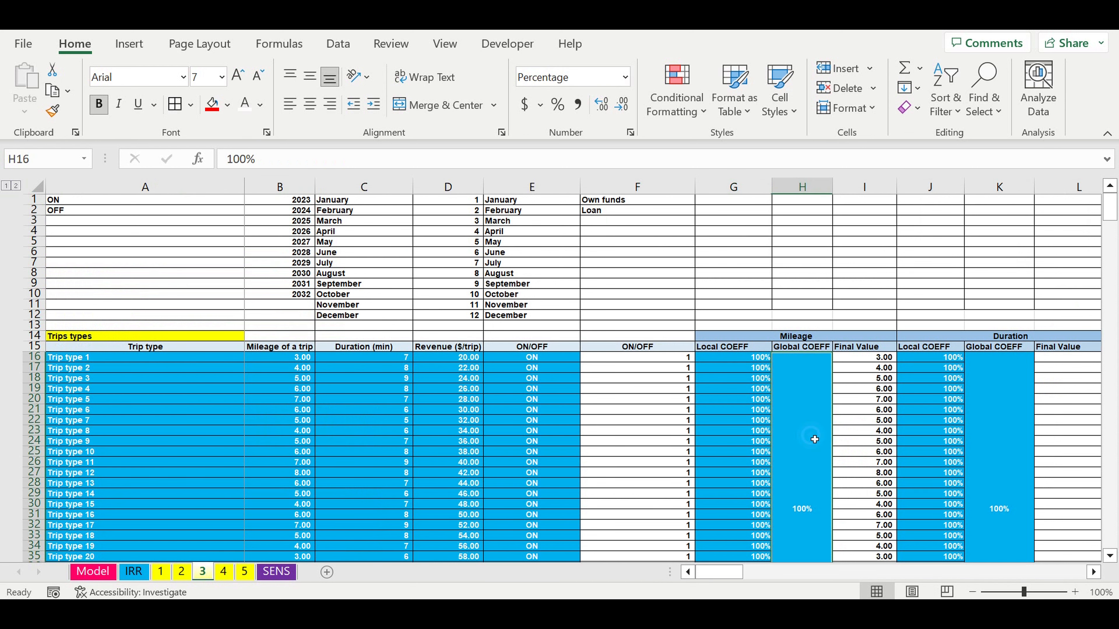
click(282, 573)
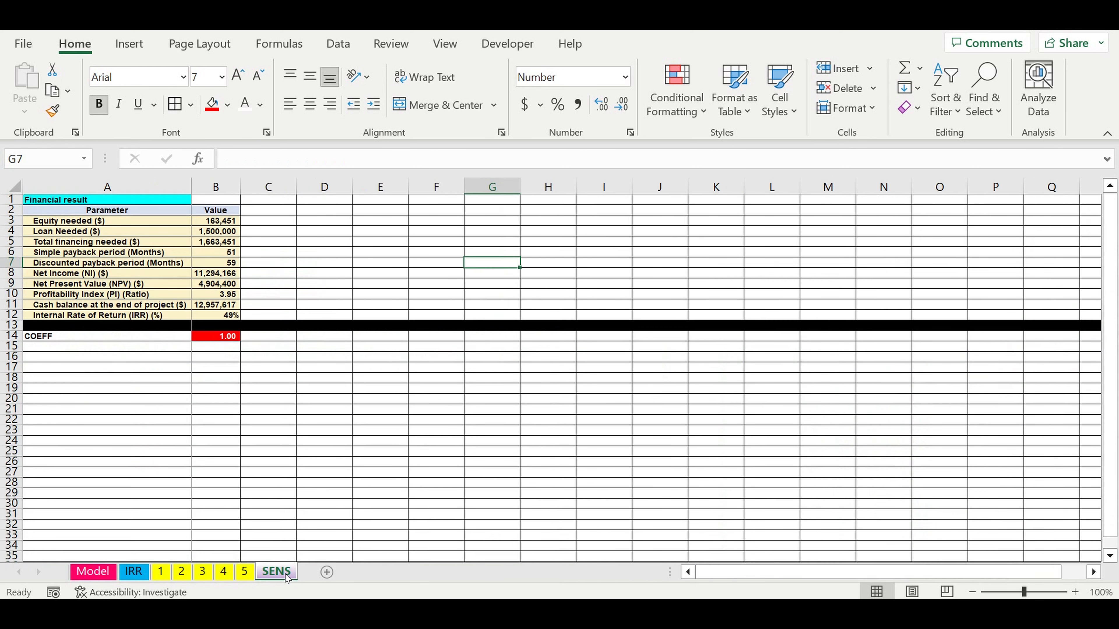
click(214, 339)
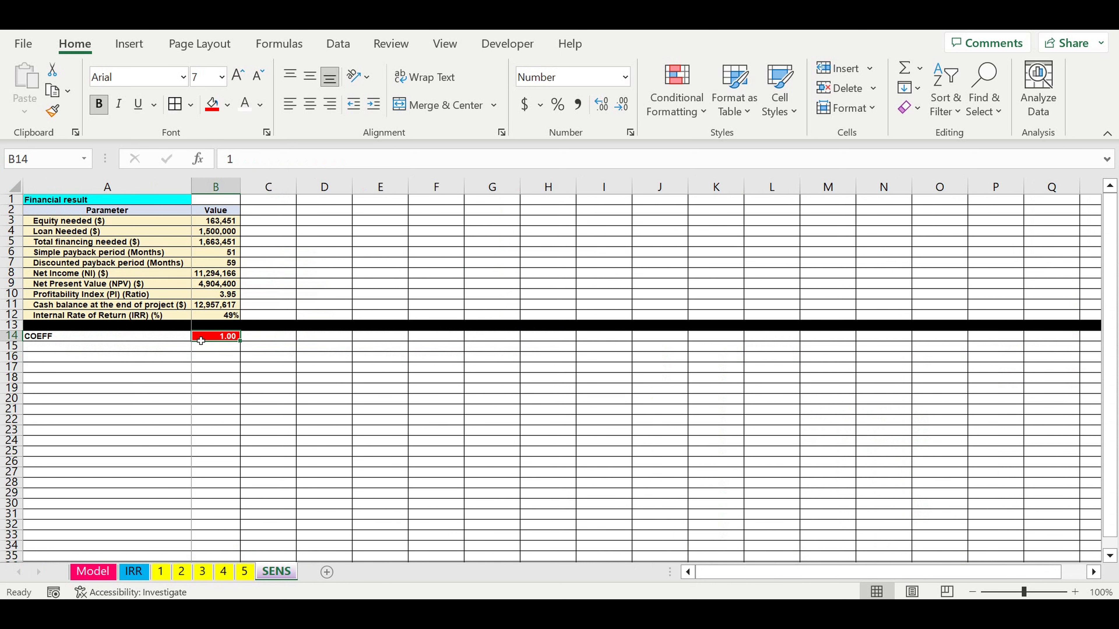
drag(216, 220, 216, 315)
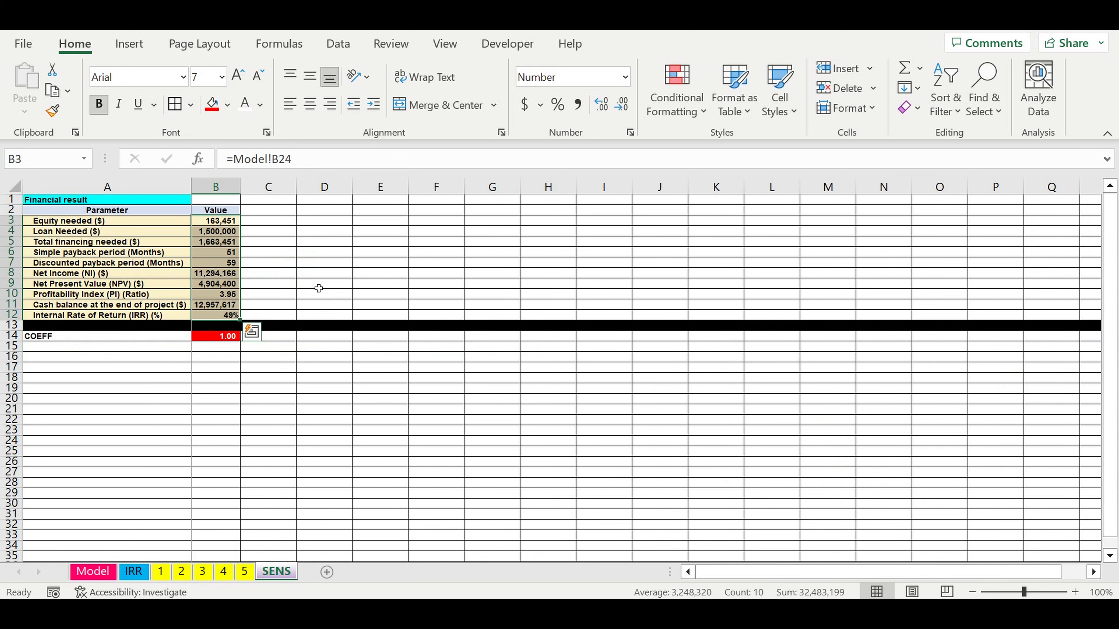
click(324, 399)
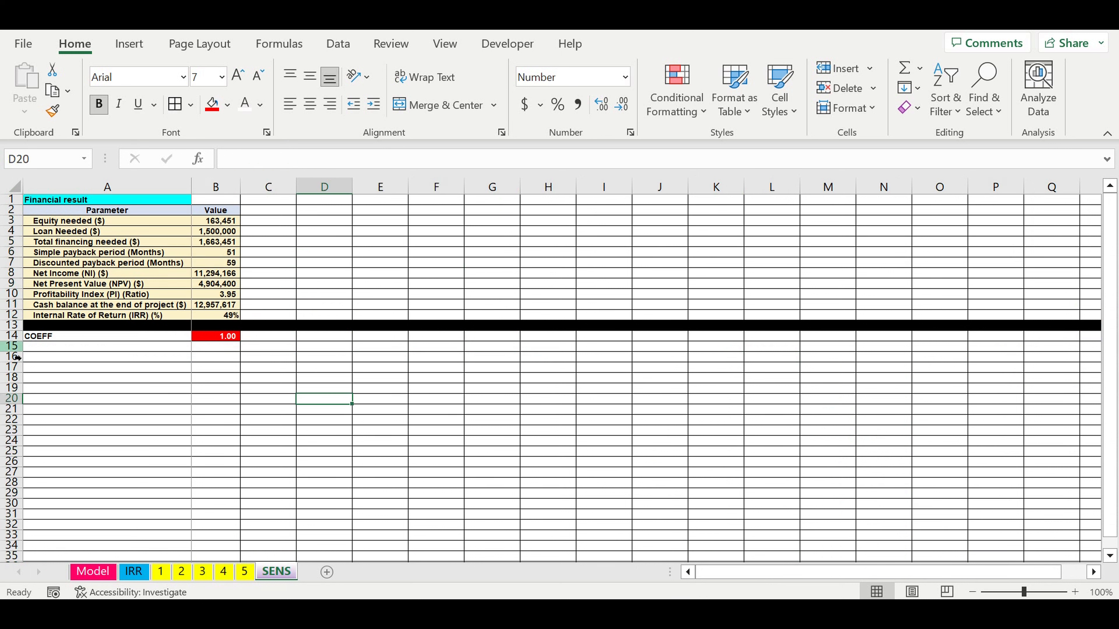
- Fill the entire row 15 below COEFF with black as a divider
click(12, 348)
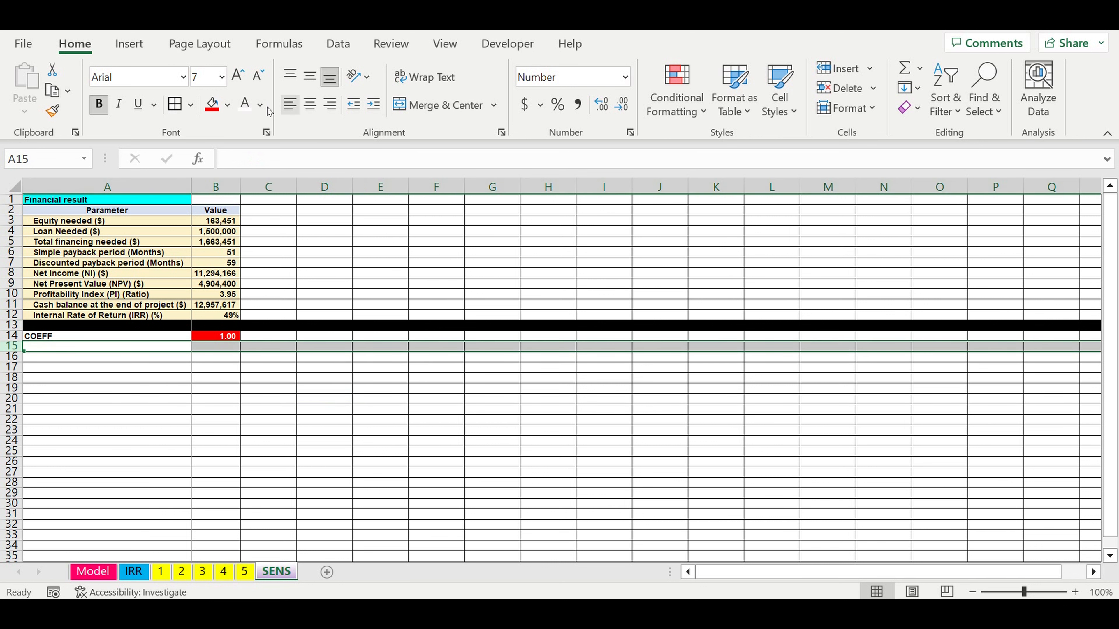
click(227, 105)
click(230, 147)
click(247, 408)
- Enter the label "Step of changing of parameter" in cell A16, directly below the new black divider
click(149, 357)
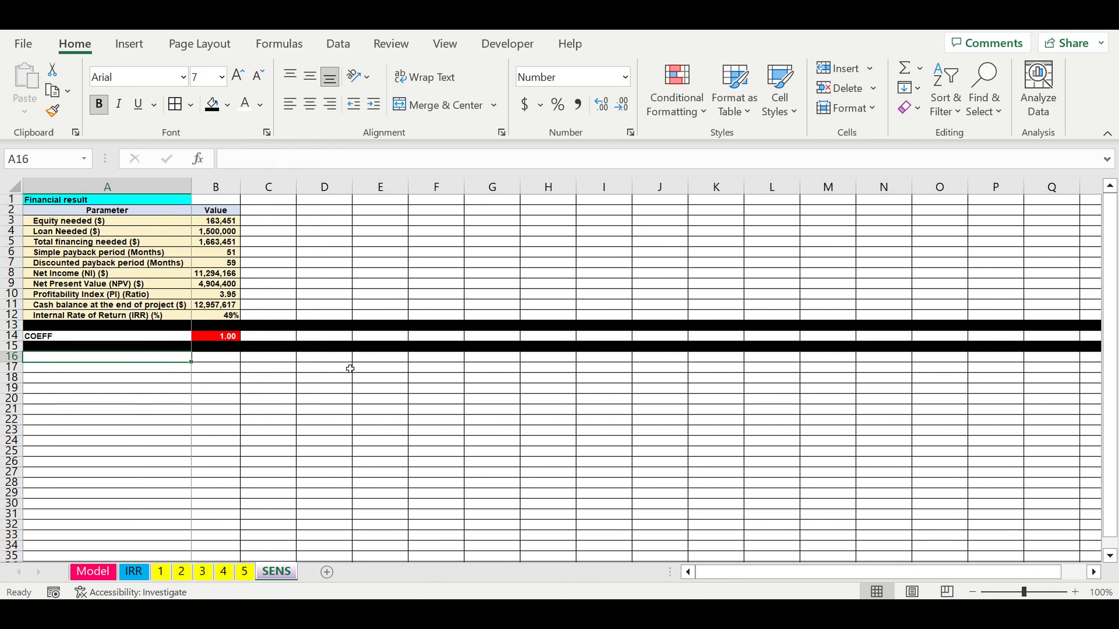
text(S)
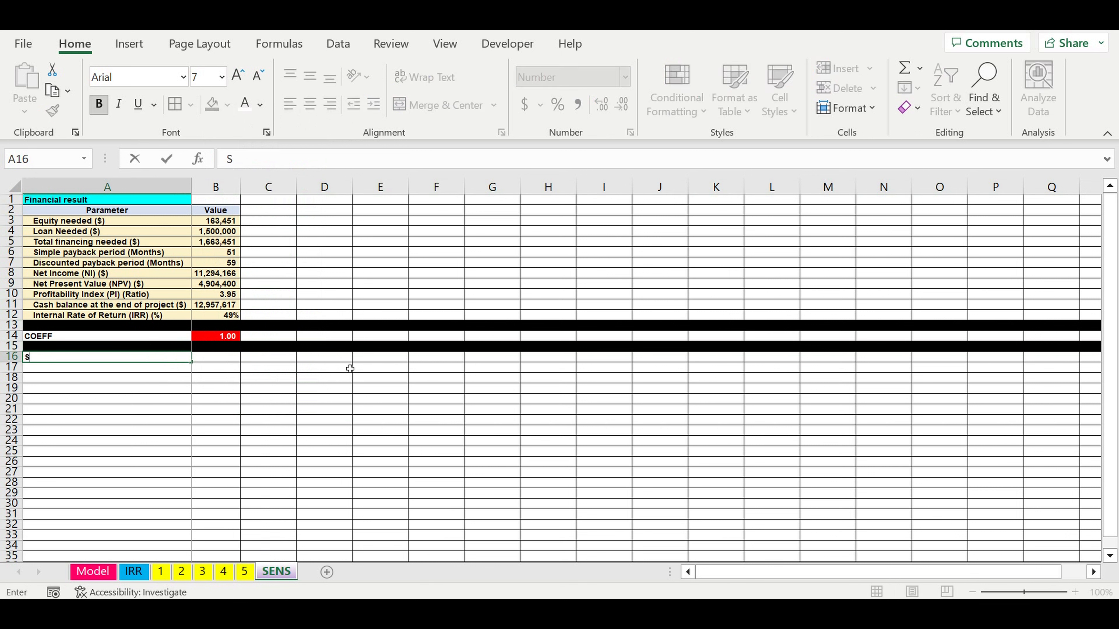
text(tep of changing)
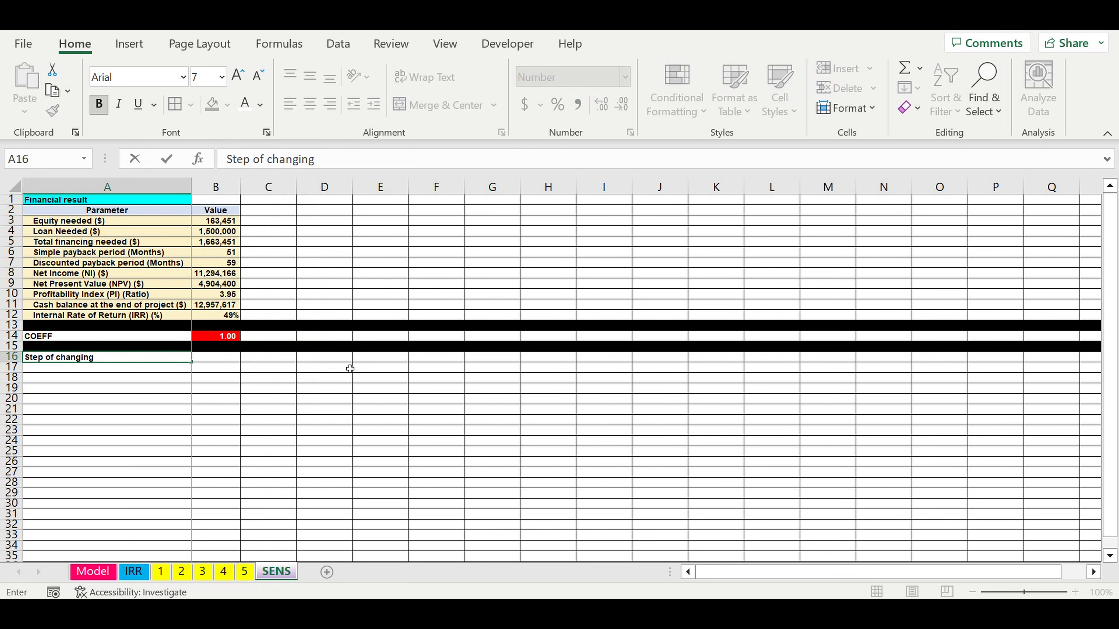
text( of parameter)
key(Return)
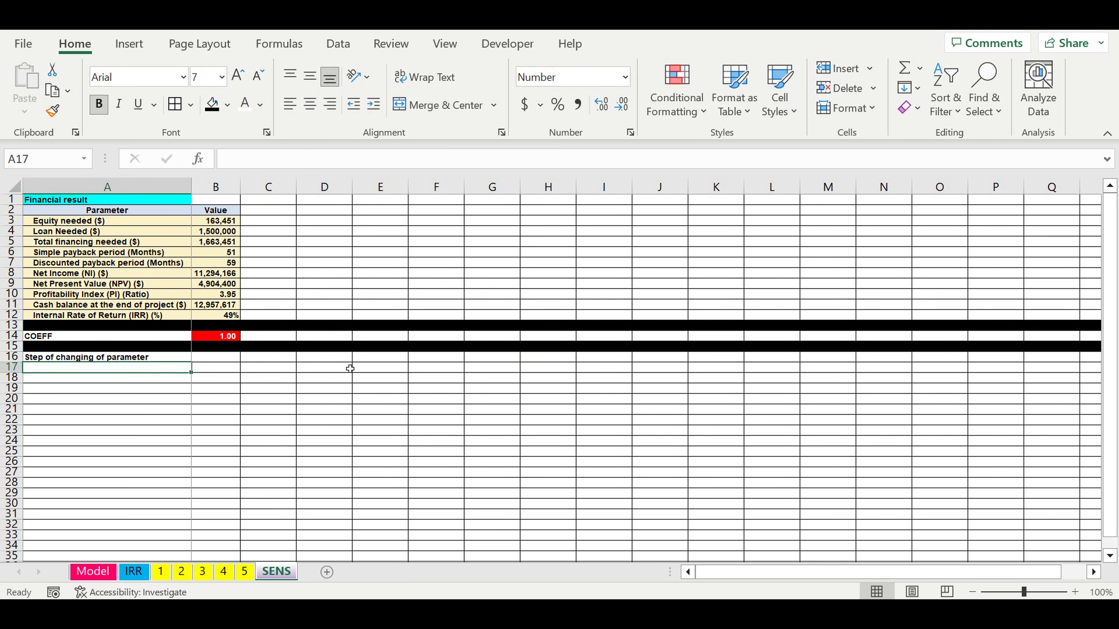
- Format cell B16 as a percentage and enter 10% as the step of changing
click(225, 359)
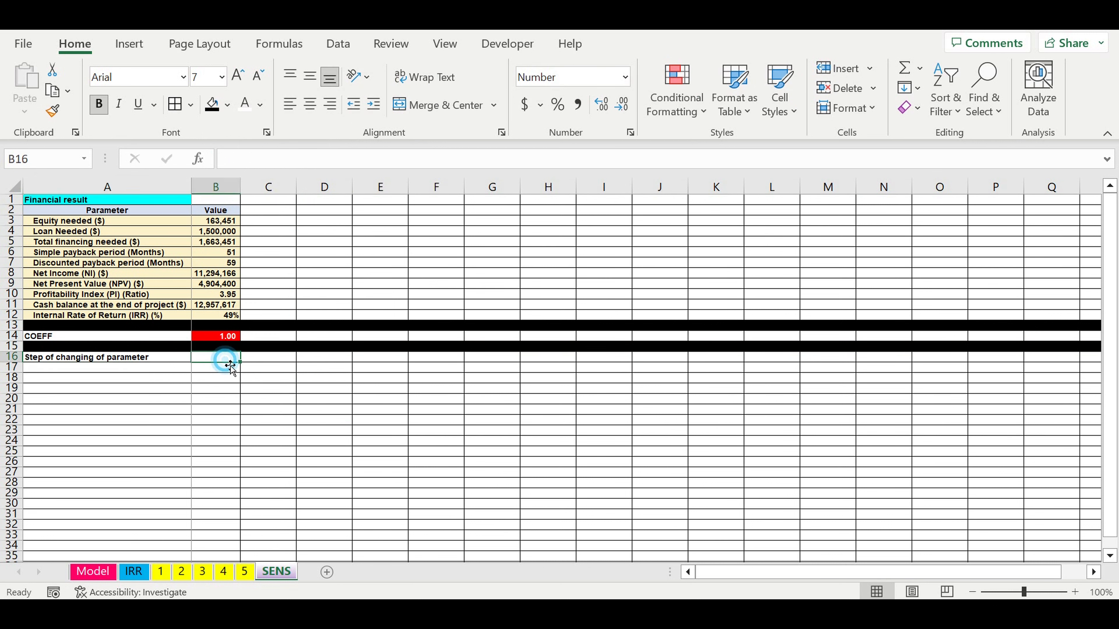
click(561, 112)
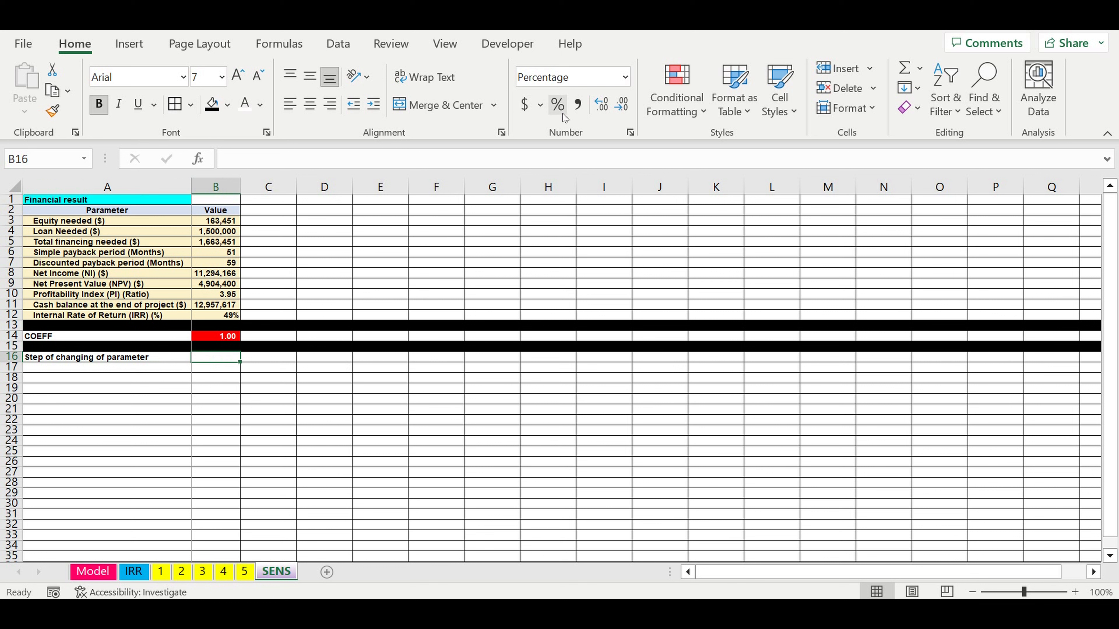
text(10)
key(Return)
click(215, 450)
- Give the 10% step cell B16 a white font and a standard light blue fill
click(218, 357)
click(244, 104)
click(228, 106)
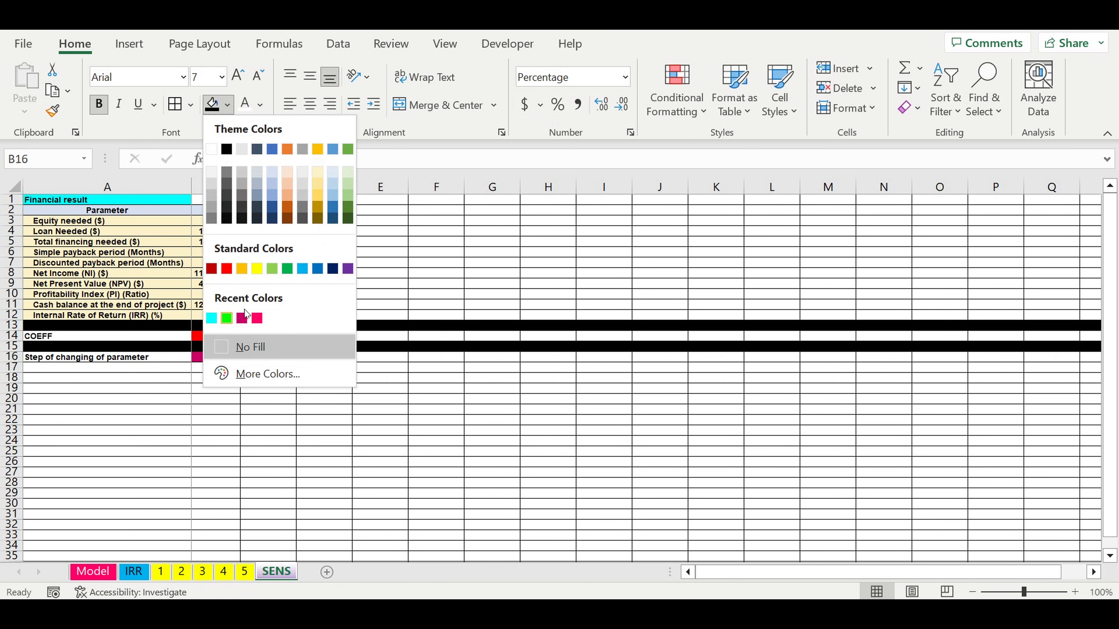
click(302, 268)
click(313, 430)
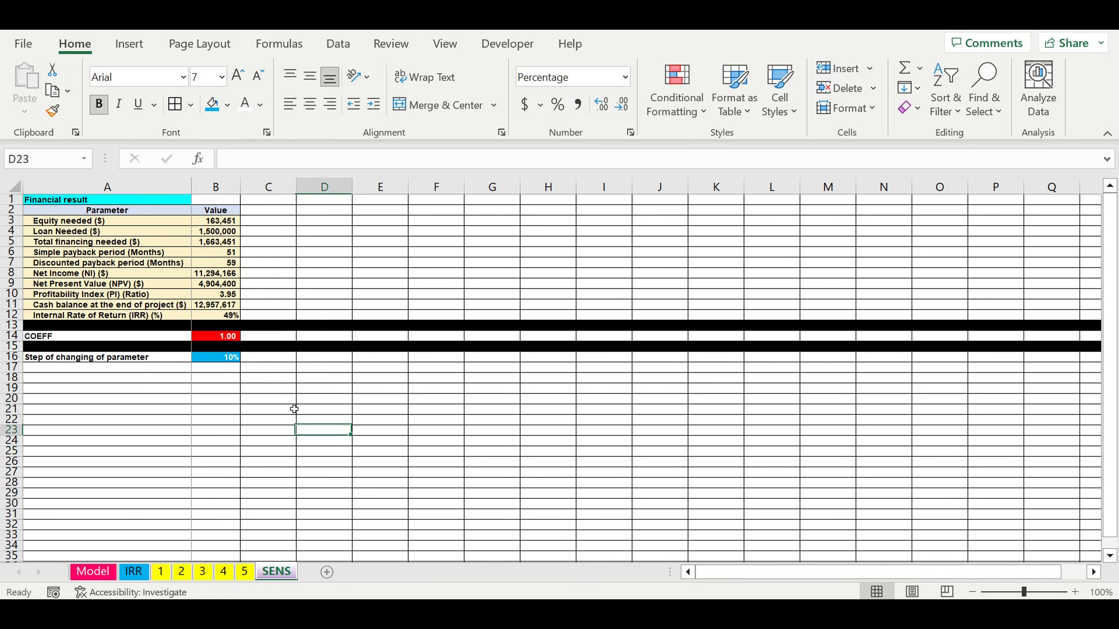
- Fill the entire row 17 below the step-of-changing input with black as a divider
click(213, 360)
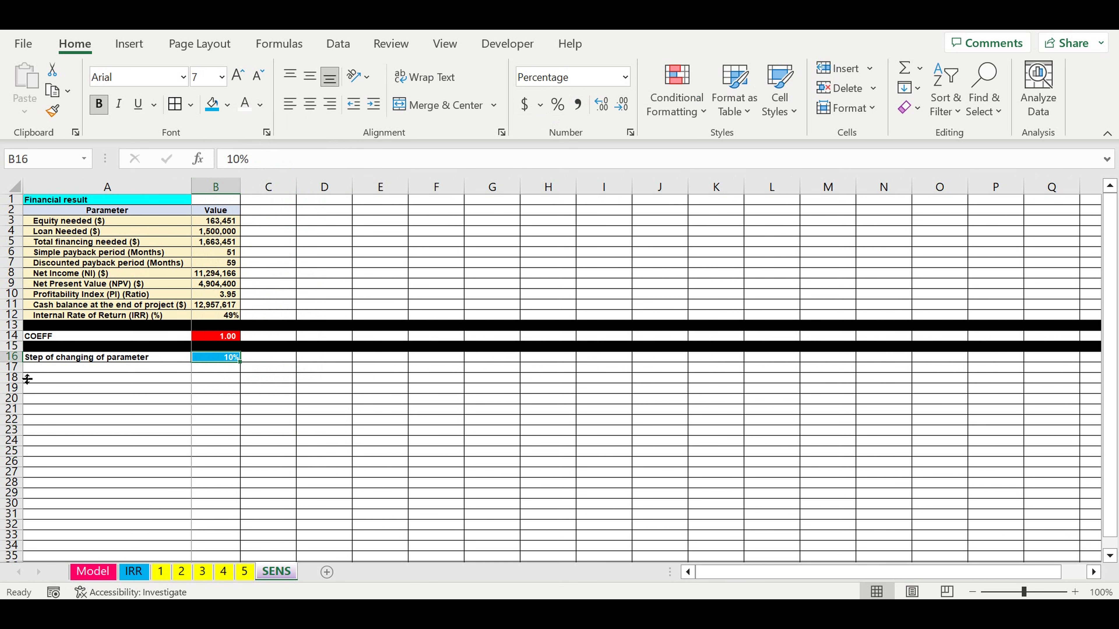
click(17, 368)
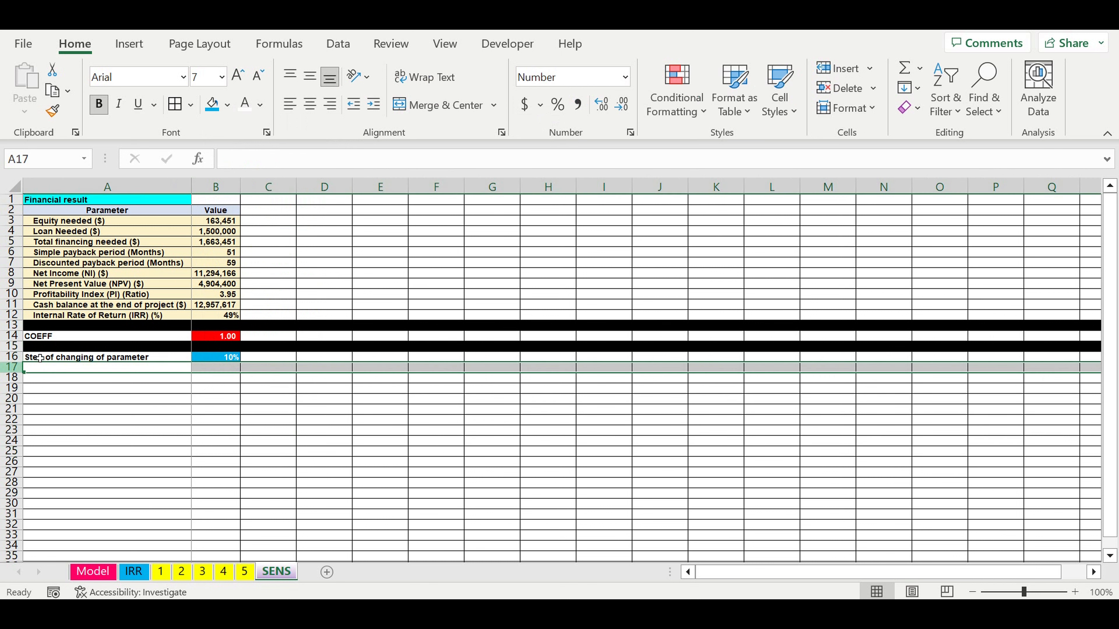
click(228, 105)
click(235, 157)
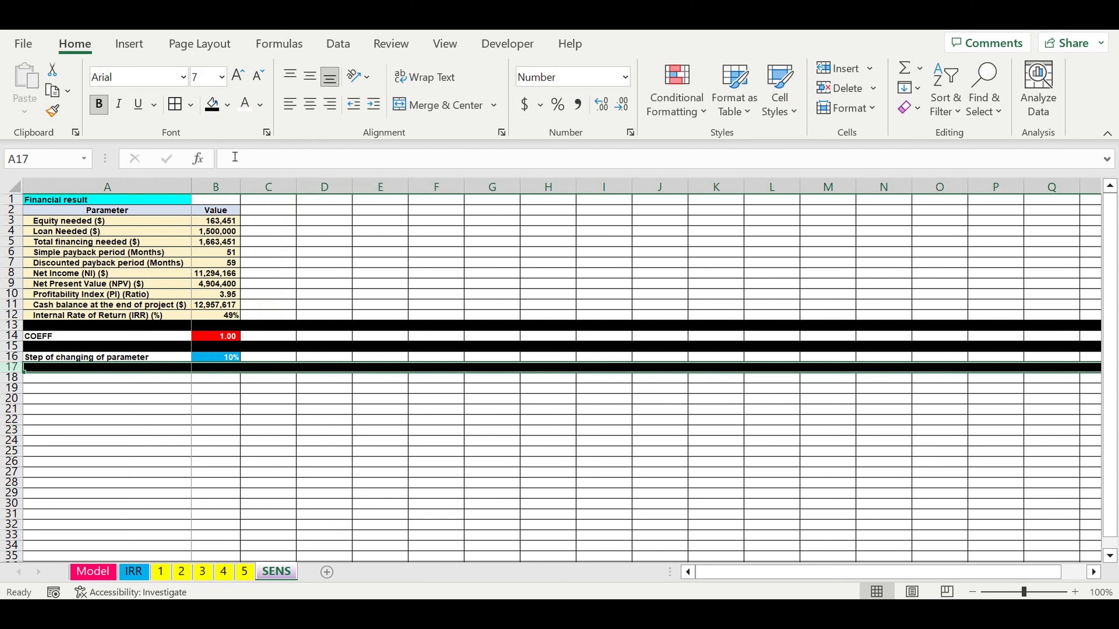
click(379, 431)
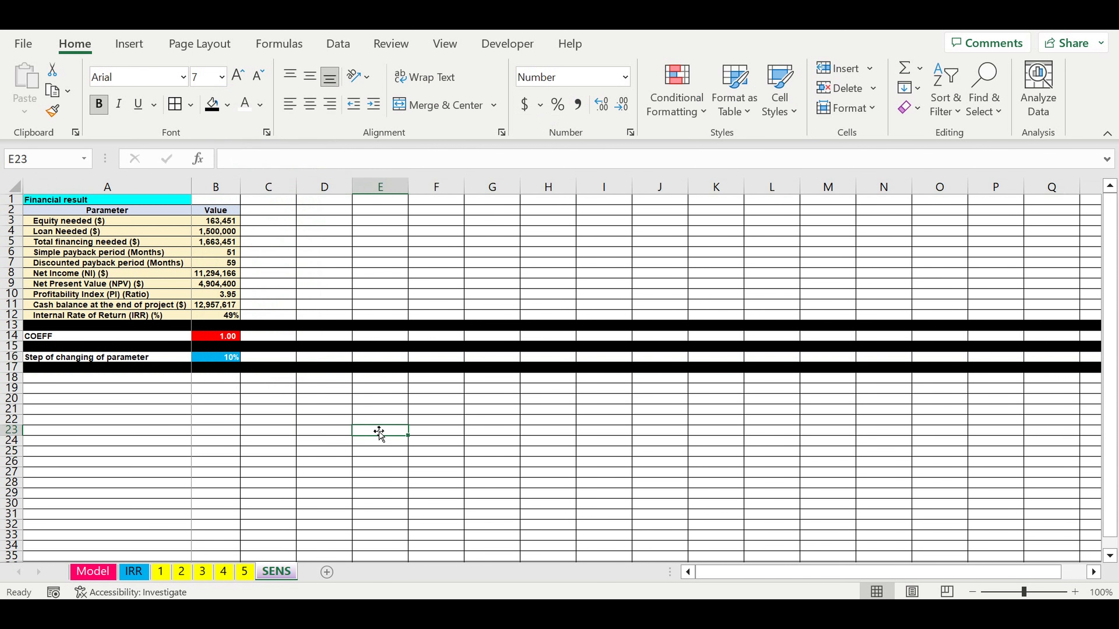
- Enter 1 in cell E19 as the base case and format B19:H19 as percentages
click(162, 393)
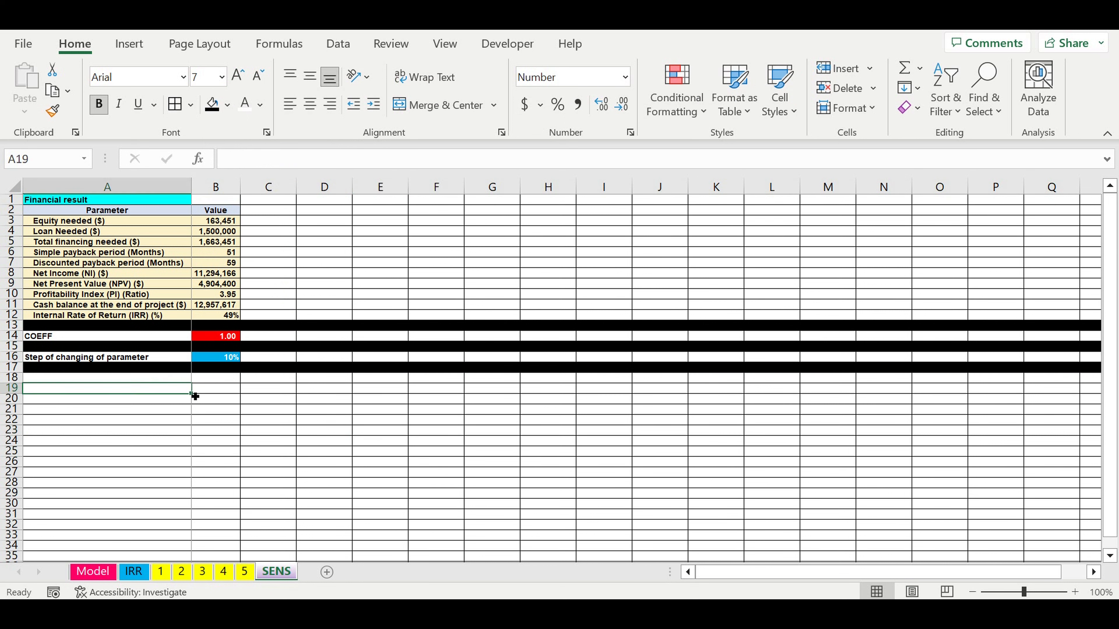
click(379, 391)
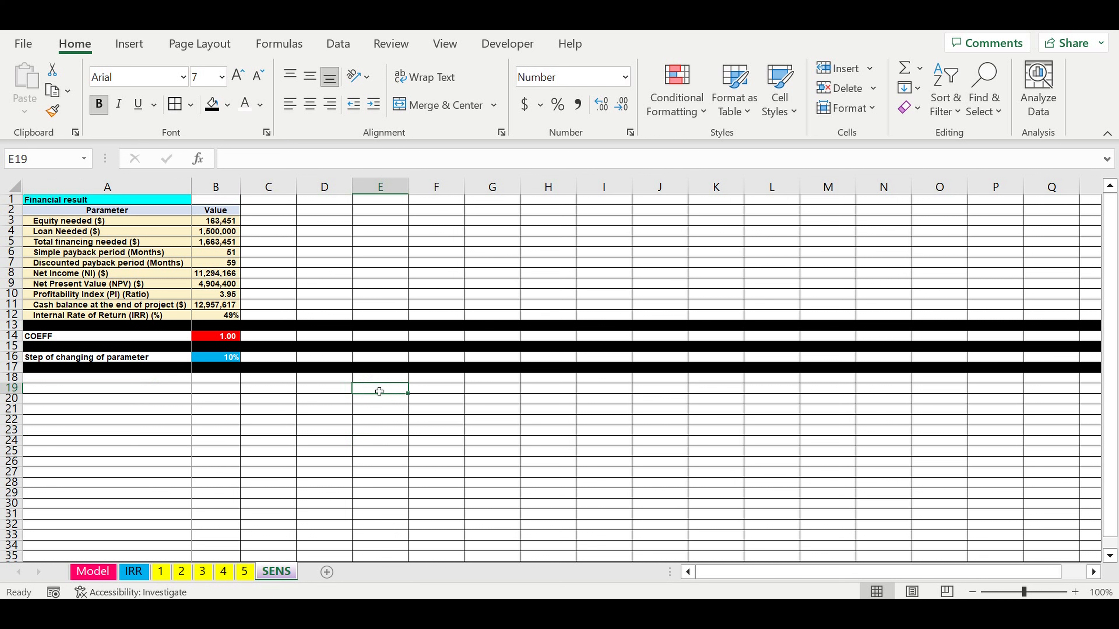
text(1)
click(388, 390)
click(318, 393)
drag(222, 391, 546, 394)
click(554, 104)
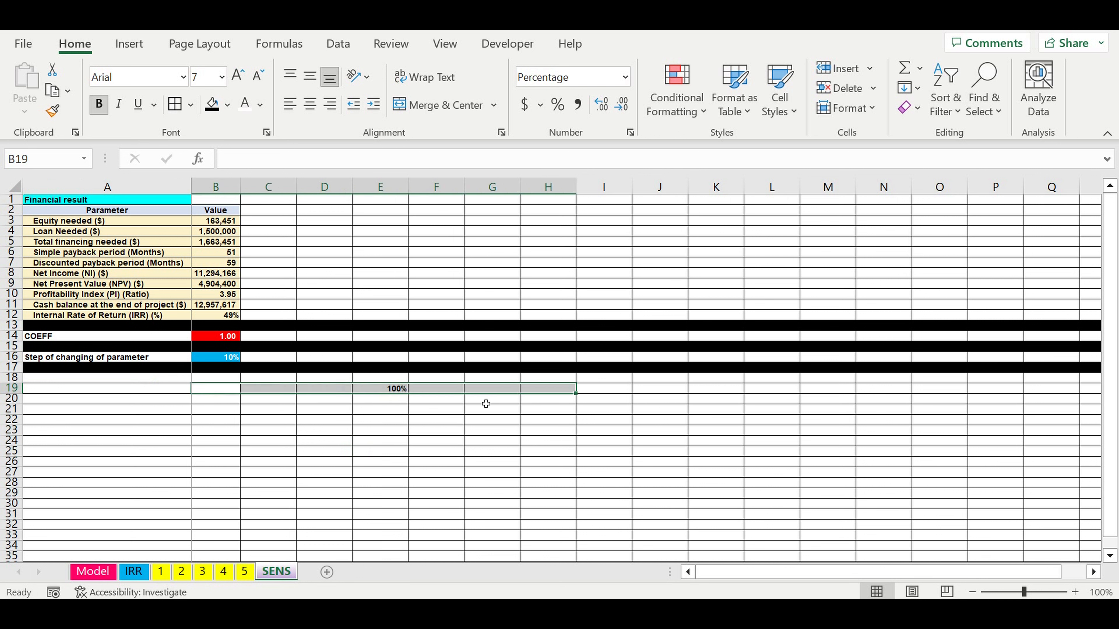
- Enter the formula =E19+$B$16 in cell F19 to raise the base percentage by one step
click(484, 435)
click(443, 389)
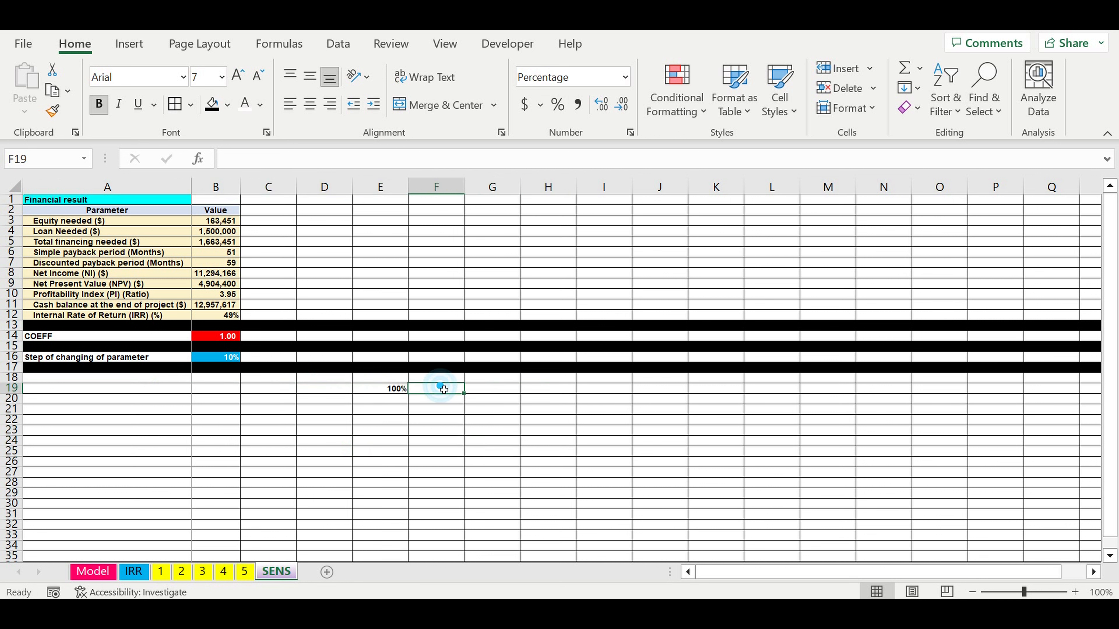
text(=)
click(381, 390)
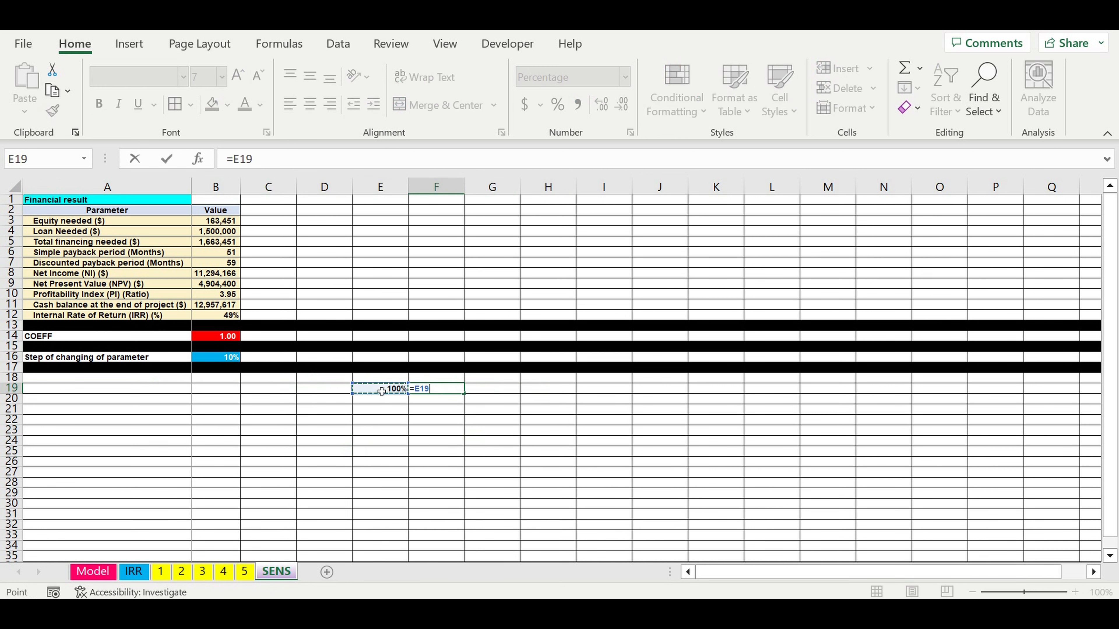
text(=)
click(230, 358)
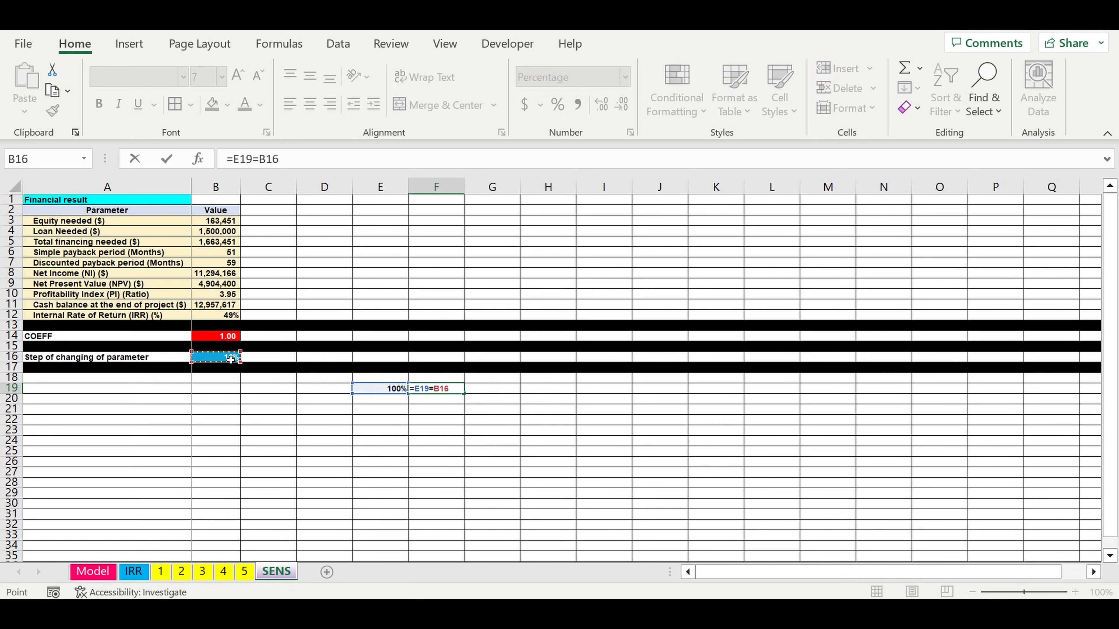
drag(252, 160, 259, 162)
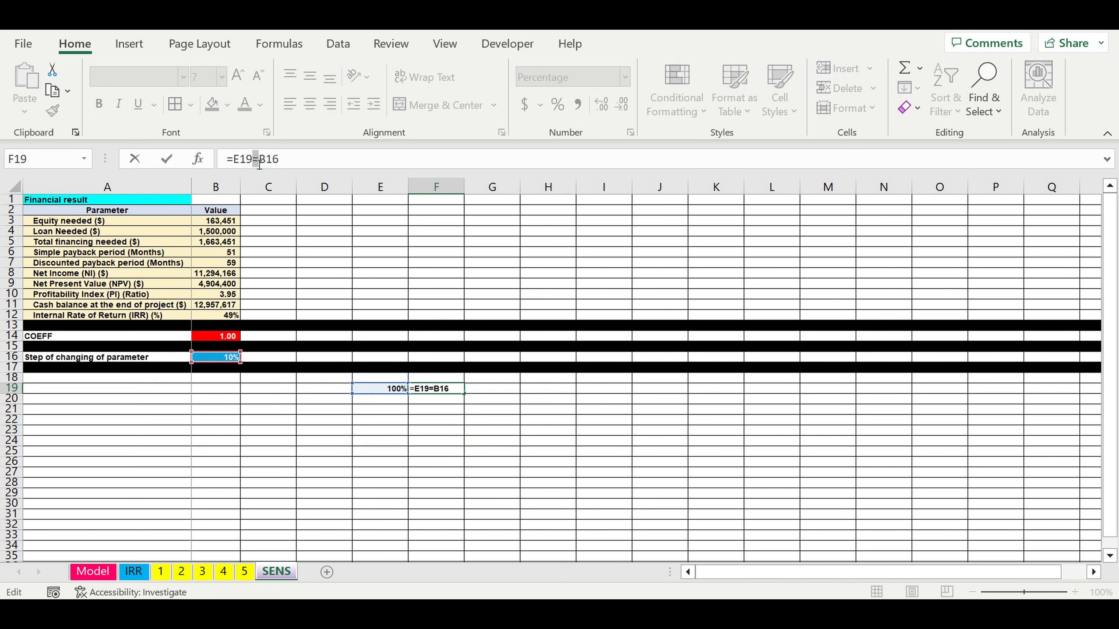
text(+)
text($B)
text($)
key(Return)
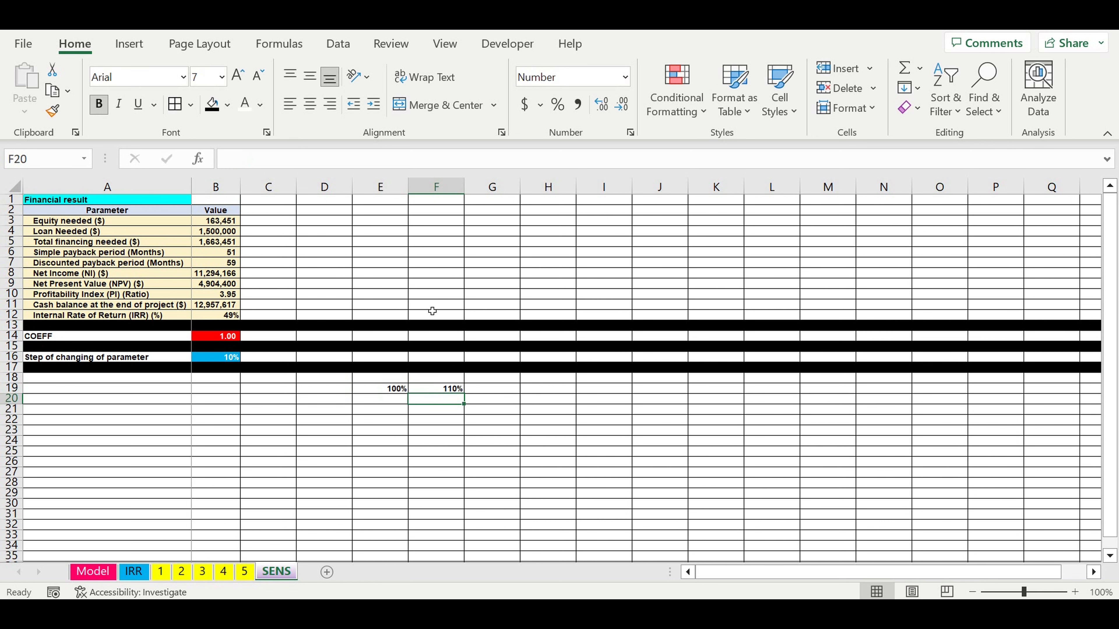
- Copy the step-up formula from F19 across to G19 and H19
click(443, 389)
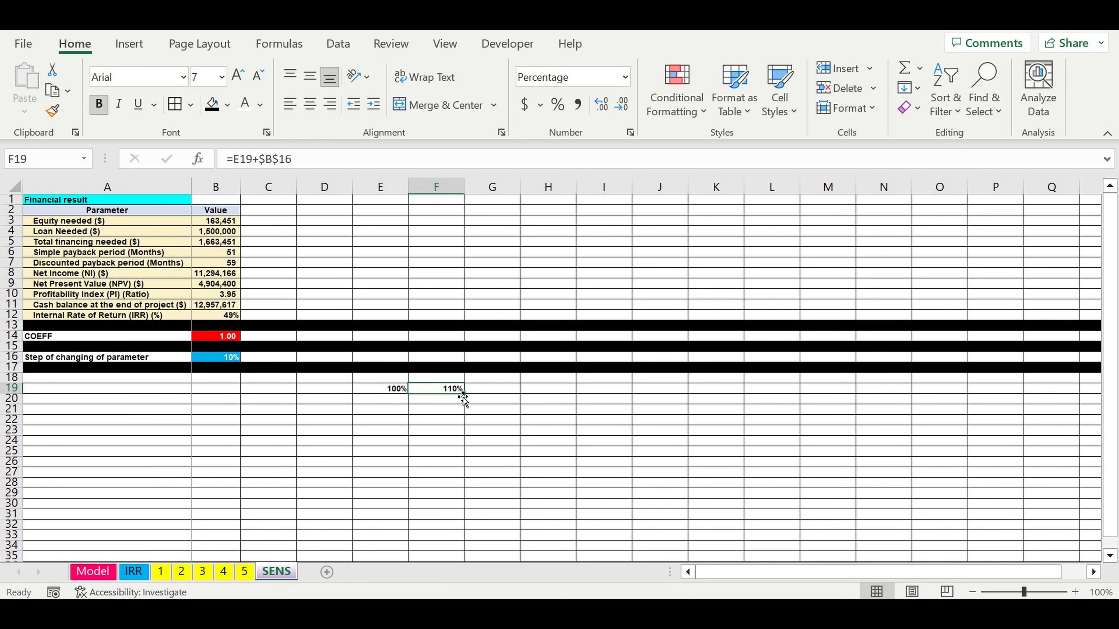
drag(463, 396, 563, 401)
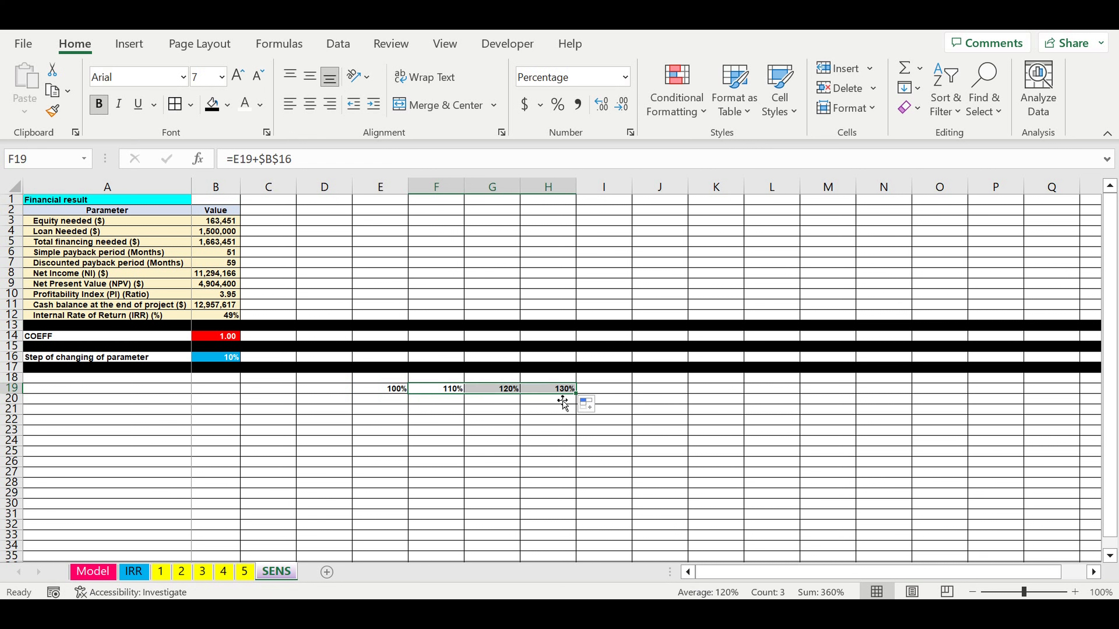
click(370, 416)
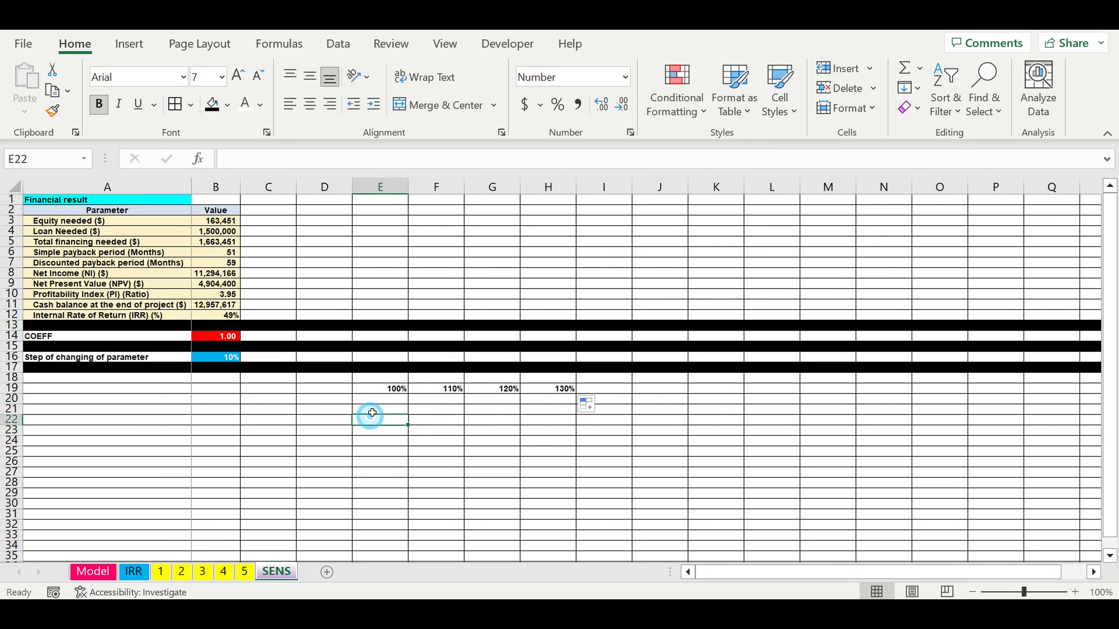
- Start an IF formula in cell D19 that tests E19-$B$16<0 and returns 0 when true
click(325, 390)
double_click(326, 393)
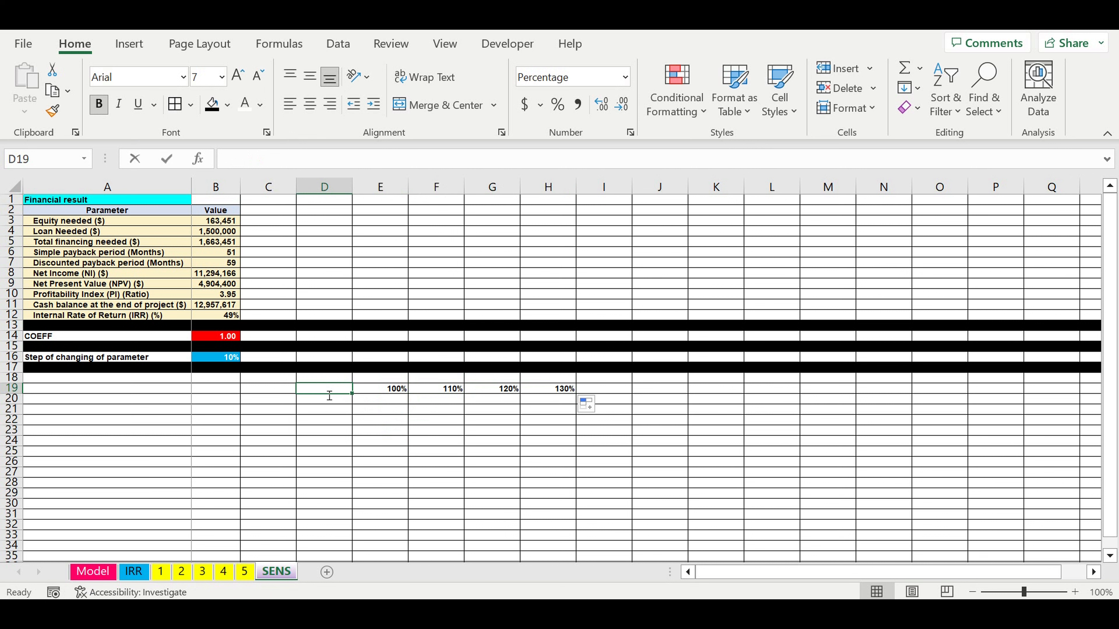
text(=)
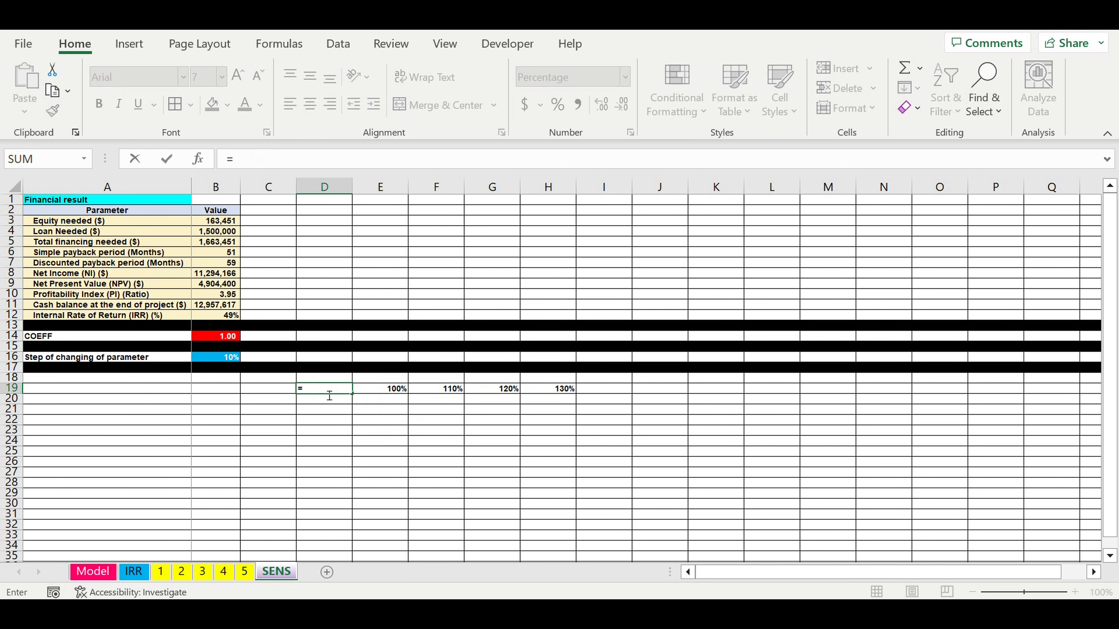
text(if)
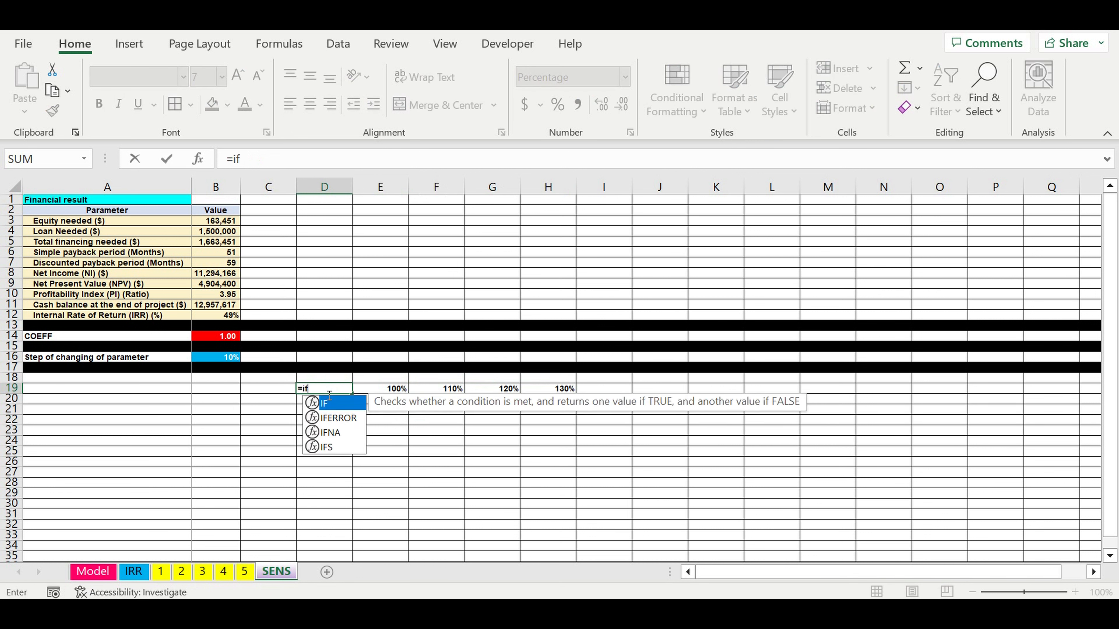
text(()
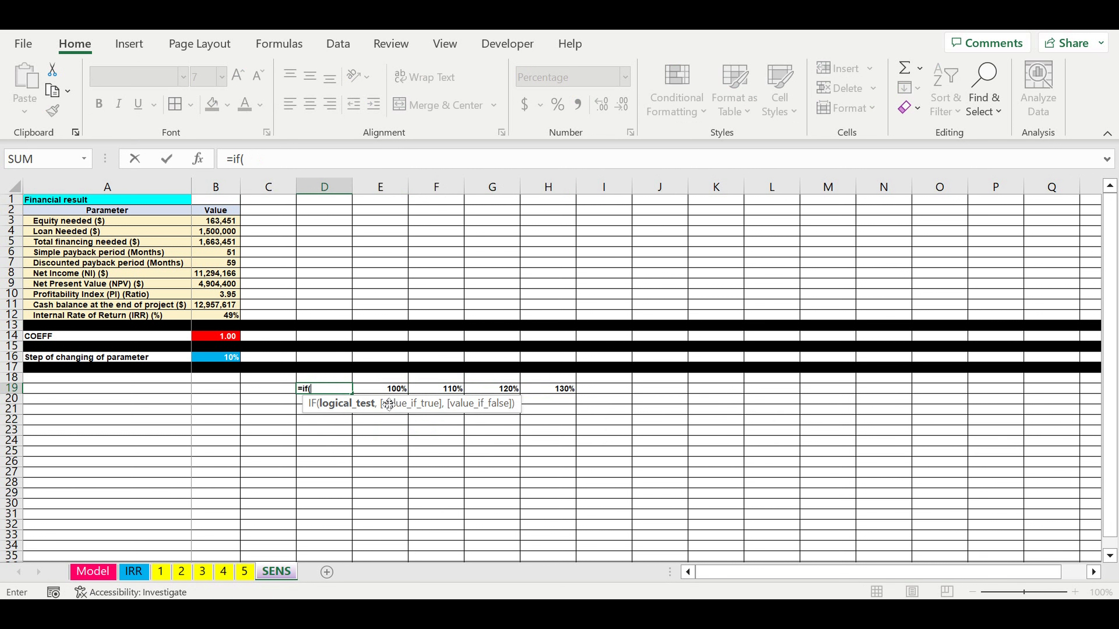
click(375, 392)
text(-)
click(224, 357)
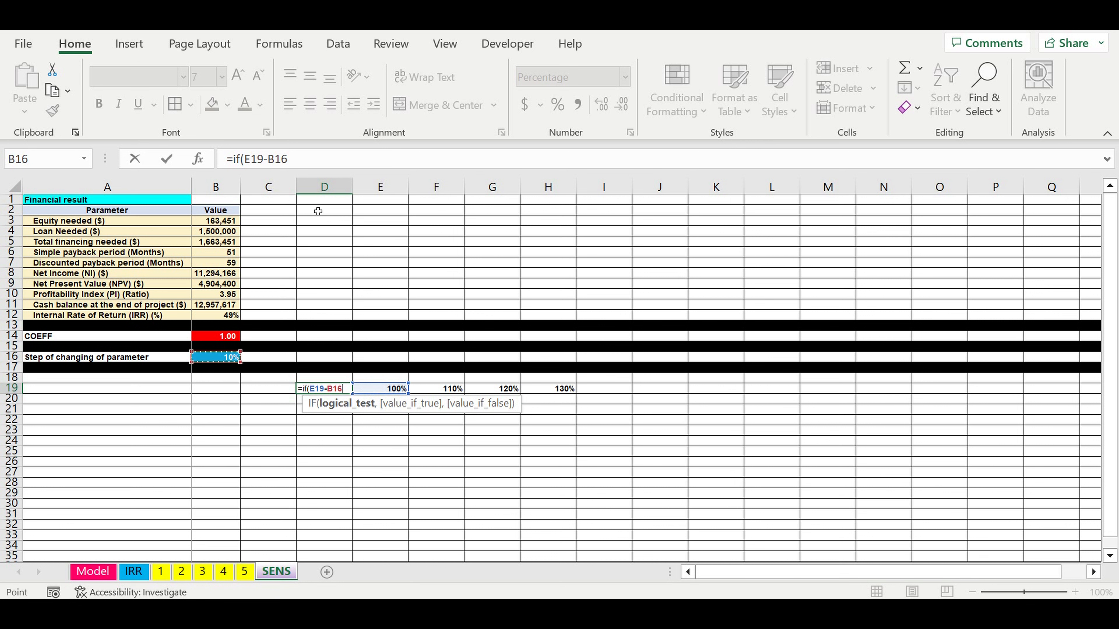
click(311, 164)
key(F4)
key(F4)
key(F4)
click(281, 155)
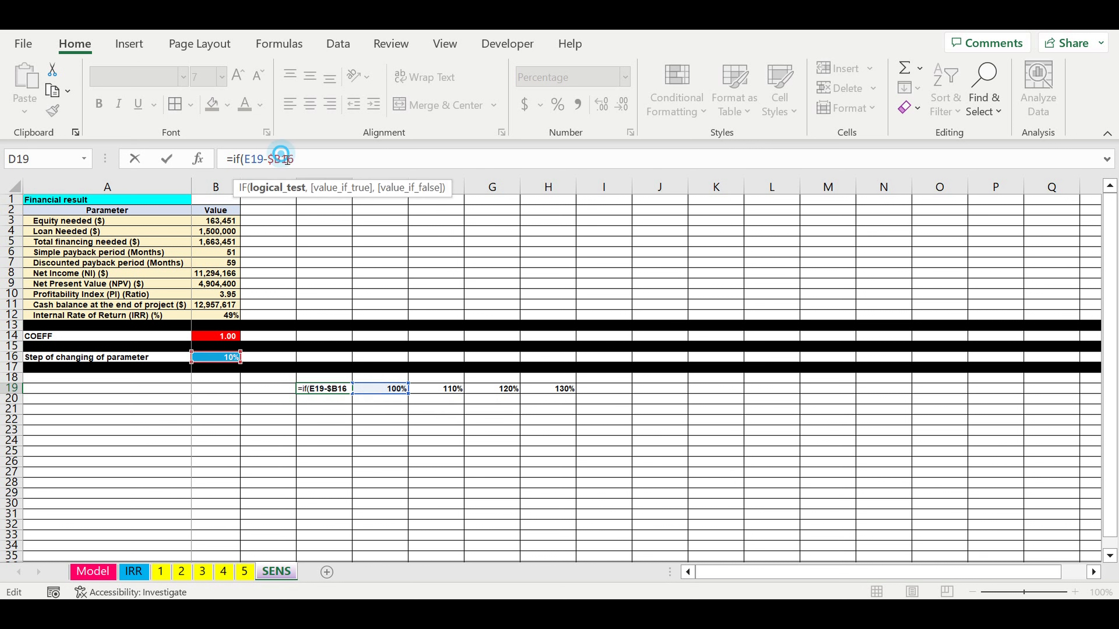
text($)
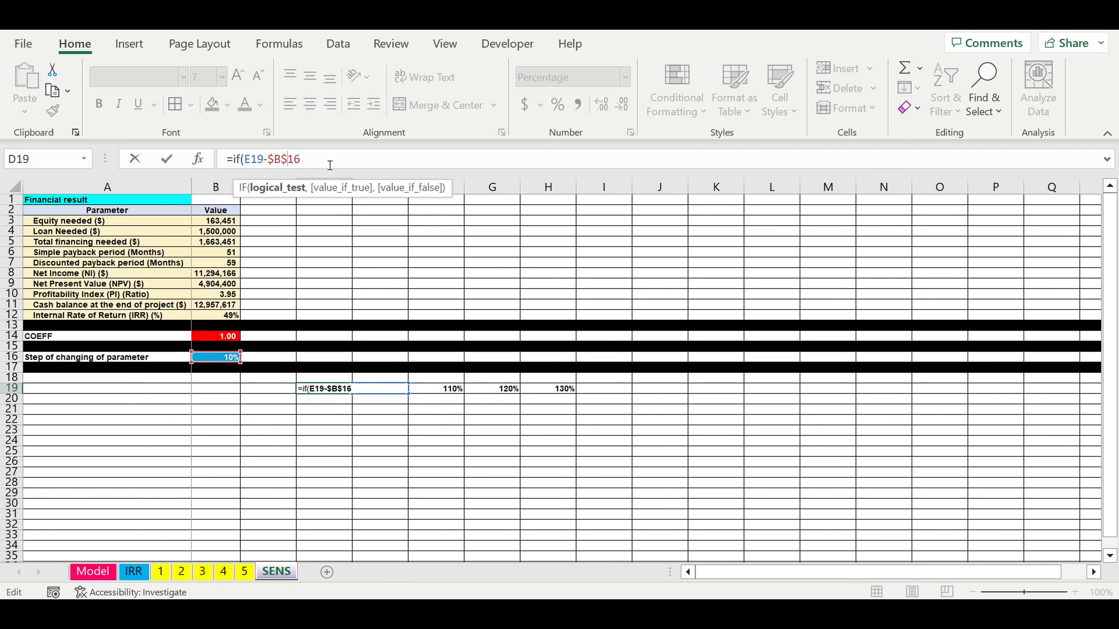
click(329, 166)
text(<0,0,)
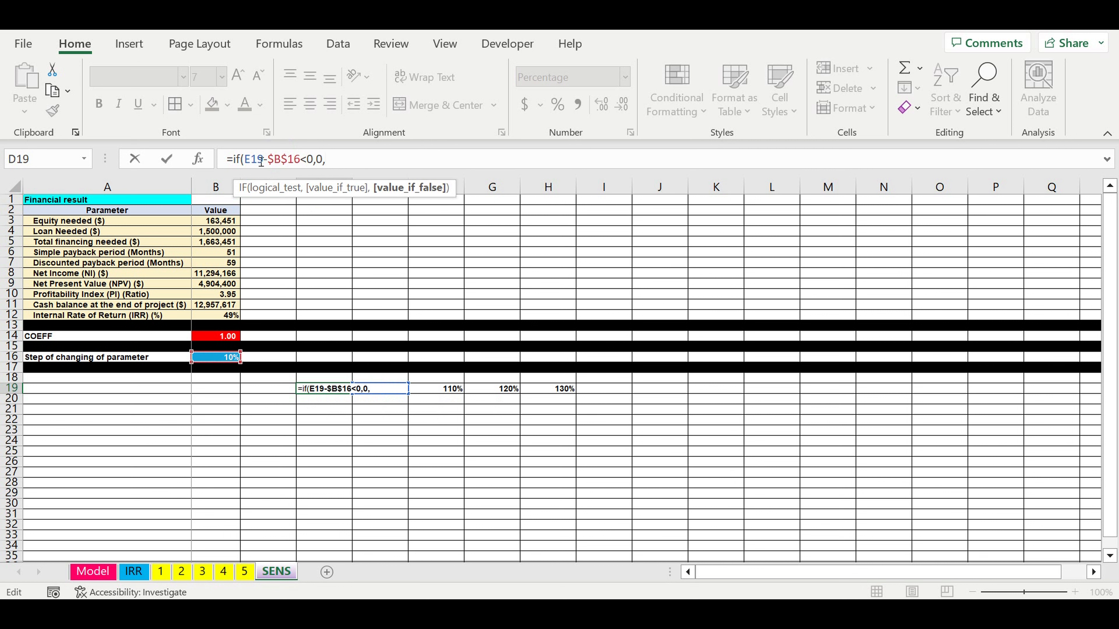
- Complete the D19 formula with E19-$B$16 as the value if false, giving =IF(E19-$B$16<0,0,E19-$B$16)
drag(246, 159, 307, 163)
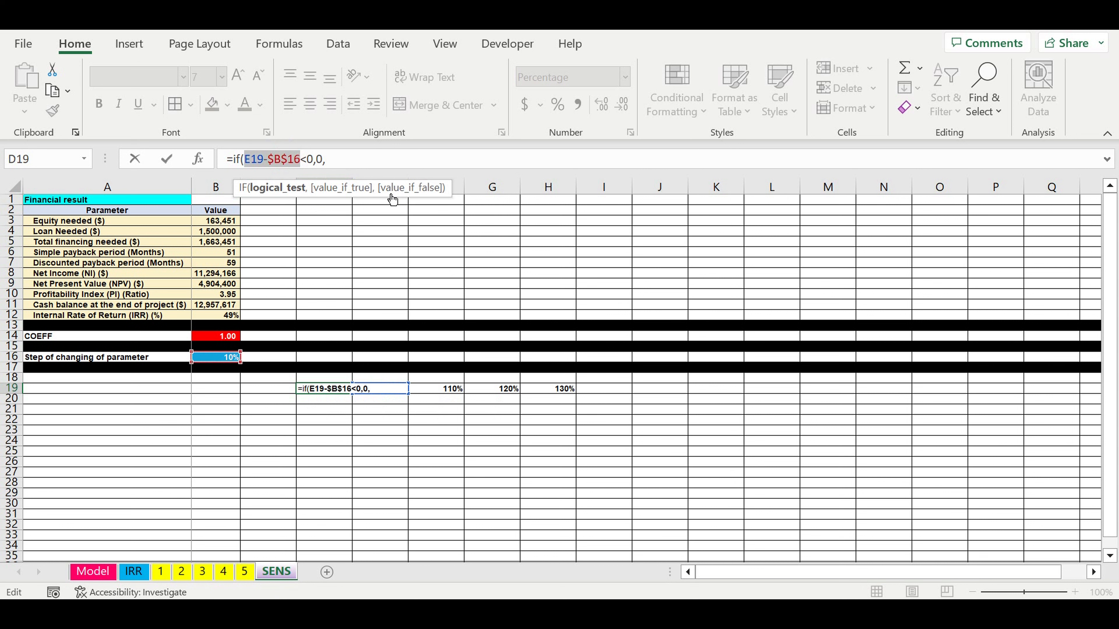
key(ctrl+c)
click(389, 165)
key(ctrl+v)
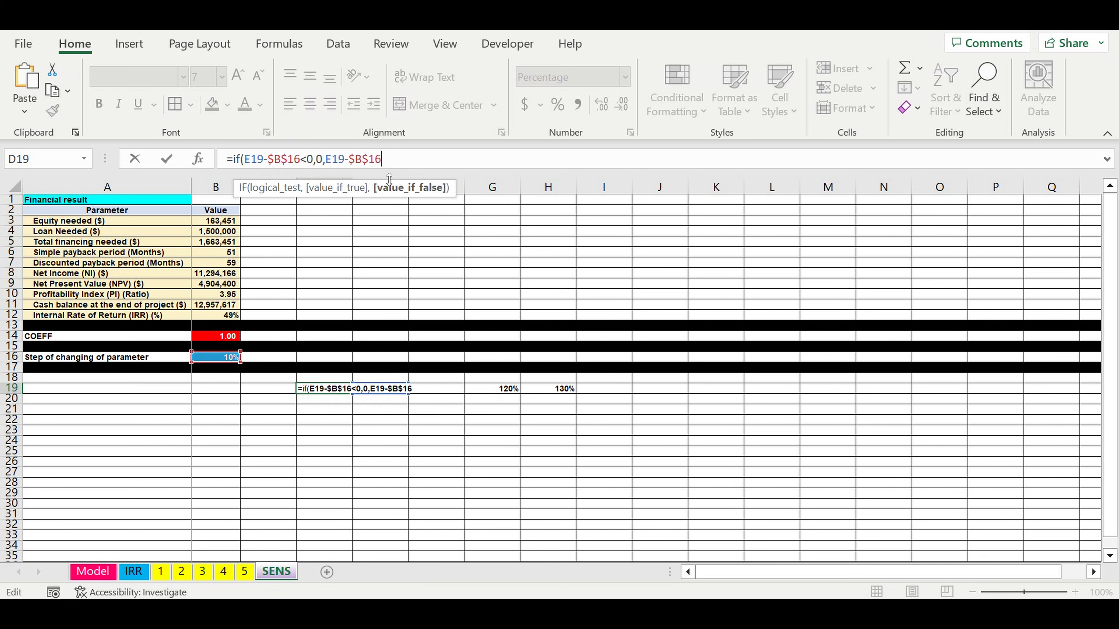
text())
key(Return)
- Copy the step-down formula from D19 across to C19 and B19 and centre these three cells
click(339, 389)
drag(356, 396, 211, 395)
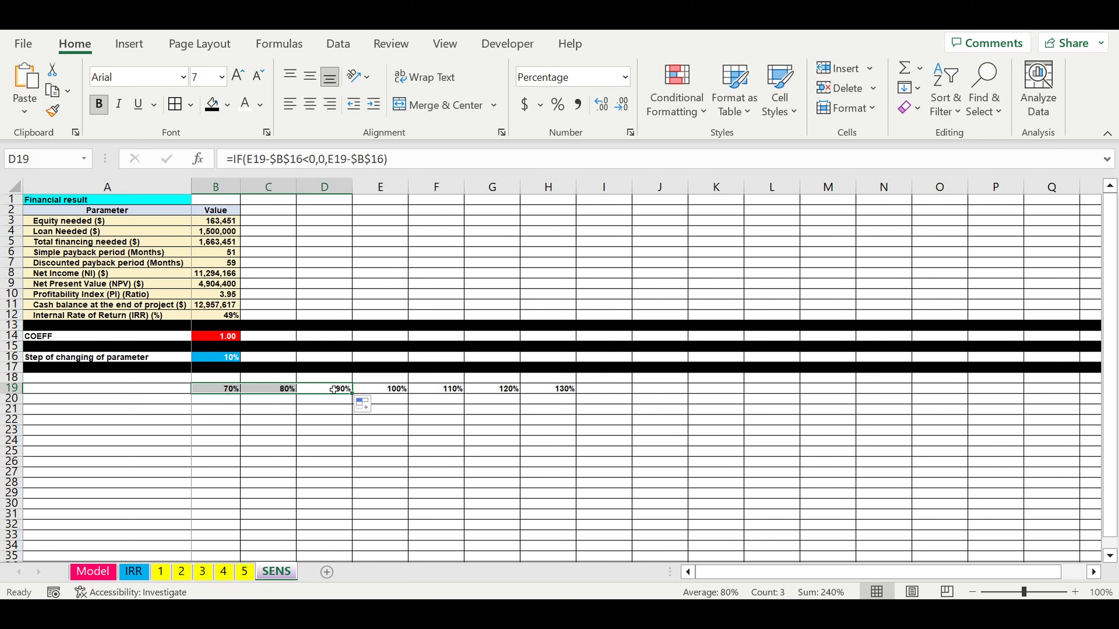
click(310, 105)
- Fill the percentage cells B19:H19 with light blue and centre their contents
drag(564, 388, 217, 390)
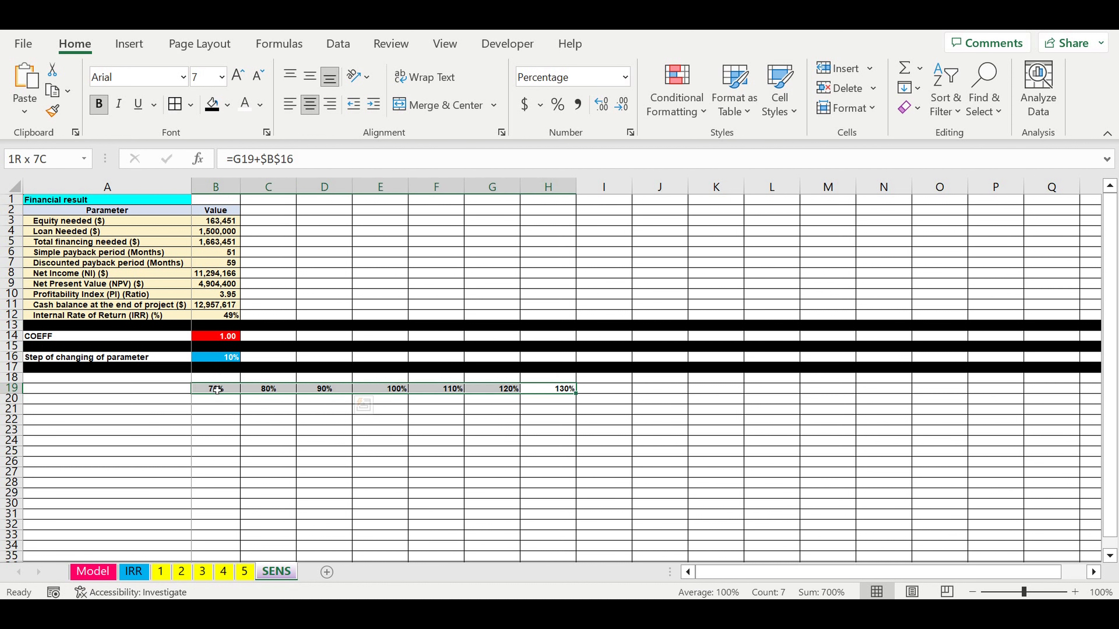
click(228, 106)
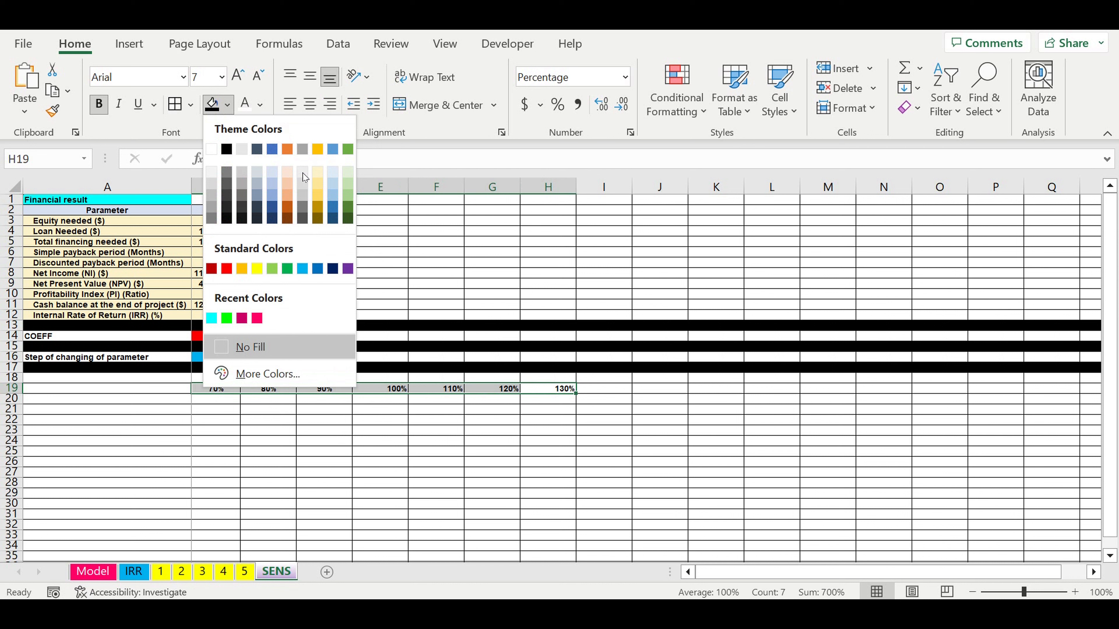
click(303, 173)
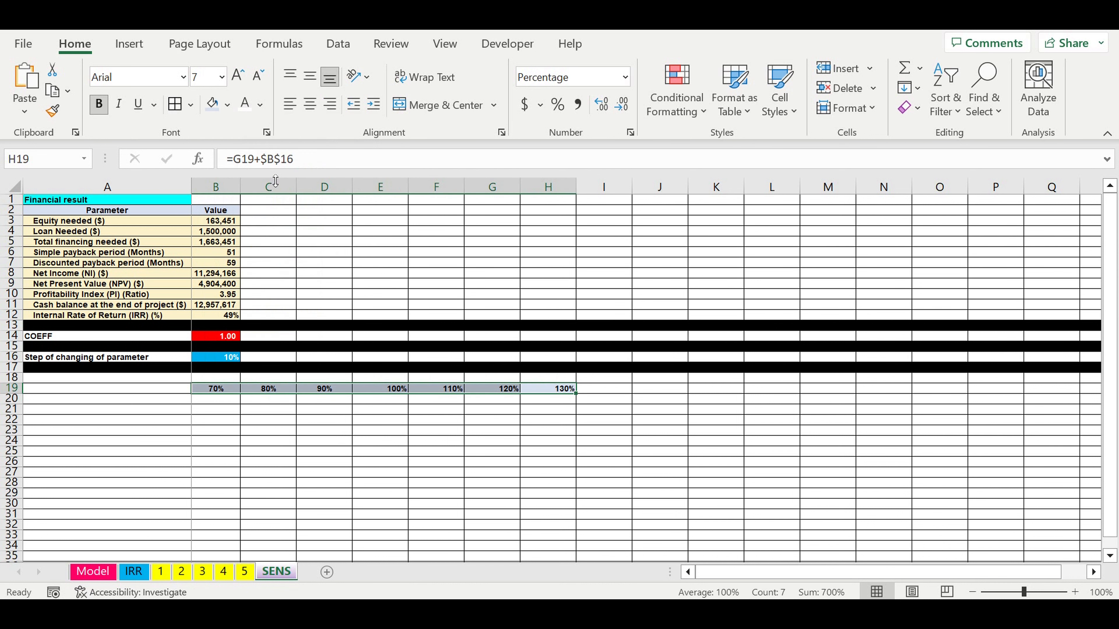
click(308, 110)
- Link cell A19 to the Parameter heading with =A2 and centre it
click(176, 387)
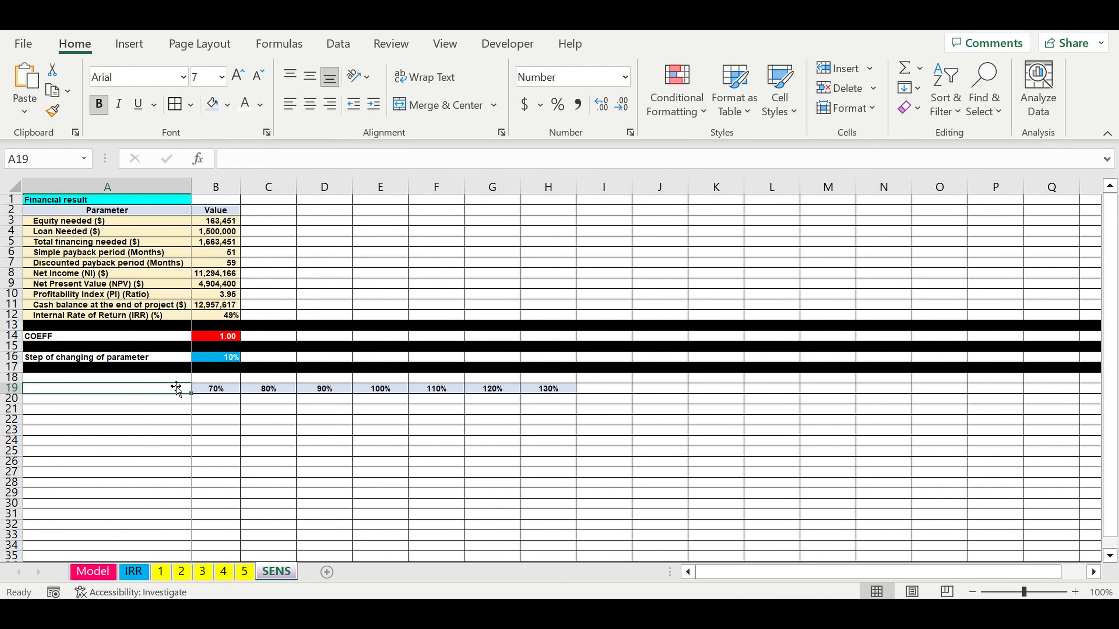
click(145, 211)
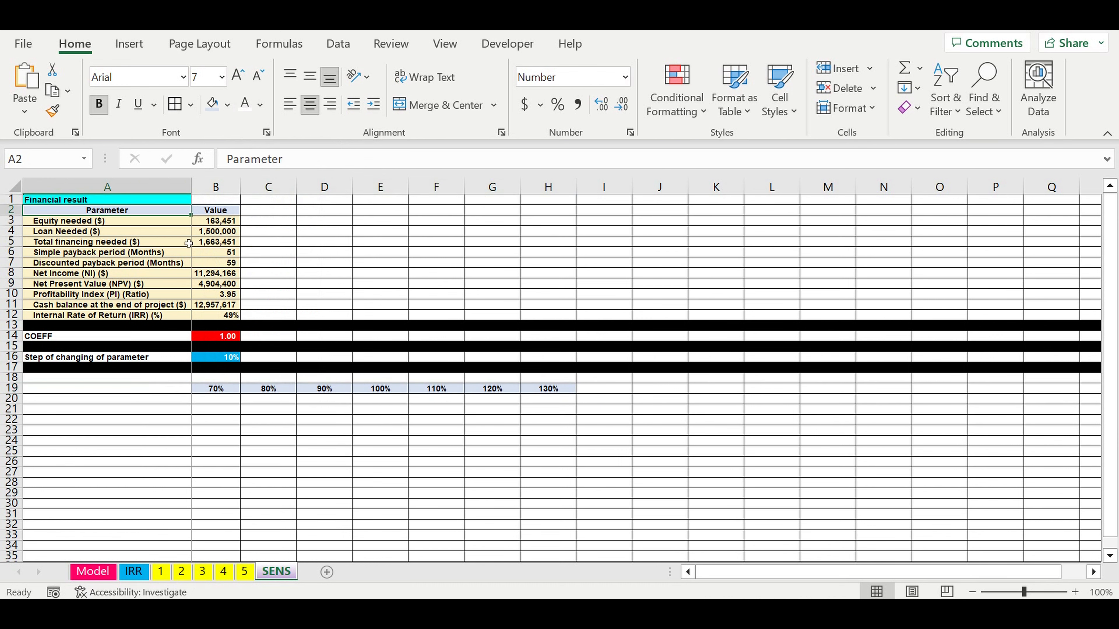
click(153, 390)
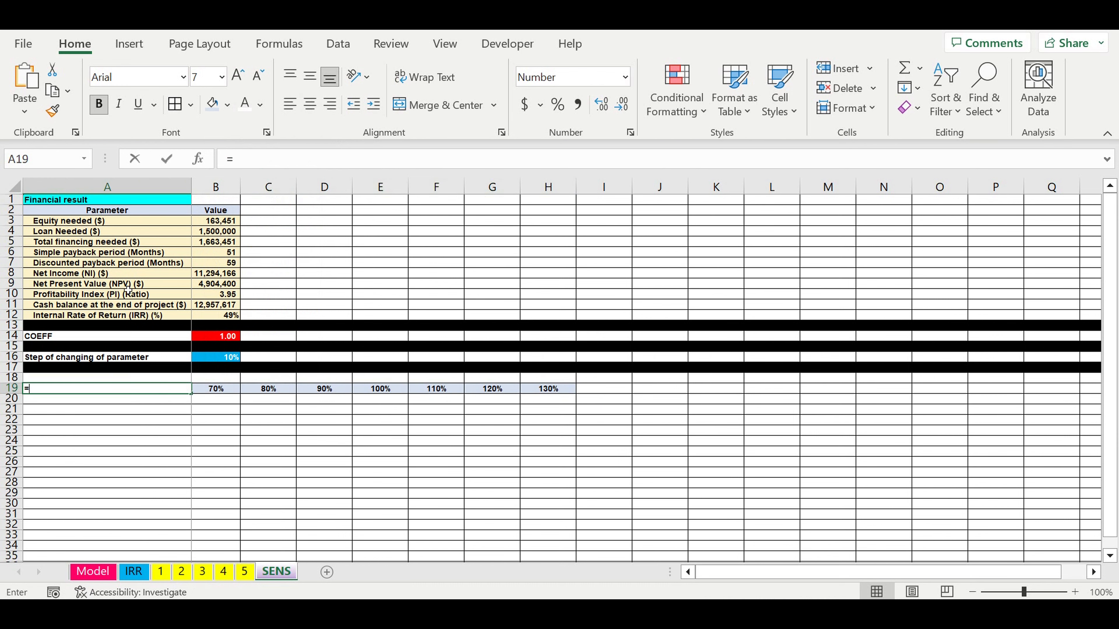
click(129, 214)
key(Return)
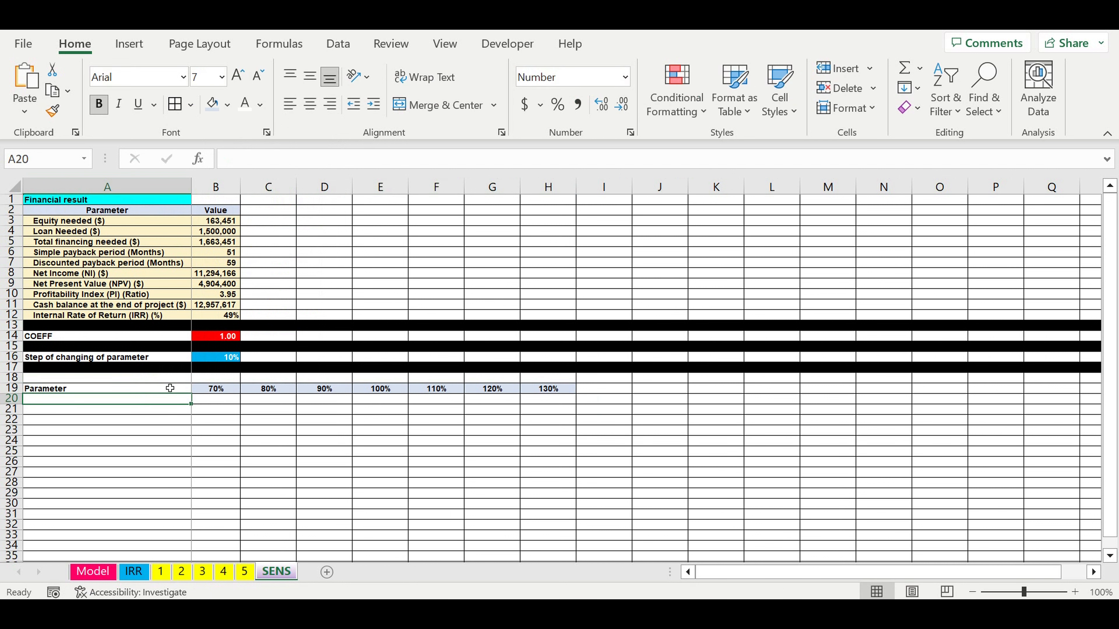
click(167, 389)
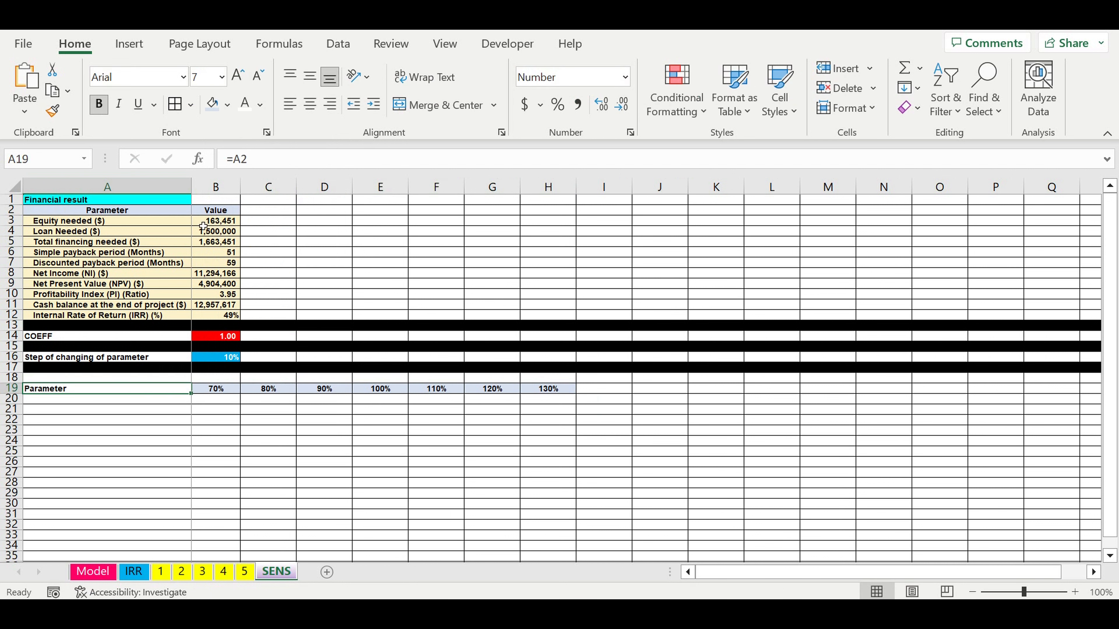
click(311, 104)
- Enter the title Analysis in cell A18 and fill the cell with bright green
click(165, 376)
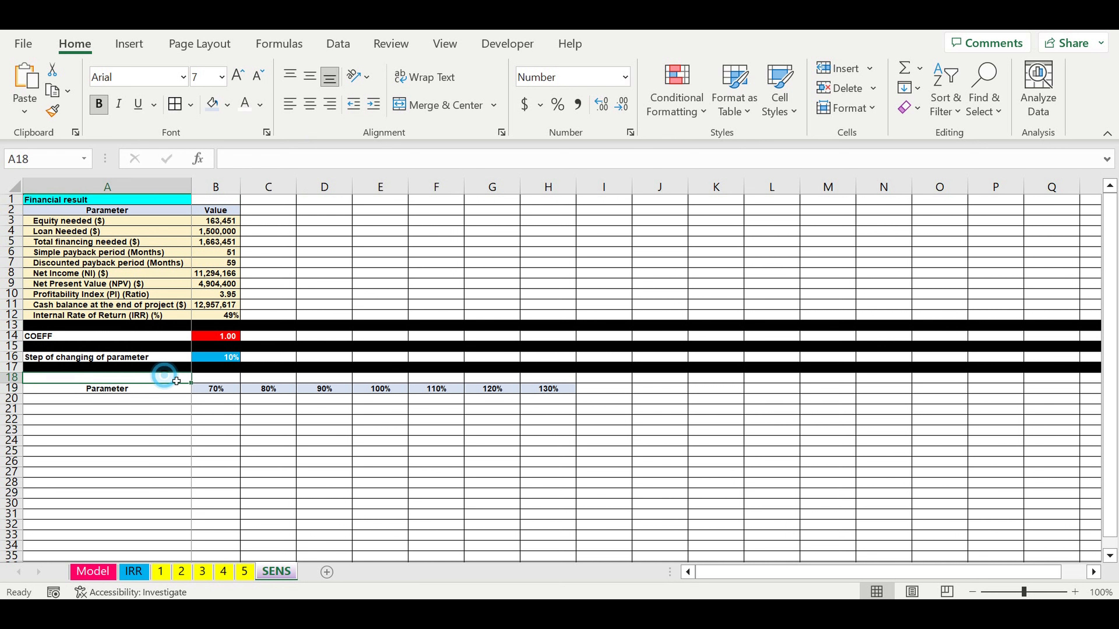
text(Ana)
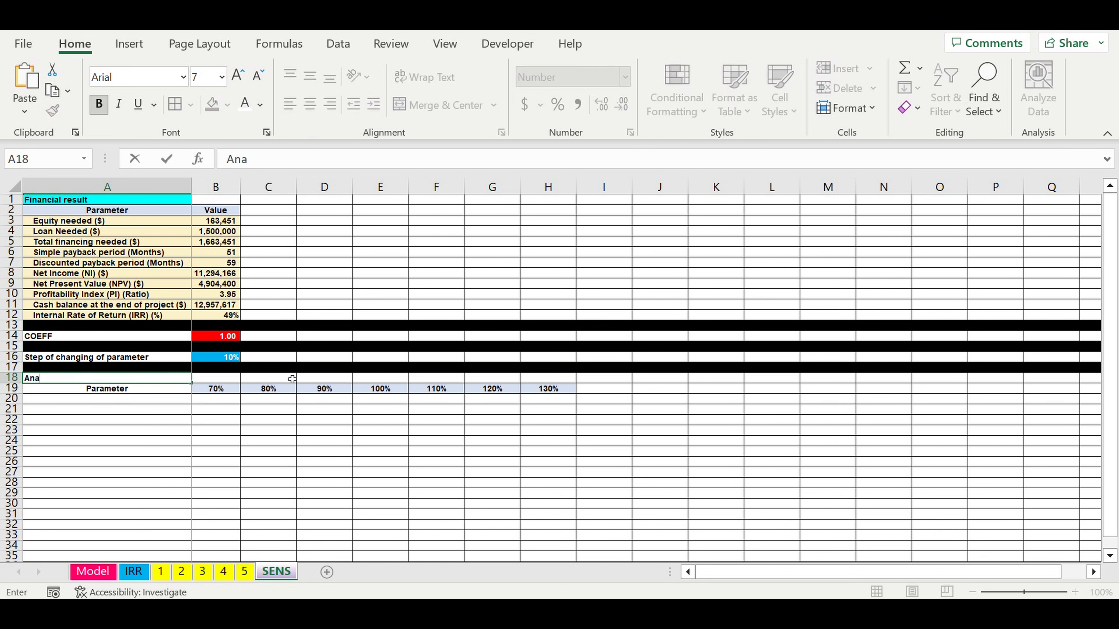
text(lysis)
key(Return)
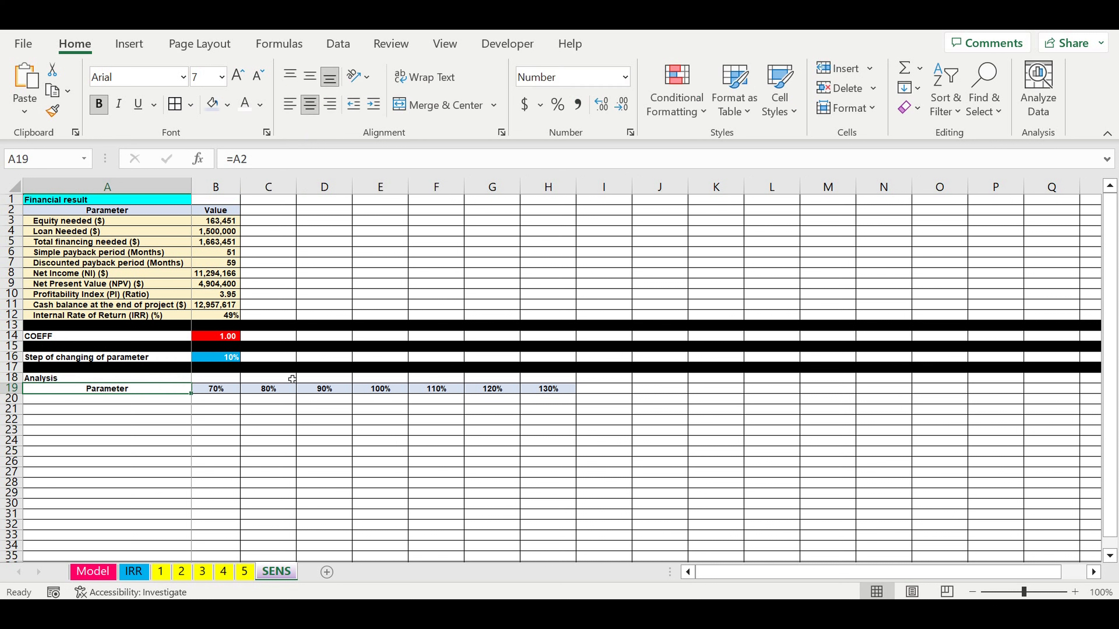
click(164, 379)
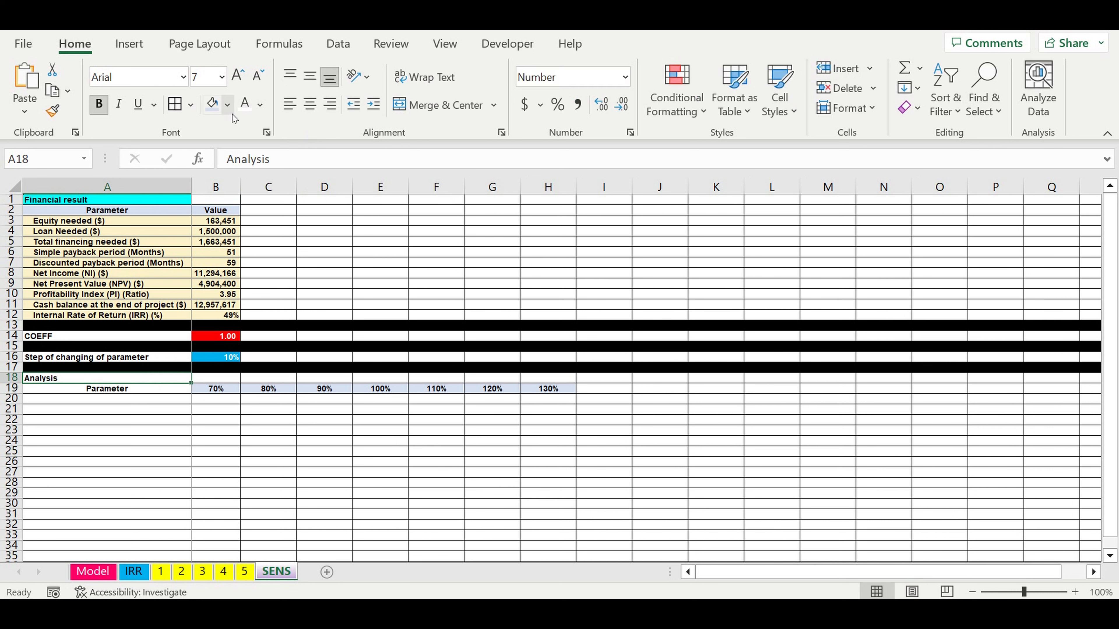
click(226, 113)
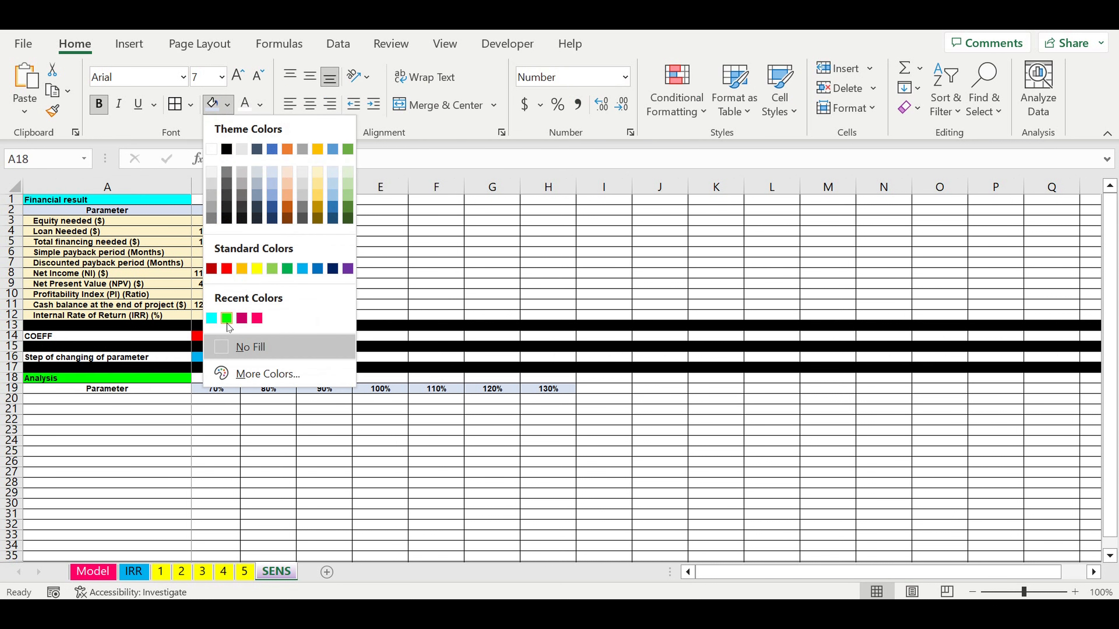
click(227, 318)
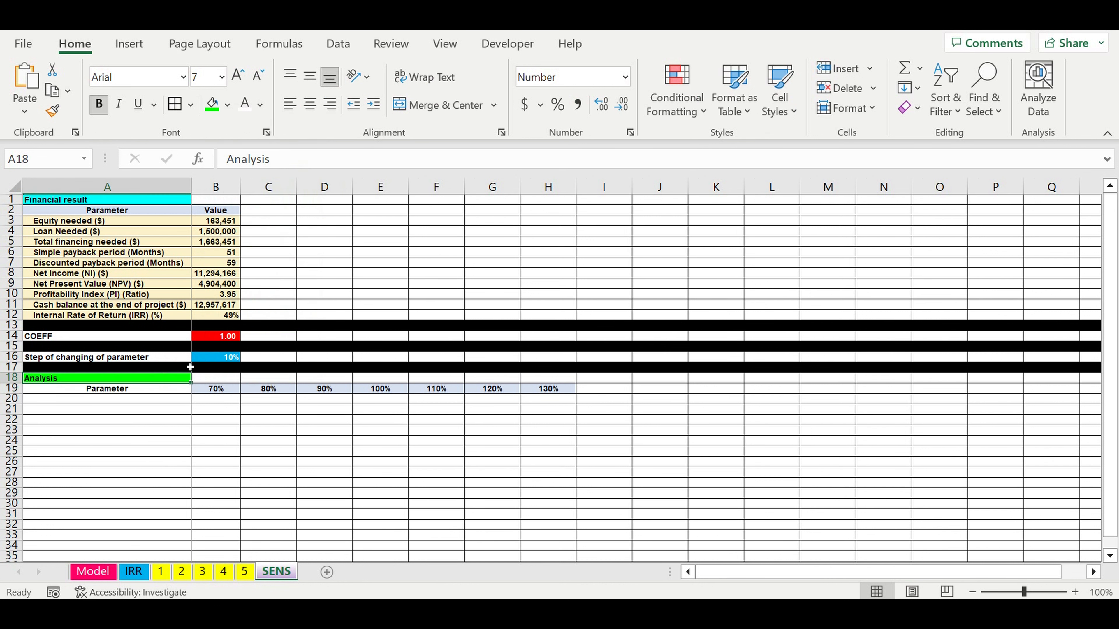
- Fill the Parameter heading in cell A19 with light blue
key(Down)
click(228, 105)
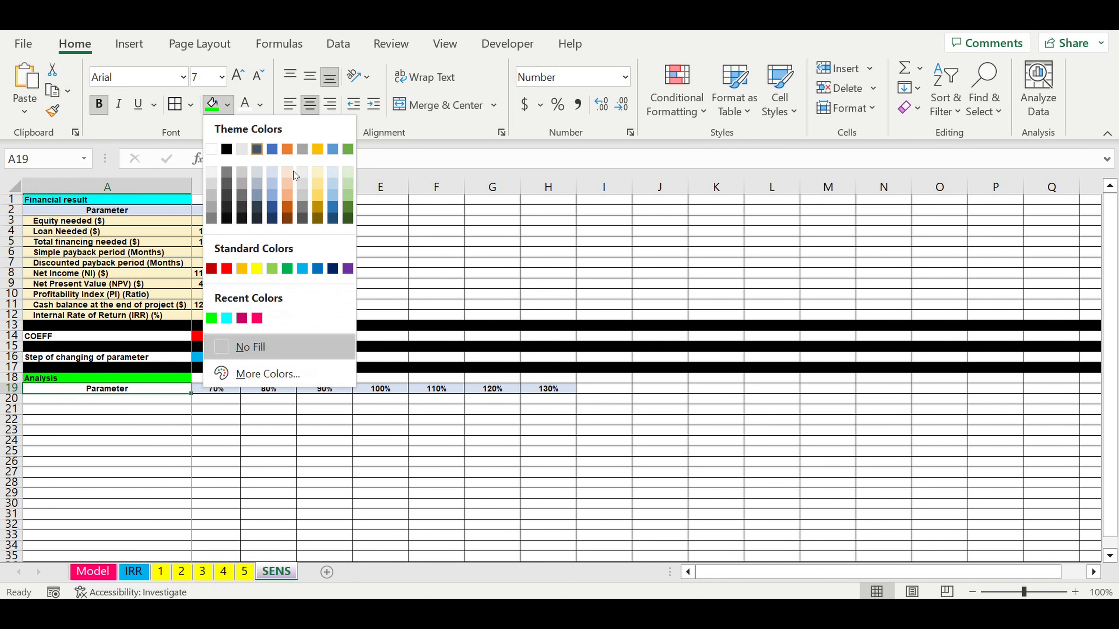
click(333, 174)
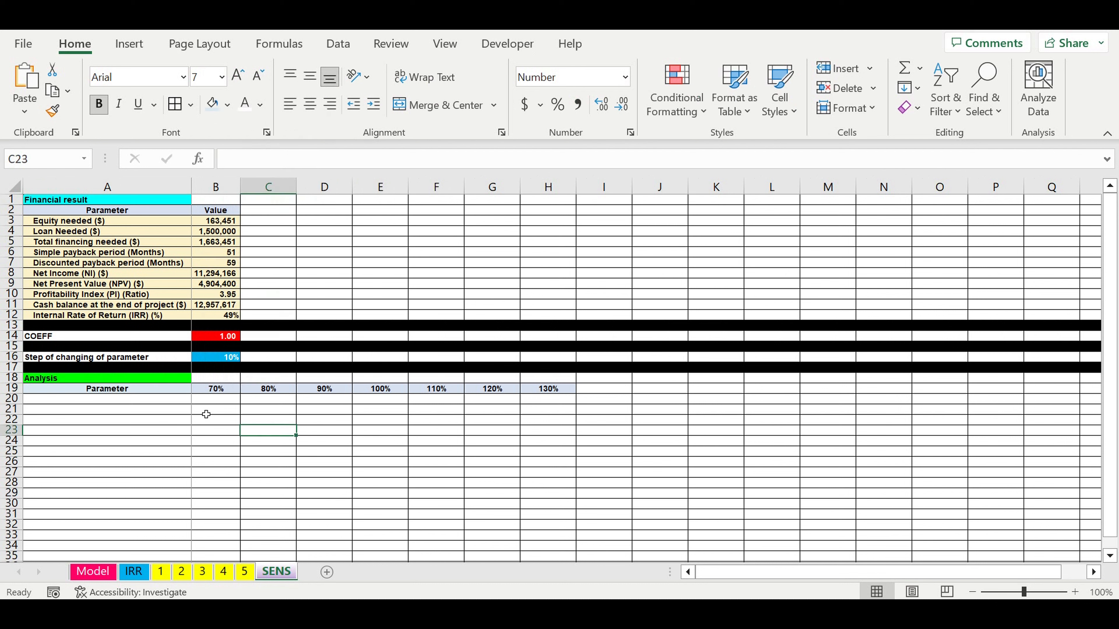
- Link cell A20 to the Equity needed ($) label with =A3 and indent it one level
click(175, 404)
text(=)
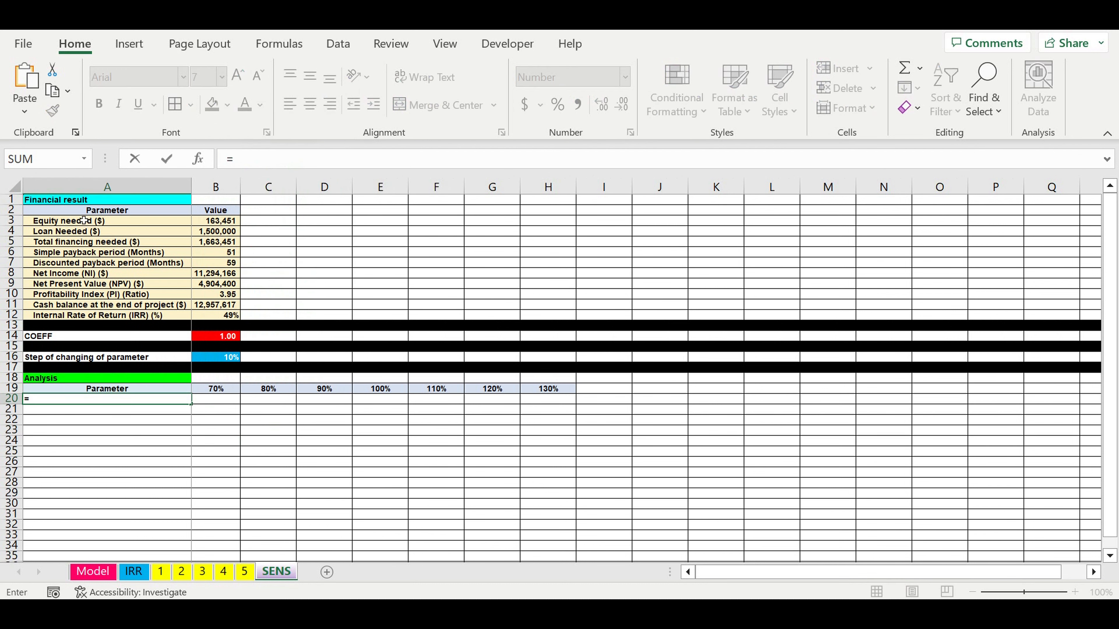
click(133, 221)
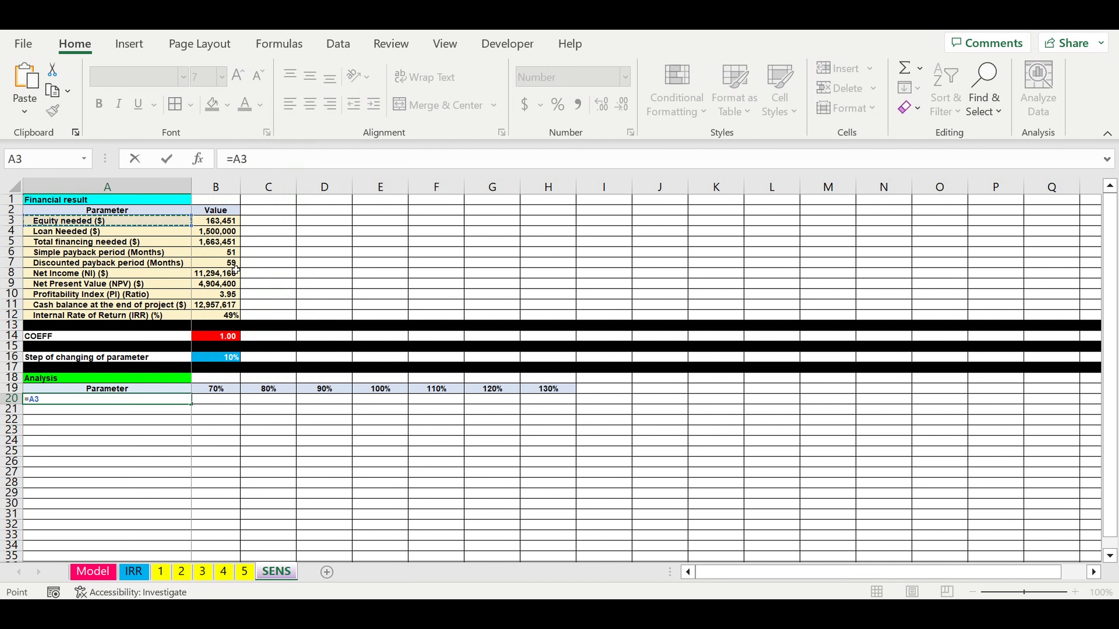
key(Return)
key(Up)
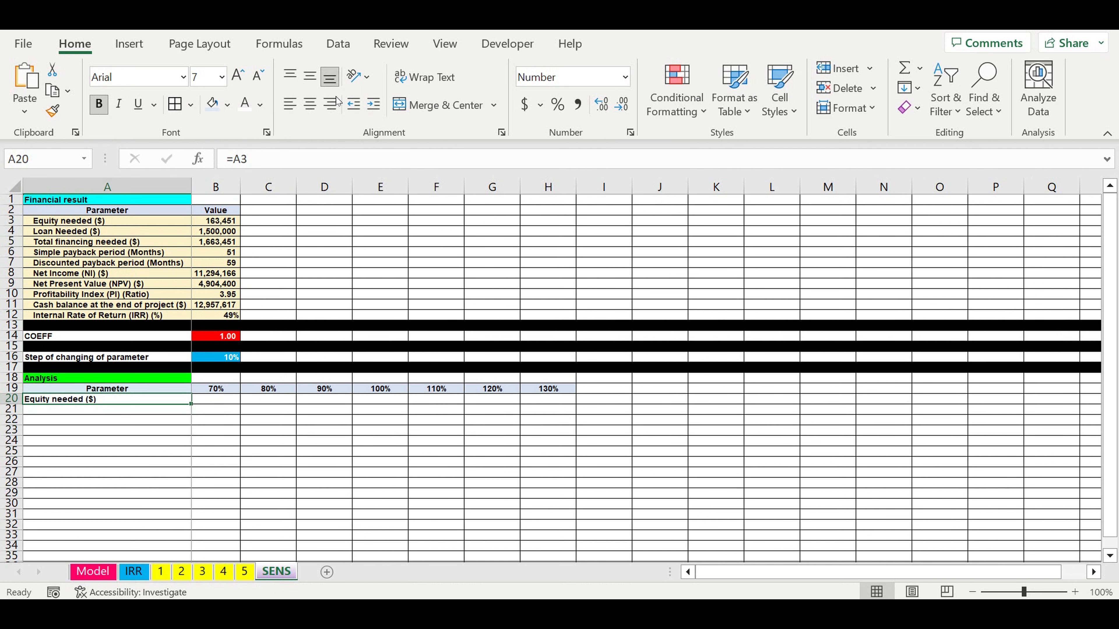
click(374, 104)
- Copy the label formula from A20 down through A32 and clear the surplus entries in A30:A32
scroll(275, 417, down, 1)
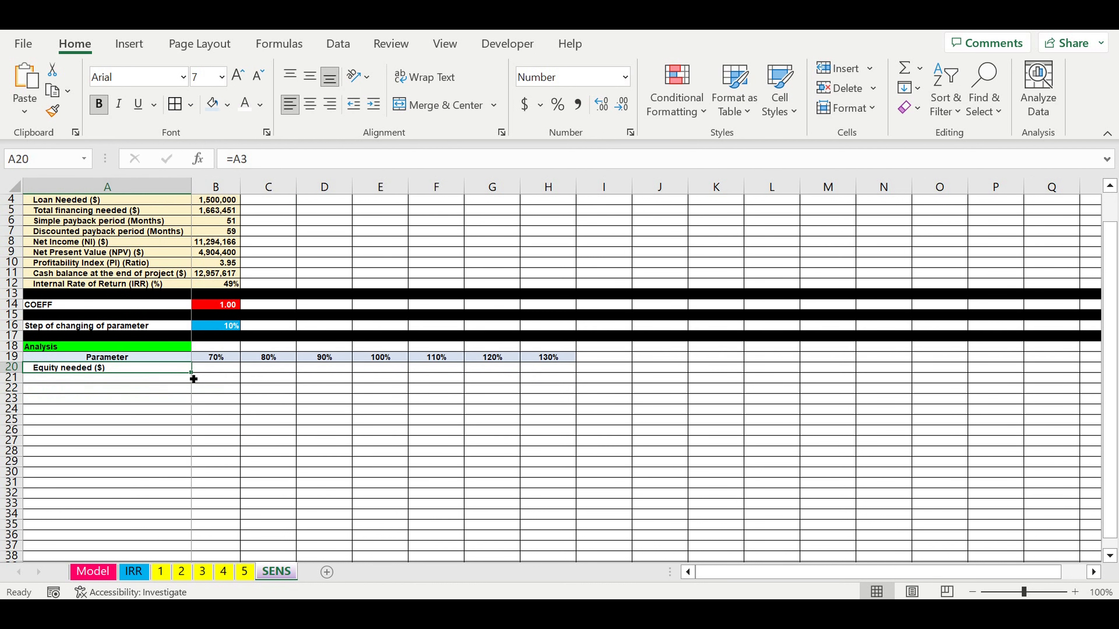
drag(194, 379, 202, 501)
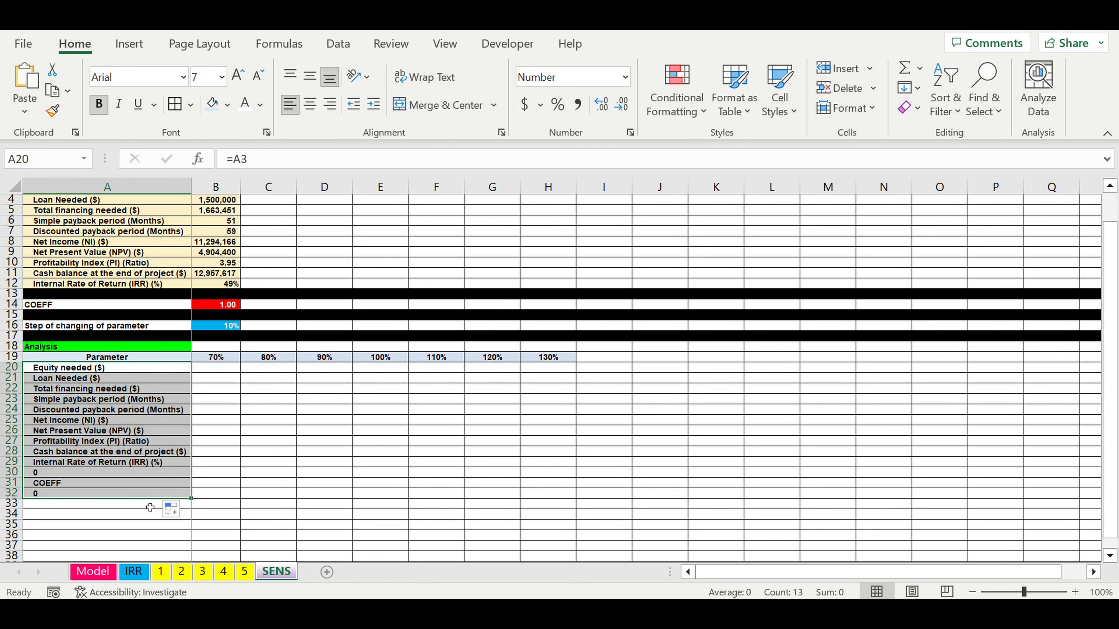
drag(106, 474, 102, 497)
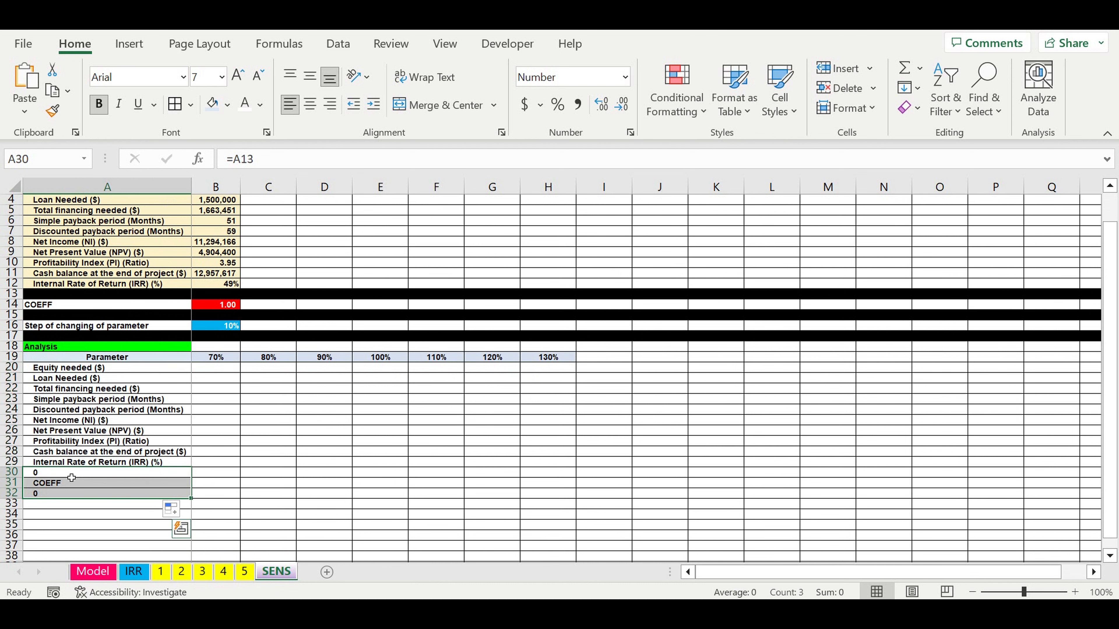
key(Delete)
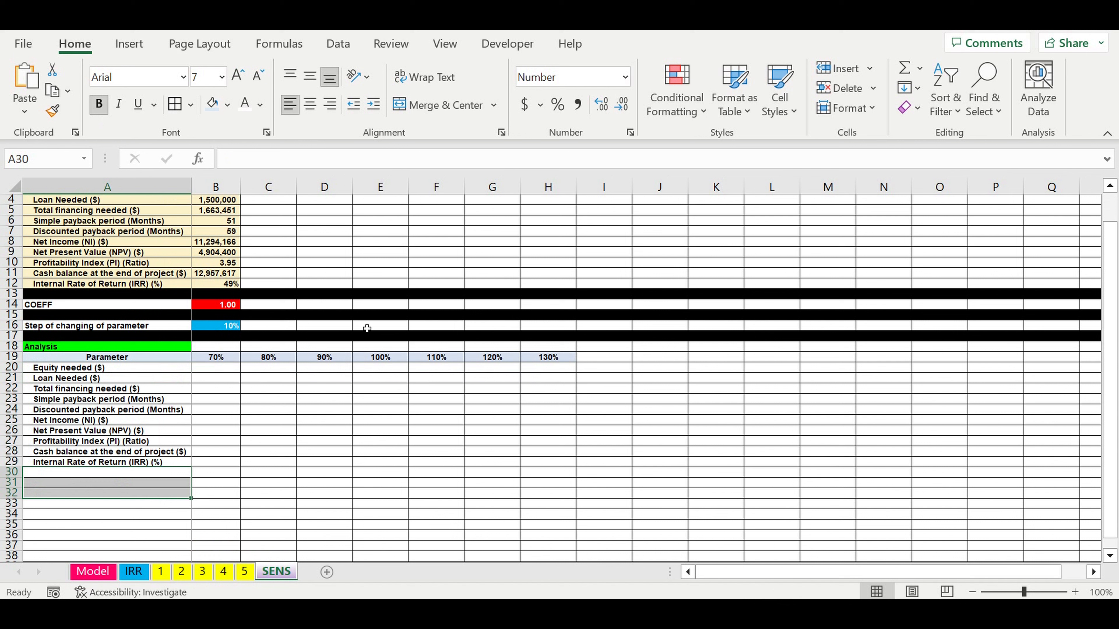
click(329, 443)
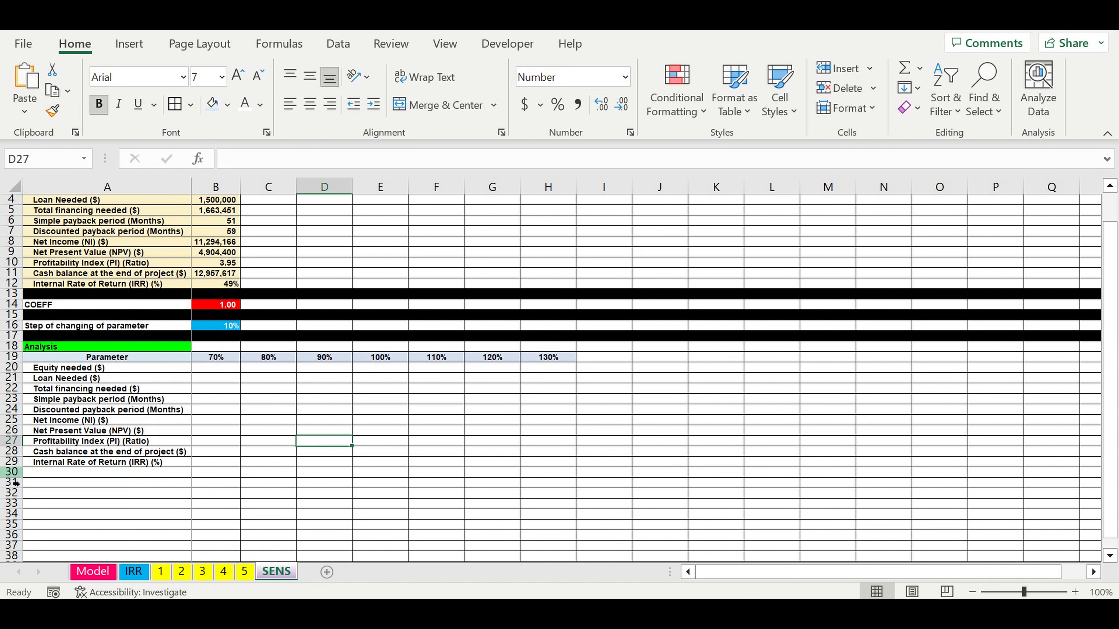
- Fill the whole of row 30 below the Analysis table with black
click(12, 472)
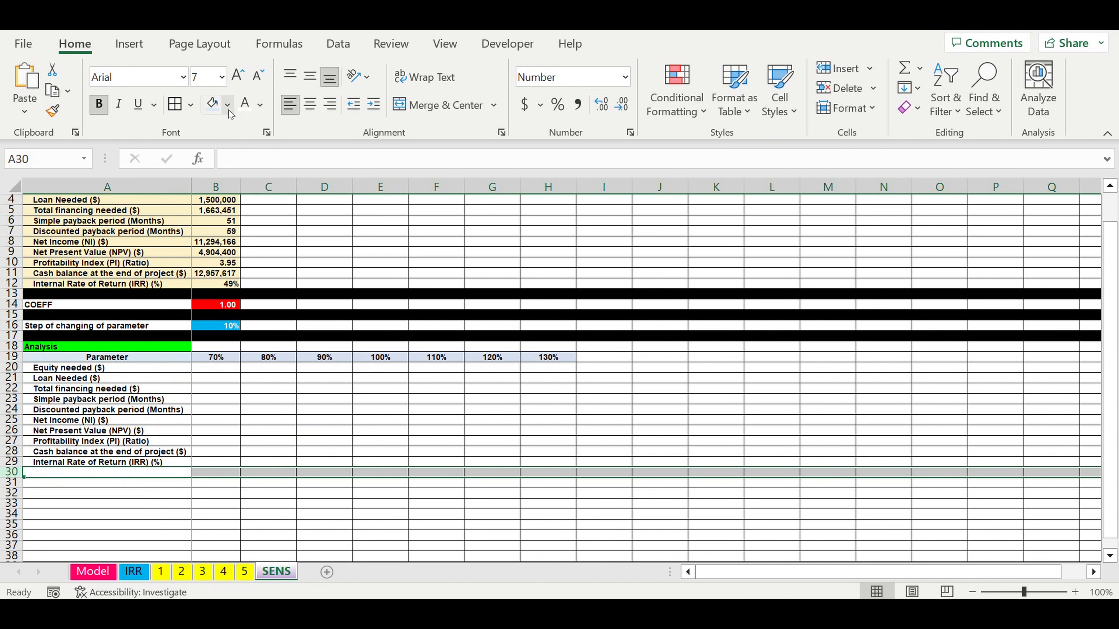
click(228, 109)
click(228, 152)
click(318, 399)
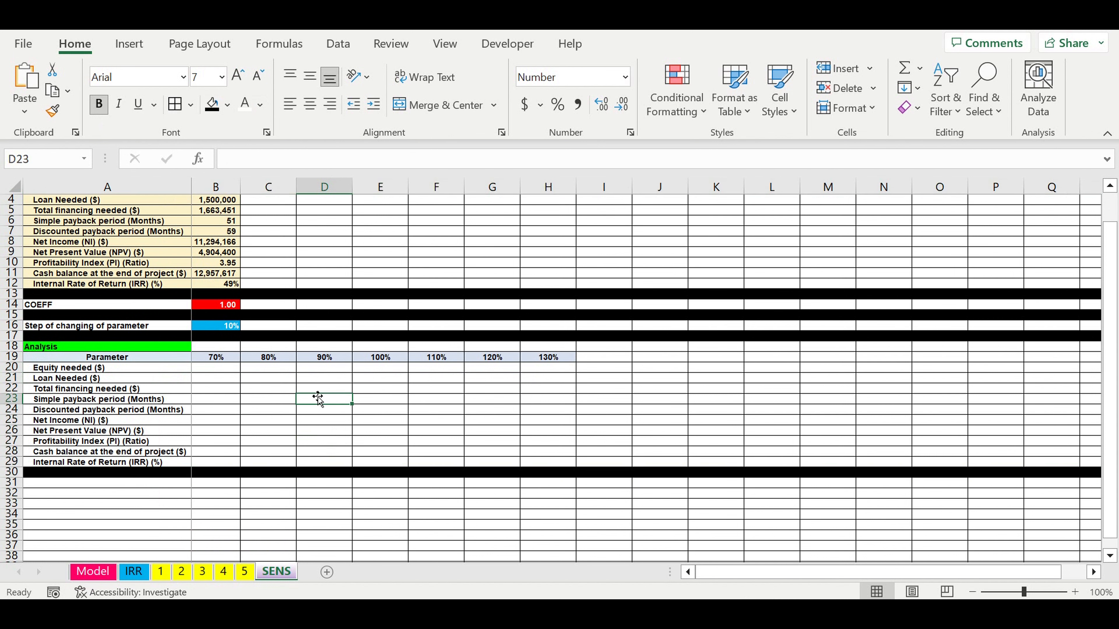
- Paste the formatting and values of the results in B3:B12 into B20:B29 and extend them across to column H
scroll(318, 399, up, 1)
click(218, 224)
drag(218, 224, 218, 316)
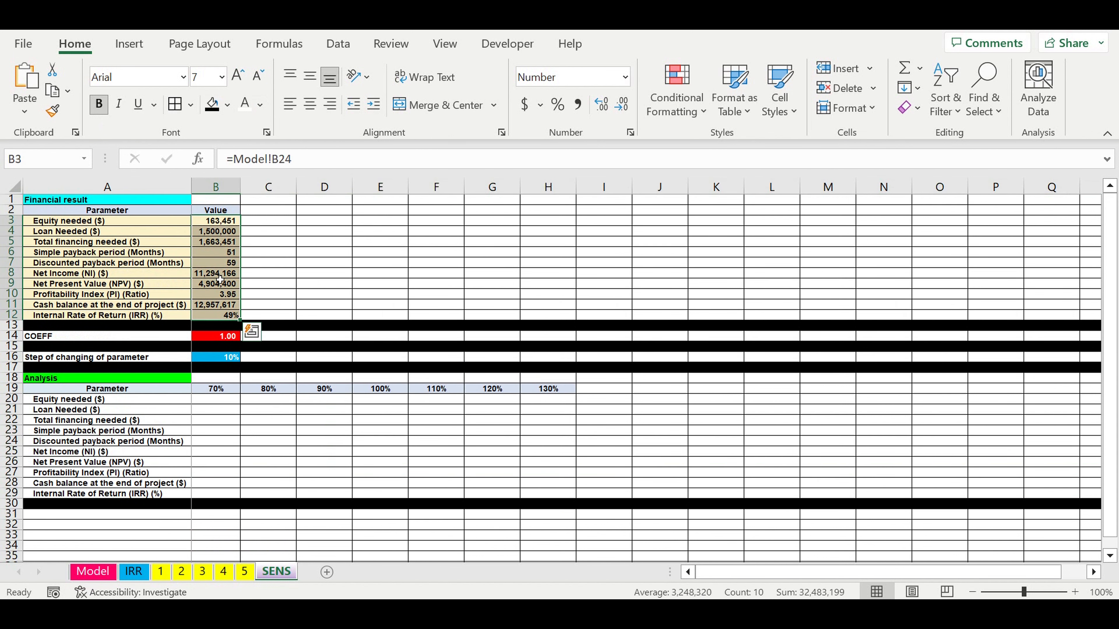
right_click(216, 262)
click(262, 130)
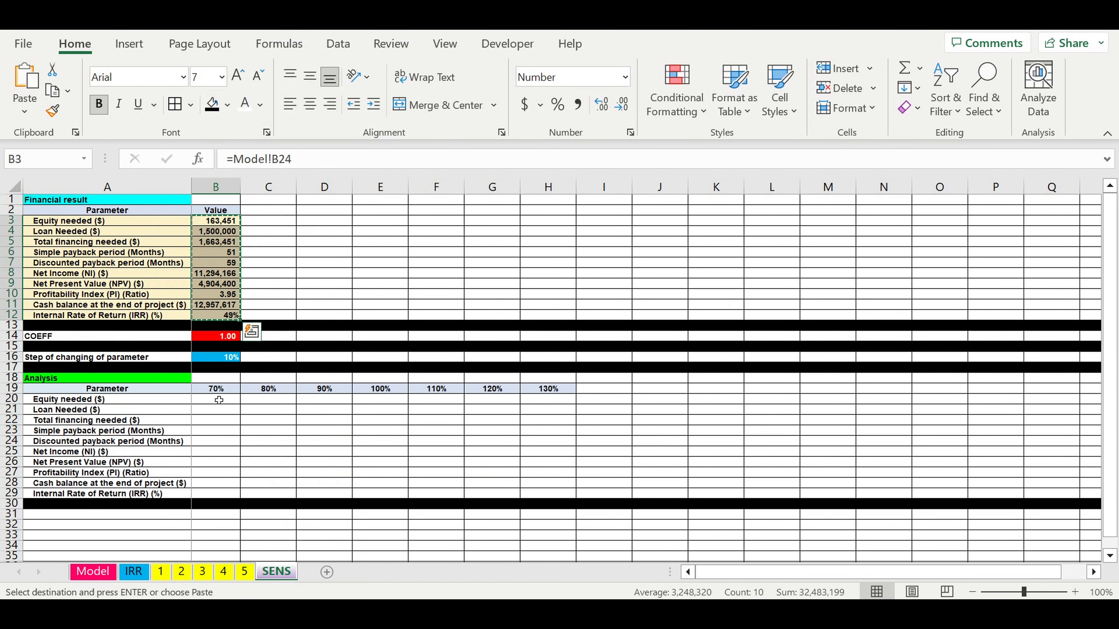
click(217, 399)
right_click(217, 399)
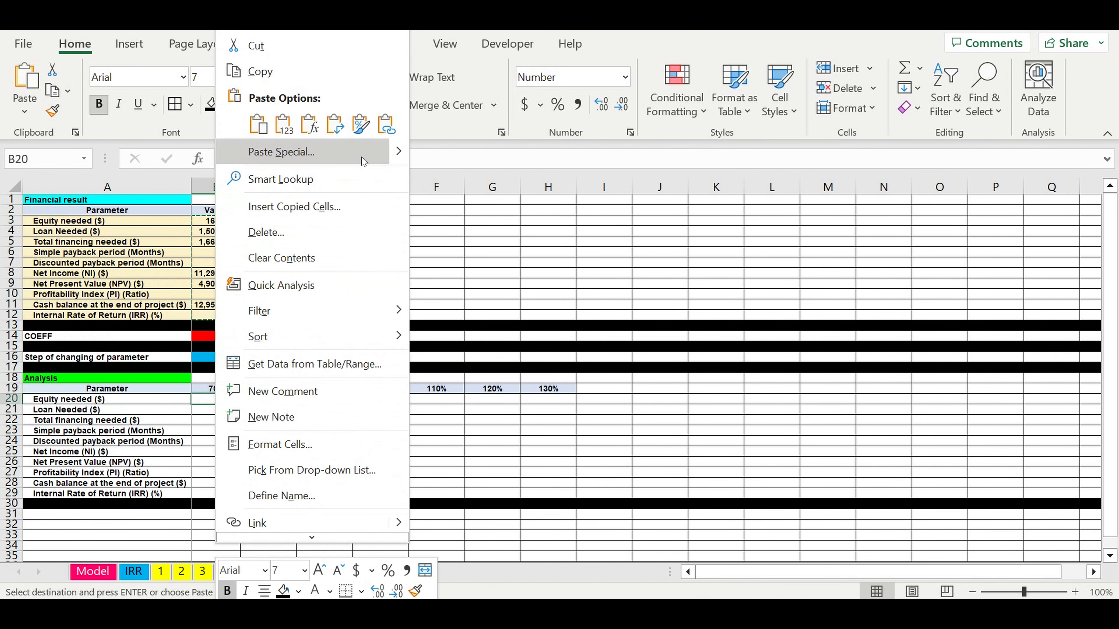
click(361, 124)
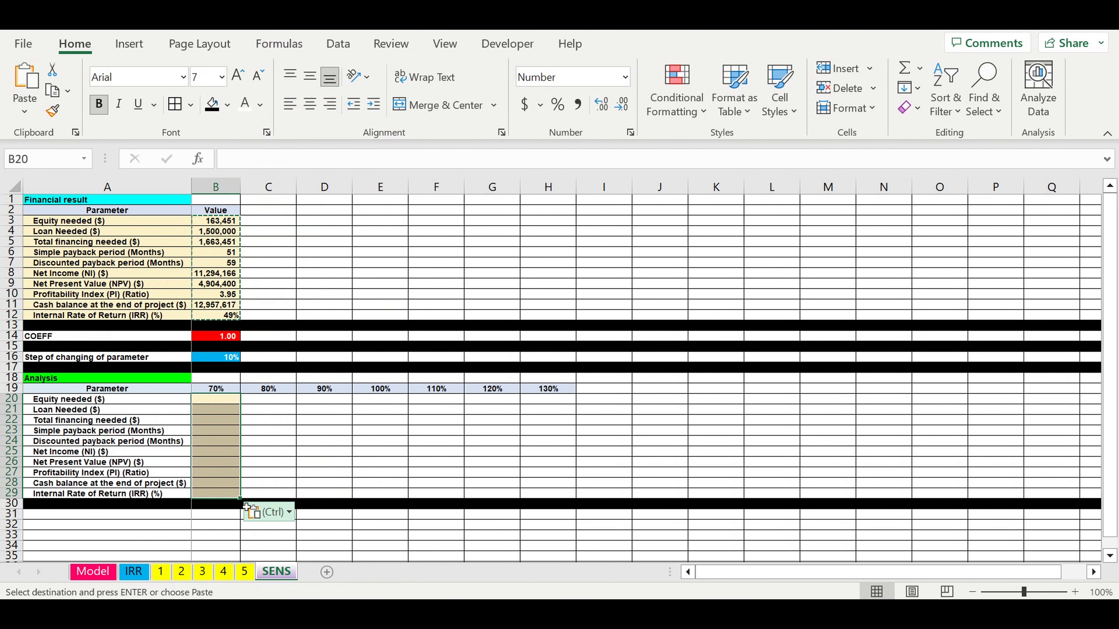
right_click(221, 466)
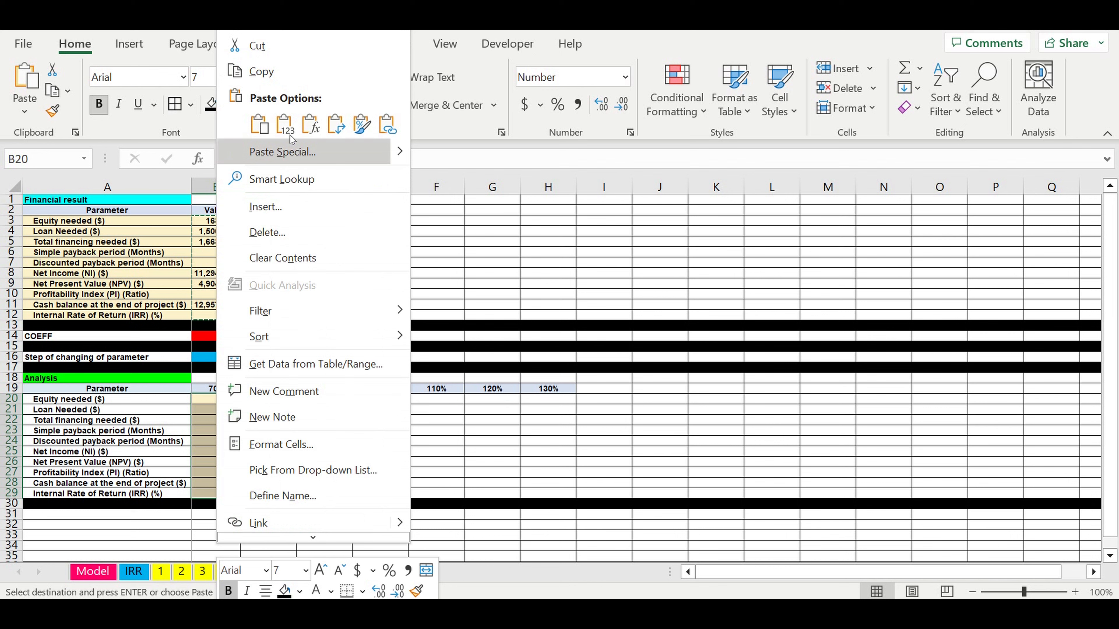
click(289, 135)
drag(240, 498, 546, 471)
drag(646, 423, 647, 414)
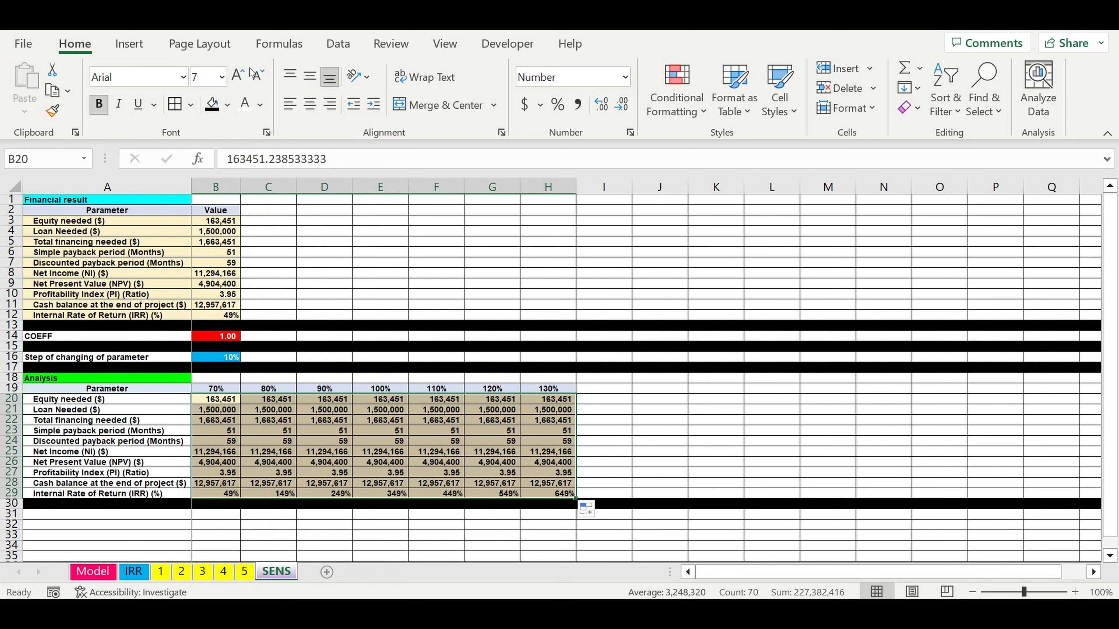
- Remove the fill colour from B20:H29 and clear the values in that range
click(227, 105)
click(277, 346)
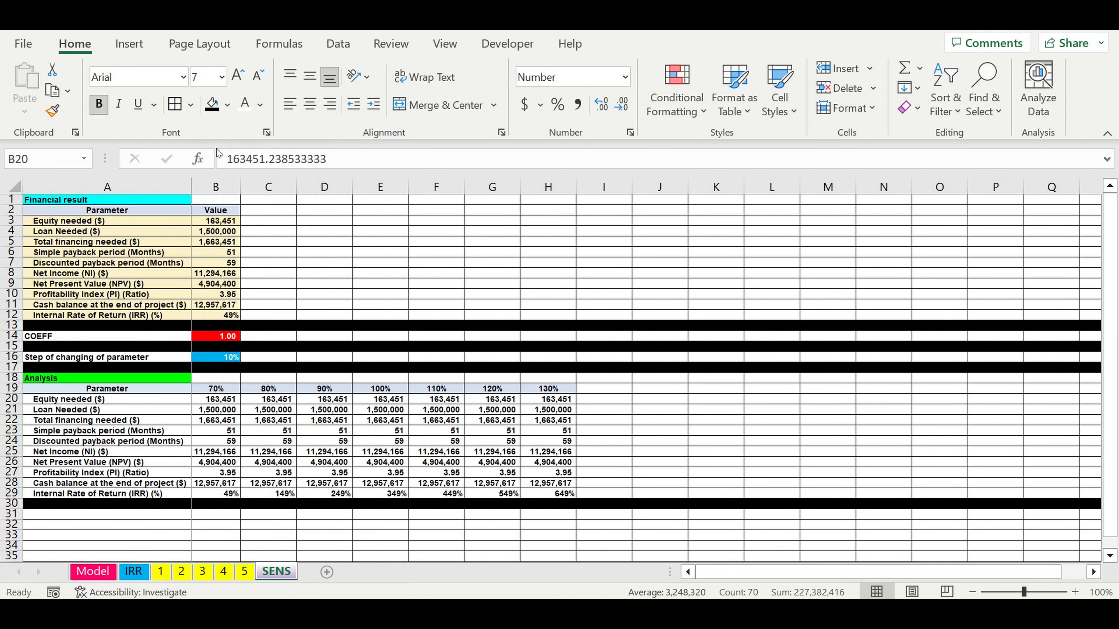
key(Delete)
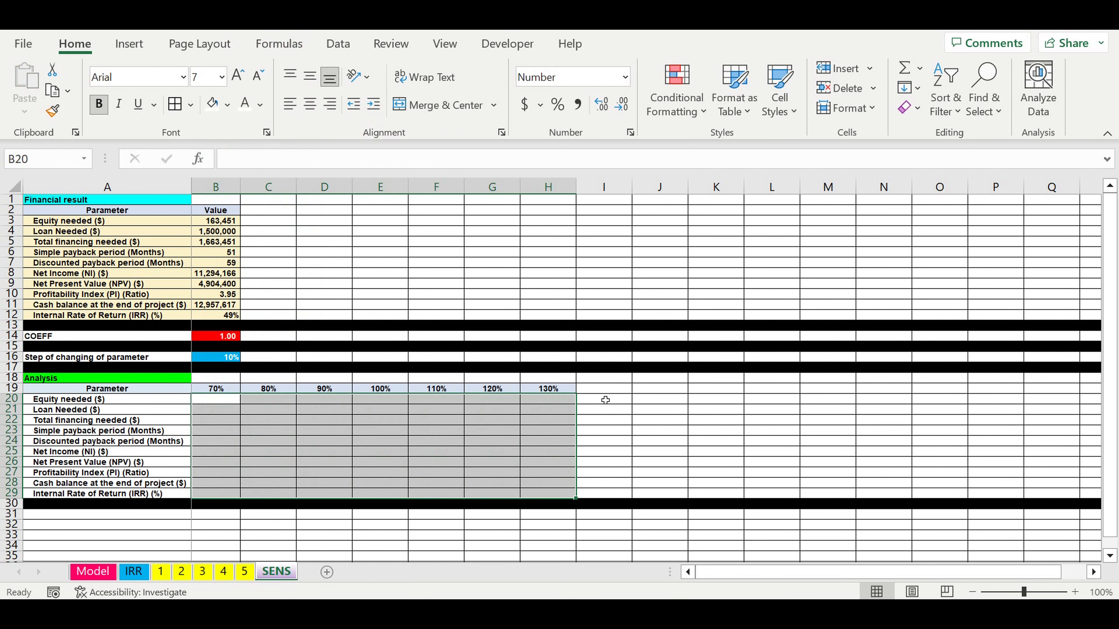
click(605, 390)
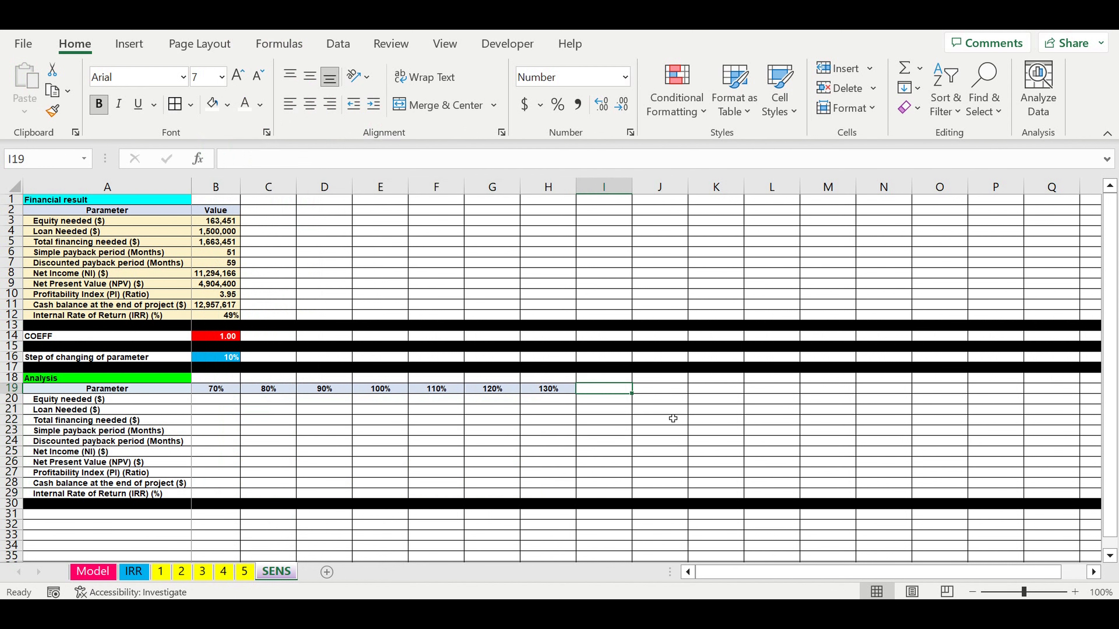
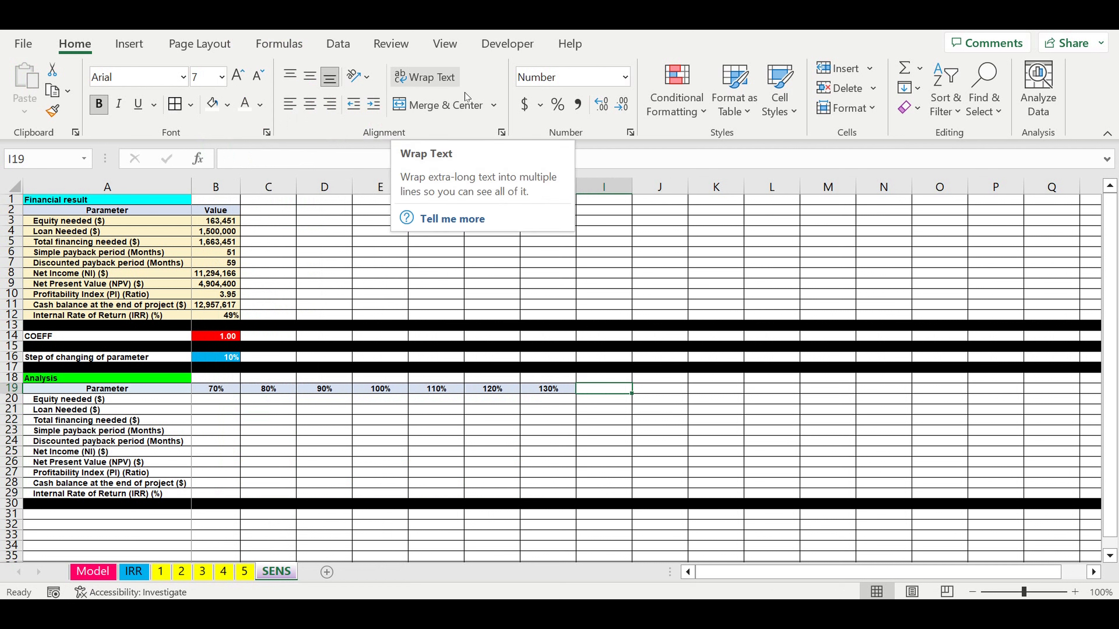
- Start recording a macro named SENS with shortcut letter q and description Sens, stored in This Workbook
click(445, 44)
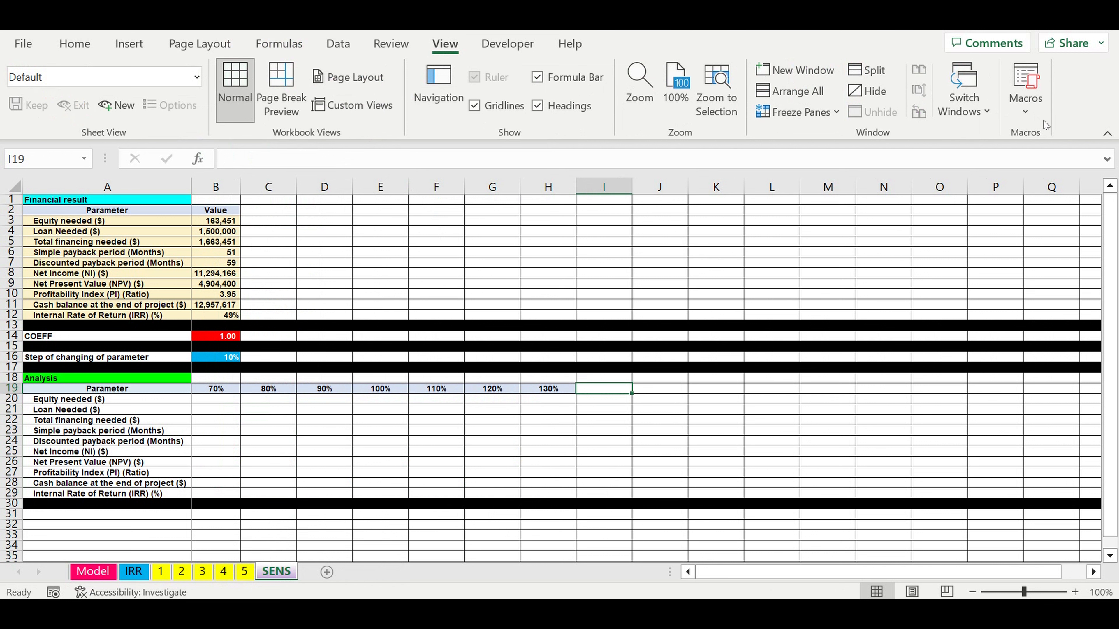
click(1034, 112)
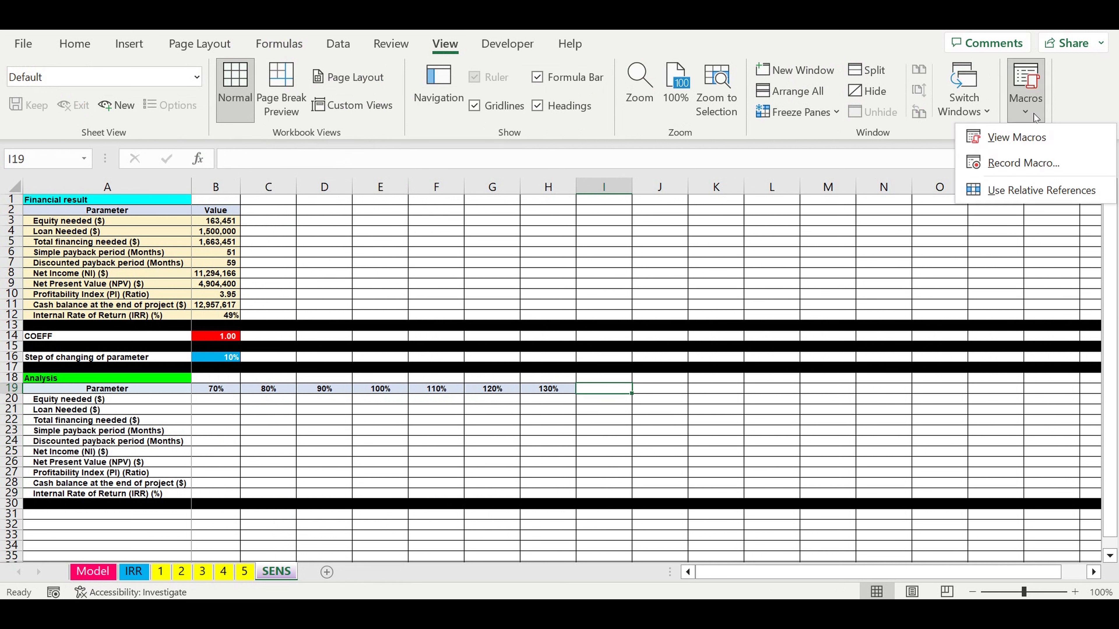
click(1000, 164)
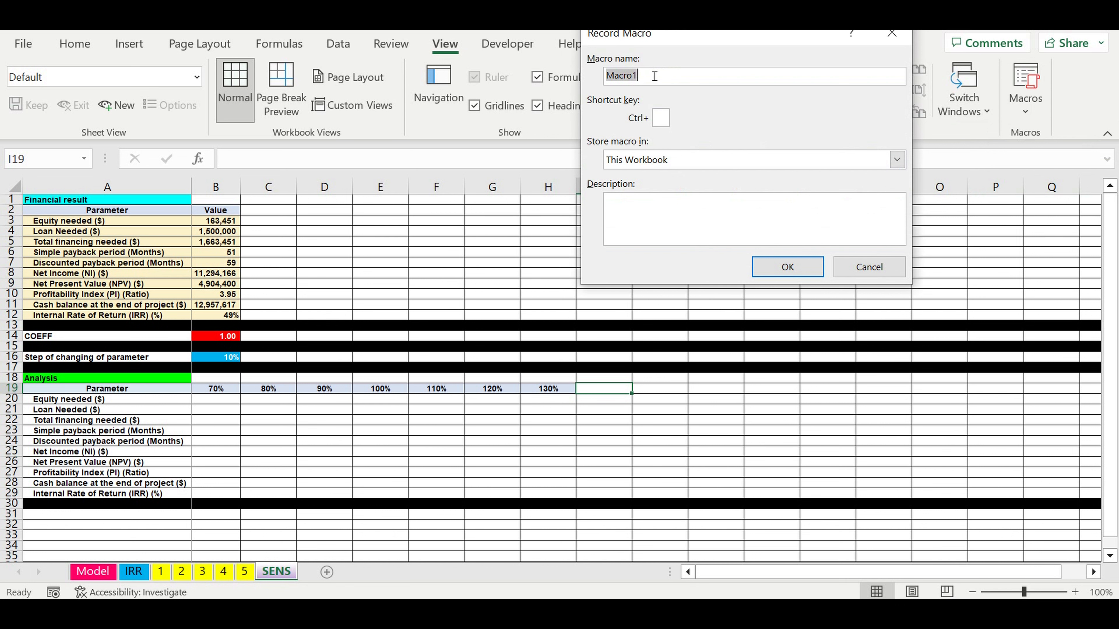
text(SENS)
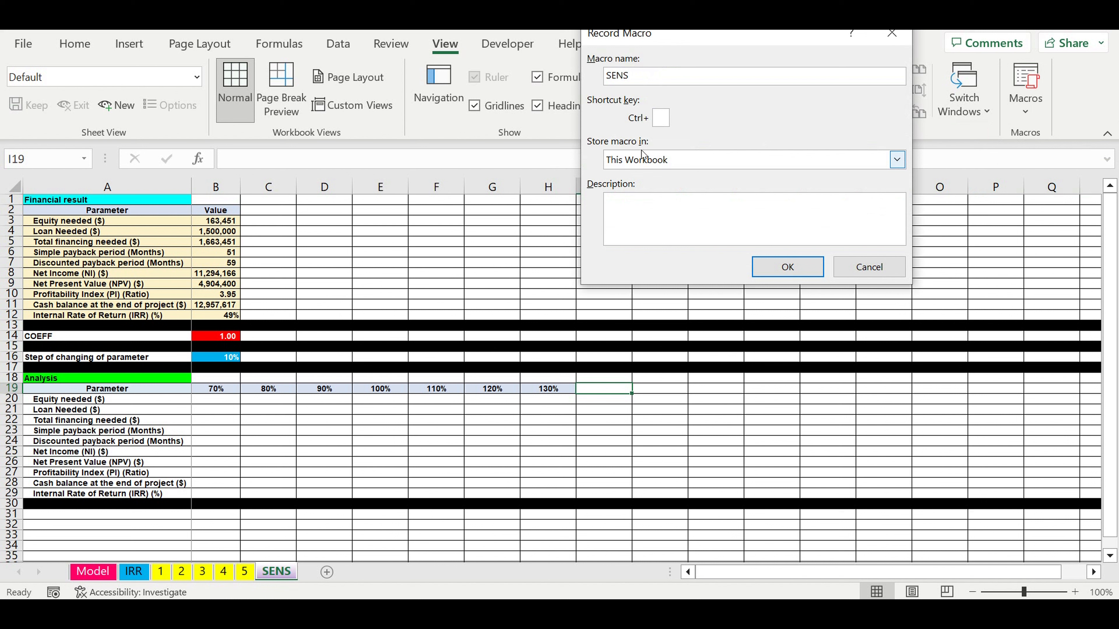
text(q)
click(648, 211)
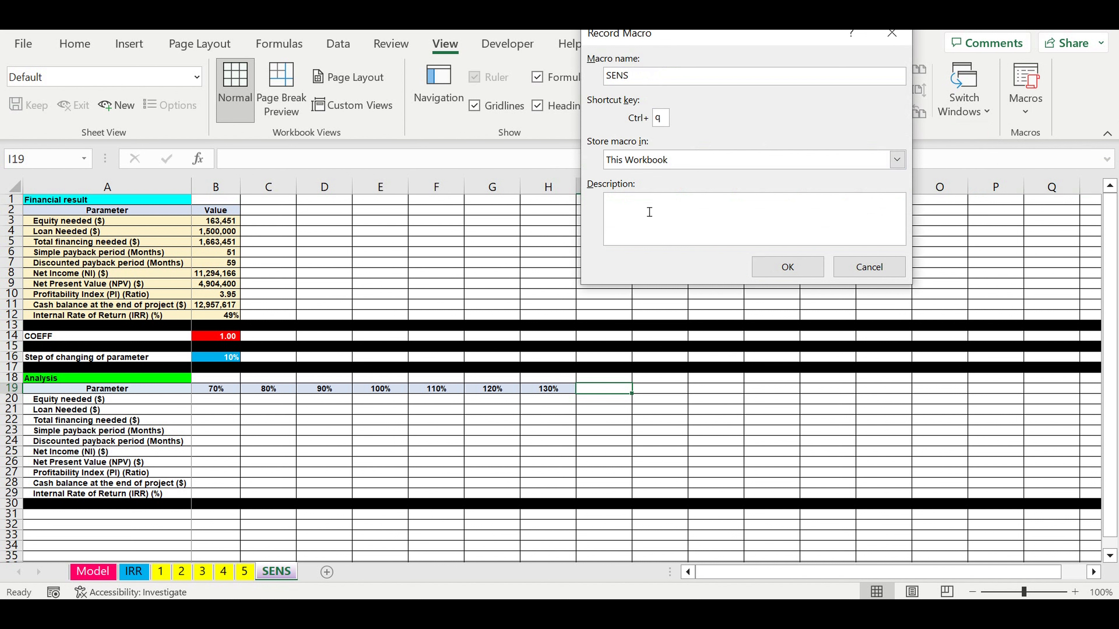
text(Sens)
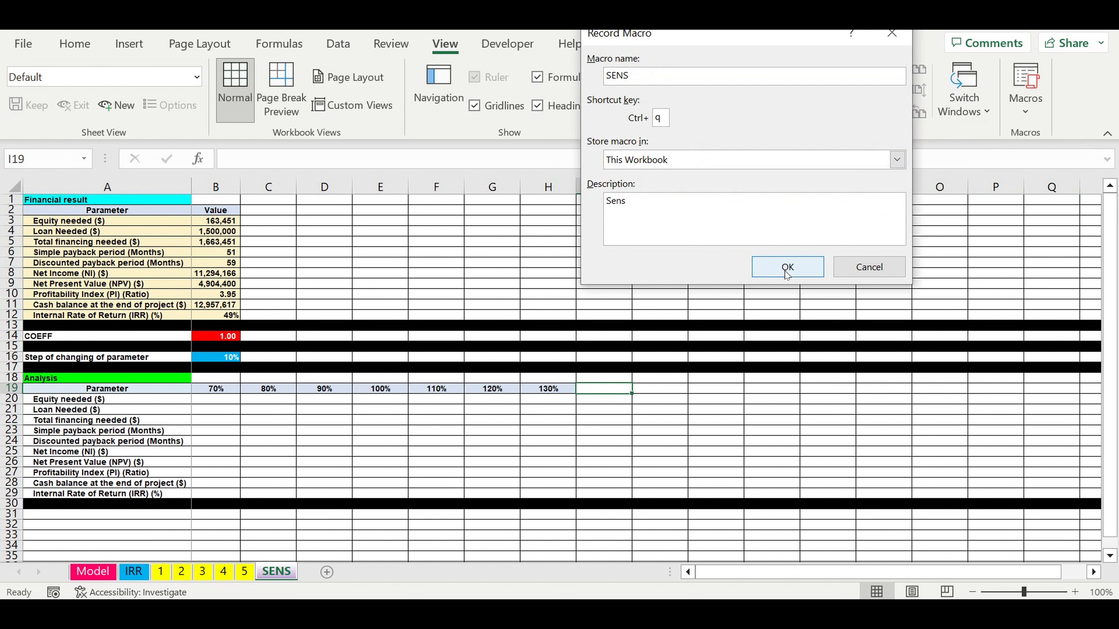
click(787, 267)
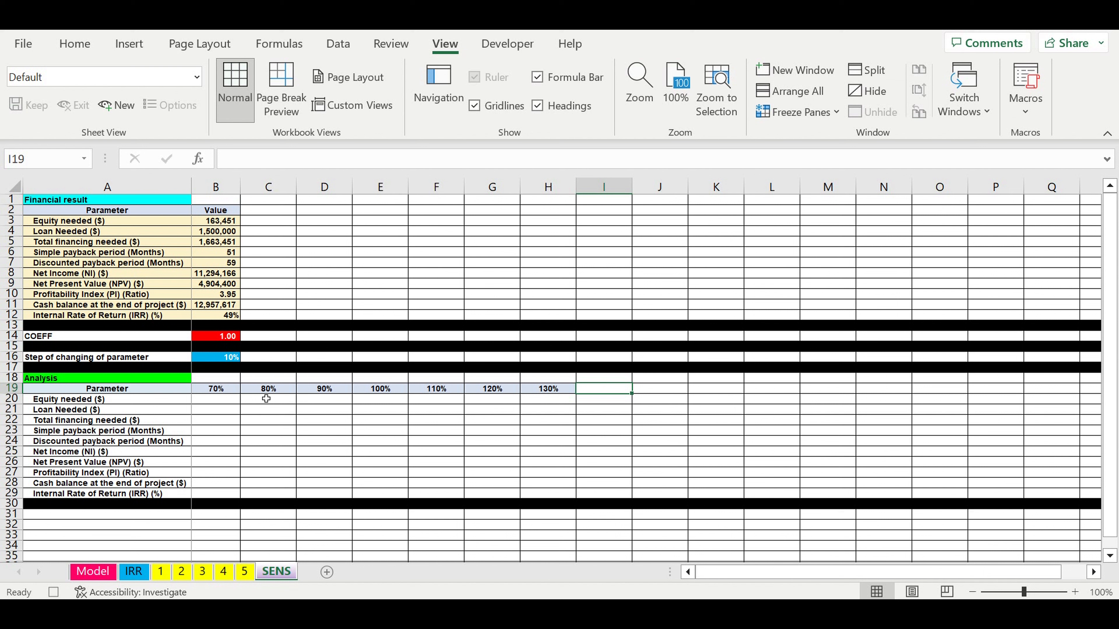
- Link the COEFF cell B14 to the 70% heading with =B19
click(209, 337)
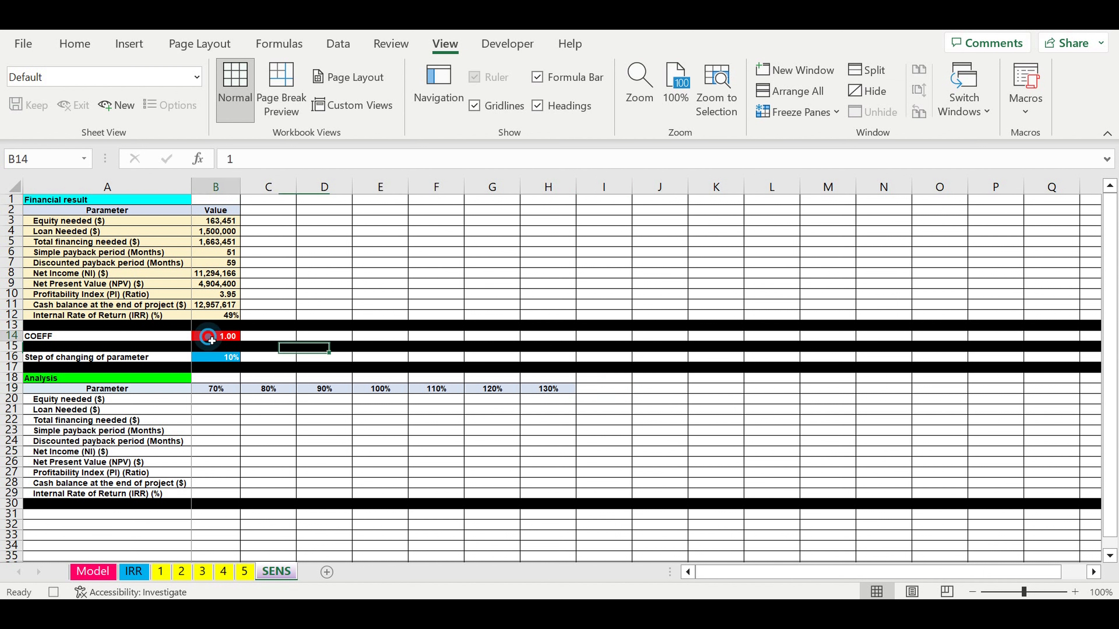
text(=)
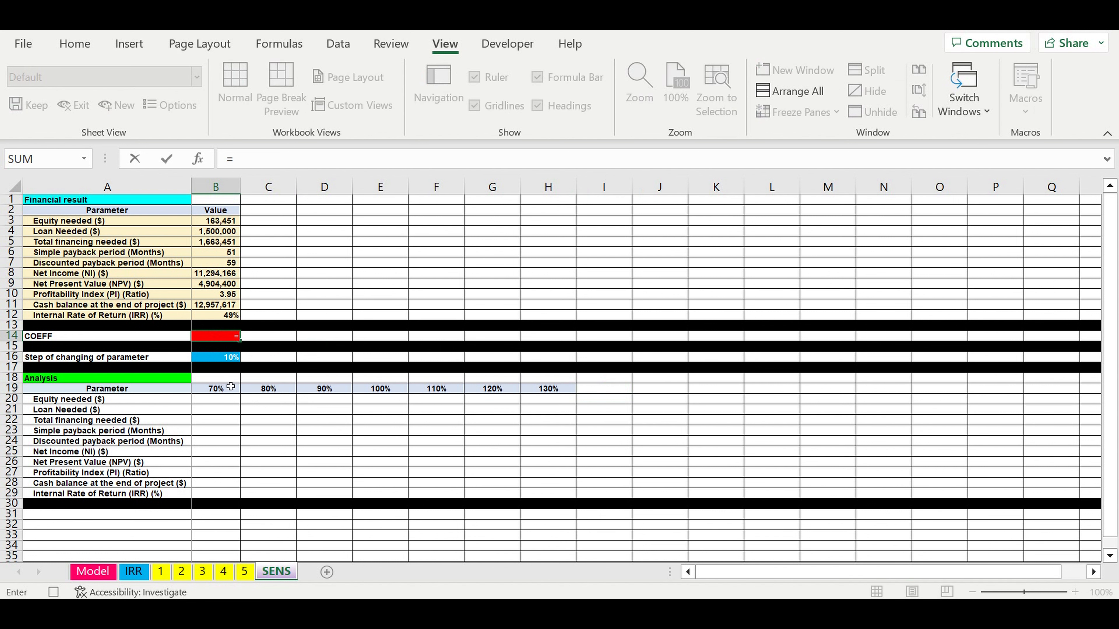
click(216, 391)
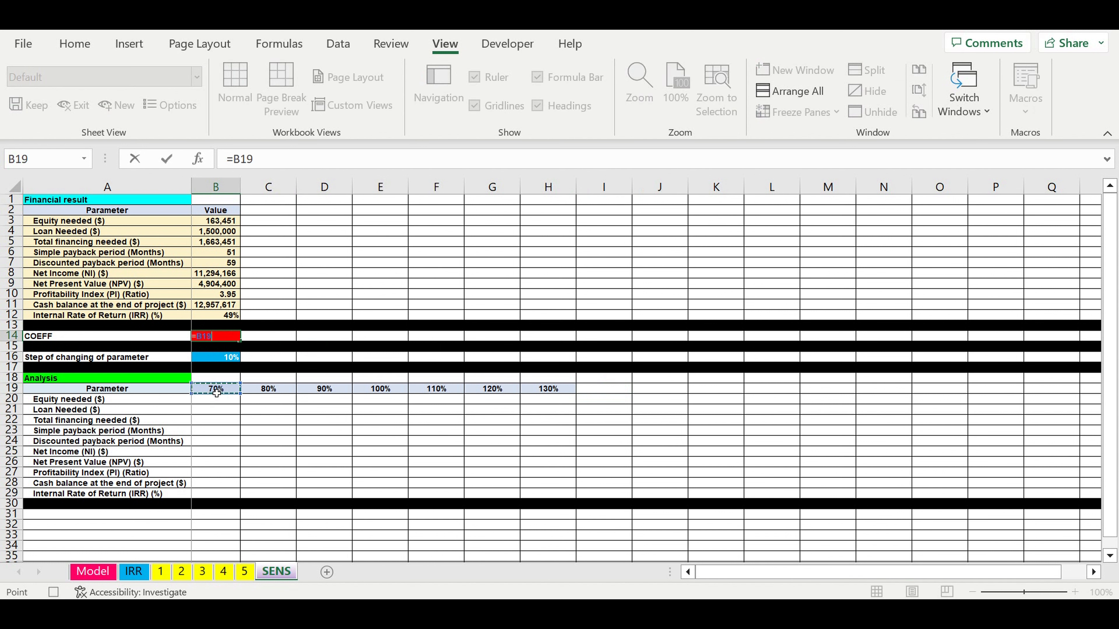
key(Return)
- Paste the formatting and values of B3:B12 into B20:B29 under the 70% heading and remove the pasted fill colour
drag(216, 221, 220, 314)
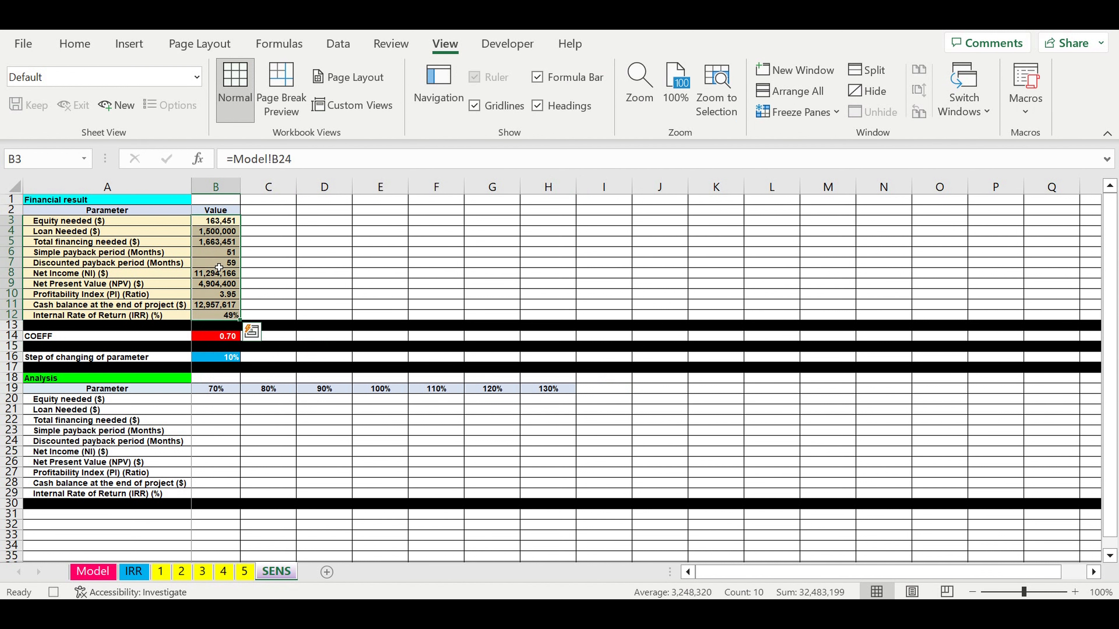
right_click(219, 268)
click(264, 128)
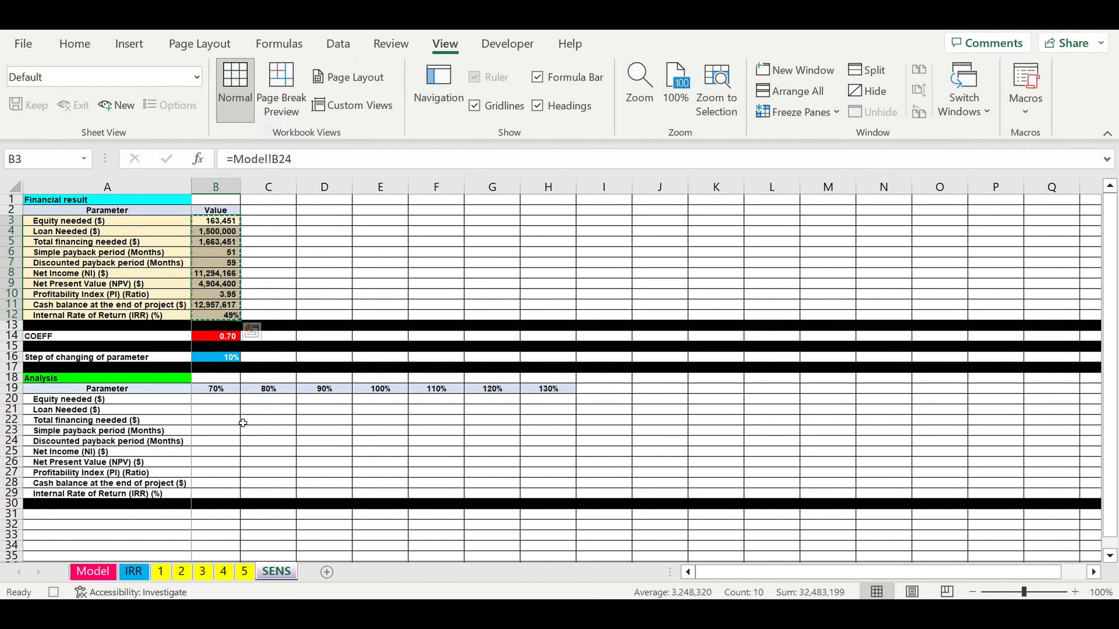
click(215, 401)
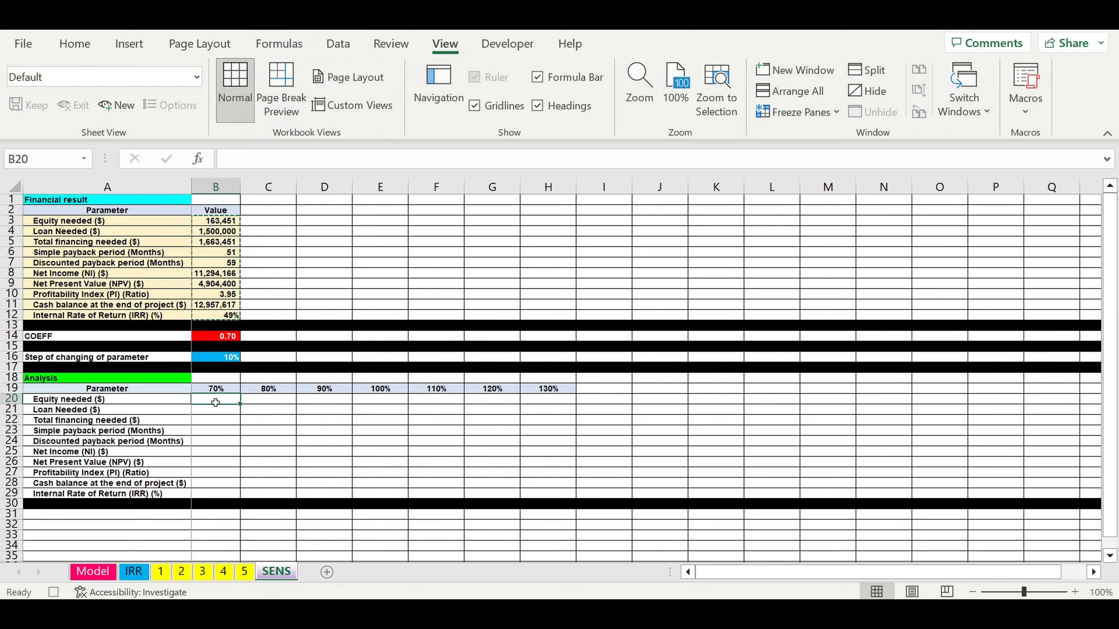
right_click(215, 402)
click(352, 125)
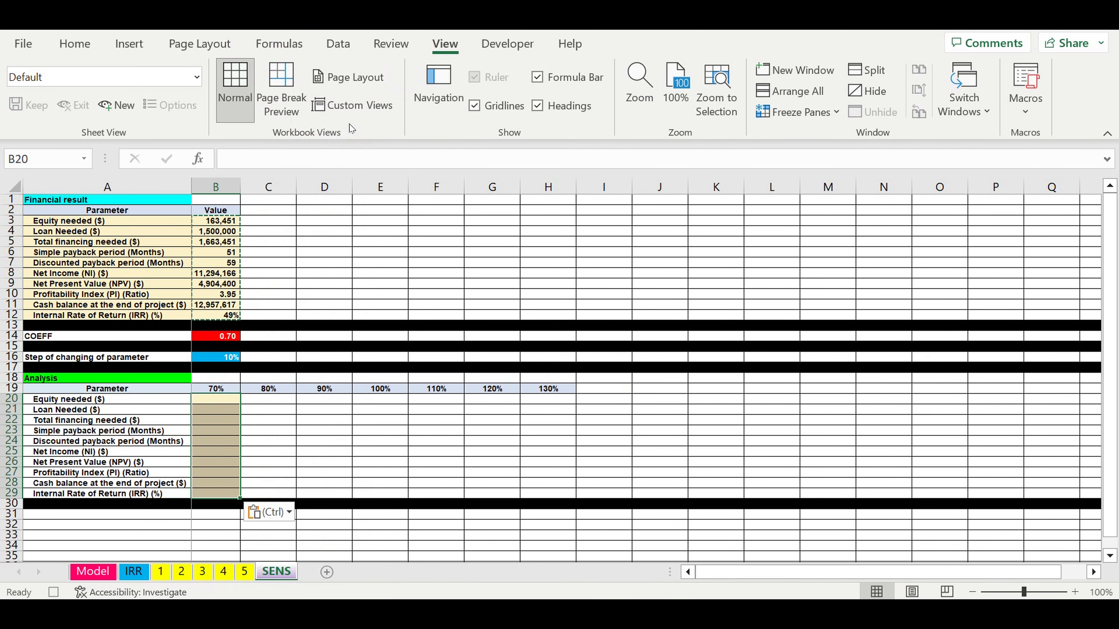
right_click(216, 410)
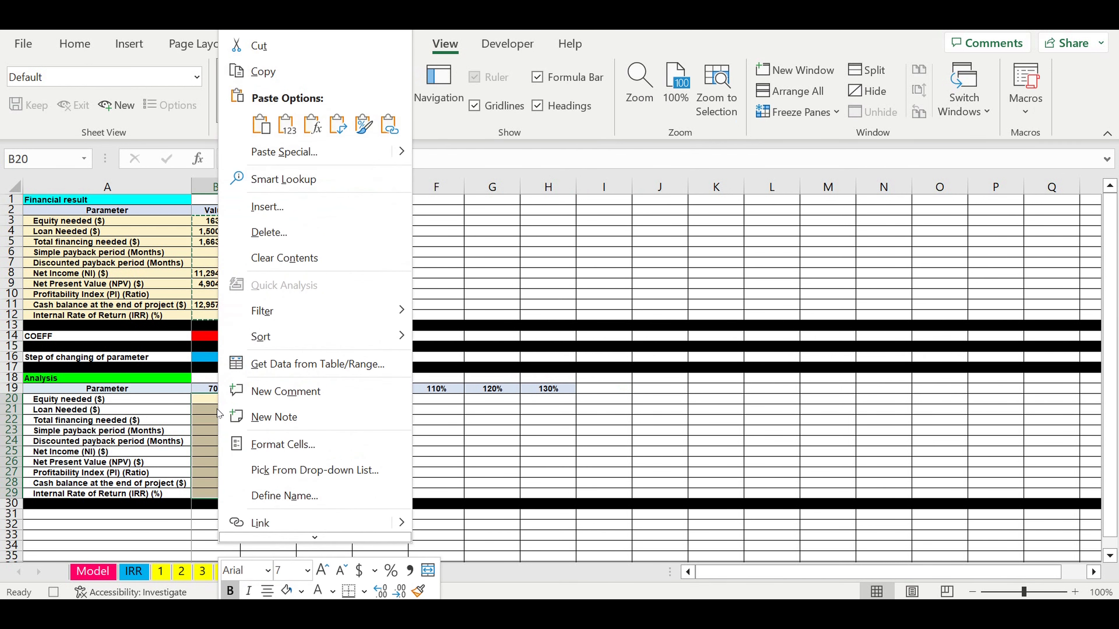
click(290, 130)
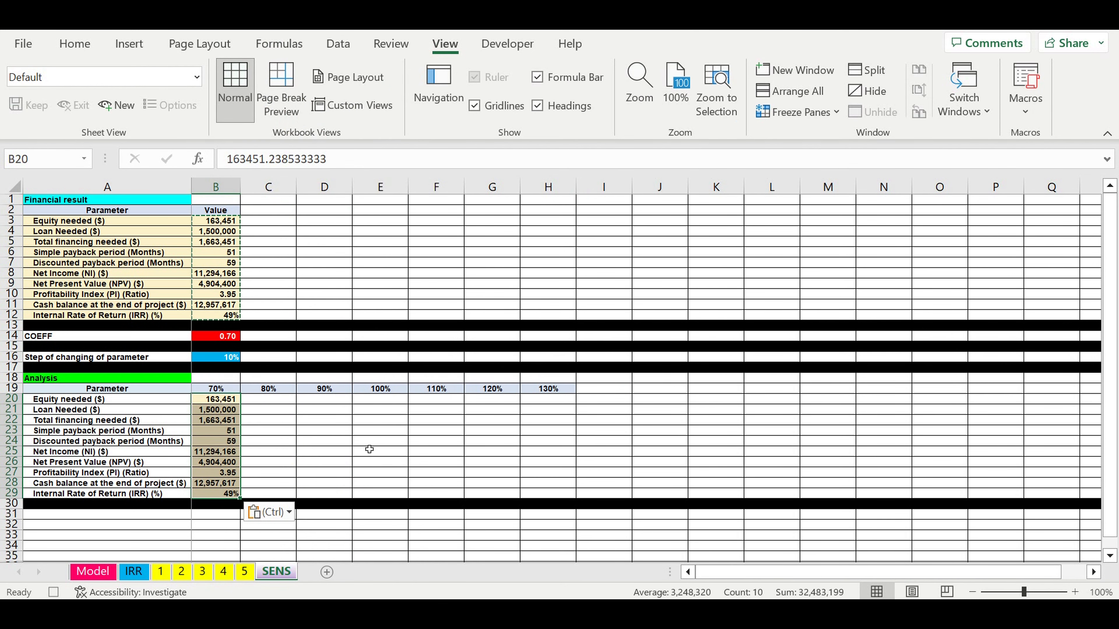
click(57, 39)
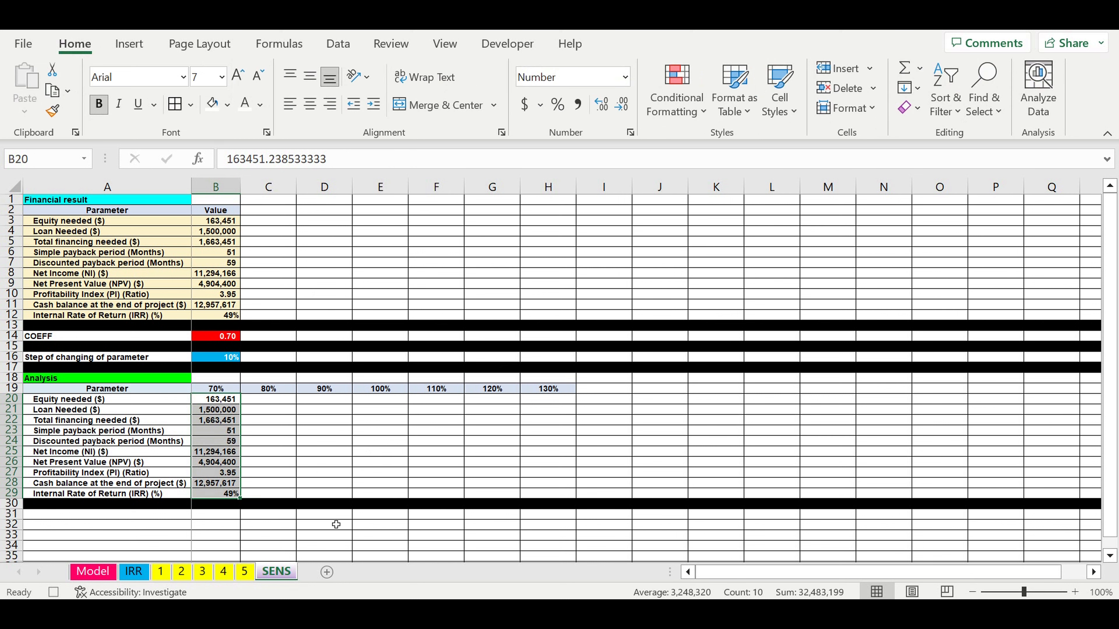
- Link the COEFF cell B14 to the 80% heading in cell C19
click(223, 339)
text(=)
click(268, 389)
key(Return)
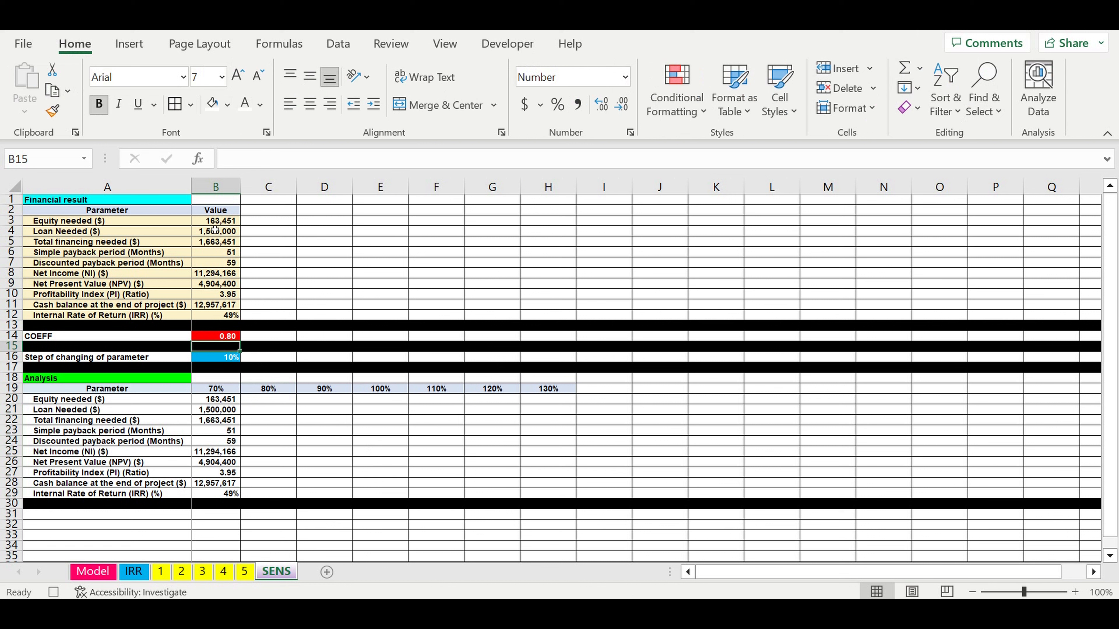
- Copy the results in B3:B12 and paste them as values into C20:C29 under the 80% heading
drag(215, 221, 222, 317)
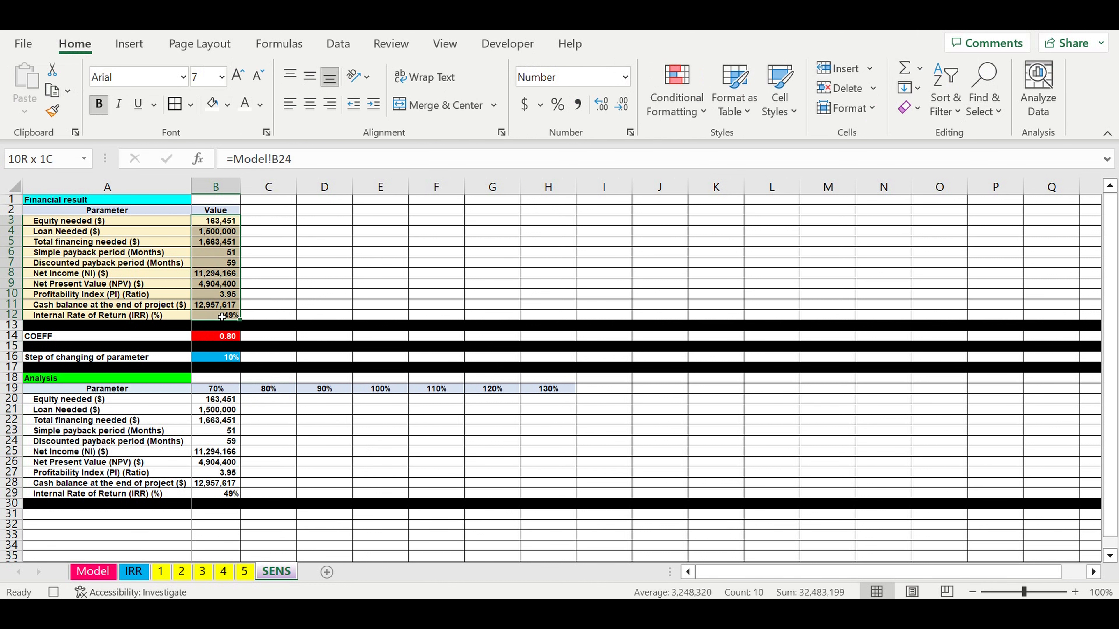
right_click(219, 273)
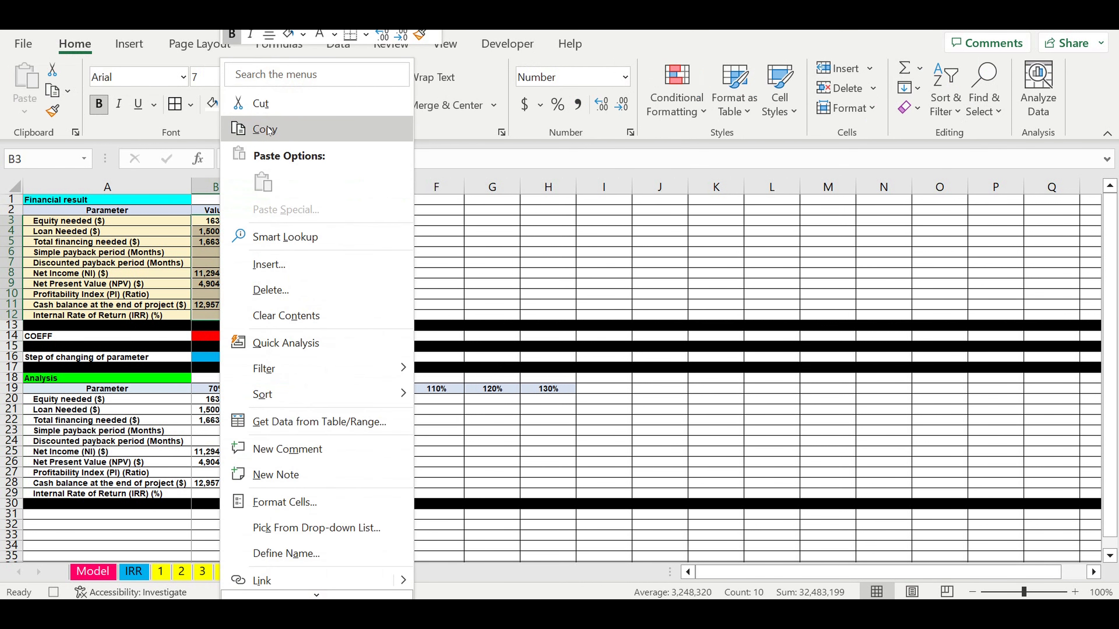
click(266, 128)
right_click(267, 400)
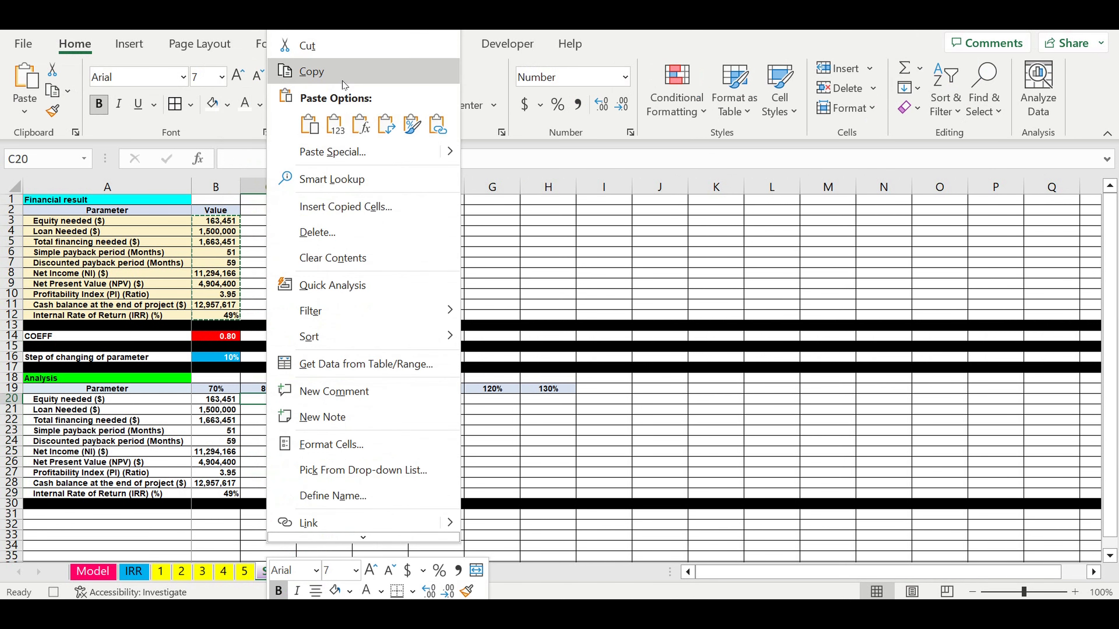
click(335, 125)
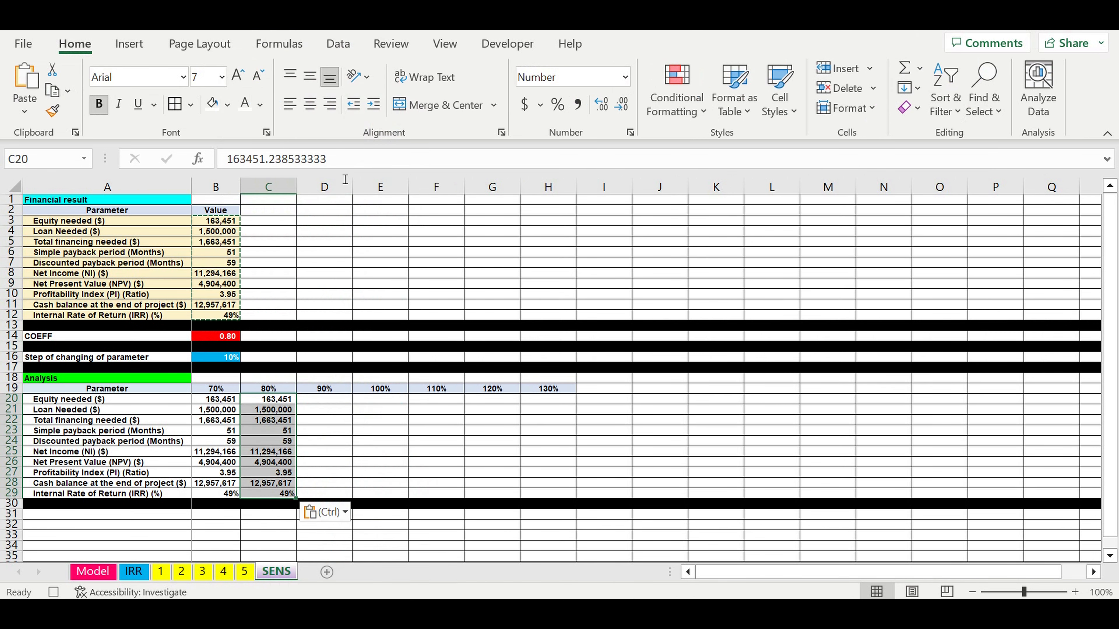
- Link the COEFF cell B14 to the 90% heading with =D19
click(216, 336)
text(=)
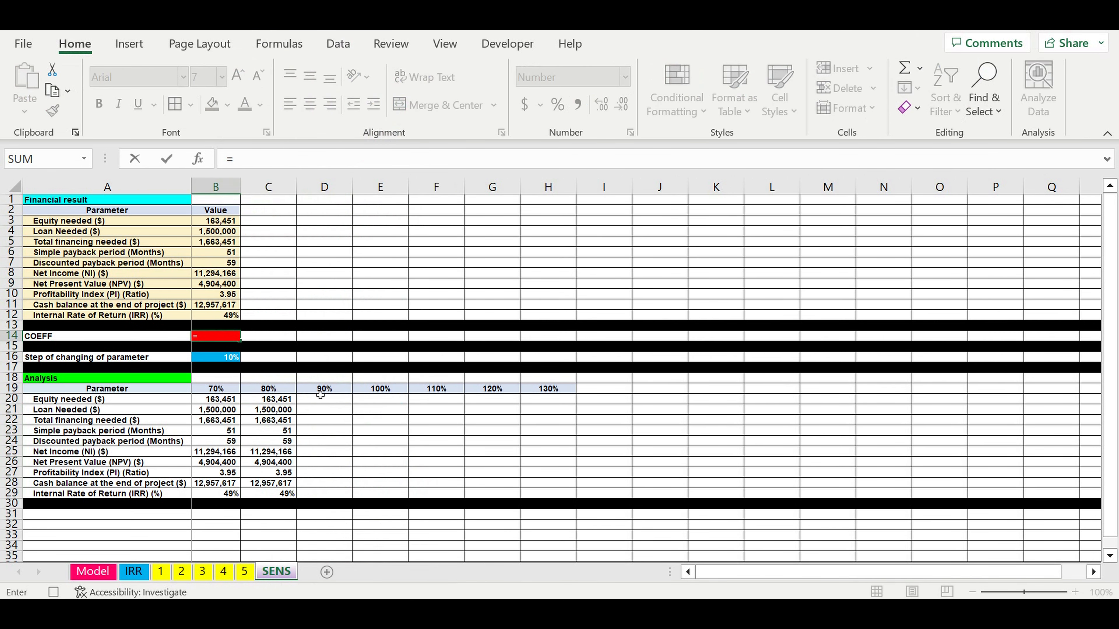
click(321, 390)
key(Return)
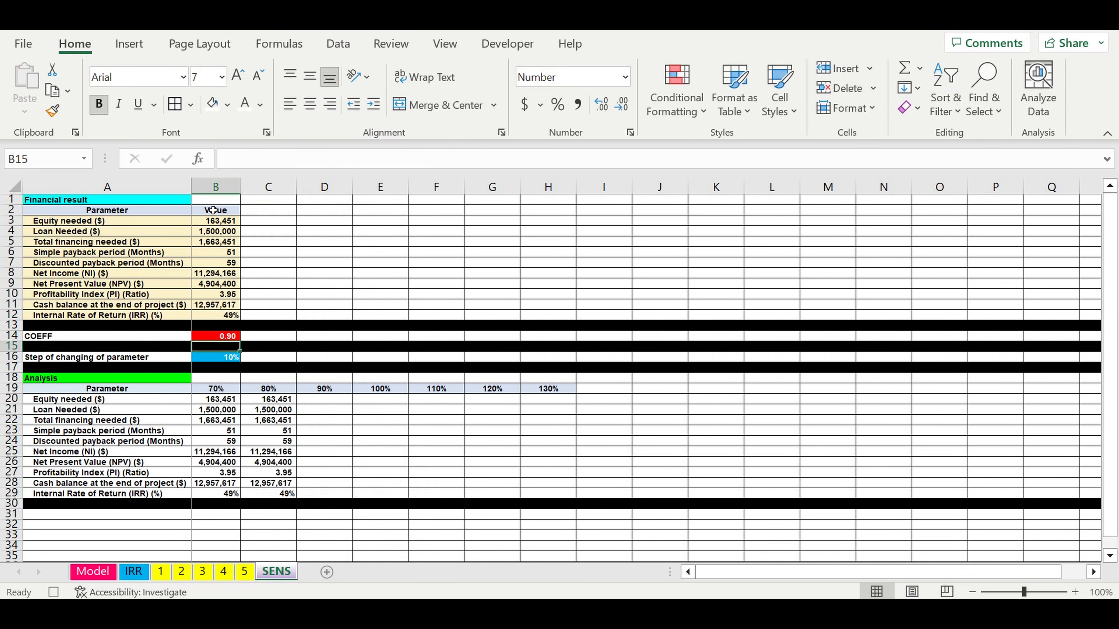
- Copy the results in B3:B12 and paste them as values into D20:D29 under the 90% heading
drag(214, 220, 216, 315)
right_click(216, 316)
click(257, 127)
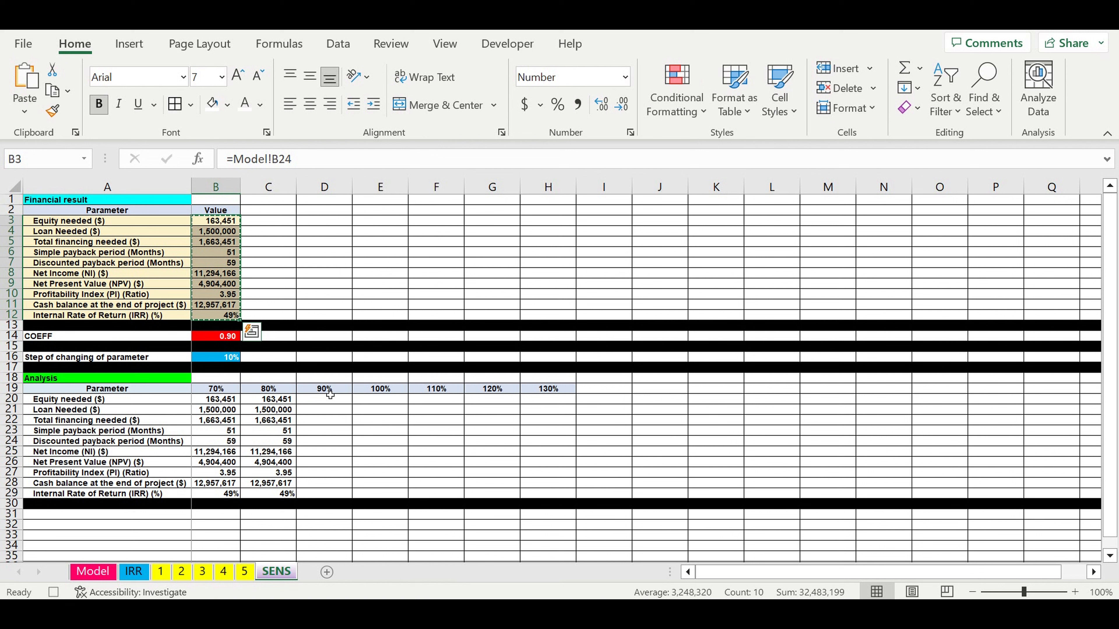
right_click(326, 402)
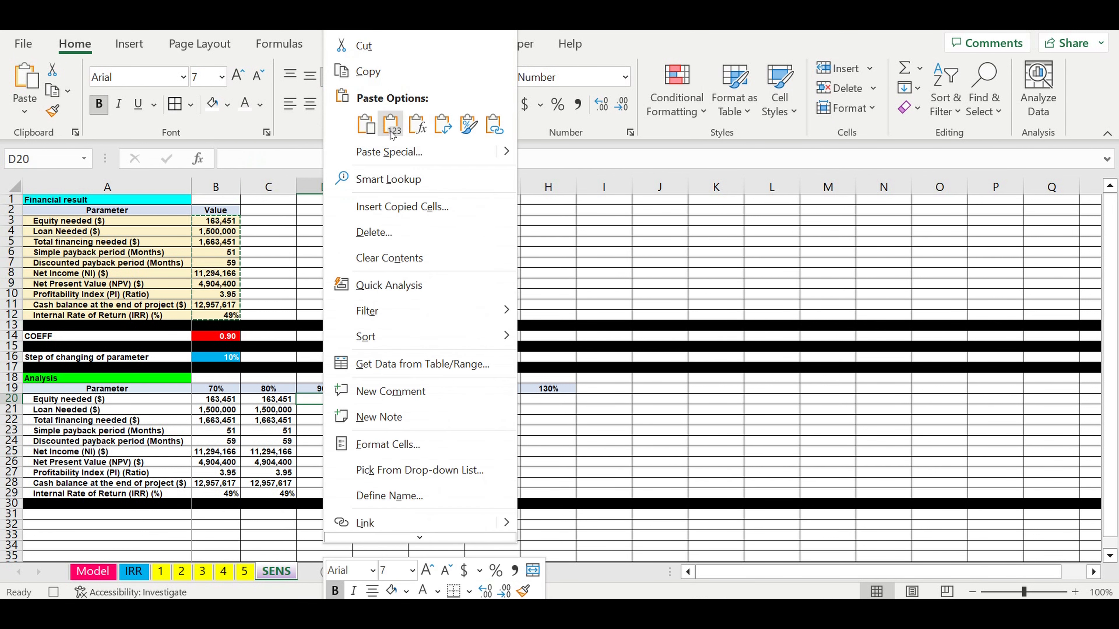
click(375, 120)
- Link the COEFF cell B14 to the 100% heading with =E19
click(225, 337)
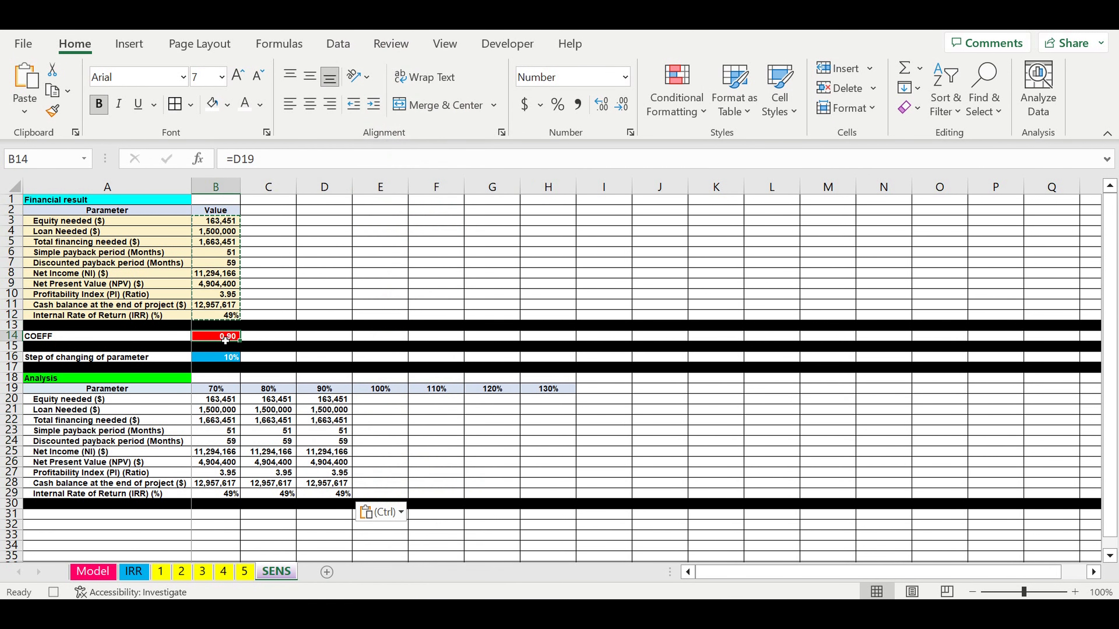
text(=)
click(381, 389)
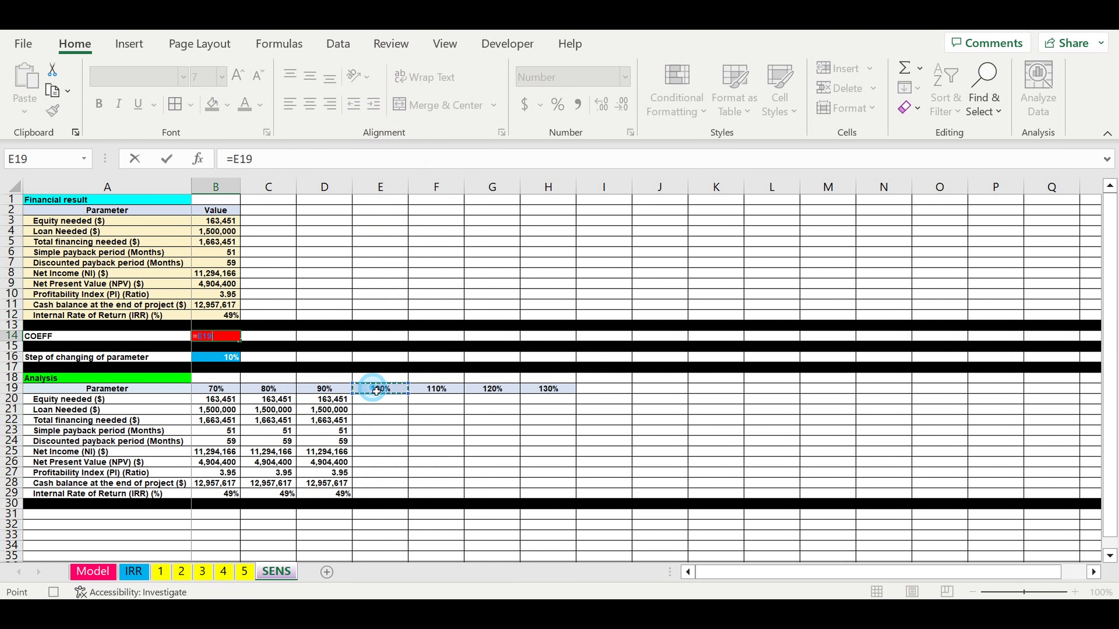
key(Return)
- Copy the results in B3:B12 and paste them as values into E20:E29 under the 100% heading
drag(217, 218, 217, 315)
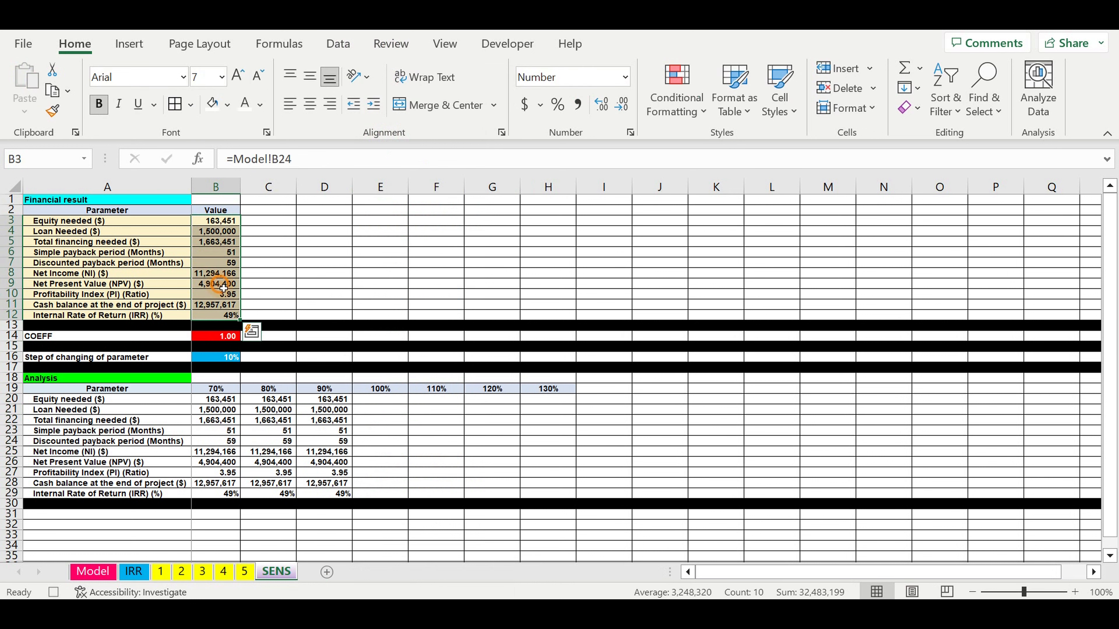
right_click(218, 315)
click(276, 130)
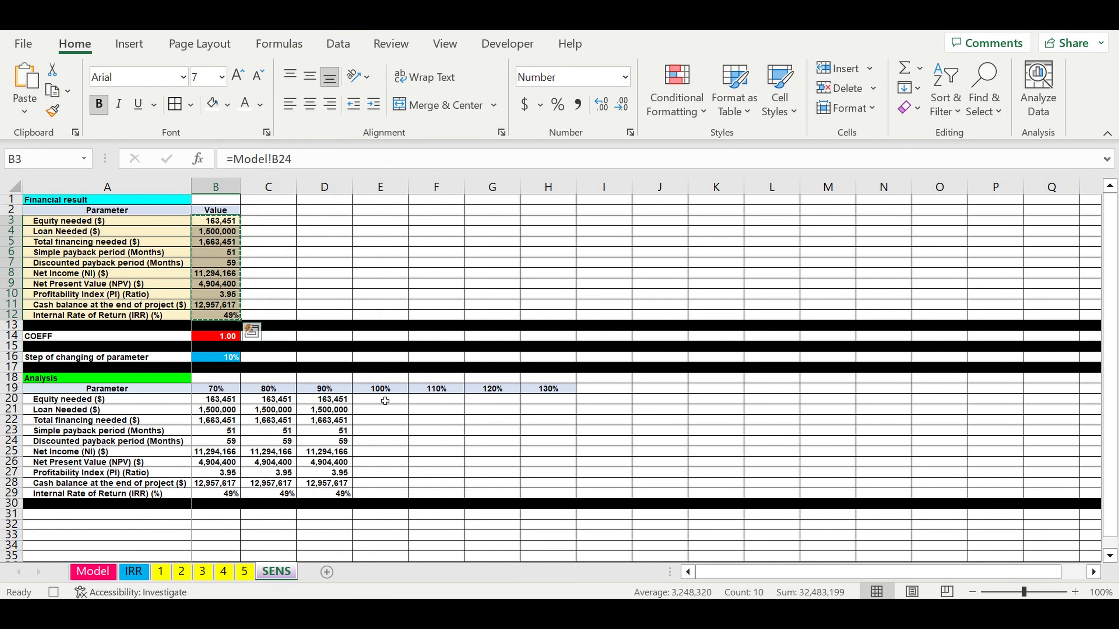
click(380, 398)
right_click(380, 399)
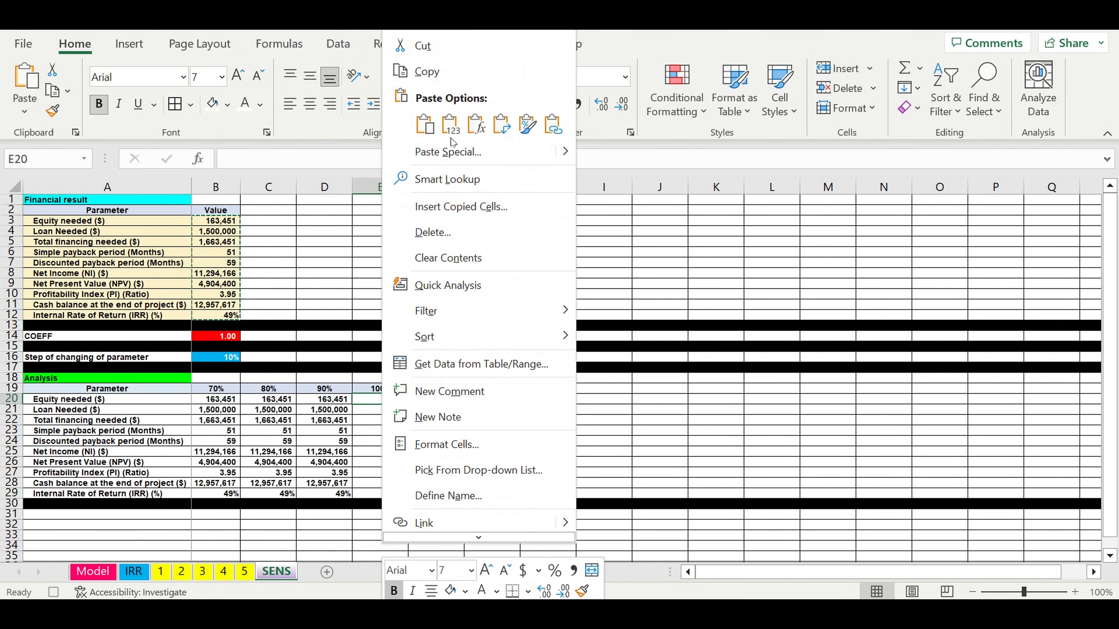
click(450, 125)
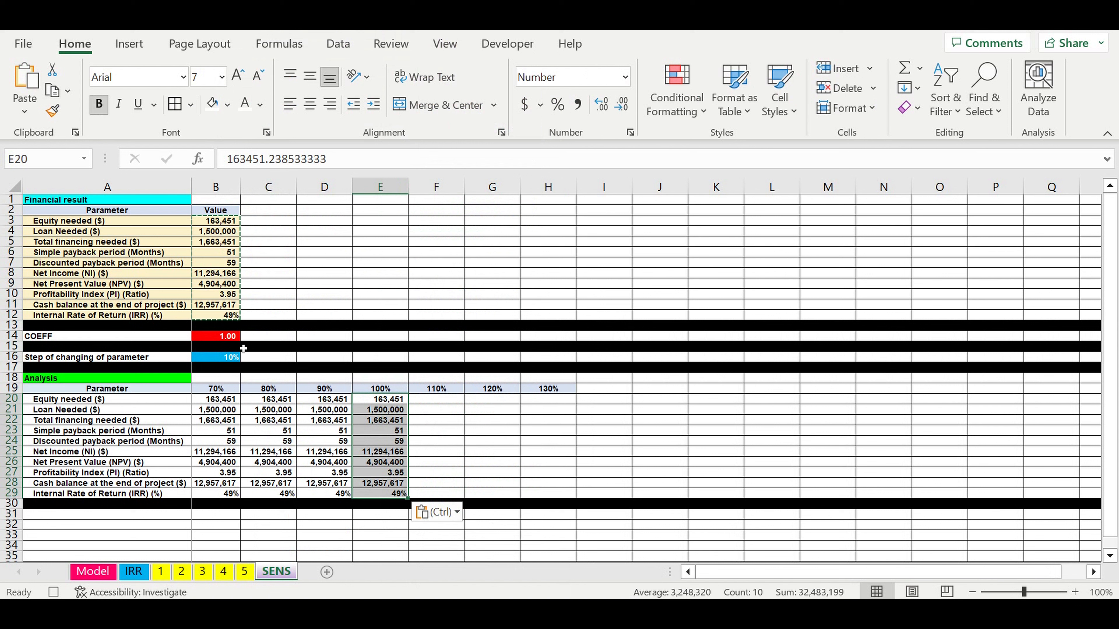
- Link the COEFF cell B14 to the 110% heading with =F19
click(220, 337)
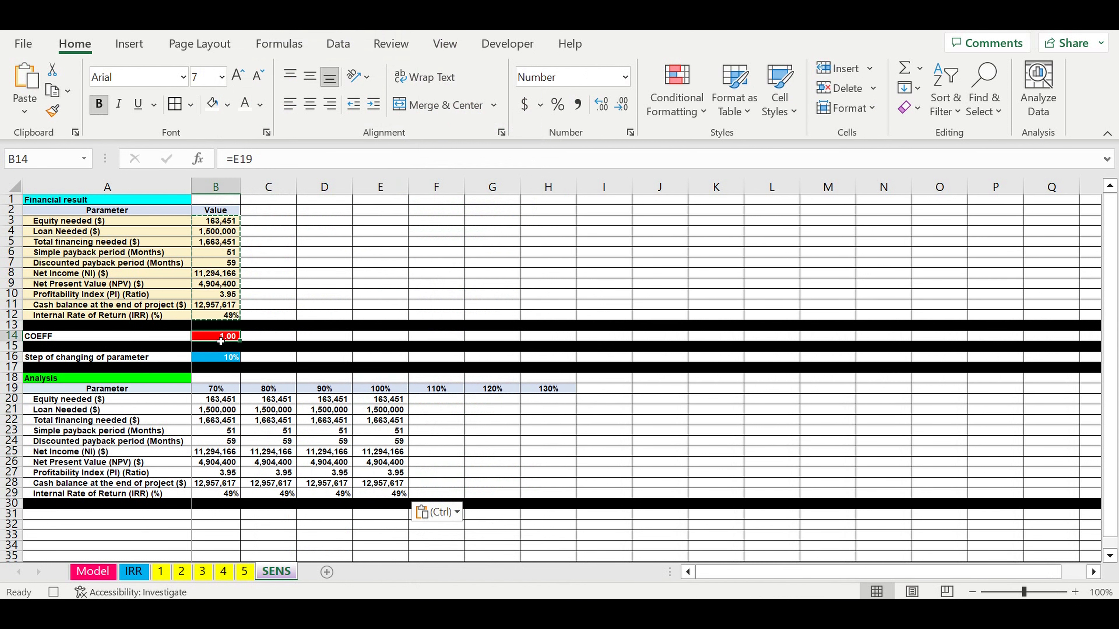
text(=)
click(441, 390)
key(Return)
- Copy the results in B3:B12 and paste them as values into F20:F29 under the 110% heading
drag(222, 220, 224, 314)
right_click(225, 313)
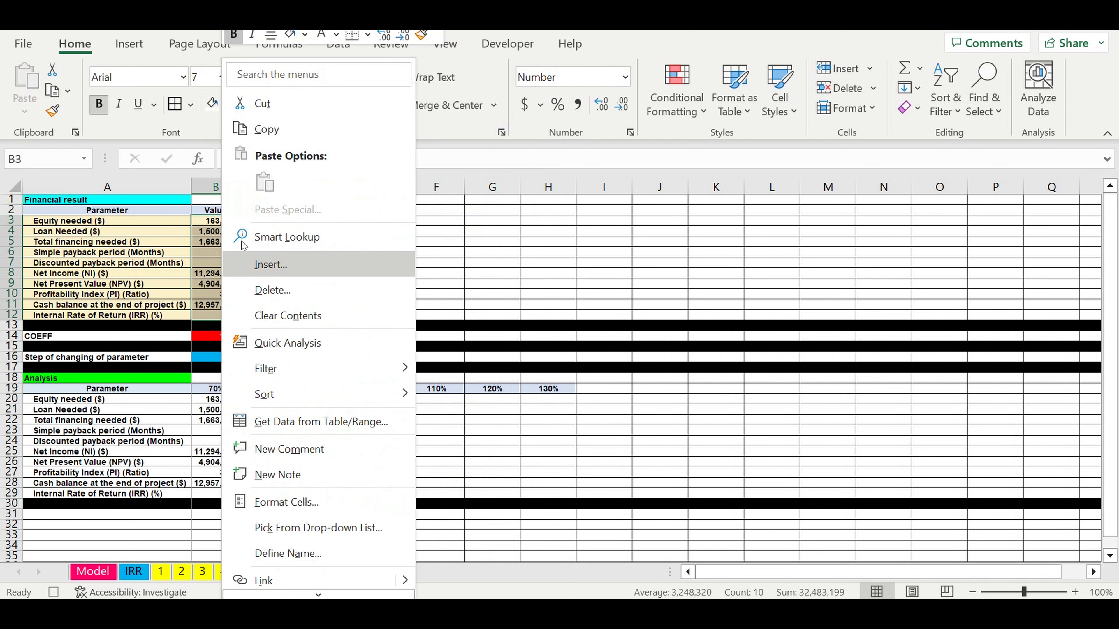
click(263, 129)
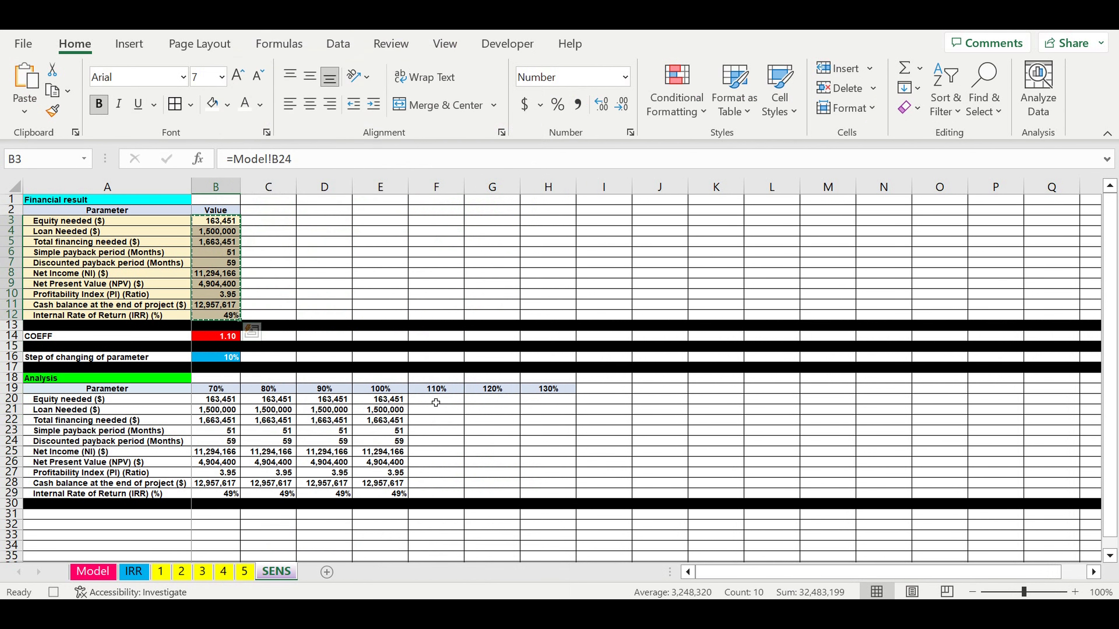
right_click(435, 402)
click(501, 133)
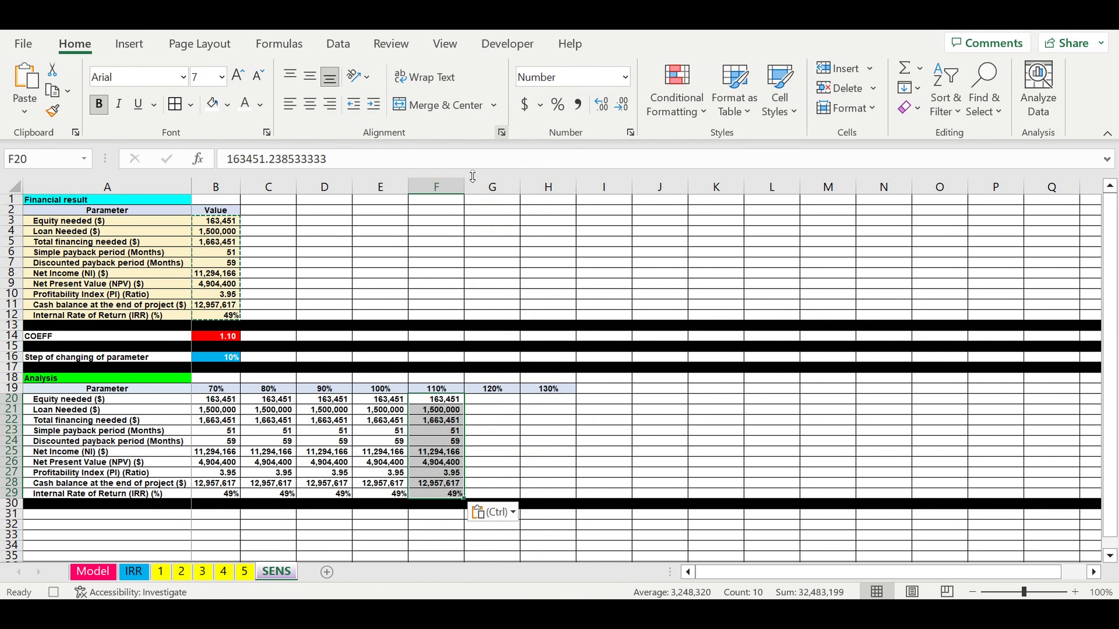
- Link the COEFF cell B14 to the 120% heading with =G19
click(222, 339)
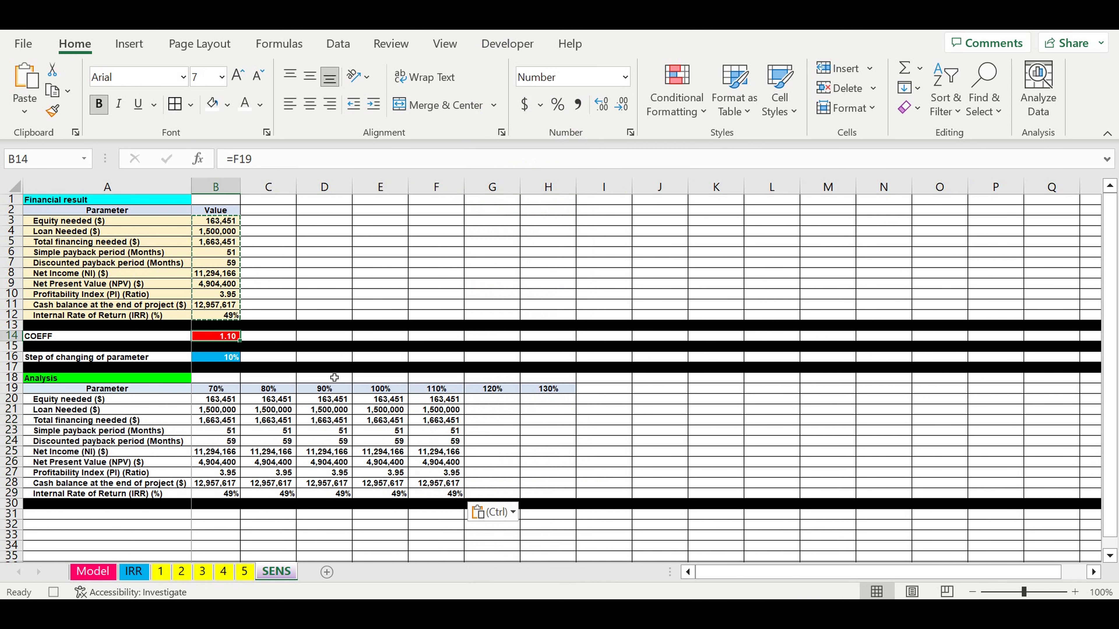
text(=)
click(498, 390)
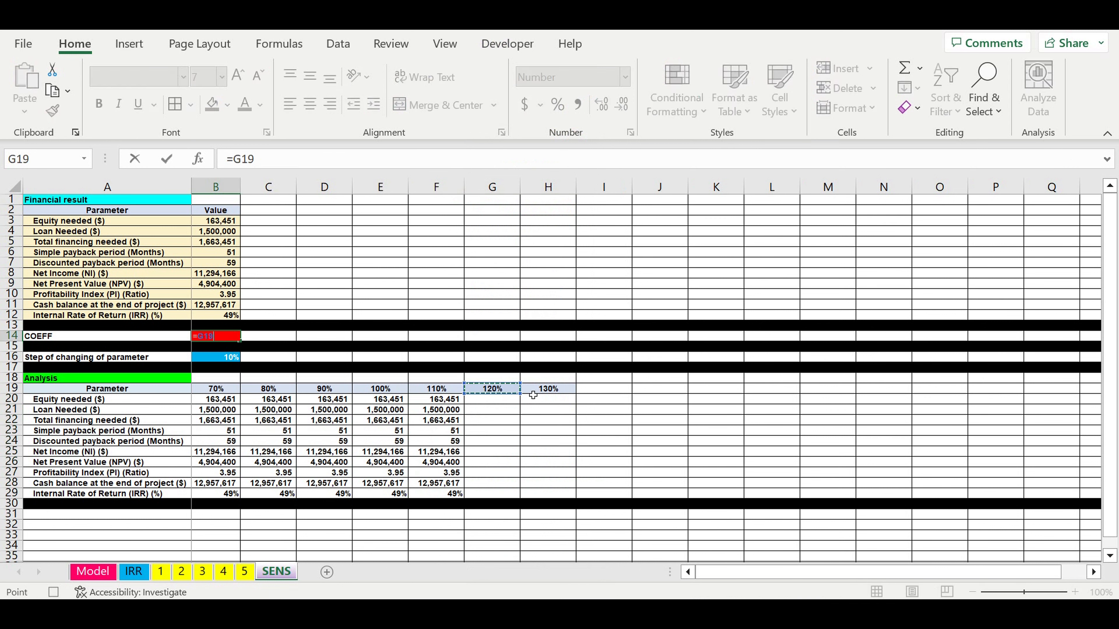
key(Return)
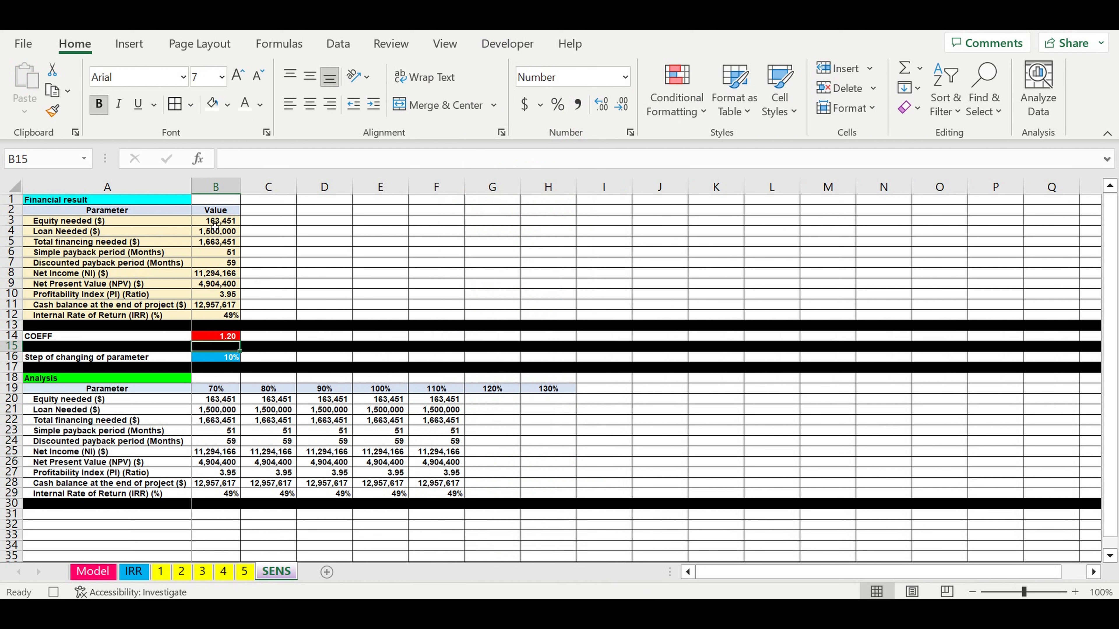
- Copy the results in B3:B12 and paste them as values into G20:G29 under the 120% heading
drag(214, 226, 216, 314)
right_click(220, 281)
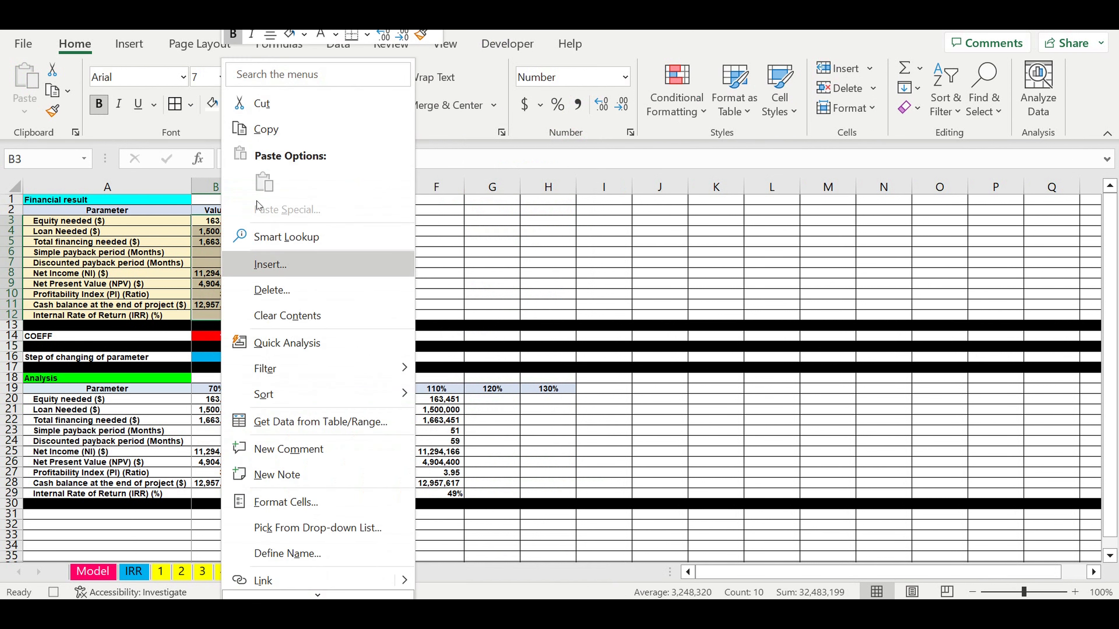
click(266, 130)
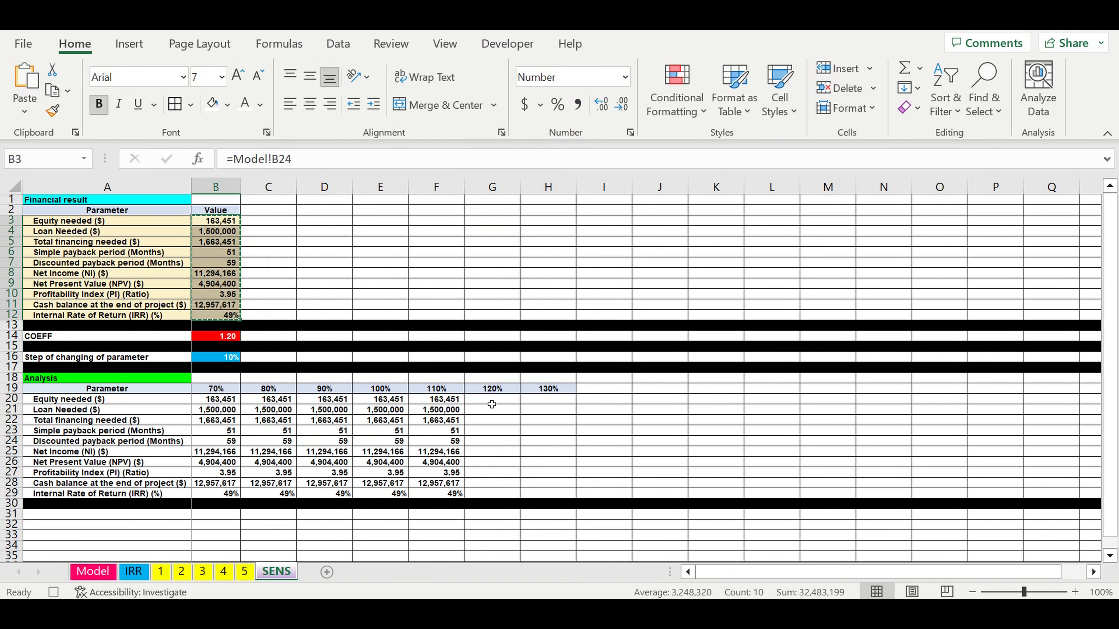
right_click(492, 401)
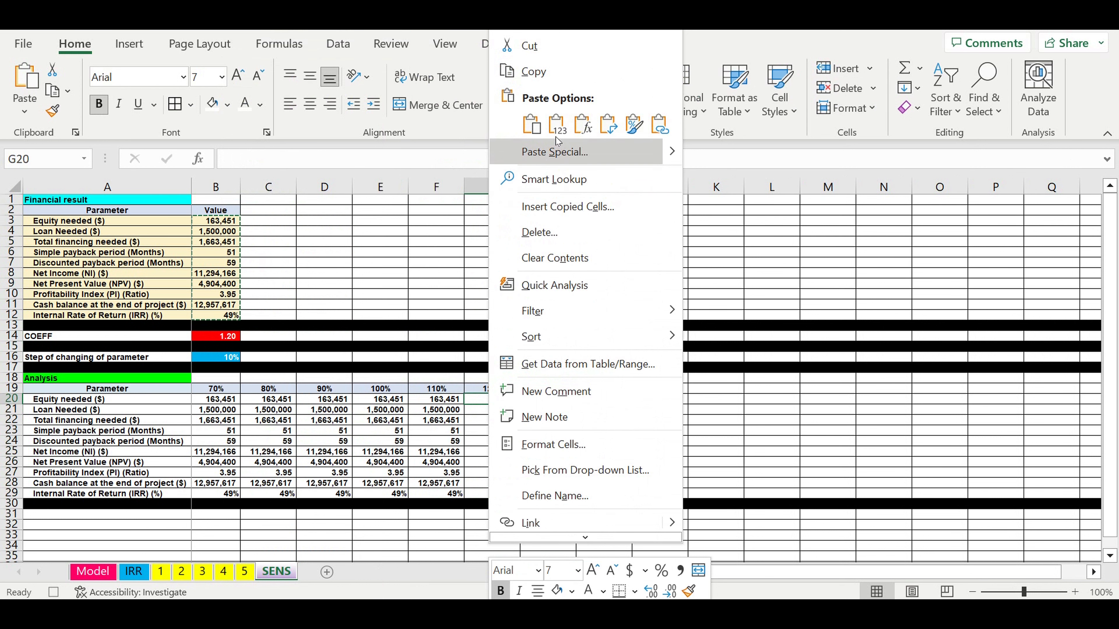
click(557, 128)
- Link the COEFF cell B14 to the 130% heading in cell H19
click(214, 340)
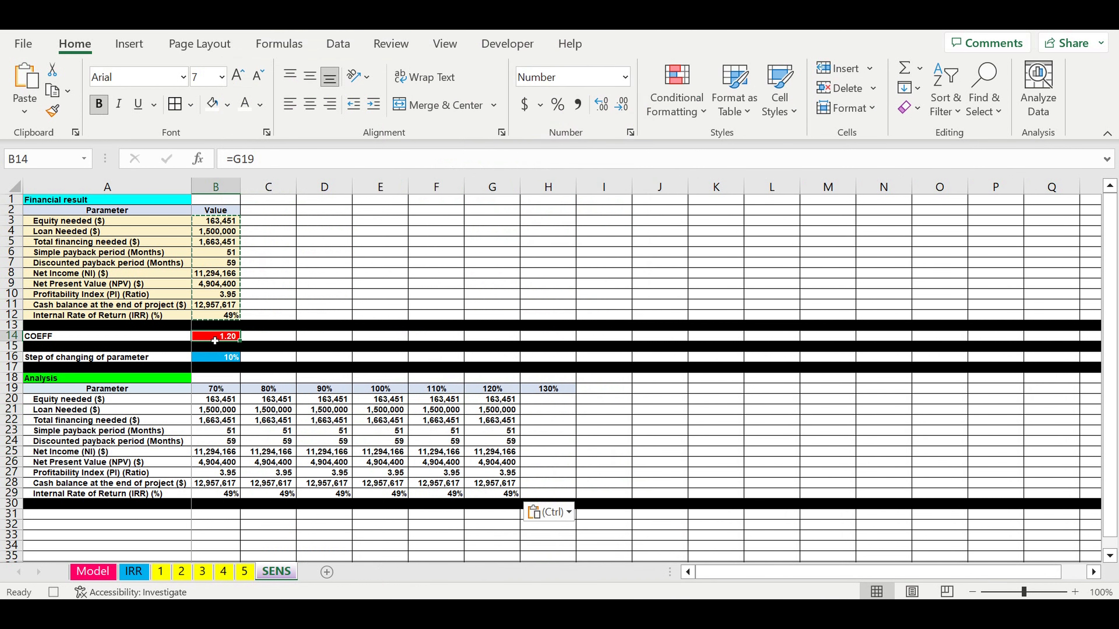
text(=)
click(548, 388)
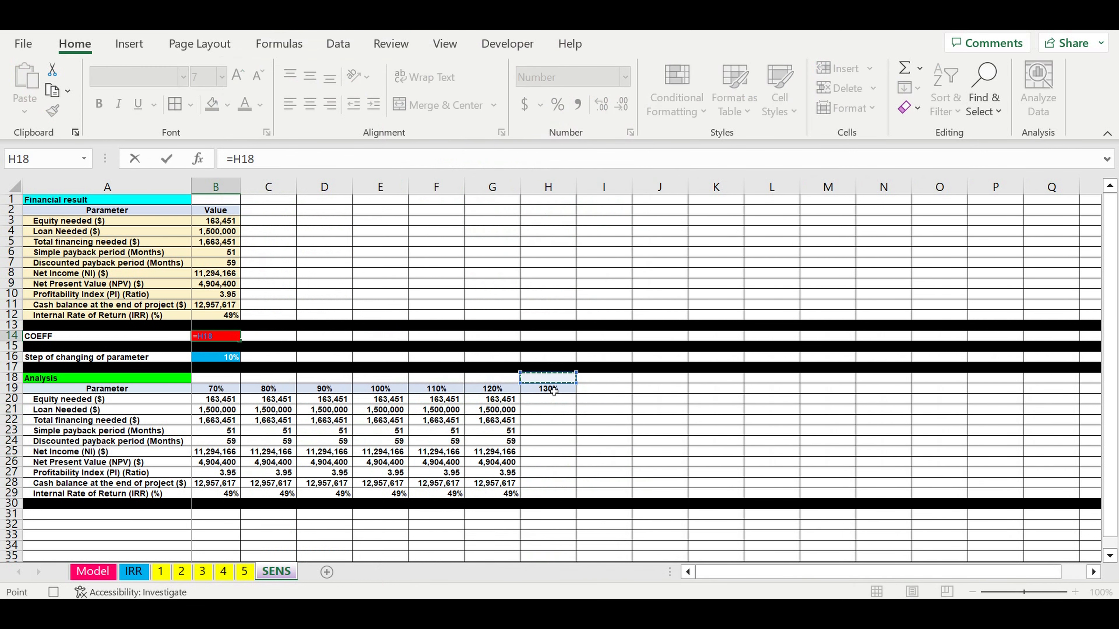
key(Return)
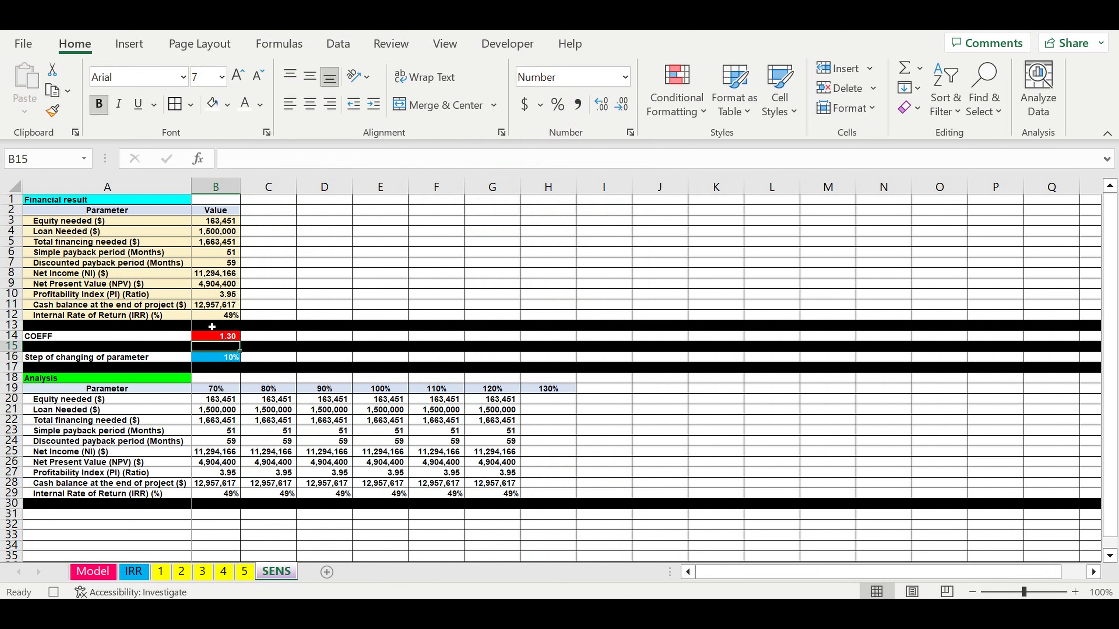
- Copy the results in B3:B12 and paste them as values into H20:H29 under the 130% heading
drag(215, 221, 216, 316)
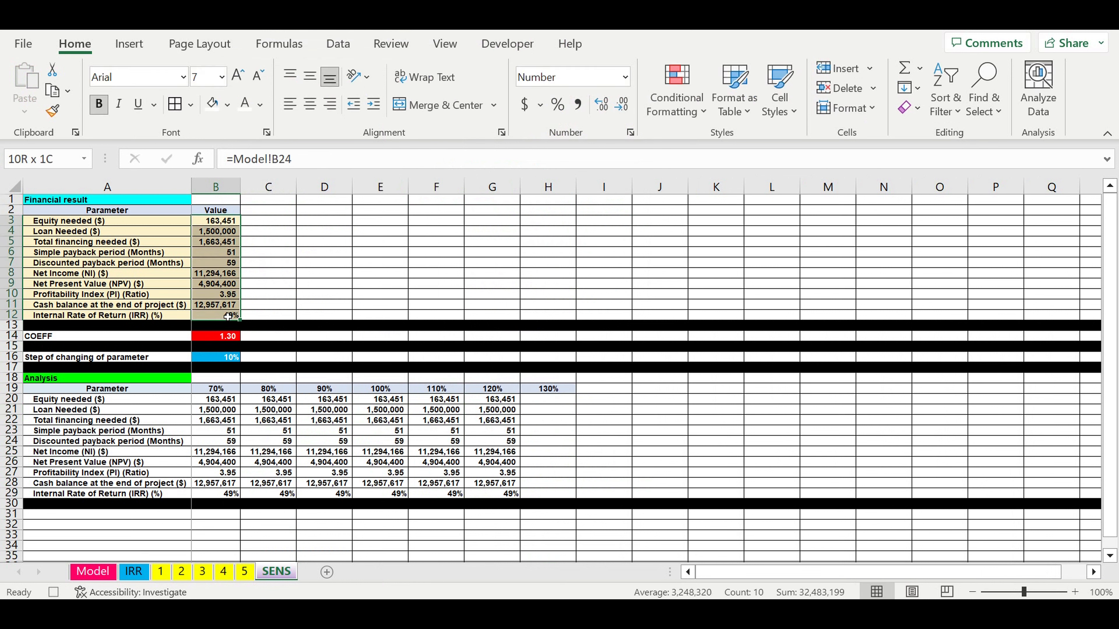
right_click(218, 282)
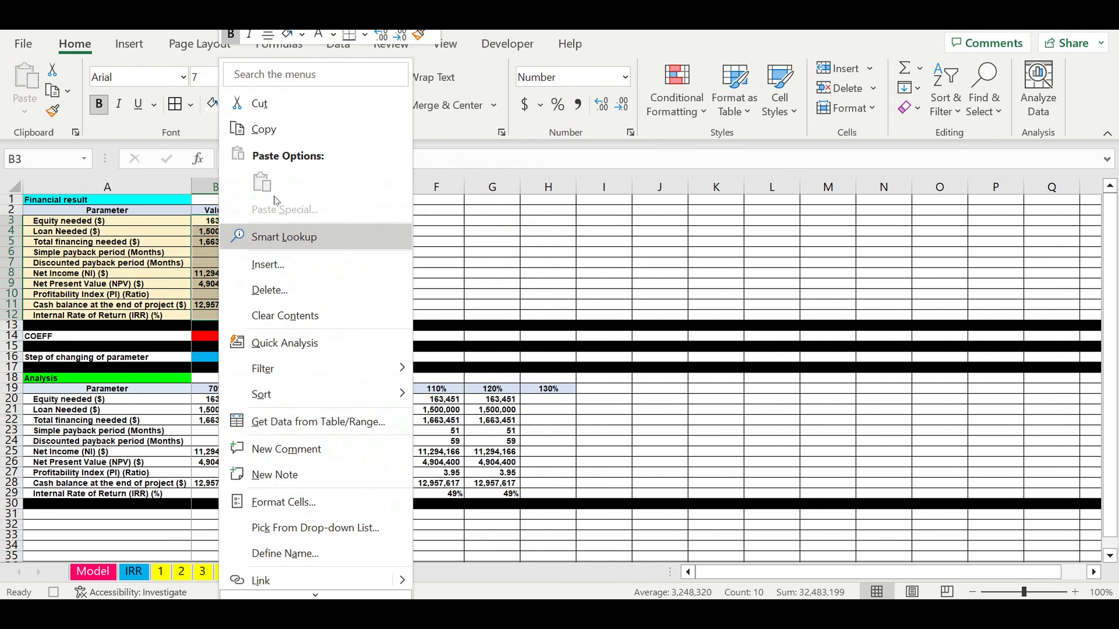
click(266, 129)
click(549, 400)
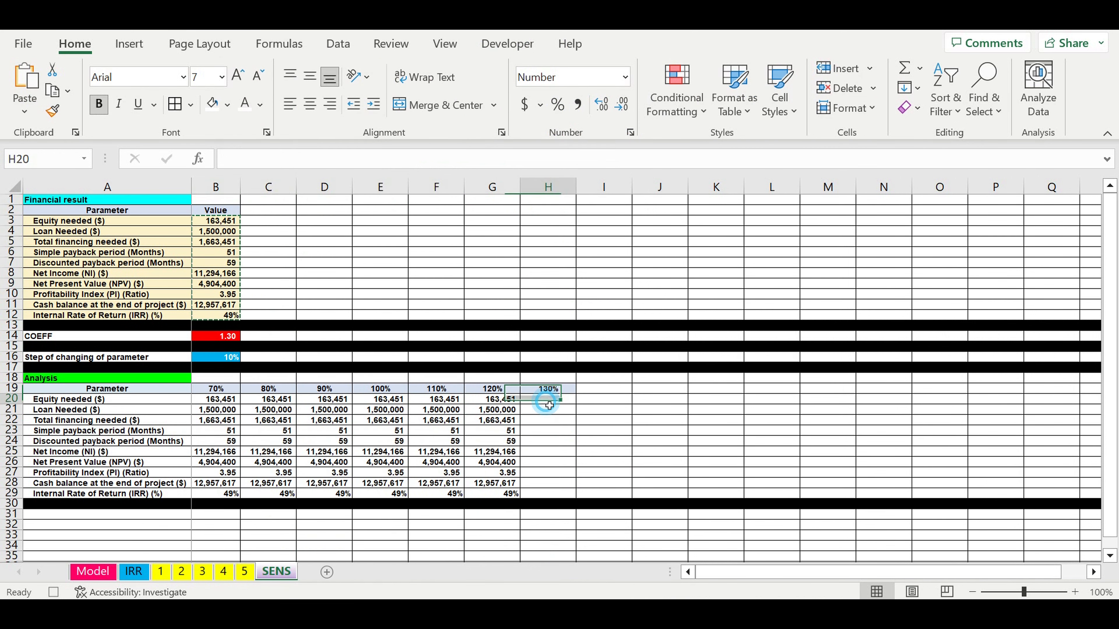
right_click(551, 398)
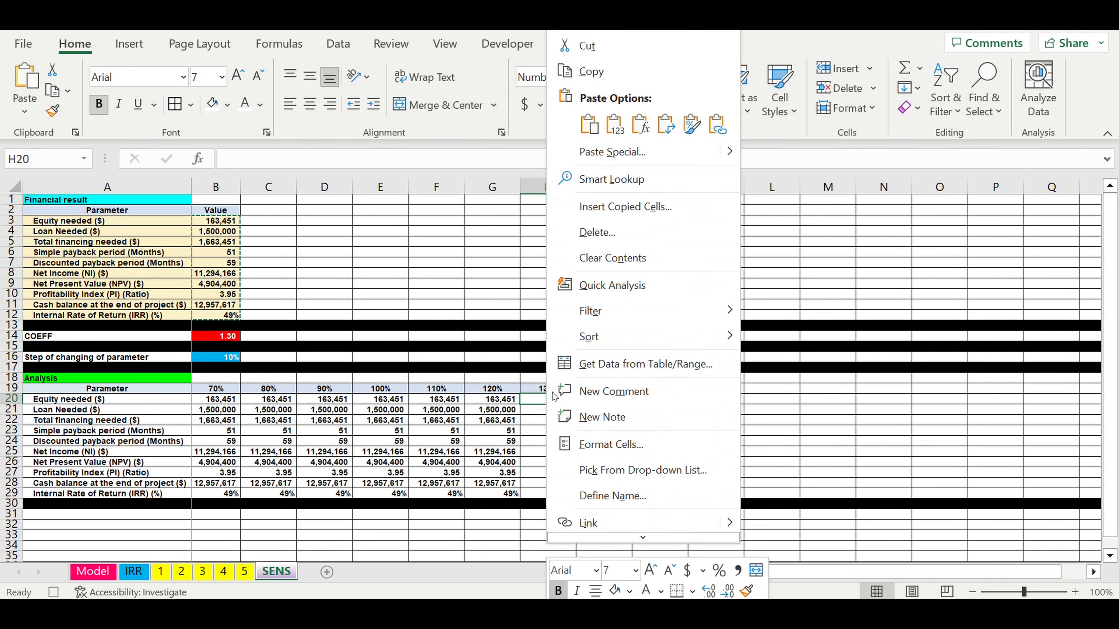
click(615, 128)
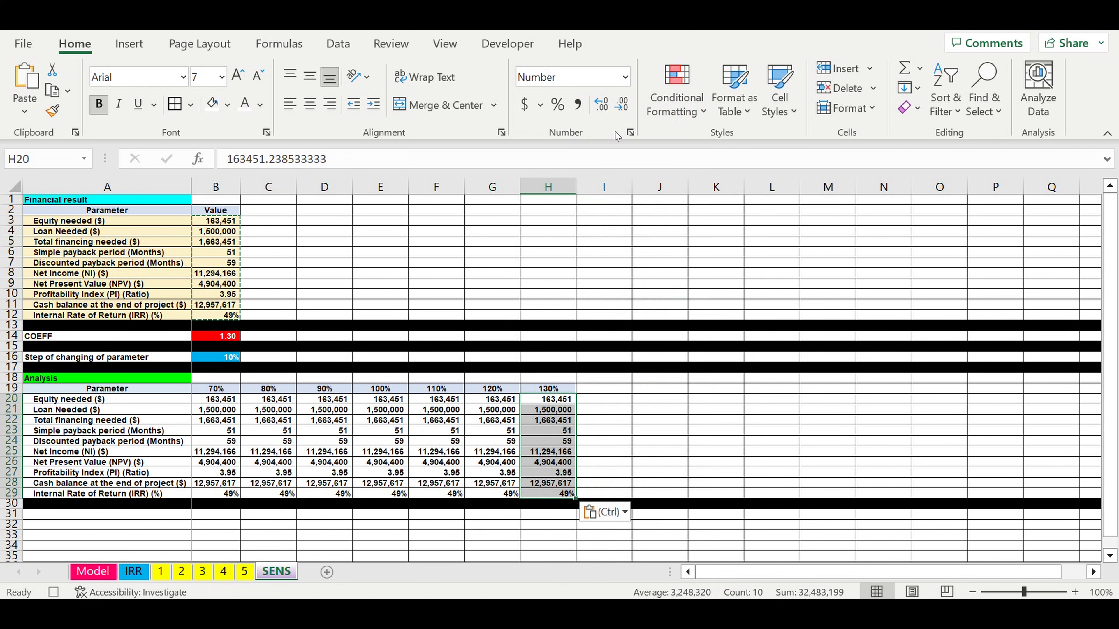
- Reset the COEFF cell B14 to the fixed value 1
click(387, 400)
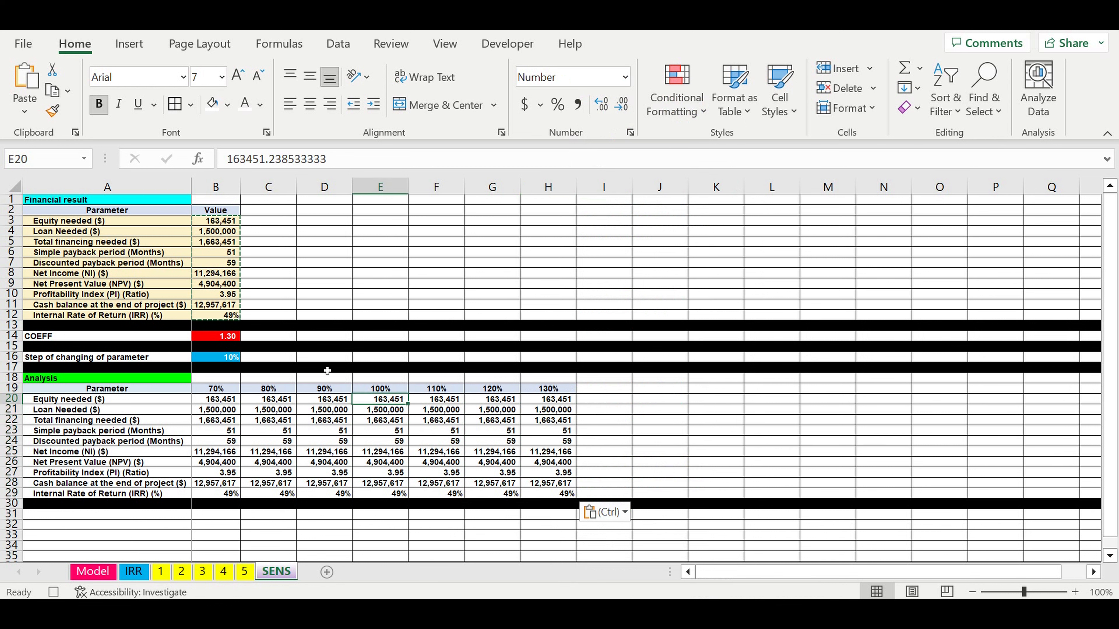
click(227, 338)
text(1)
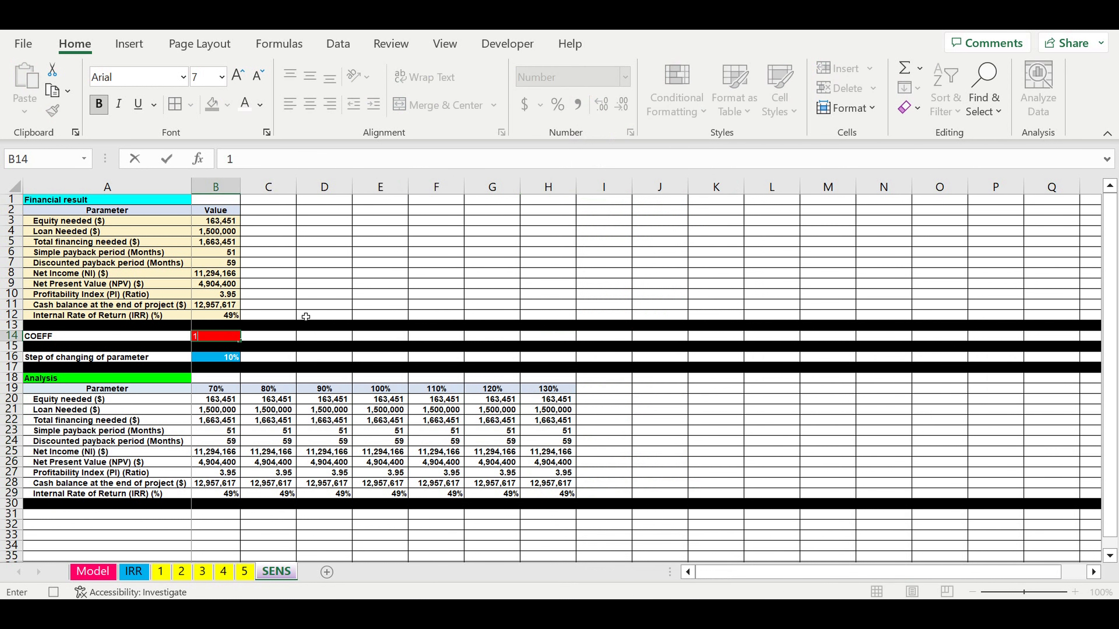
key(Return)
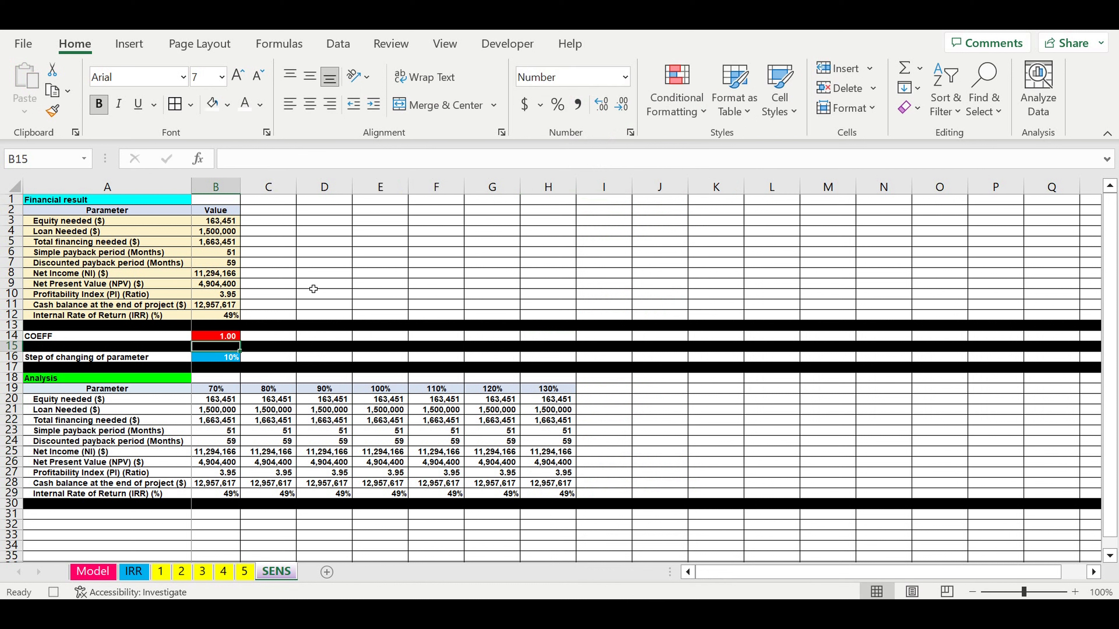
click(473, 430)
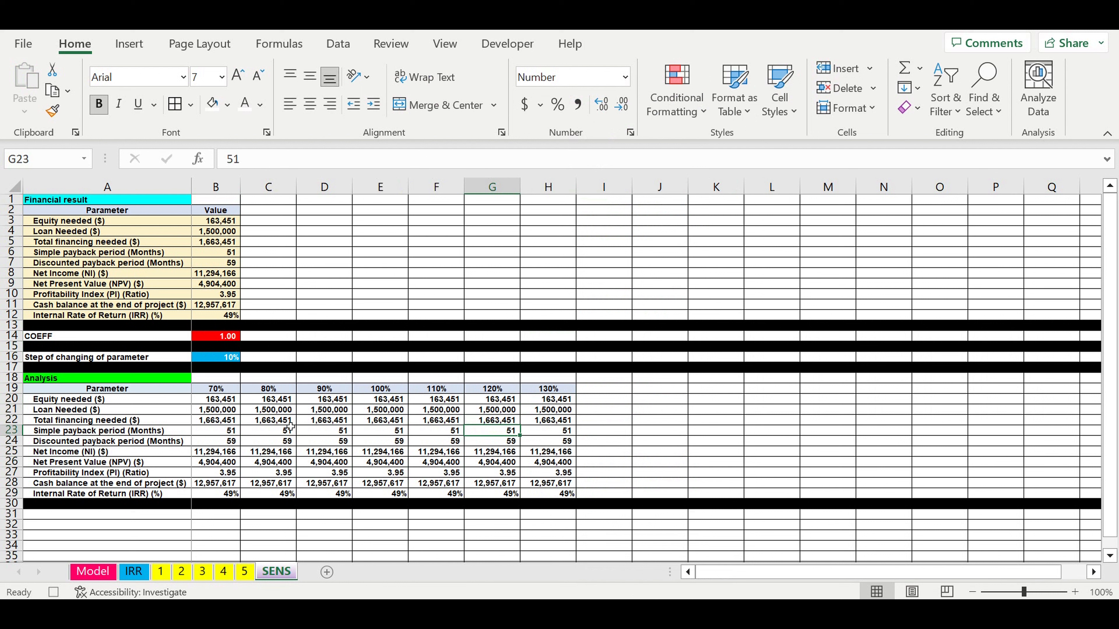
drag(229, 399, 575, 496)
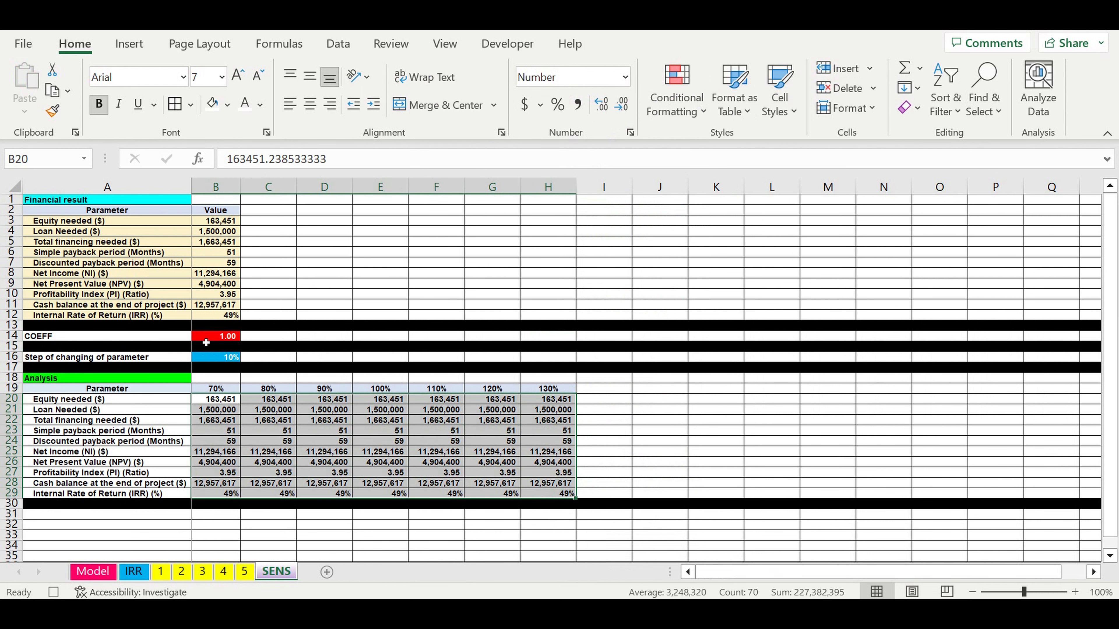
click(214, 339)
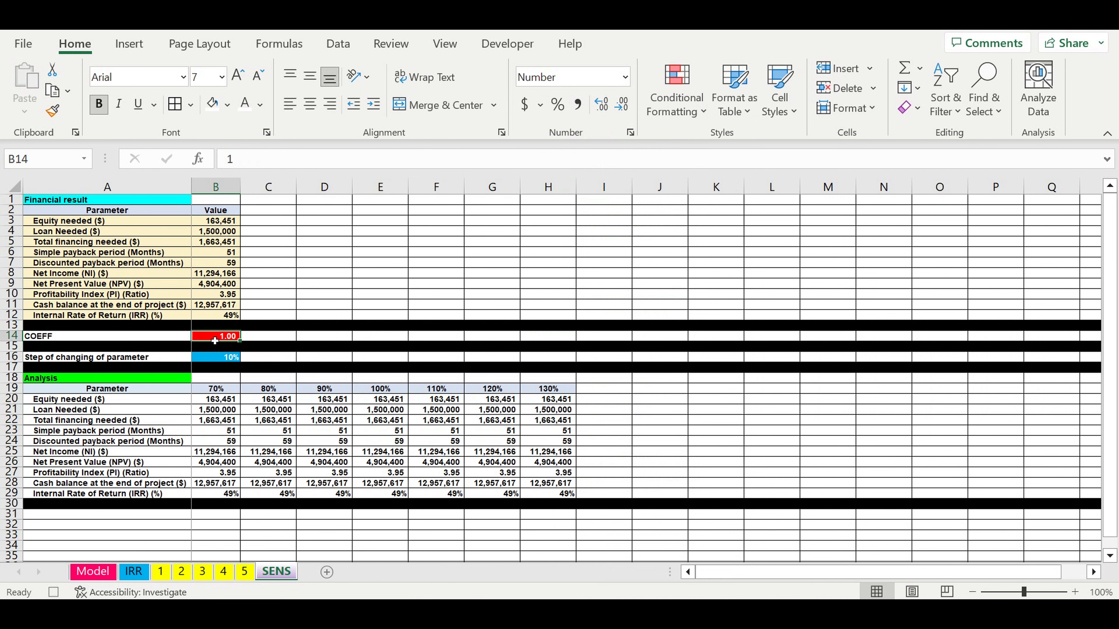
key(Down)
key(Down)
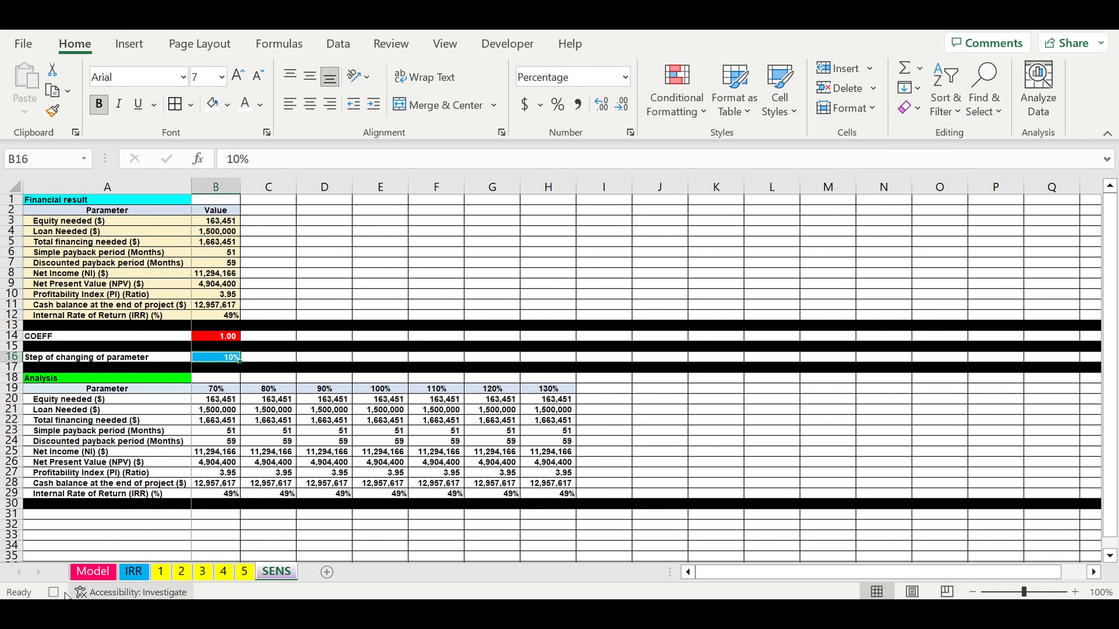
- Stop recording the SENS macro and clear the Analysis table values in B20:H29
click(52, 593)
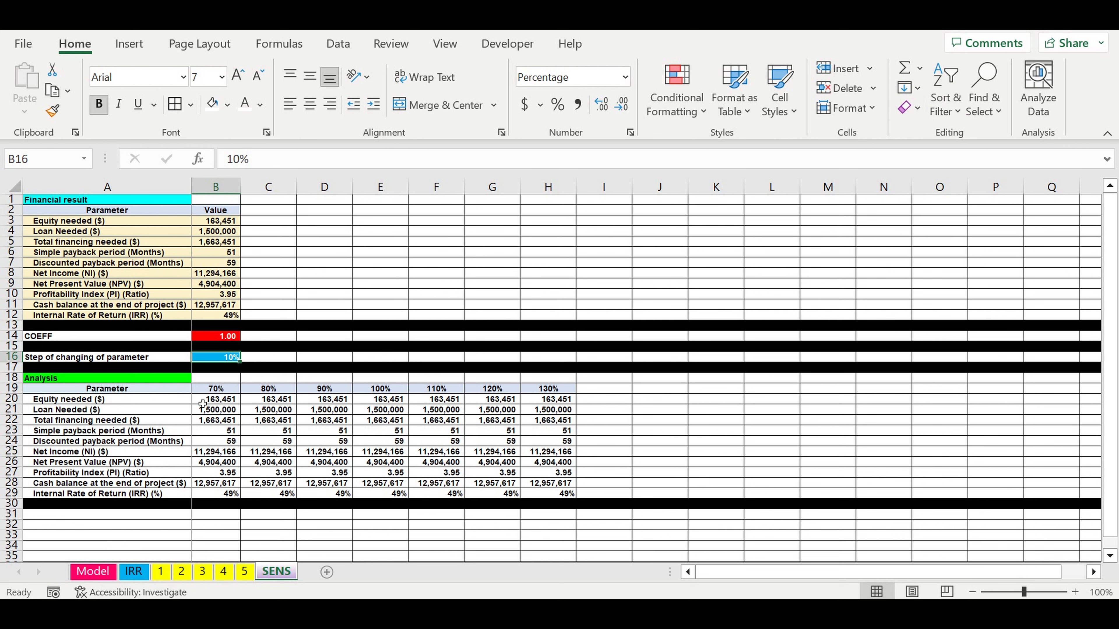
drag(202, 404, 548, 492)
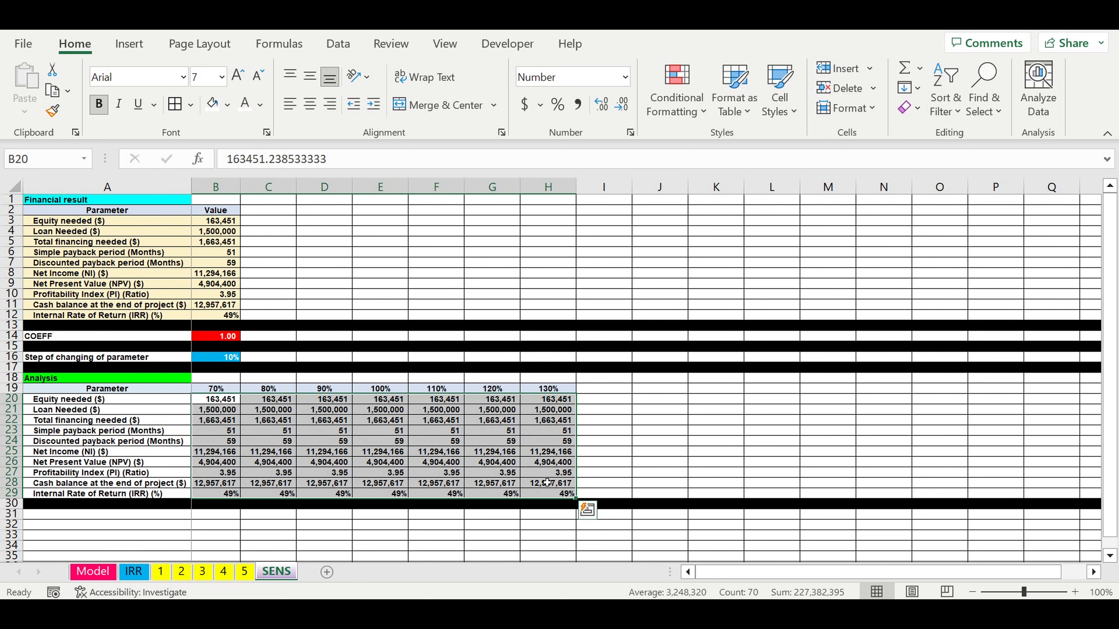
key(Delete)
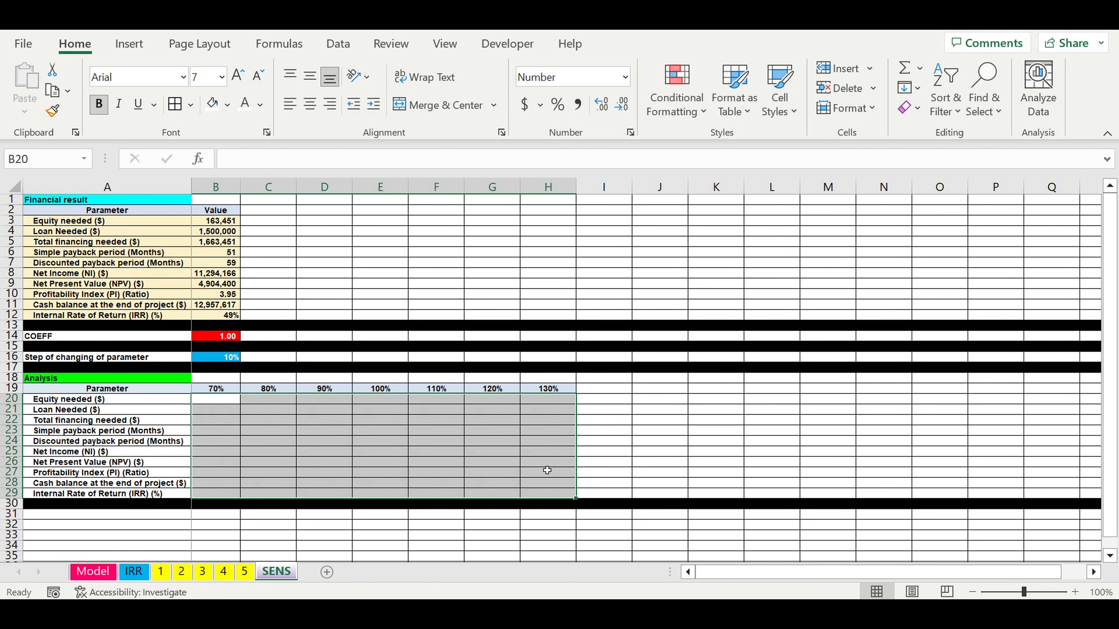
click(451, 424)
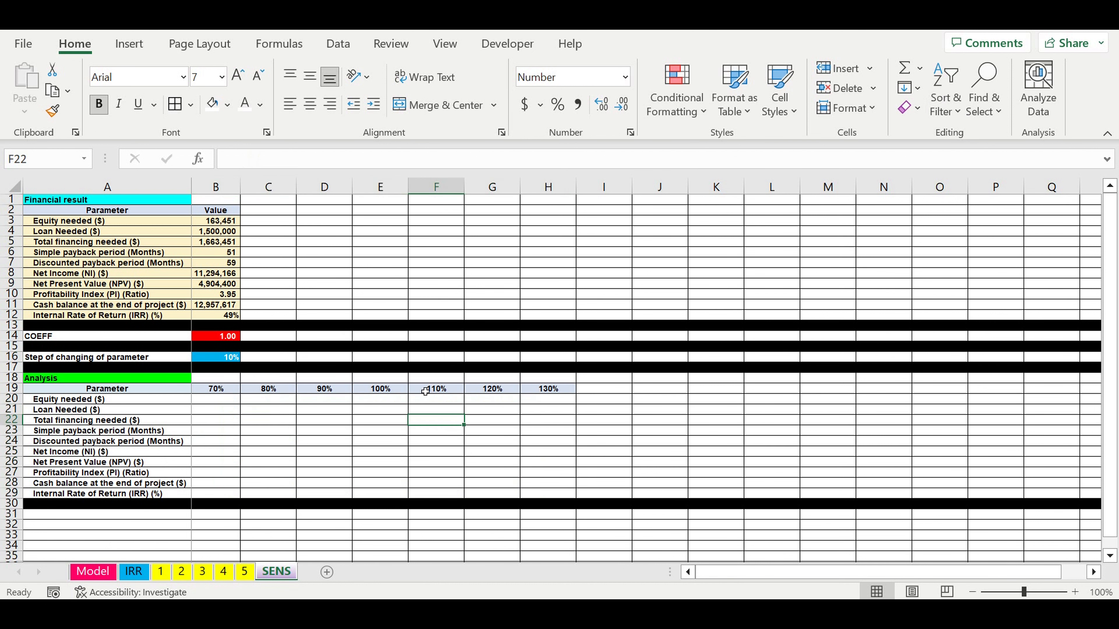
- Run the SENS macro to fill the Analysis table, and clear the filled values from B20:H29
click(444, 43)
click(1033, 117)
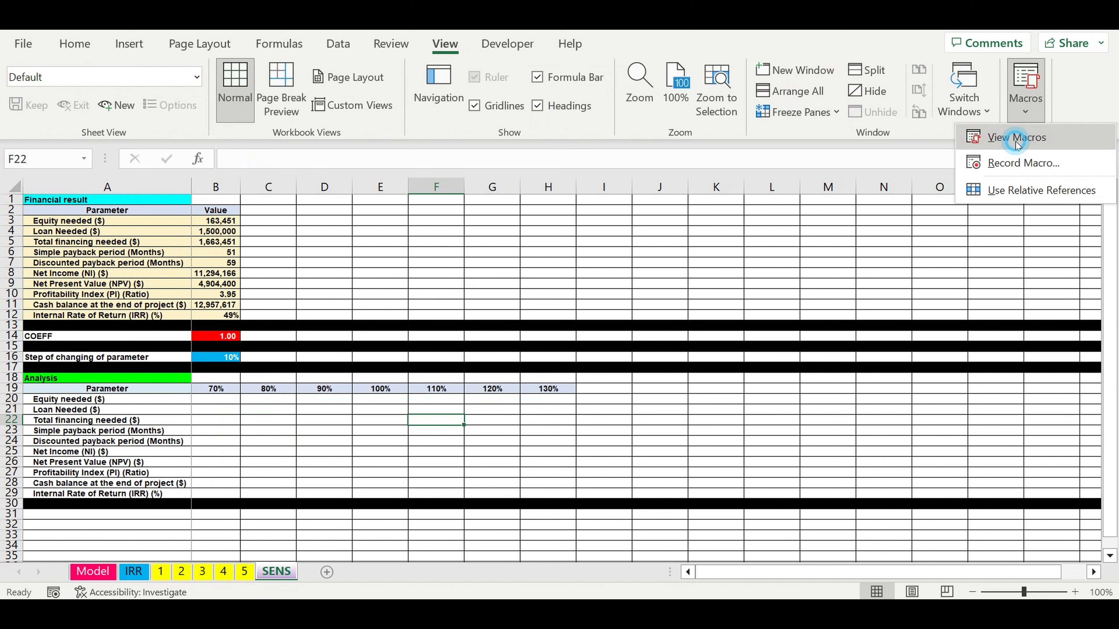
click(1016, 141)
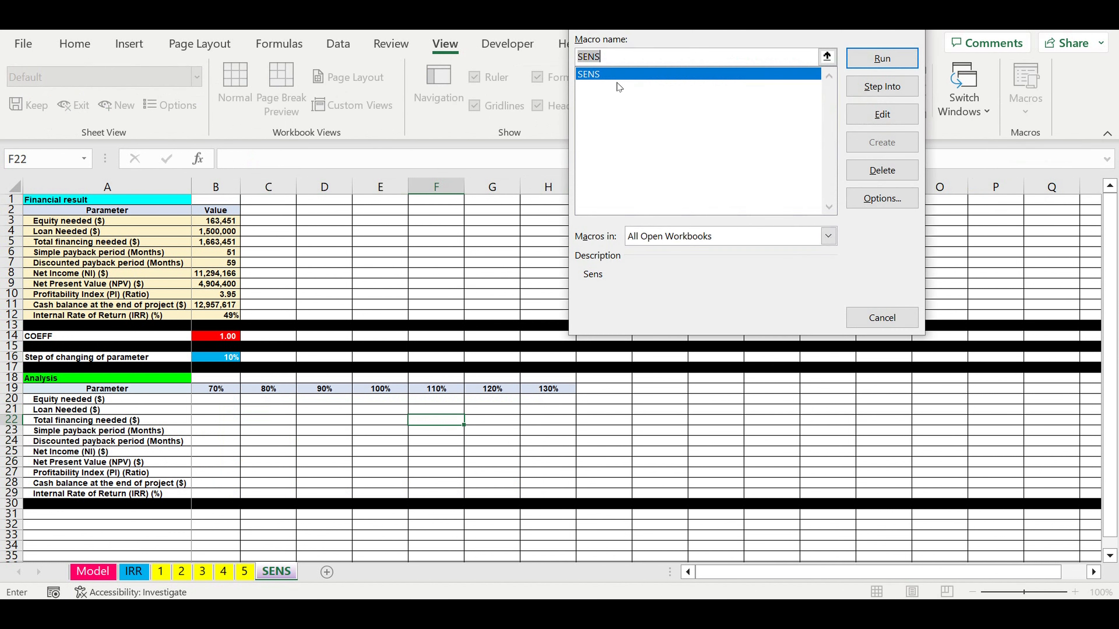
click(883, 66)
click(221, 403)
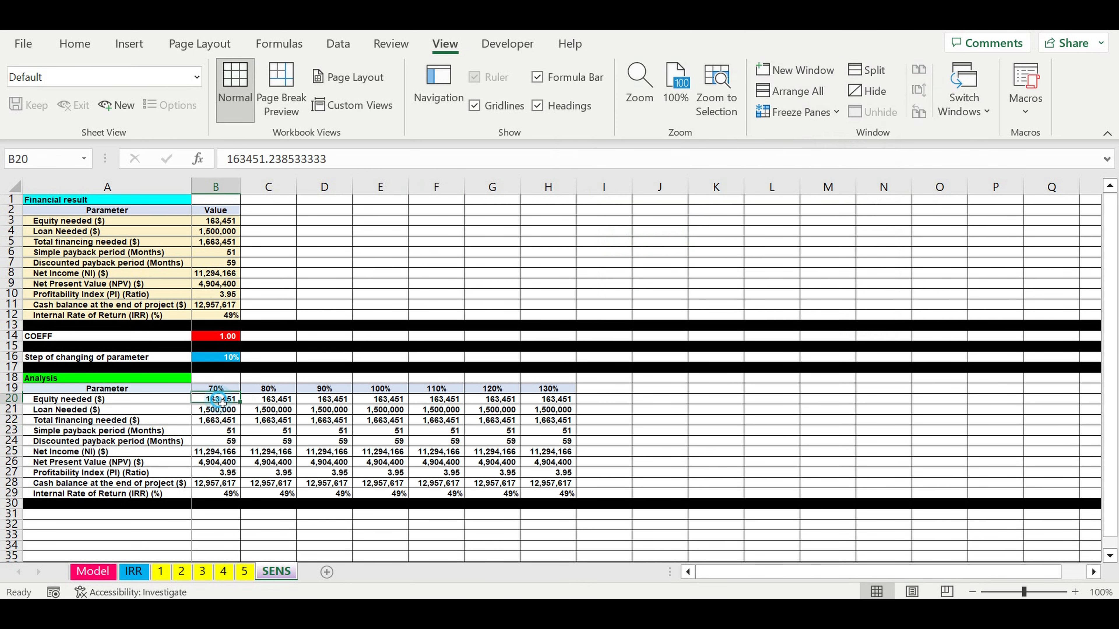
drag(222, 403, 551, 494)
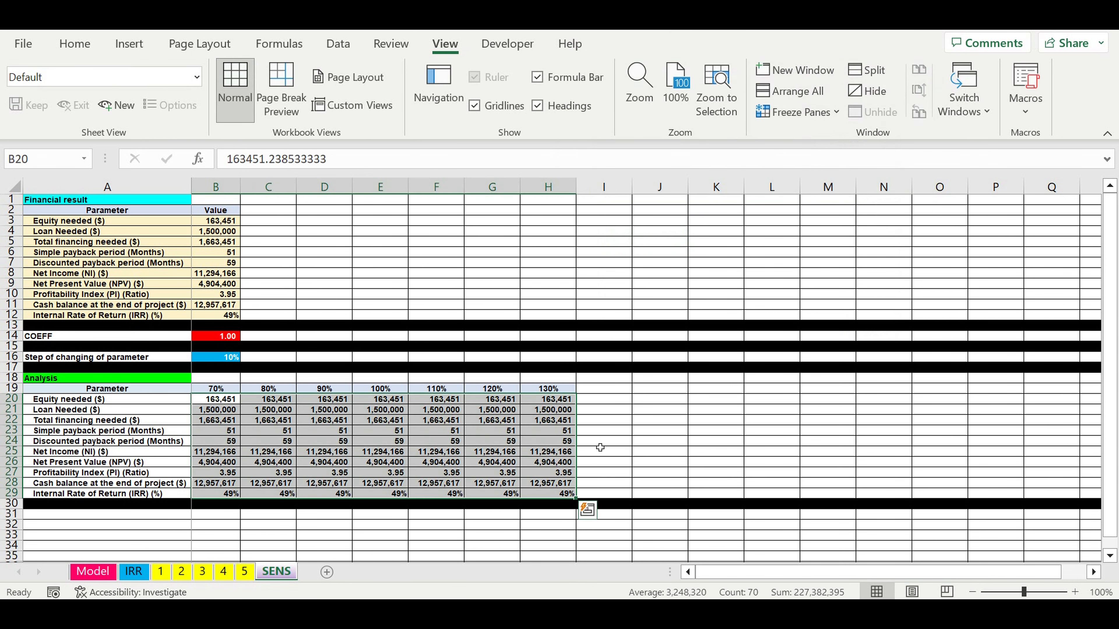
click(608, 435)
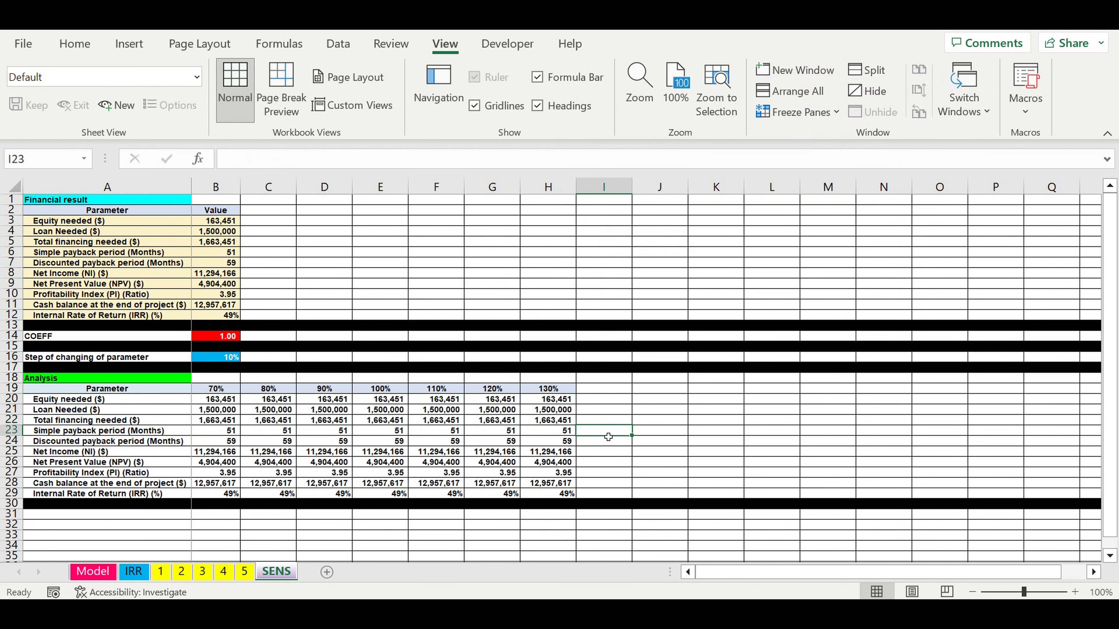
click(609, 400)
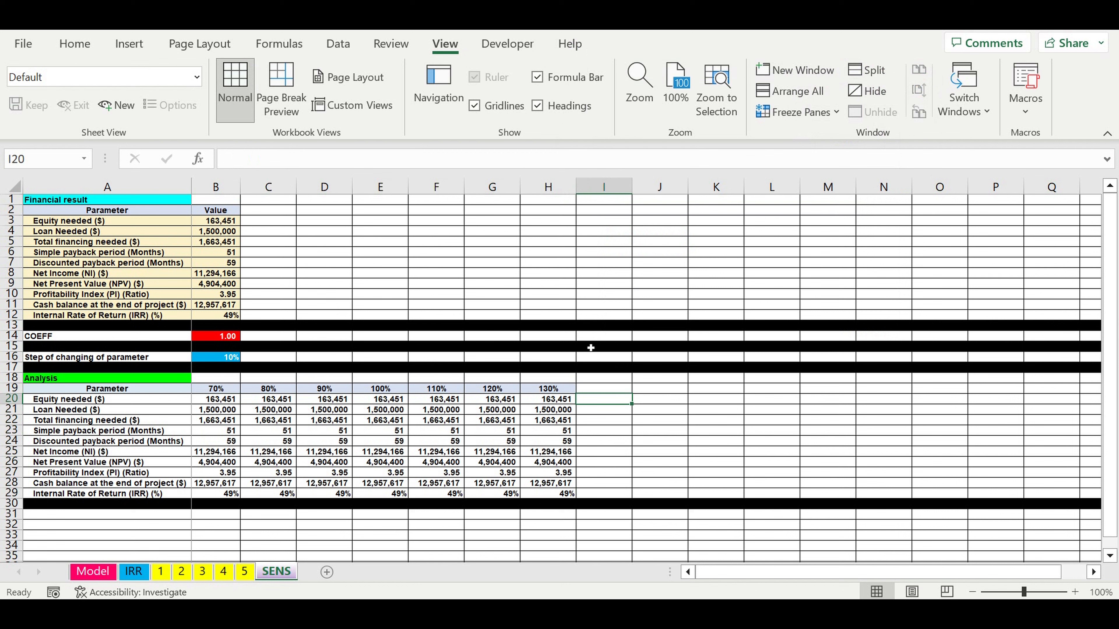
drag(220, 400, 561, 492)
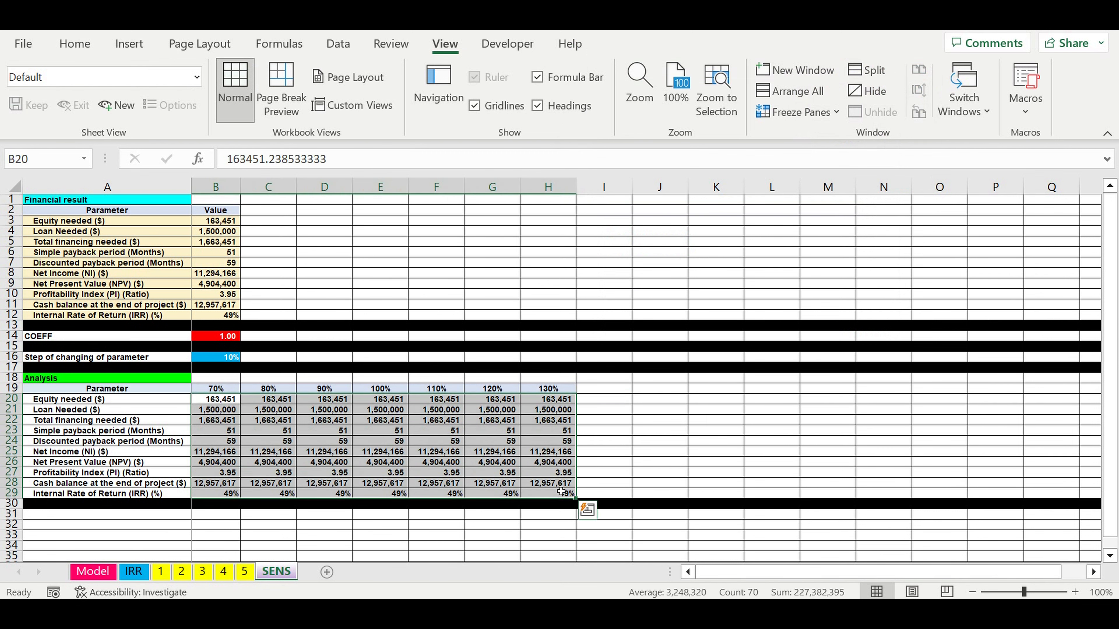
click(605, 462)
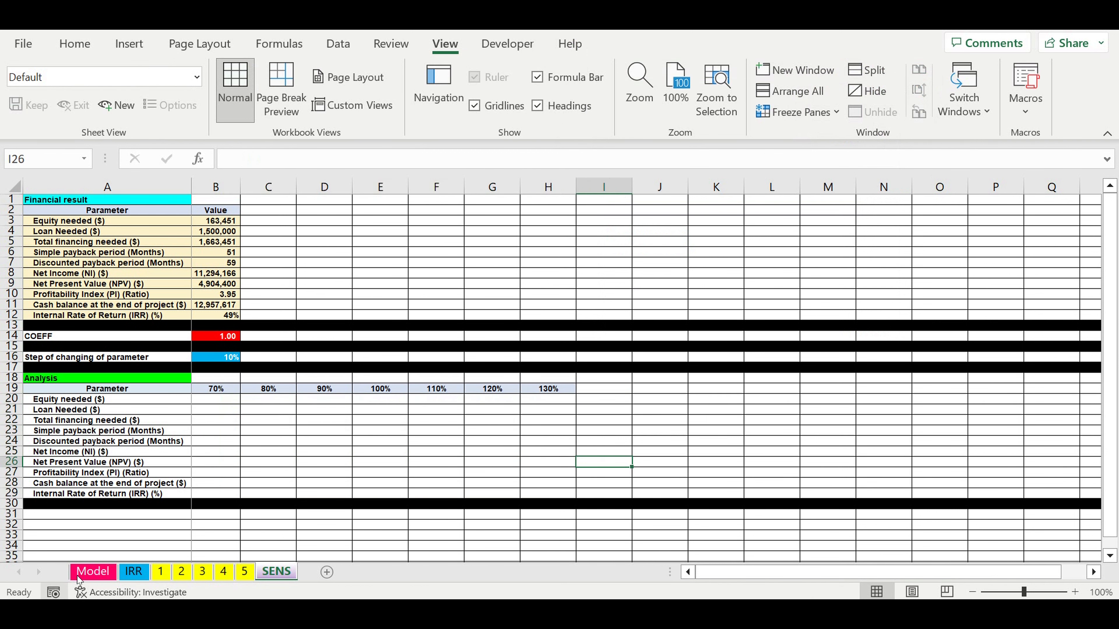
- Link the Revenues COEFF in cell B37 of the Model sheet to the sensitivity coefficient with the formula =100%*SENS!B14
click(92, 571)
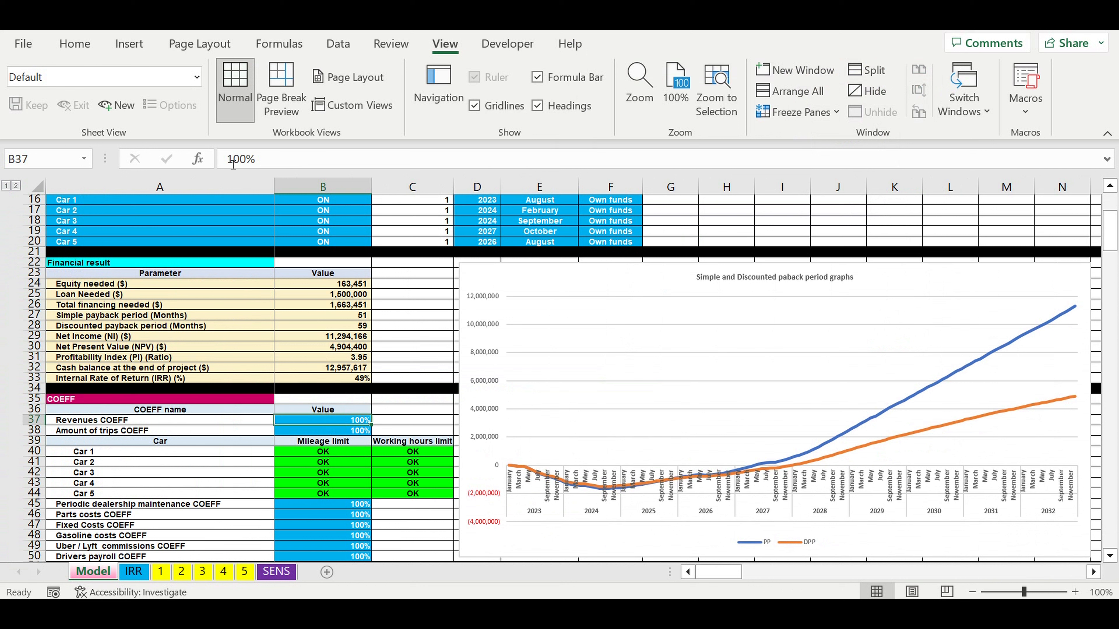
click(261, 162)
key(Home)
text(=)
key(End)
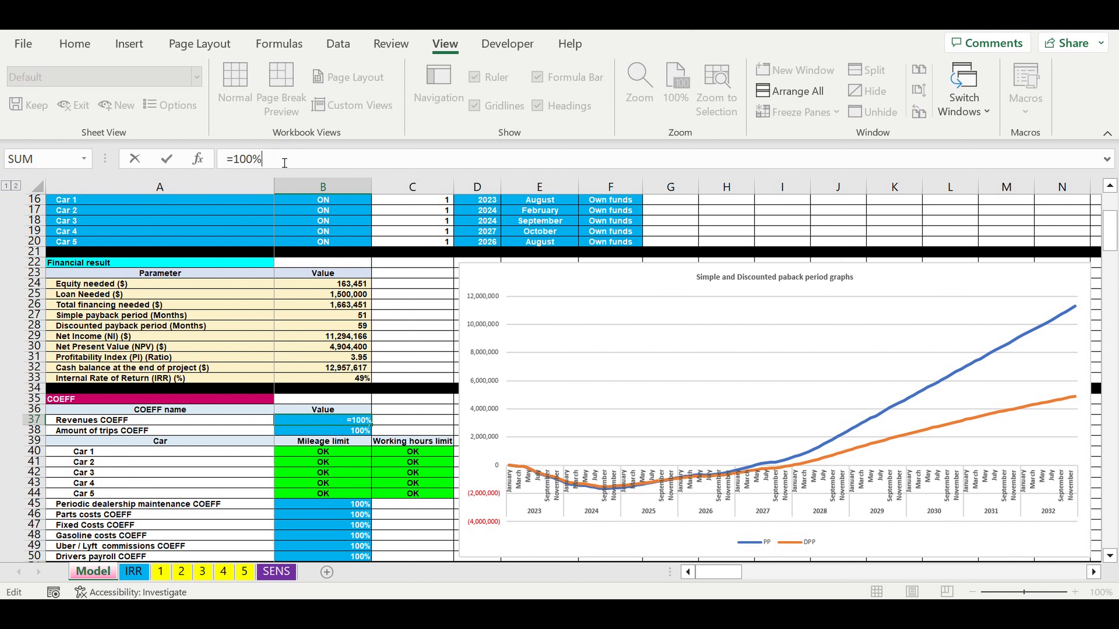
text(*)
click(276, 572)
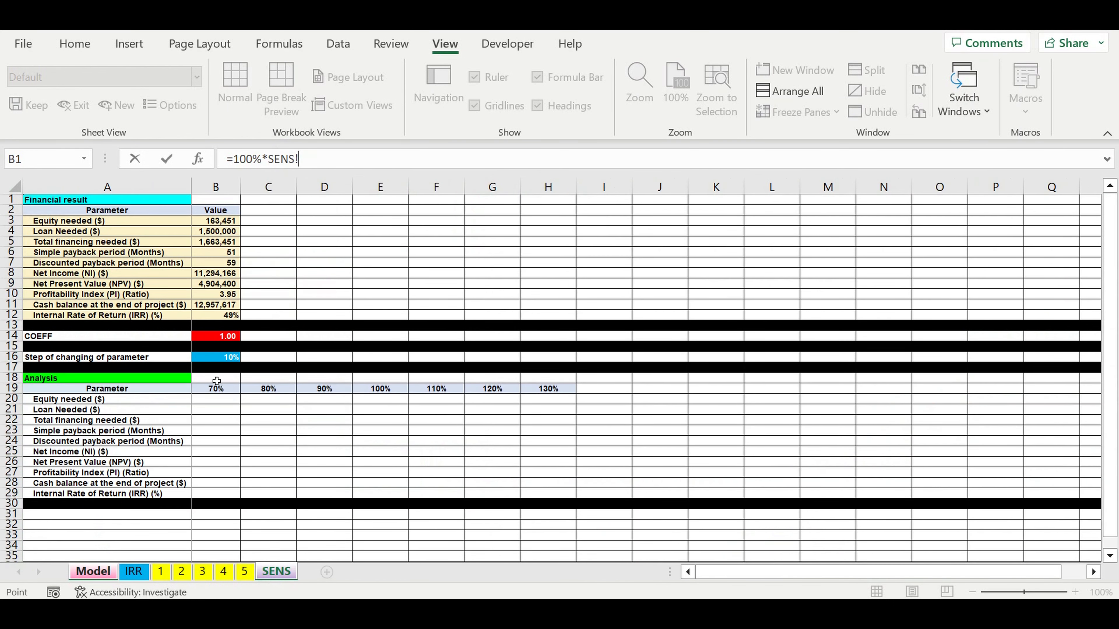
click(216, 337)
key(Return)
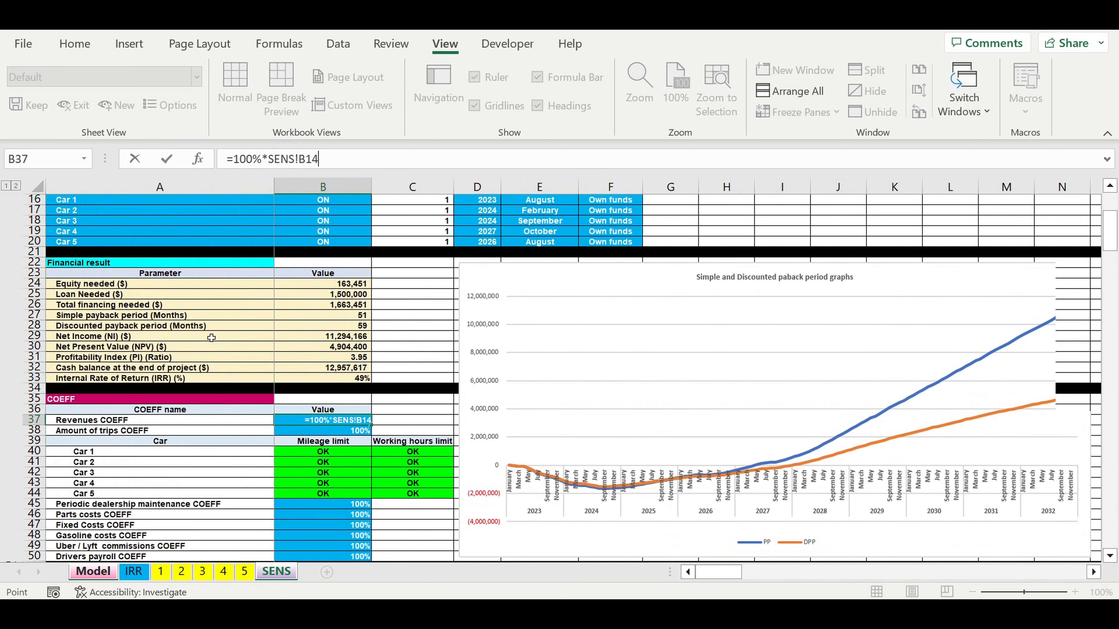
key(Down)
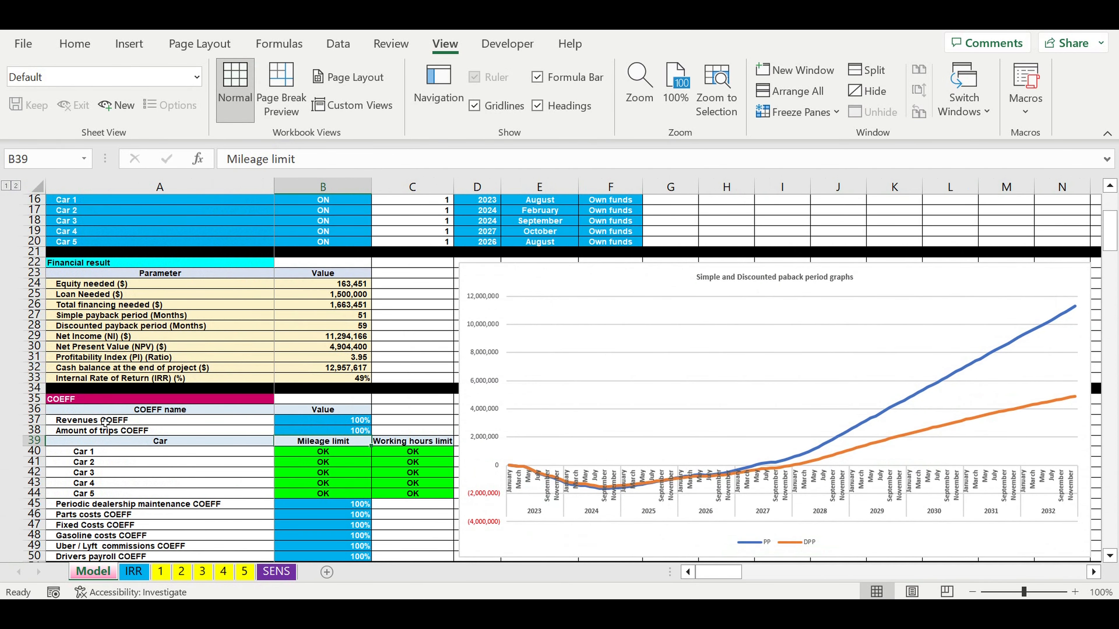
key(Up)
key(Up)
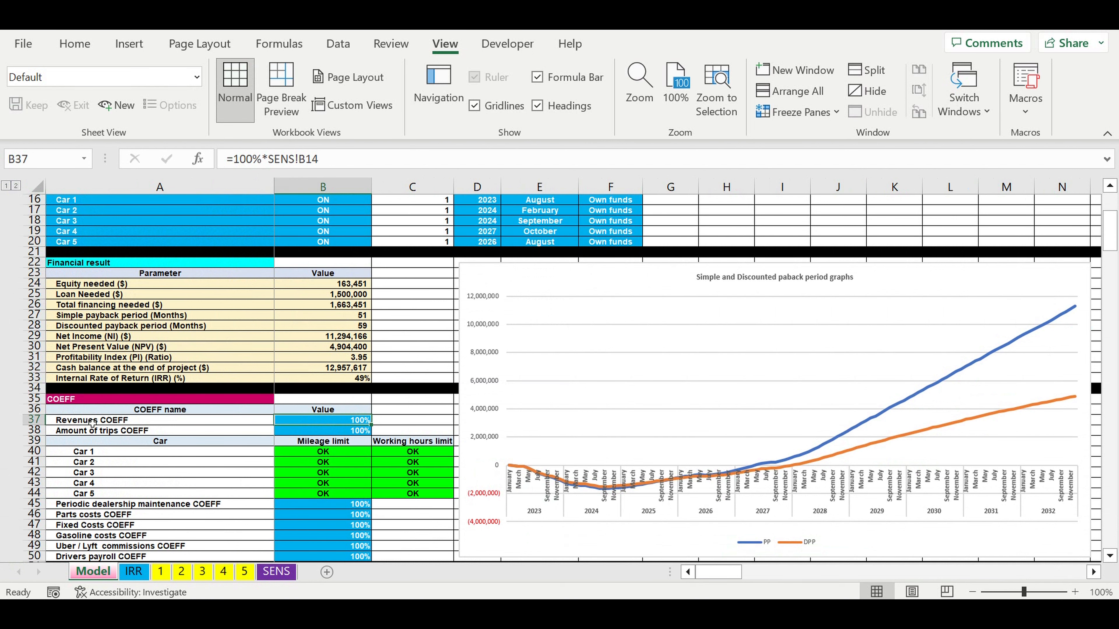
- Format the COEFF cell B14 on the SENS sheet as a percentage
click(277, 572)
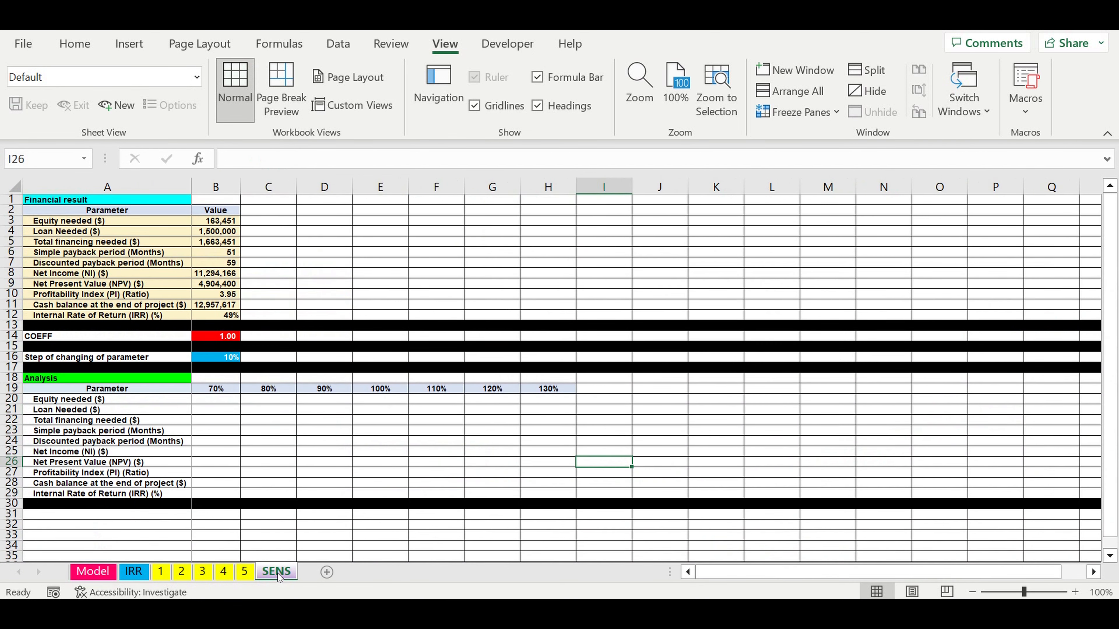
click(264, 462)
click(230, 337)
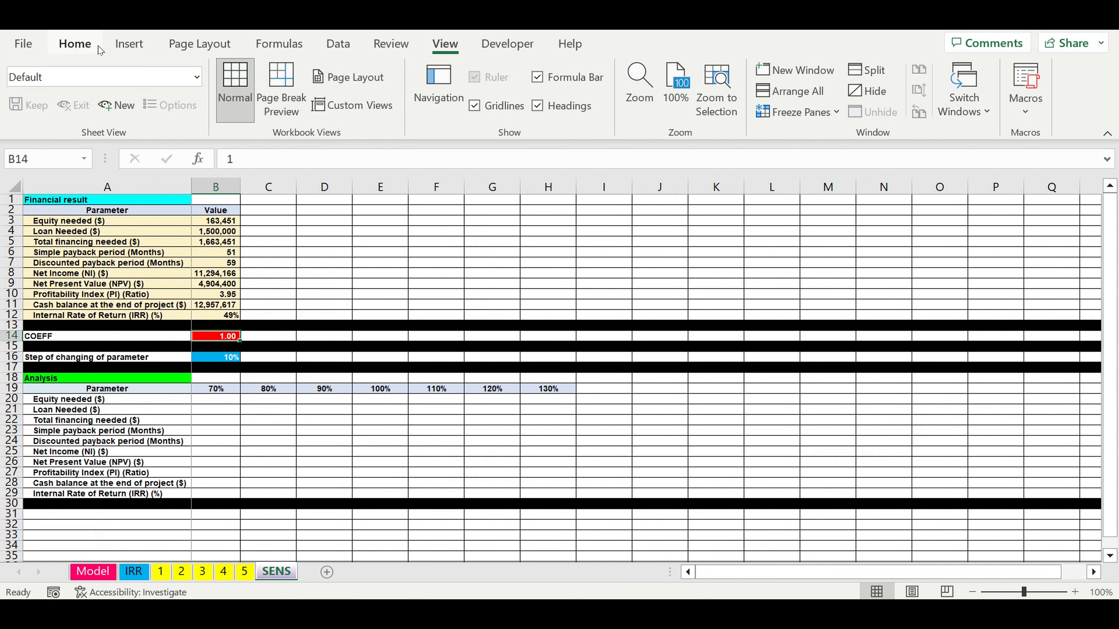
click(75, 44)
click(557, 105)
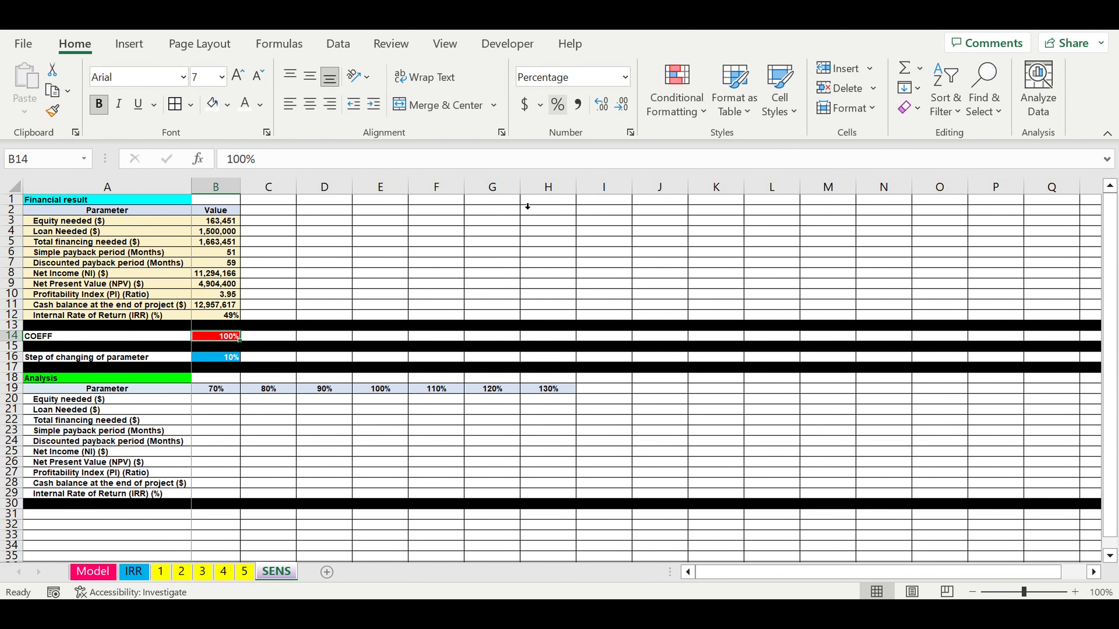
click(331, 462)
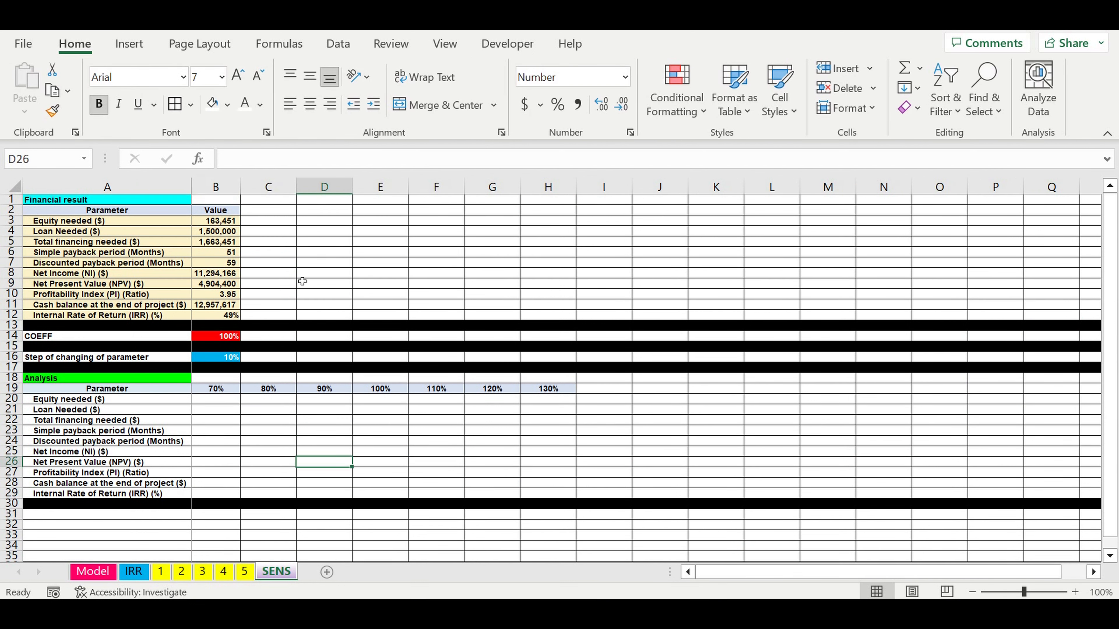
- Run the SENS macro to fill the Analysis table with the revenue sensitivity results for 70% to 130%
click(220, 399)
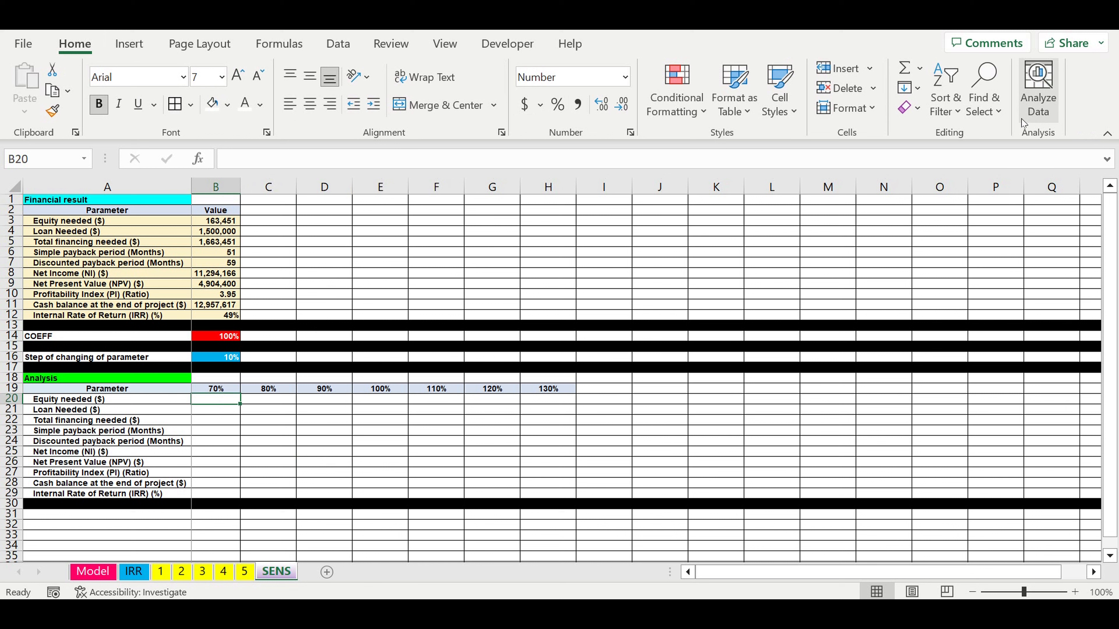
click(444, 43)
click(1028, 110)
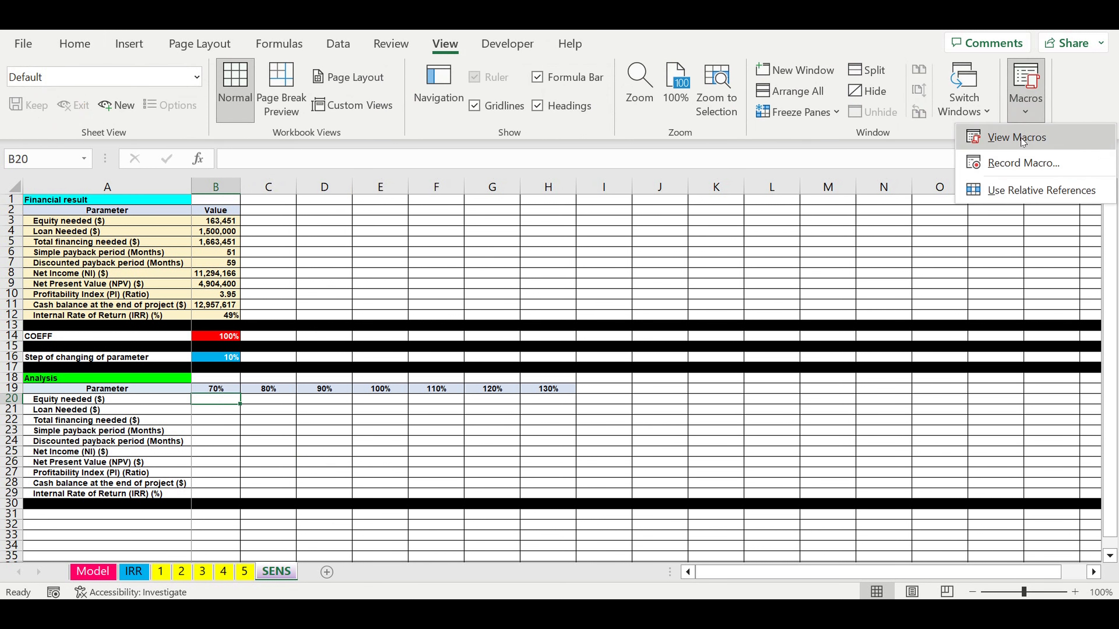
click(1017, 138)
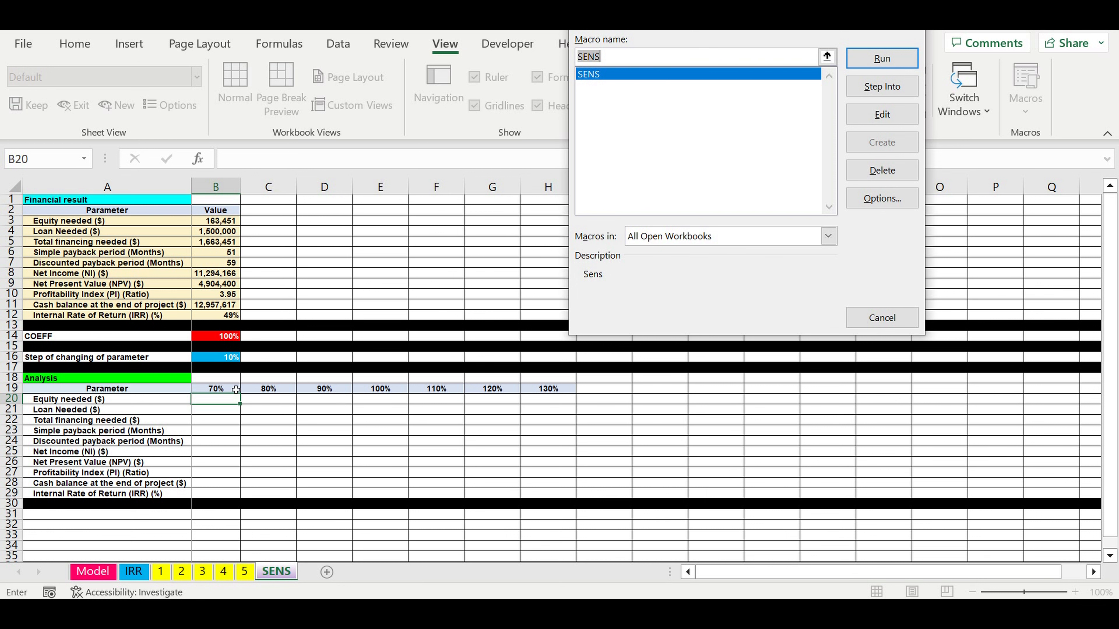
click(889, 60)
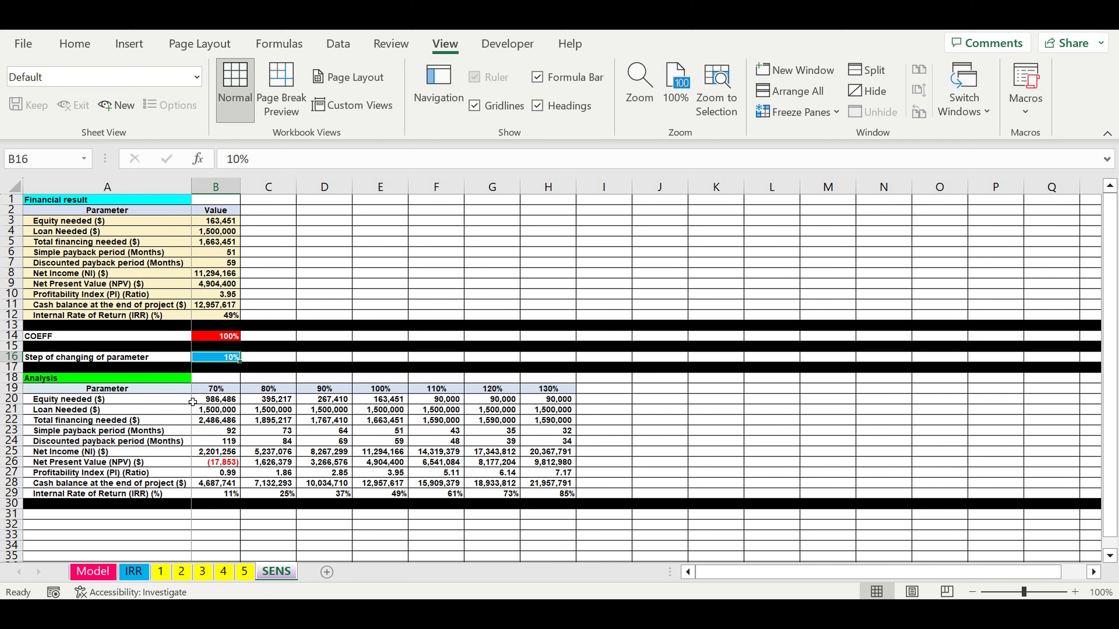
drag(193, 402, 567, 499)
click(327, 461)
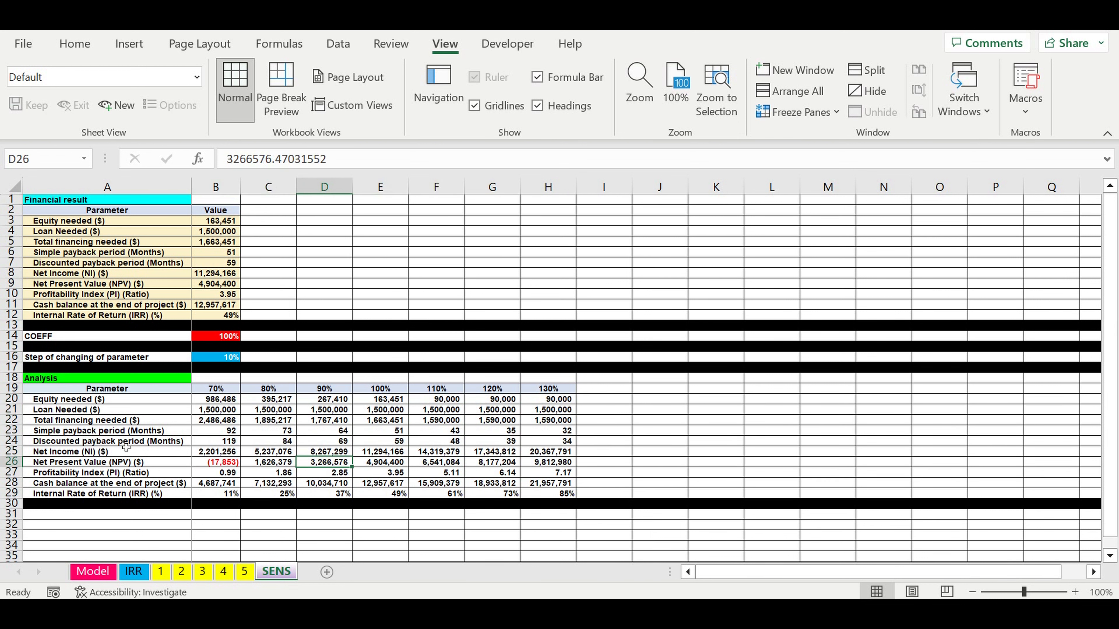
- Insert a 2-D line chart of the Discounted payback period row A24:H24, and delete the chart
drag(123, 442, 568, 443)
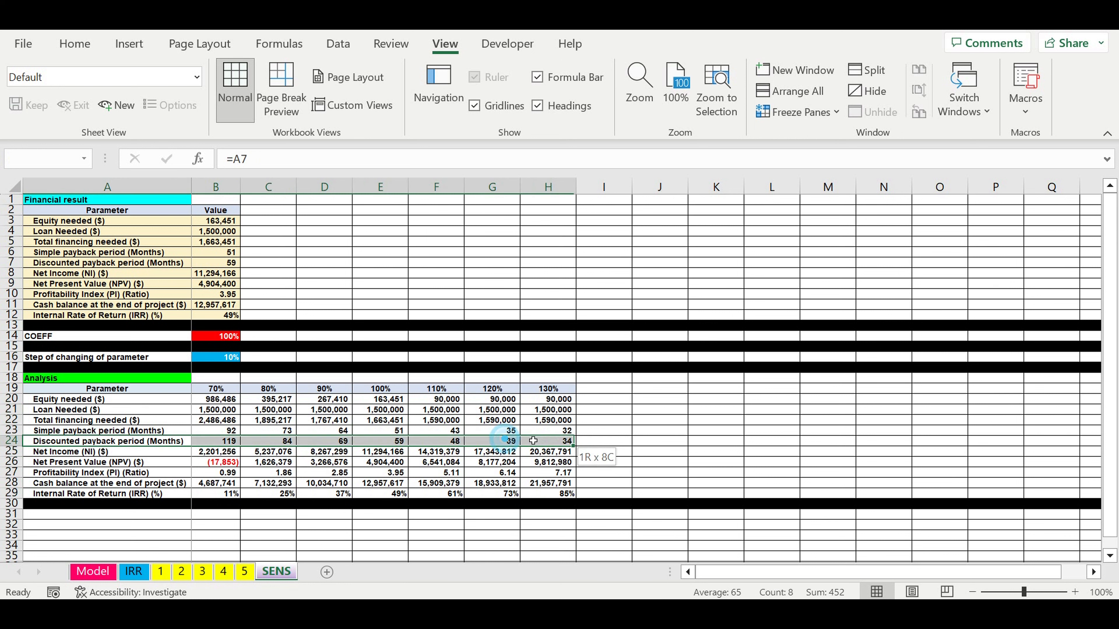
click(123, 46)
click(459, 68)
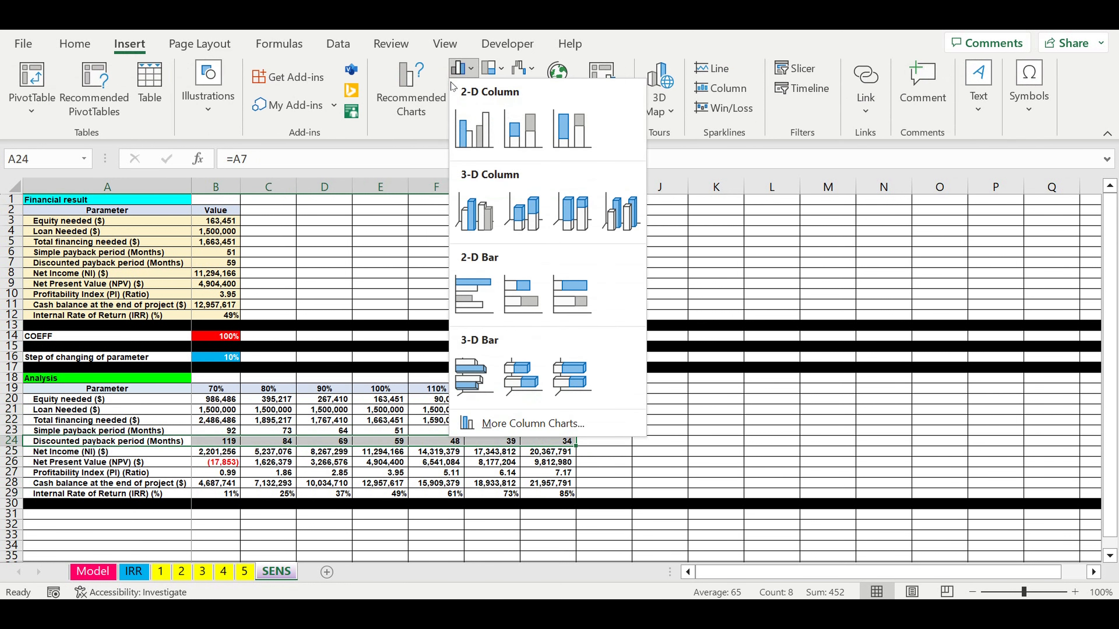
click(397, 137)
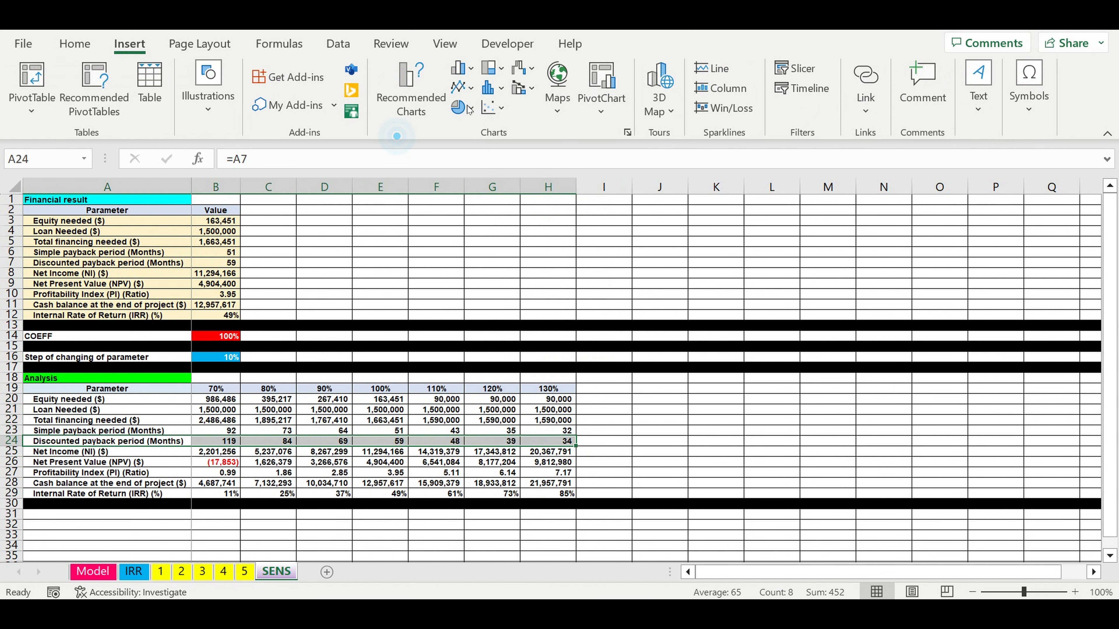
click(460, 87)
click(475, 148)
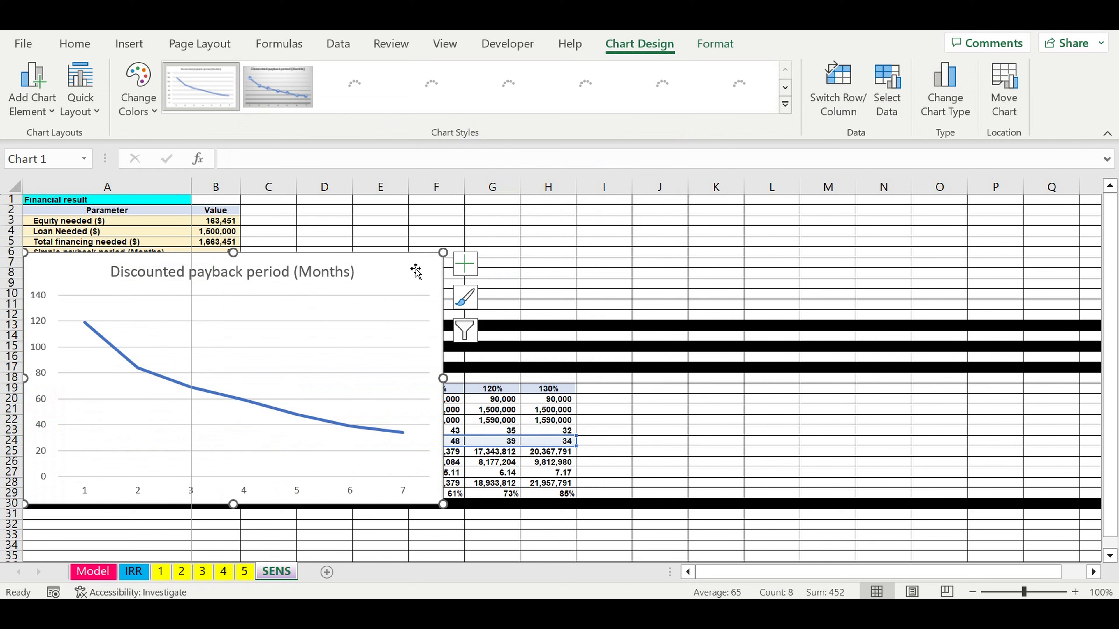
key(Delete)
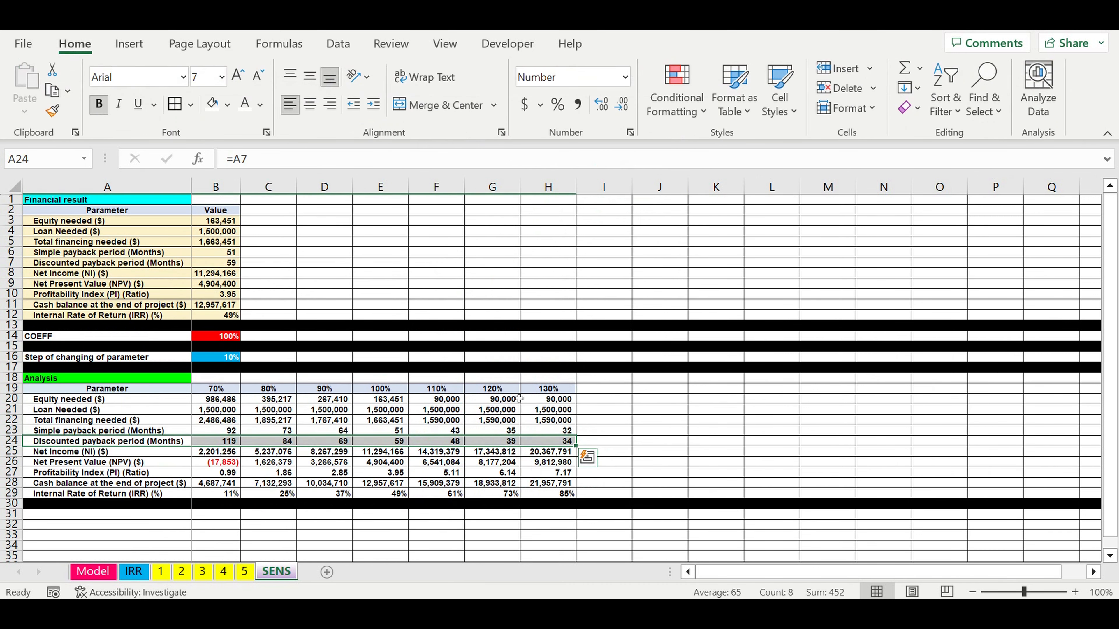
click(700, 451)
- Set the step of changing of parameter in cell B16 to 20%
click(210, 357)
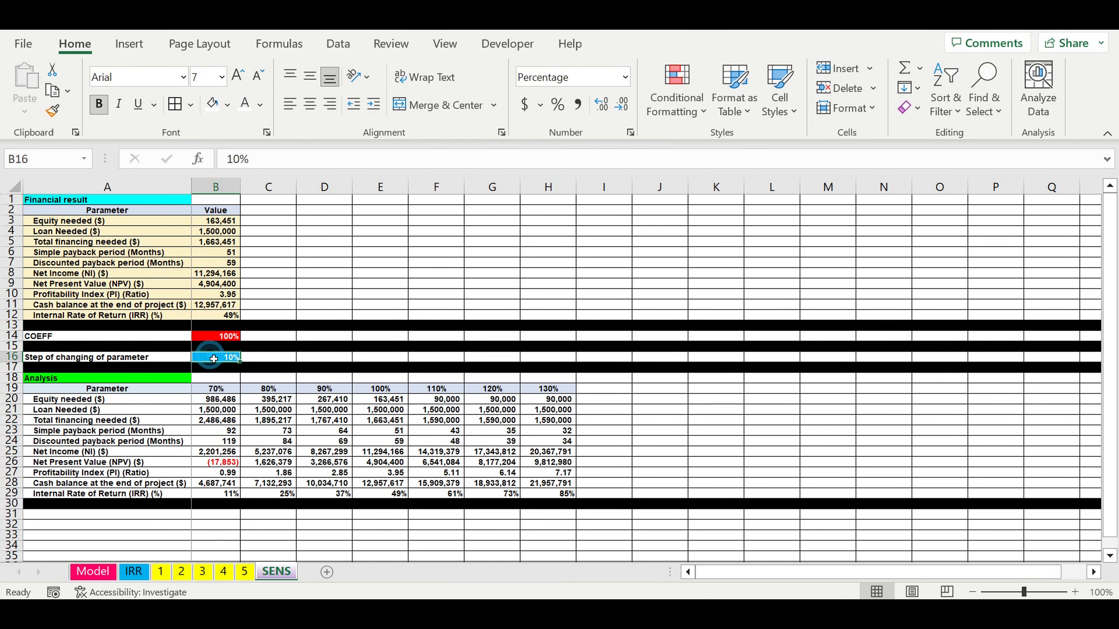
text(20)
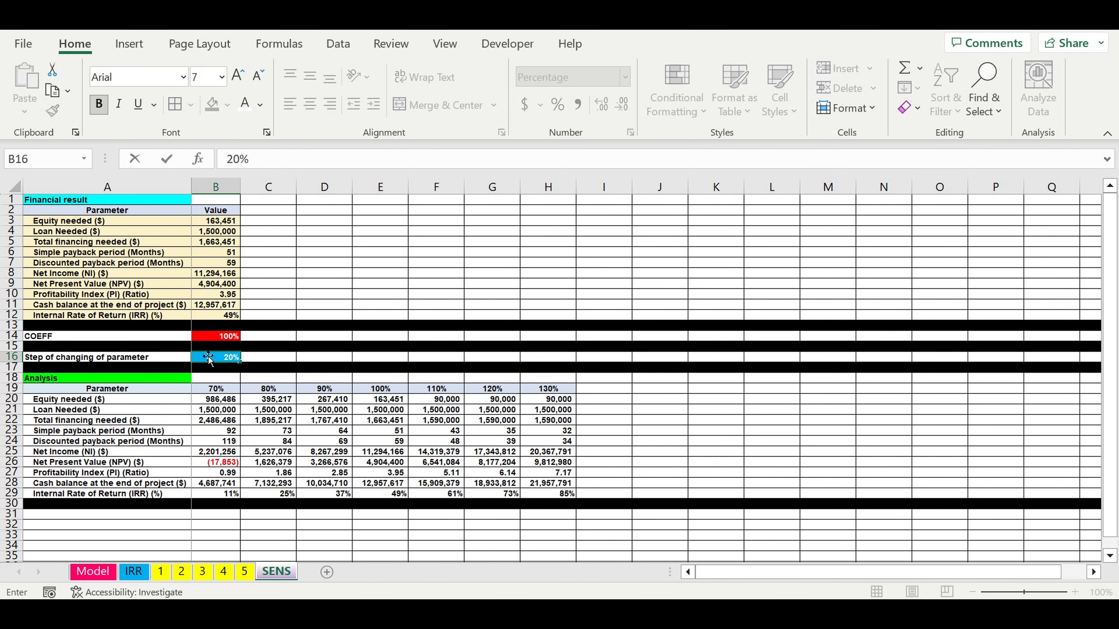
key(Return)
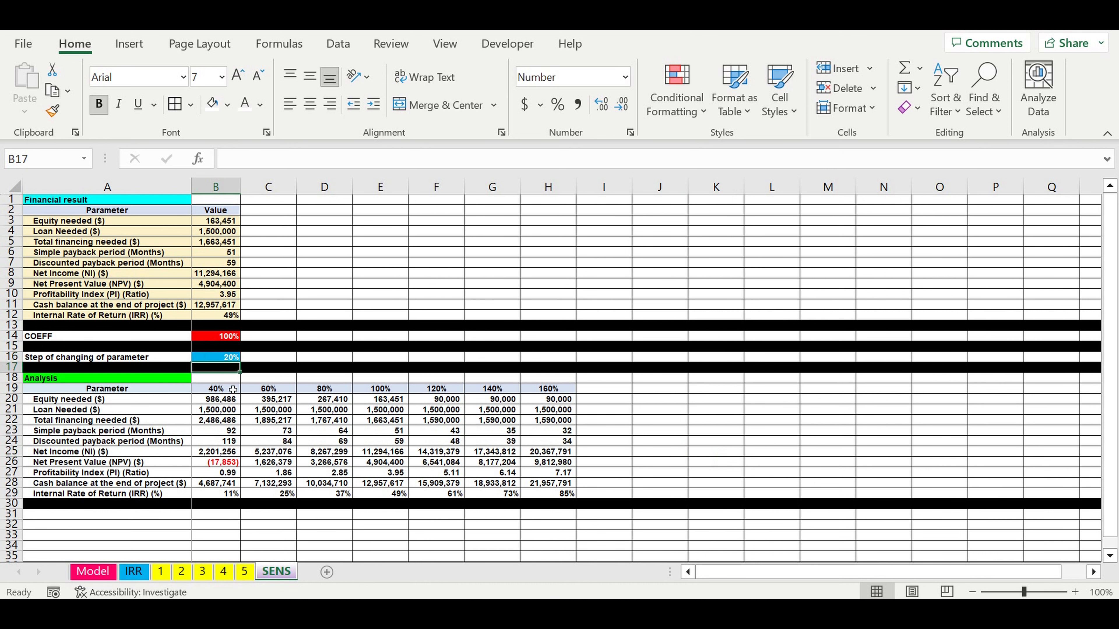
- Clear the results in the Analysis table, B20:H29, on the SENS sheet
drag(232, 389, 546, 390)
drag(214, 401, 556, 494)
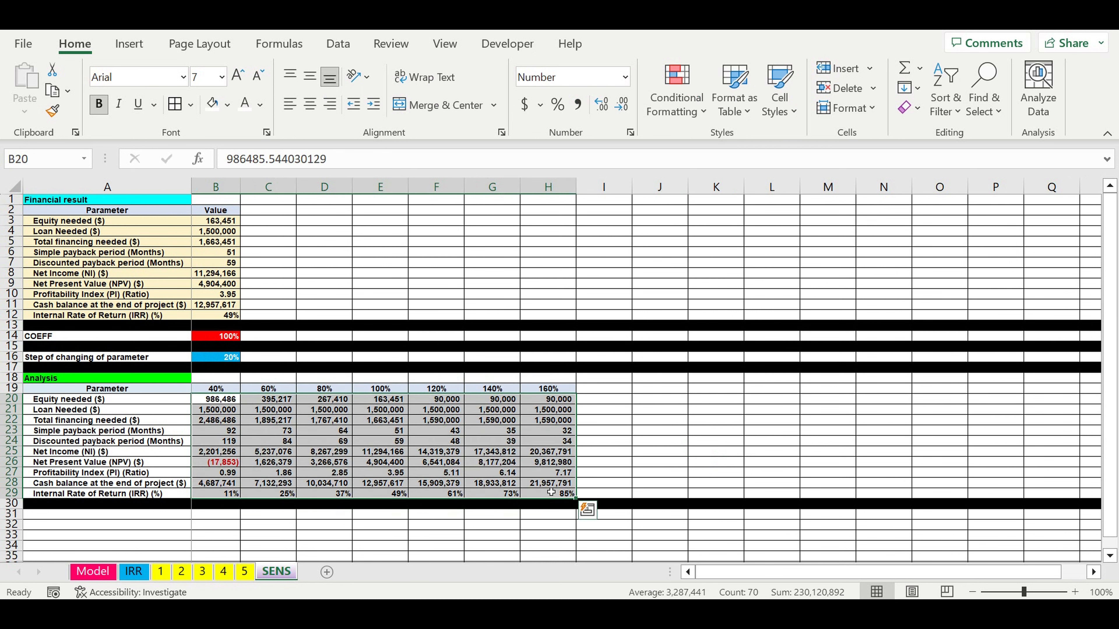
key(Delete)
click(660, 420)
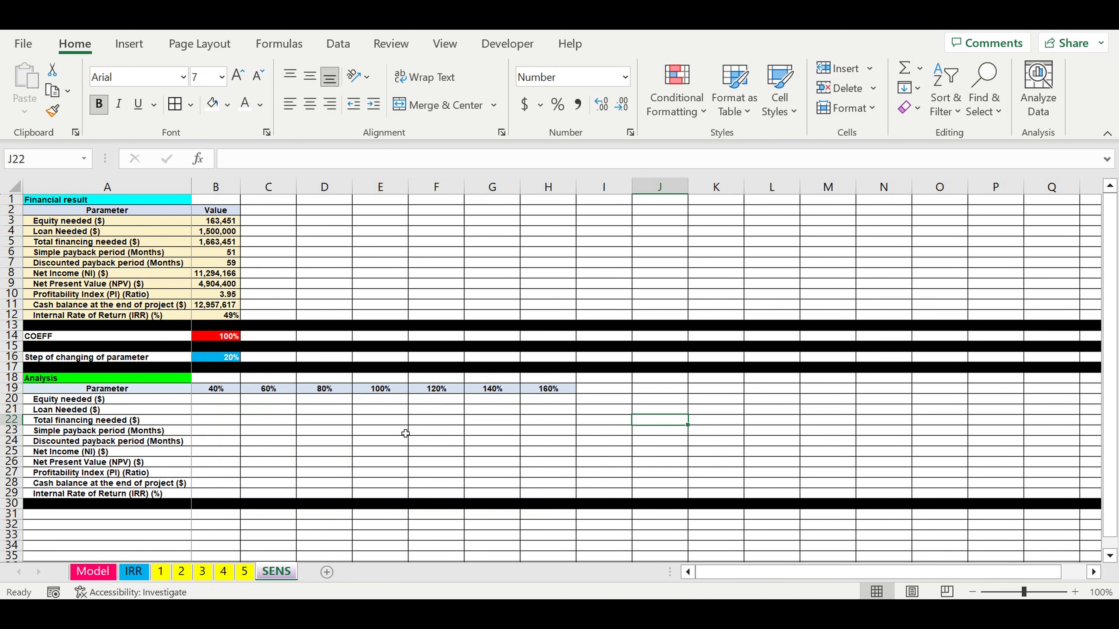
click(405, 434)
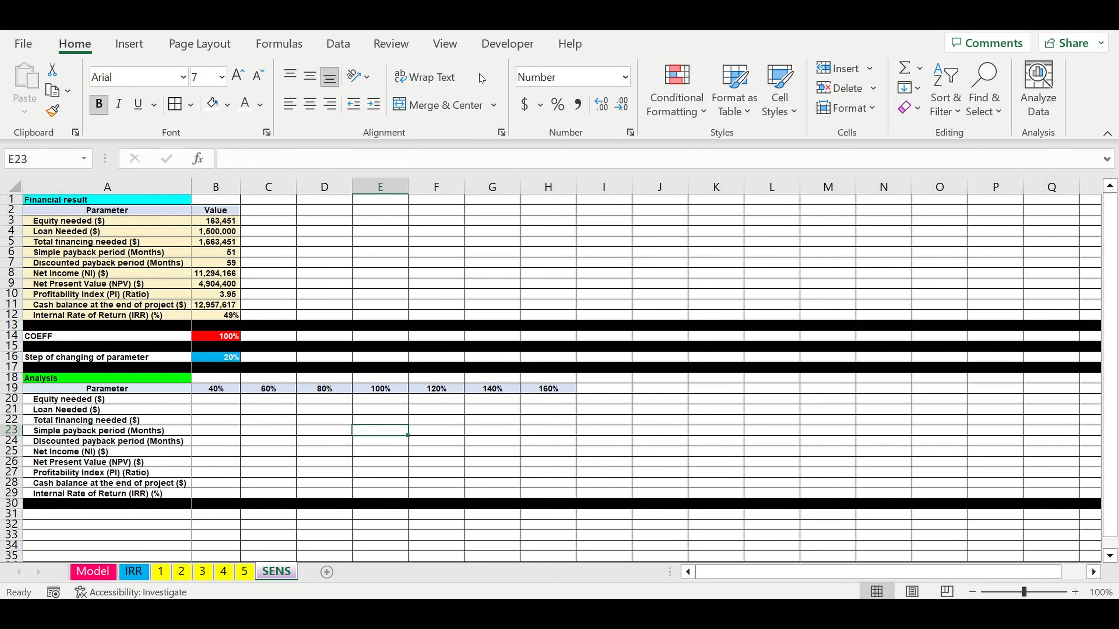
- Insert a form control button beside the Financial result table and assign the SENS macro to it
click(502, 50)
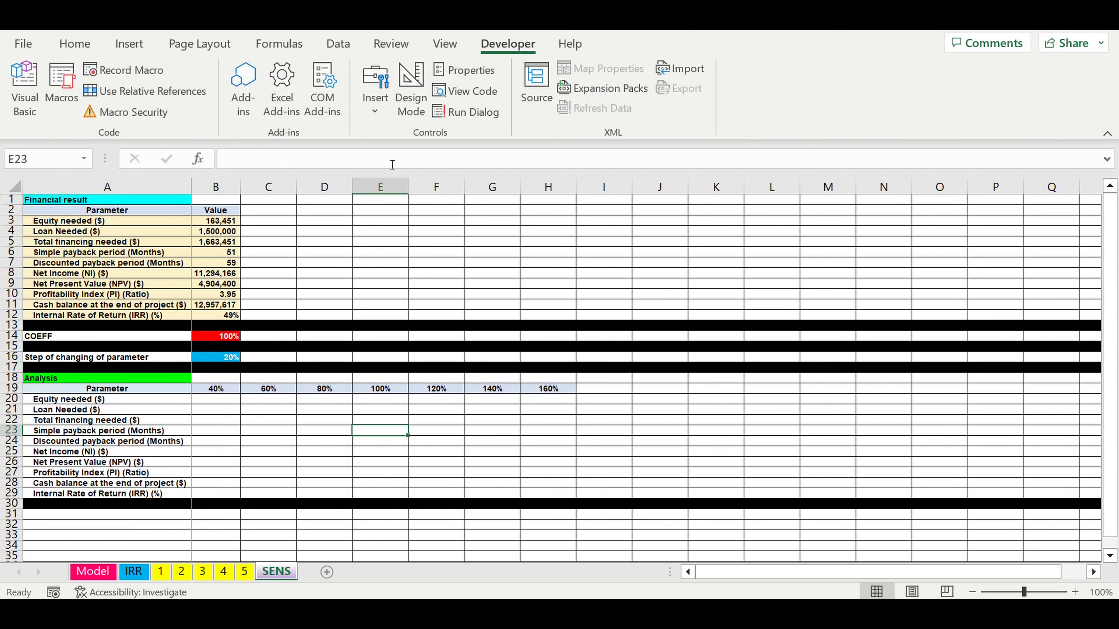
click(375, 89)
click(370, 155)
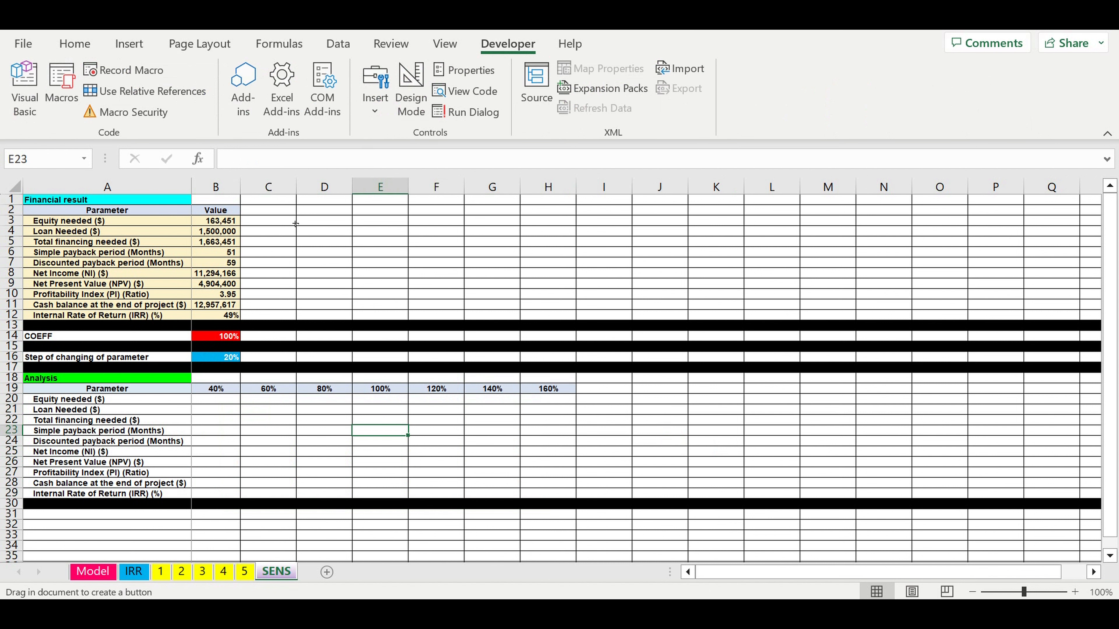
drag(296, 223, 487, 252)
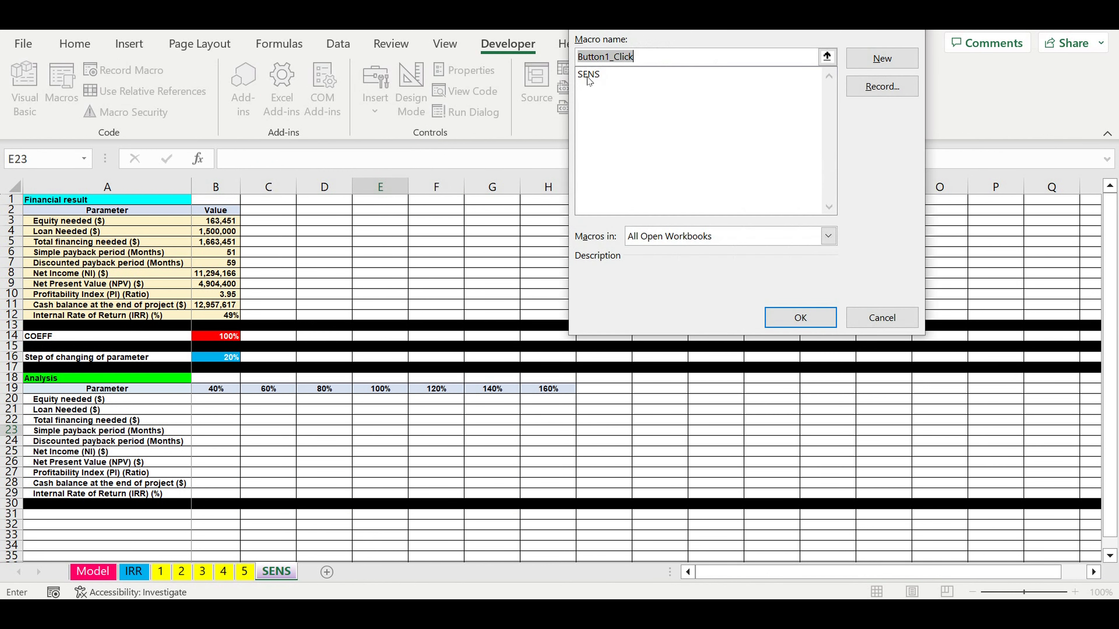
click(589, 75)
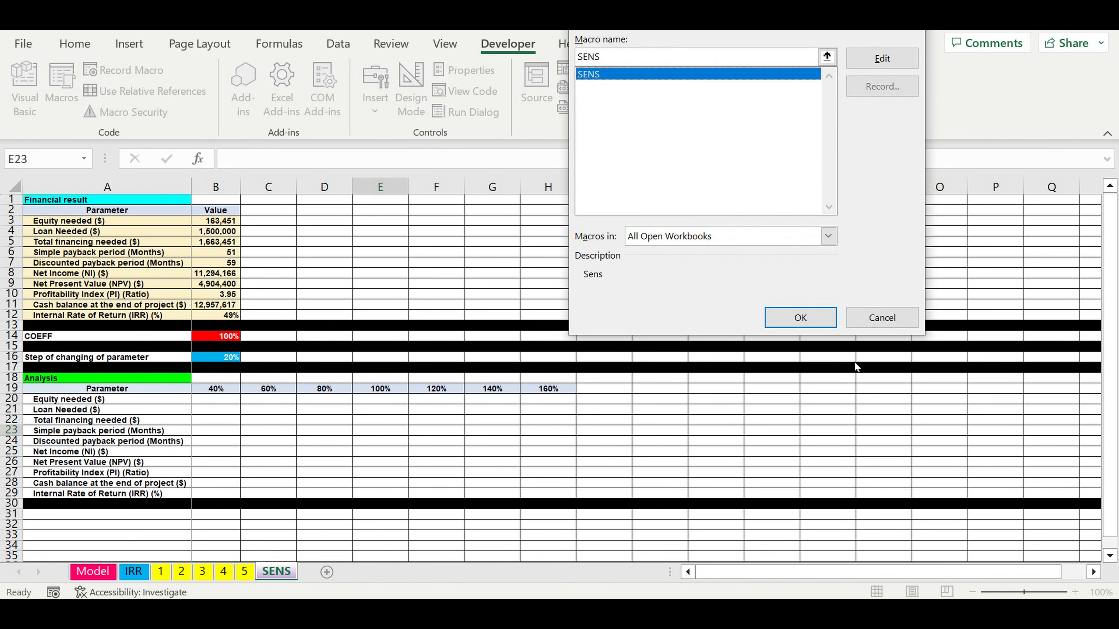
click(812, 322)
- Change the new button's label to SENS
click(361, 246)
drag(338, 247, 390, 251)
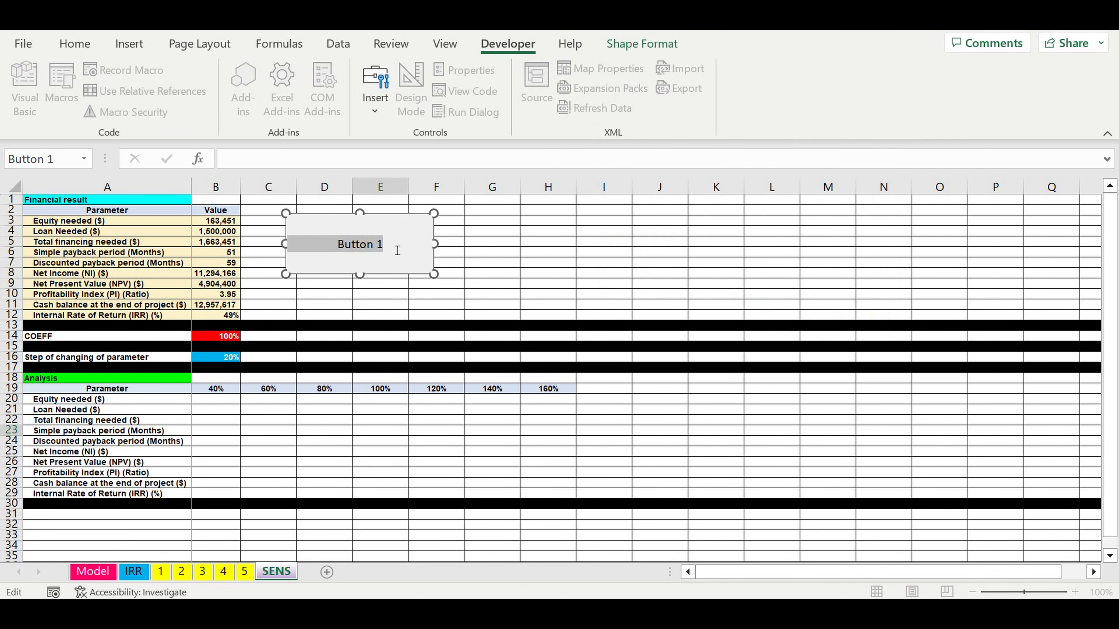
click(394, 251)
drag(338, 249, 391, 253)
key(BackSpace)
text(SENS)
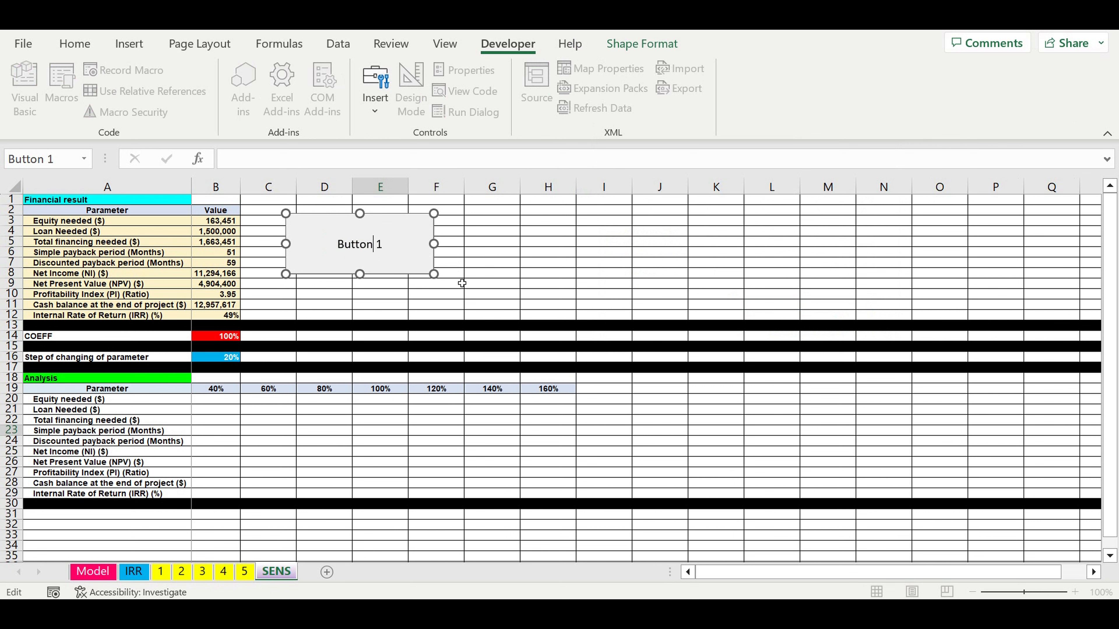
click(507, 254)
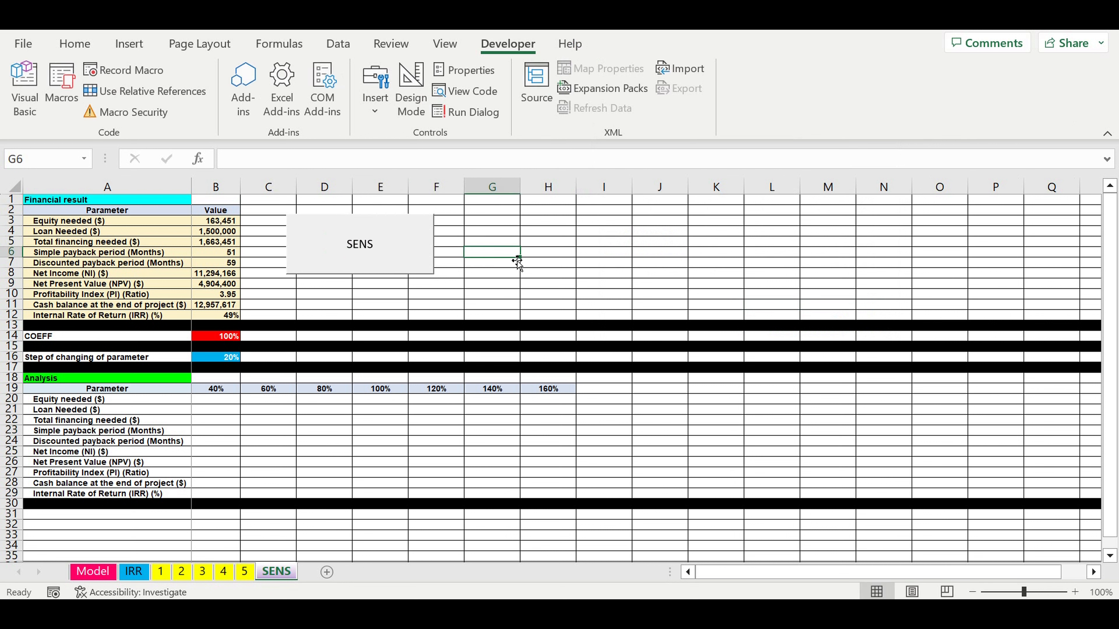
- Run the sensitivity analysis for revenues with the new SENS button at the 20% step
click(615, 254)
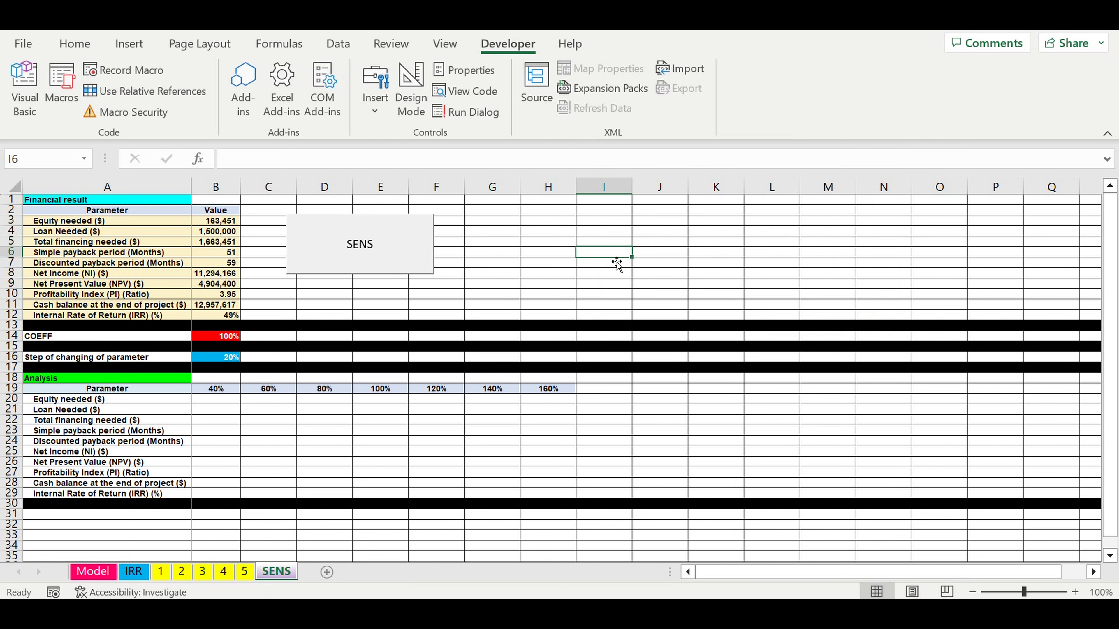
click(367, 260)
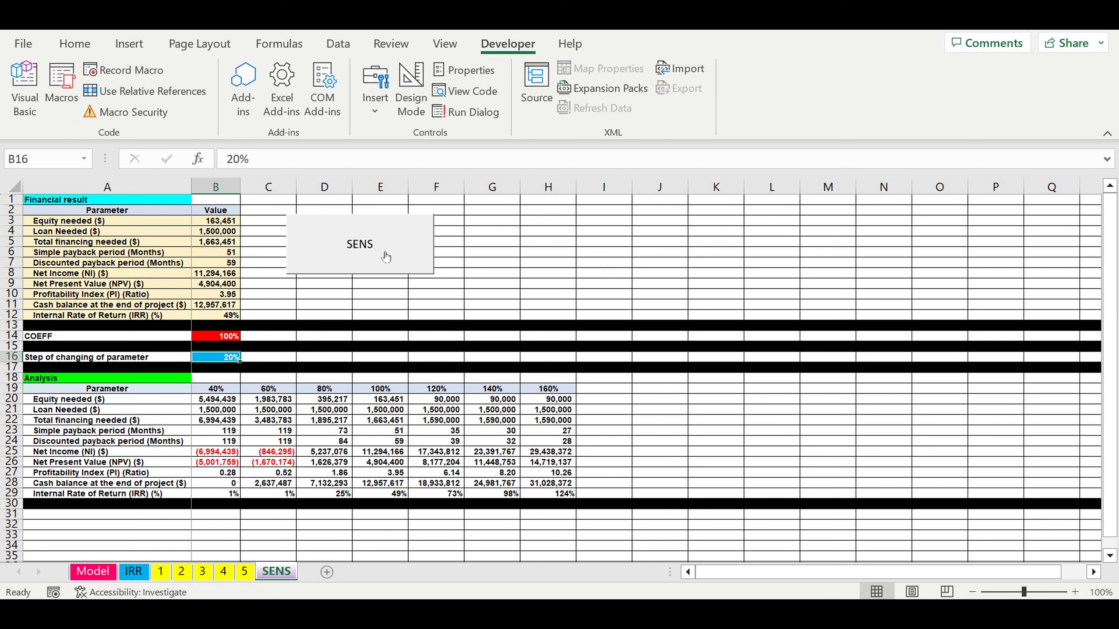
click(492, 263)
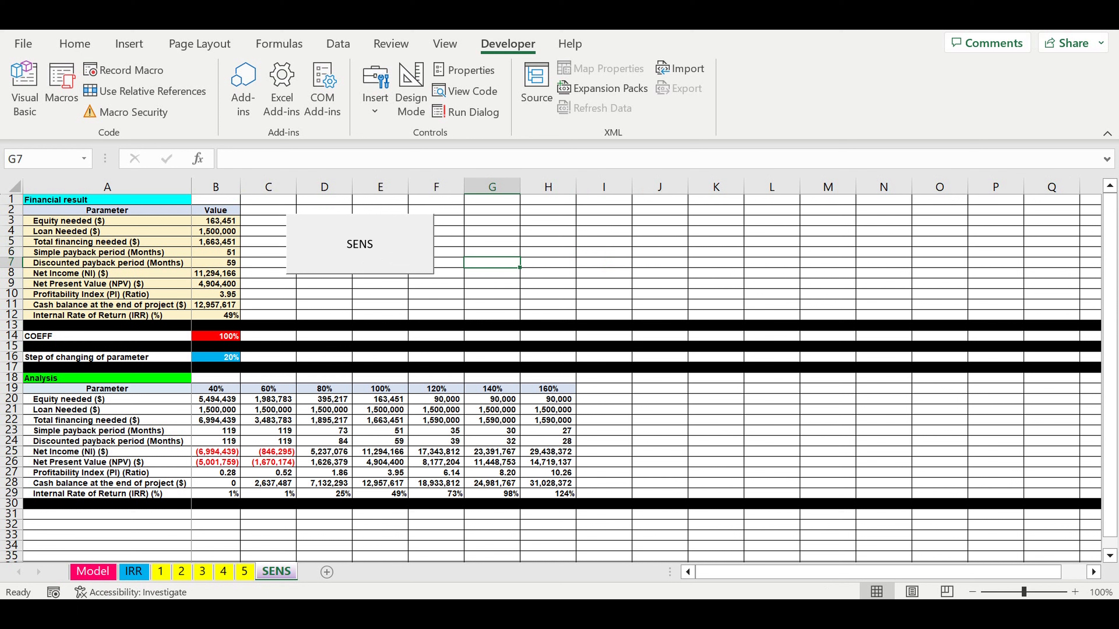
- Remove the SENS!B14 link from the Revenues COEFF in cell B37 on the Model sheet, leaving =100%
click(106, 574)
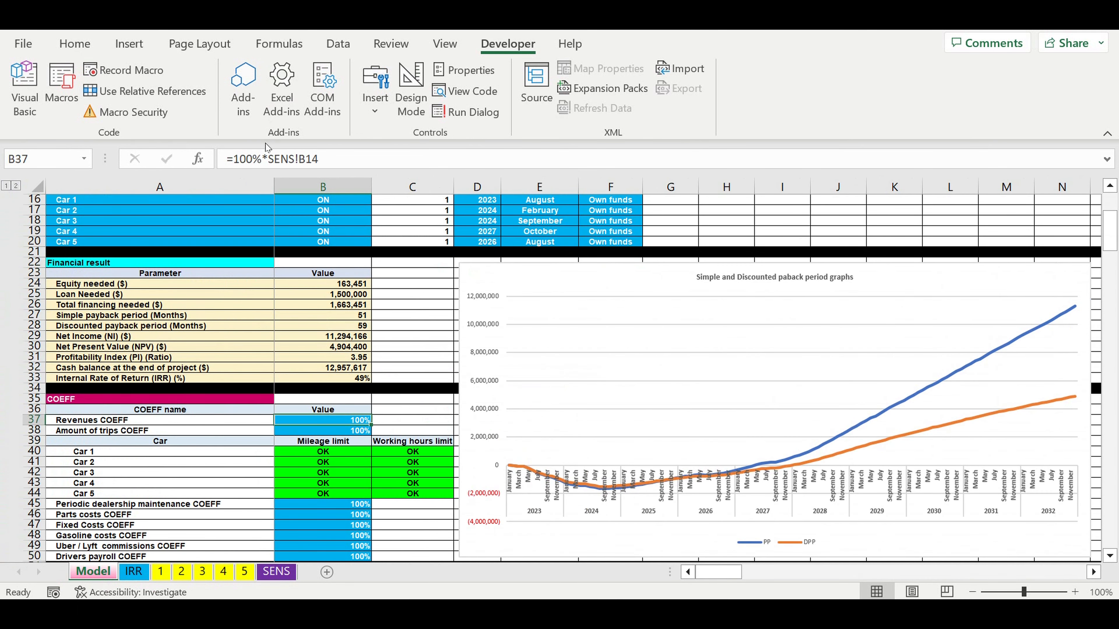
drag(262, 158, 360, 163)
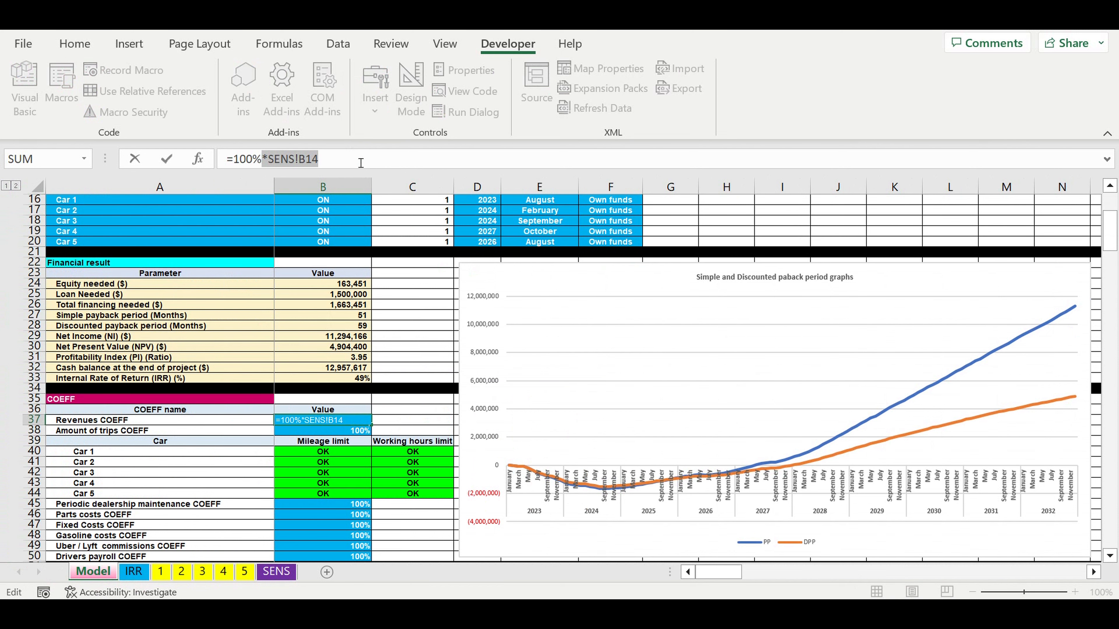
key(BackSpace)
key(Return)
key(Return)
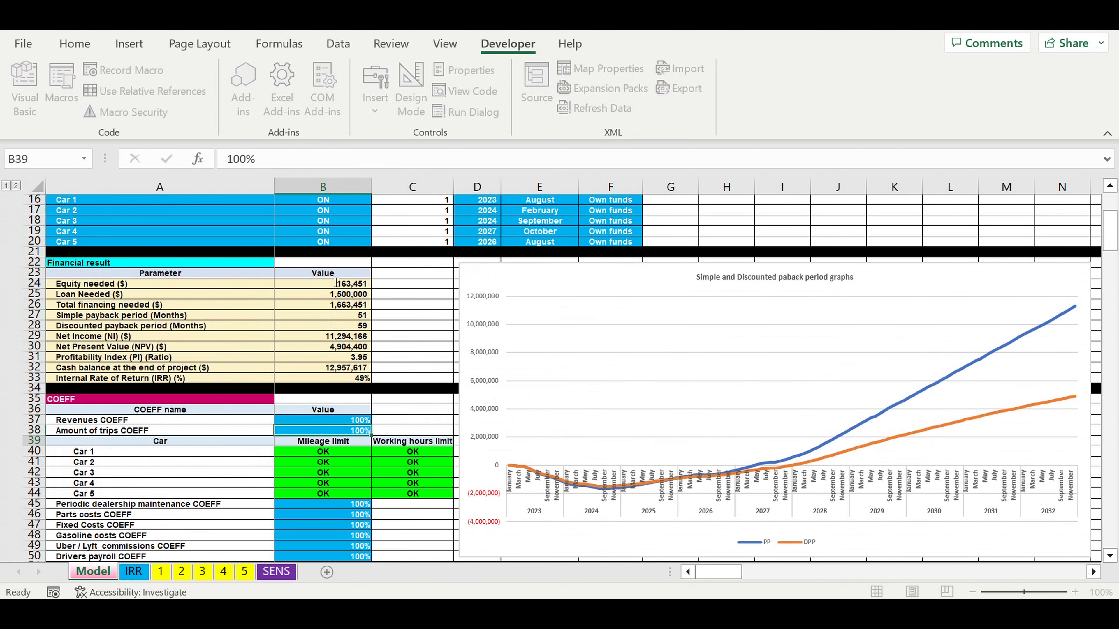
- Link the Uber / Lyft commissions COEFF in cell B49 to the sensitivity coefficient with the formula =100%*SENS!B14
scroll(404, 441, down, 4)
scroll(404, 441, down, 3)
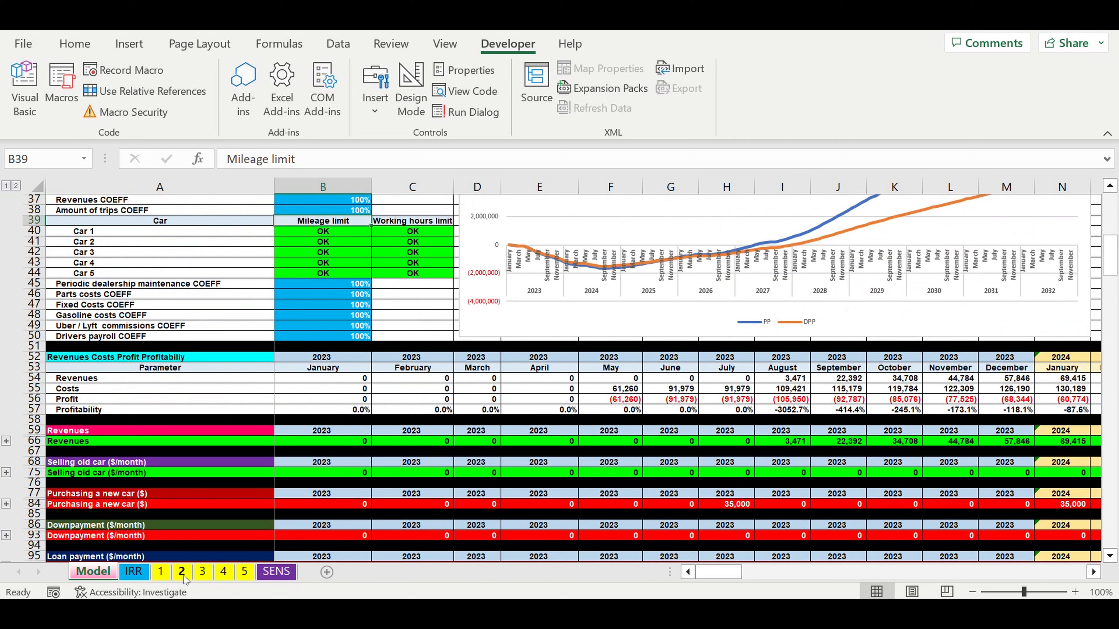
click(93, 328)
click(326, 330)
click(277, 161)
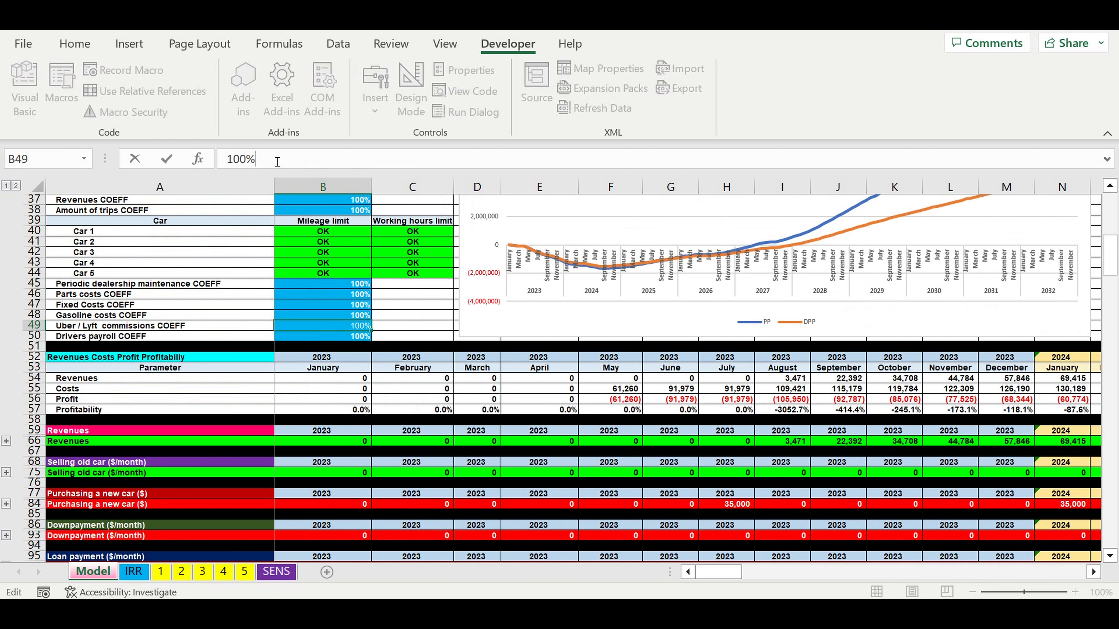
text(*SENS!B14)
click(230, 161)
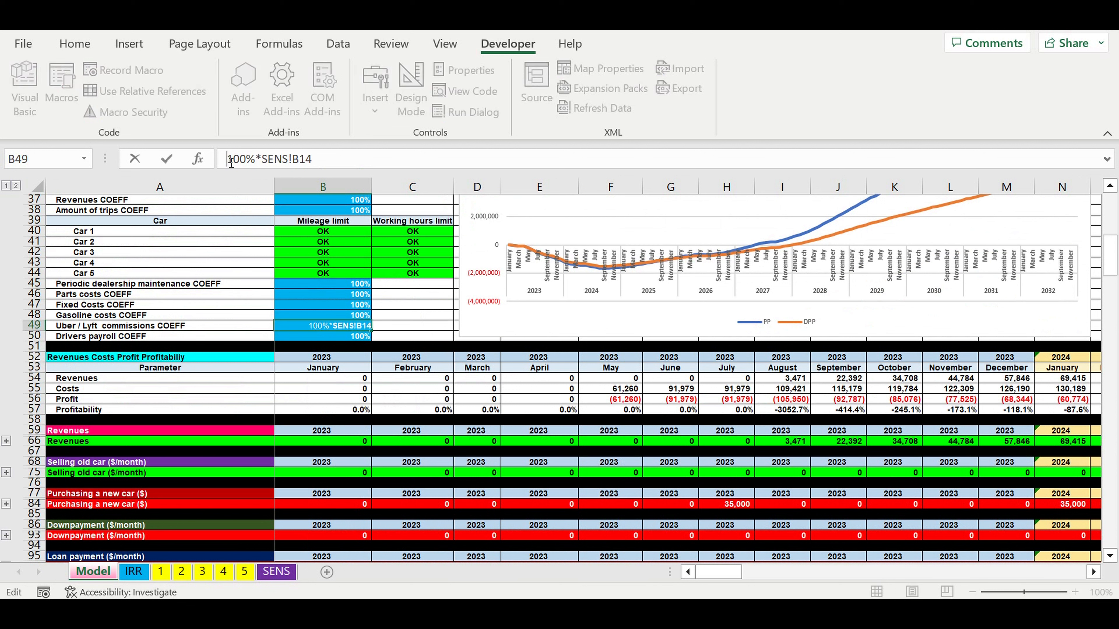
text(=)
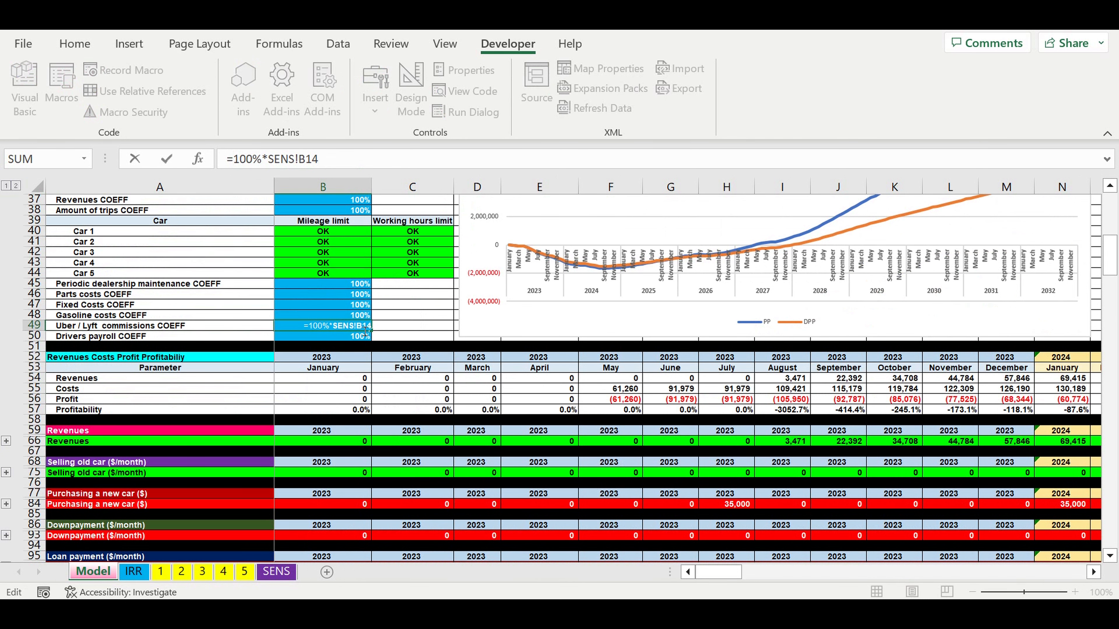
key(Return)
key(Return)
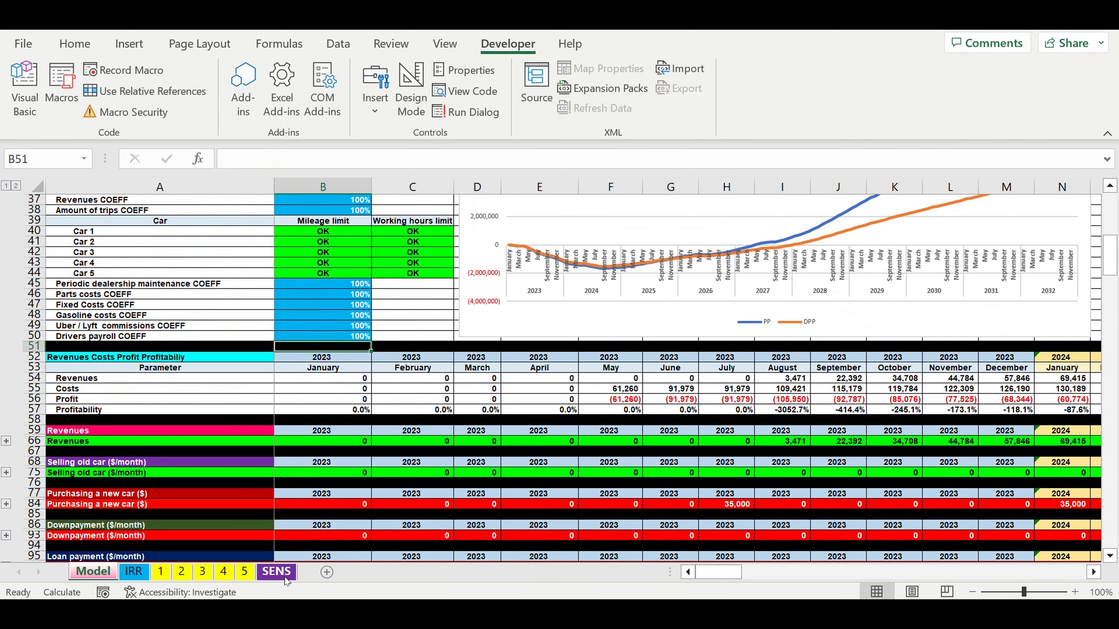
- Clear the Analysis results in B20:H29 on the SENS sheet and rerun the SENS macro for the Uber / Lyft commissions
click(285, 578)
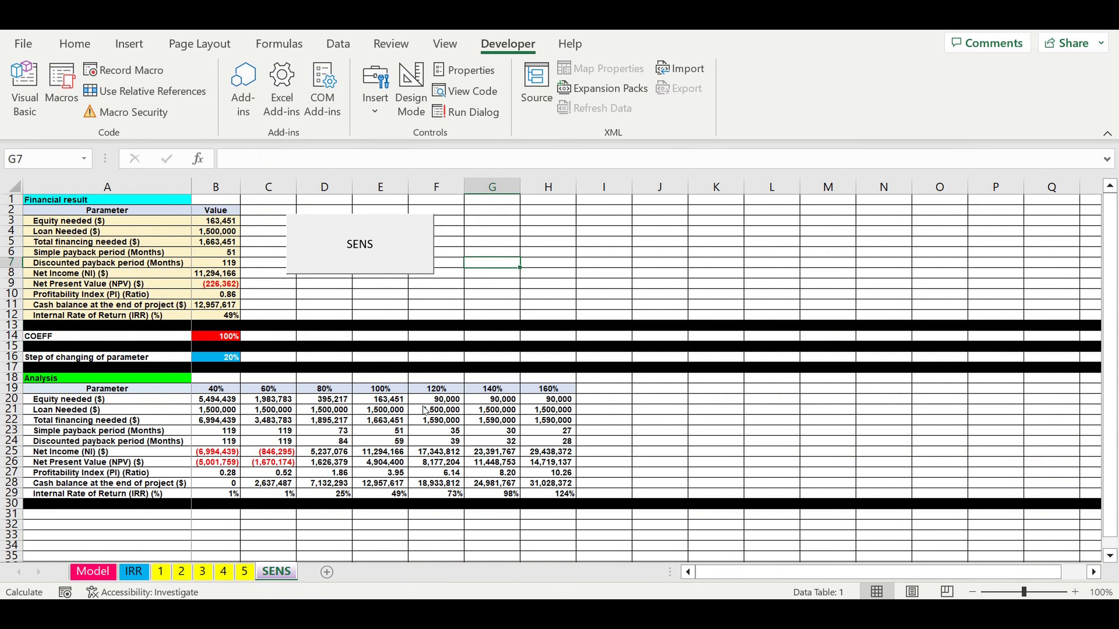
drag(197, 402, 551, 484)
key(Delete)
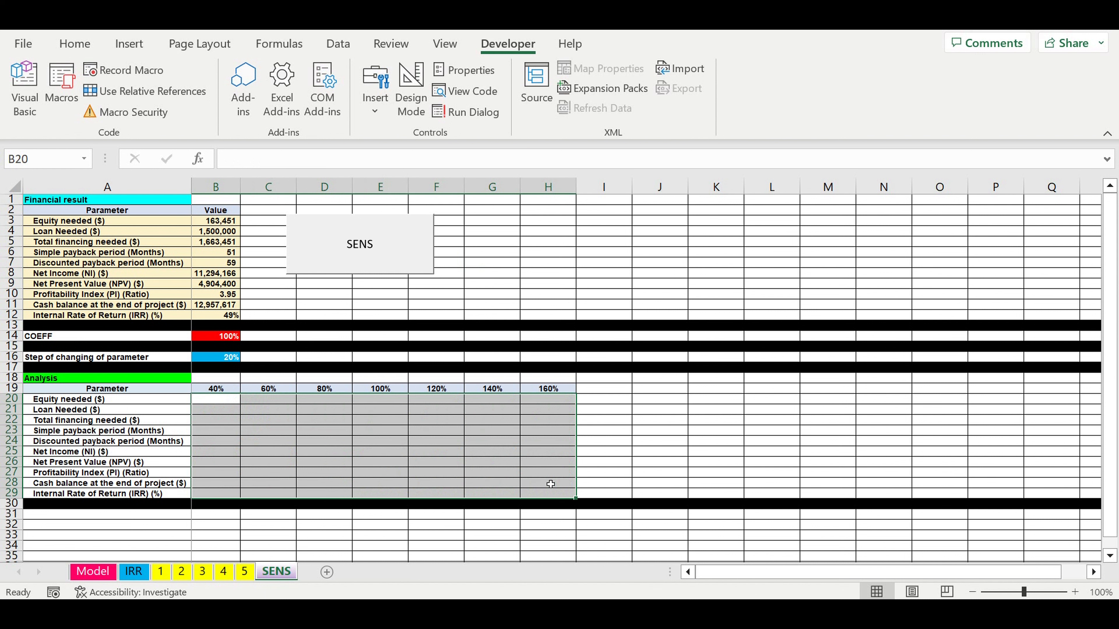
click(493, 421)
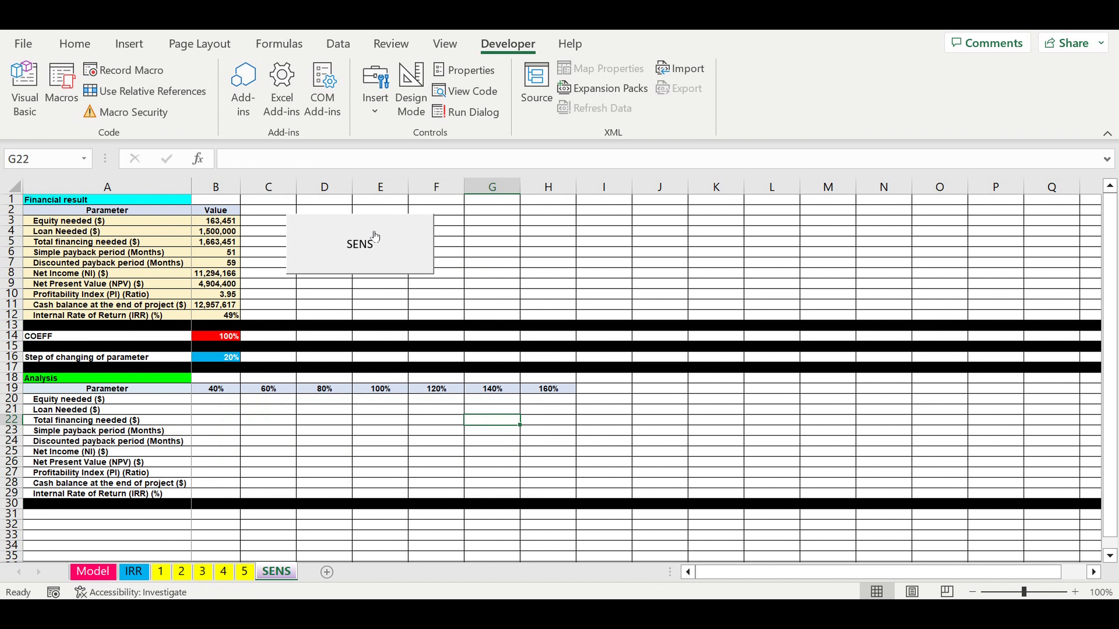
click(377, 251)
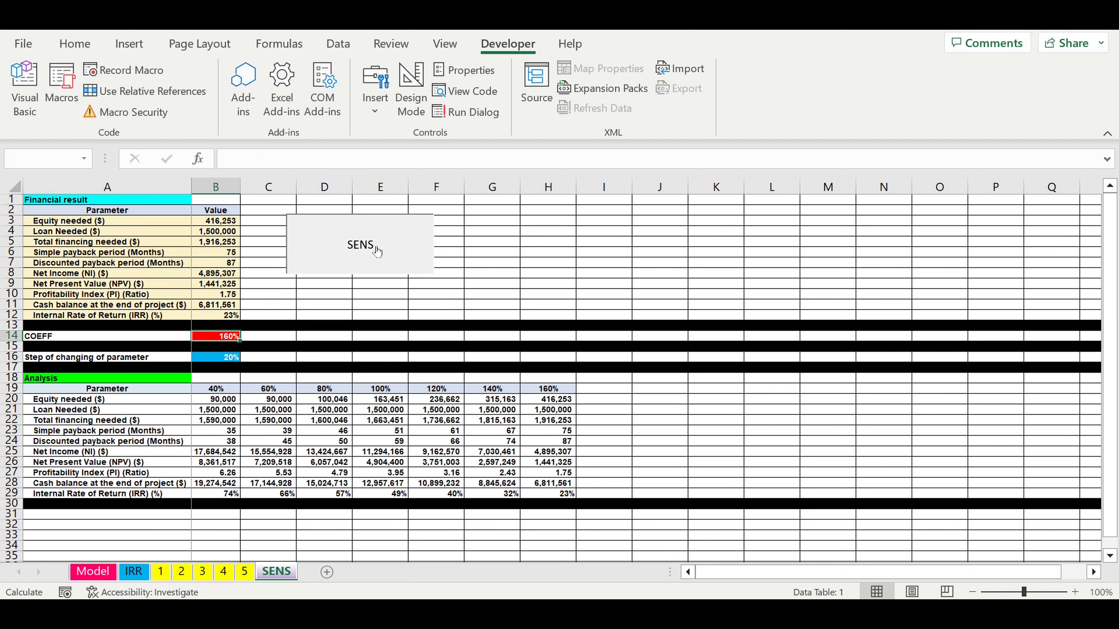
- Set the step of changing of parameter in B16 to 30% and rerun the SENS macro
click(216, 359)
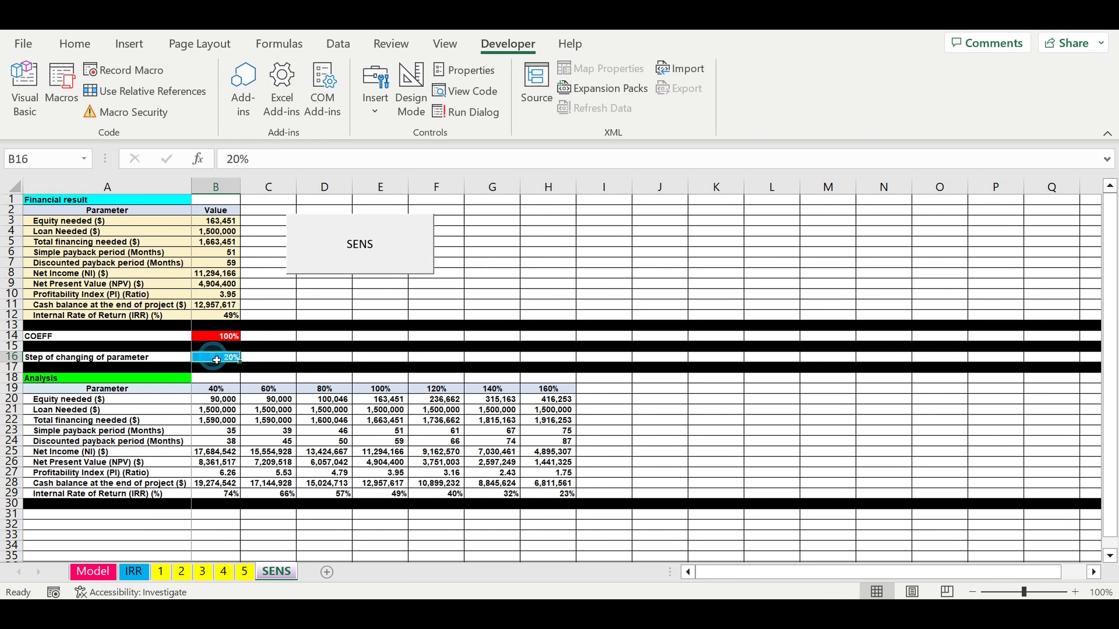
text(30)
key(Return)
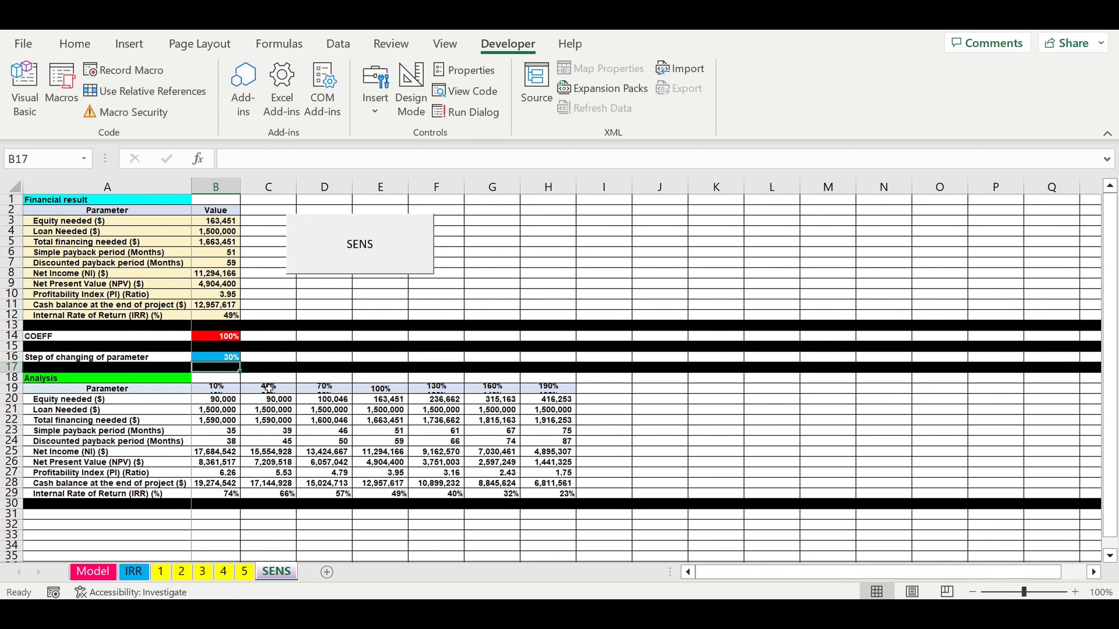
click(716, 441)
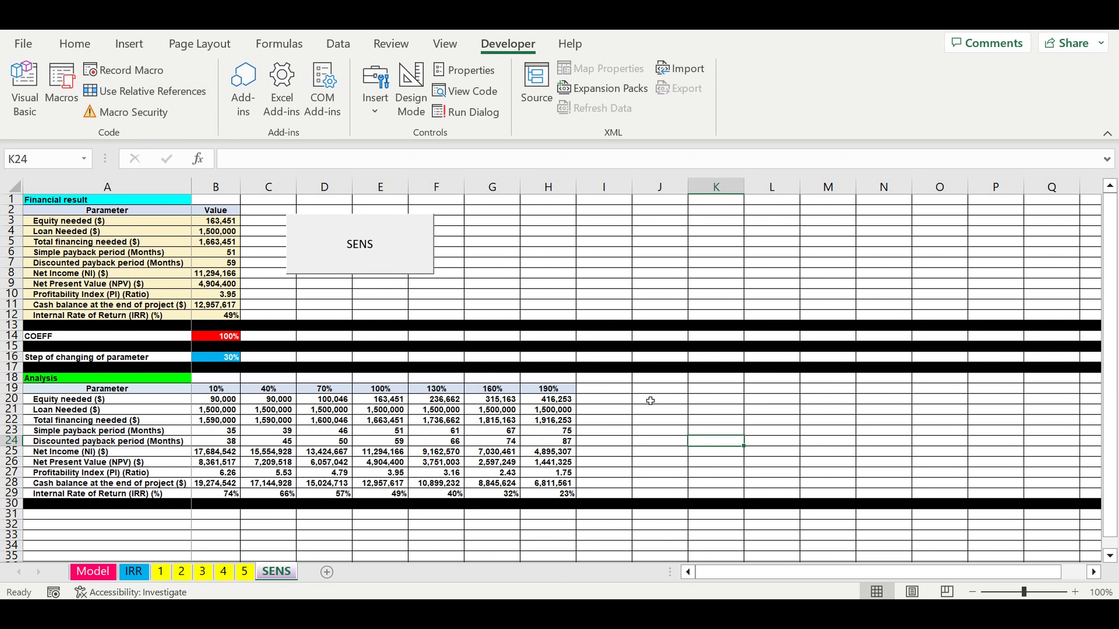
click(364, 253)
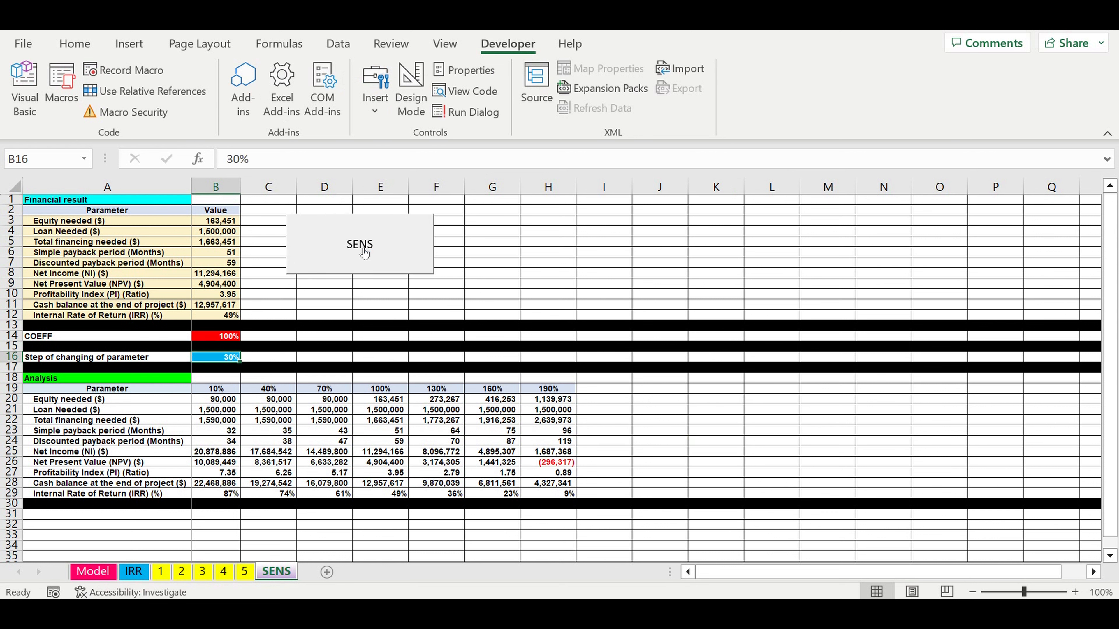
- Remove the SENS!B14 link from the Uber / Lyft commissions COEFF in cell B49 on the Model sheet, leaving =100%
click(78, 572)
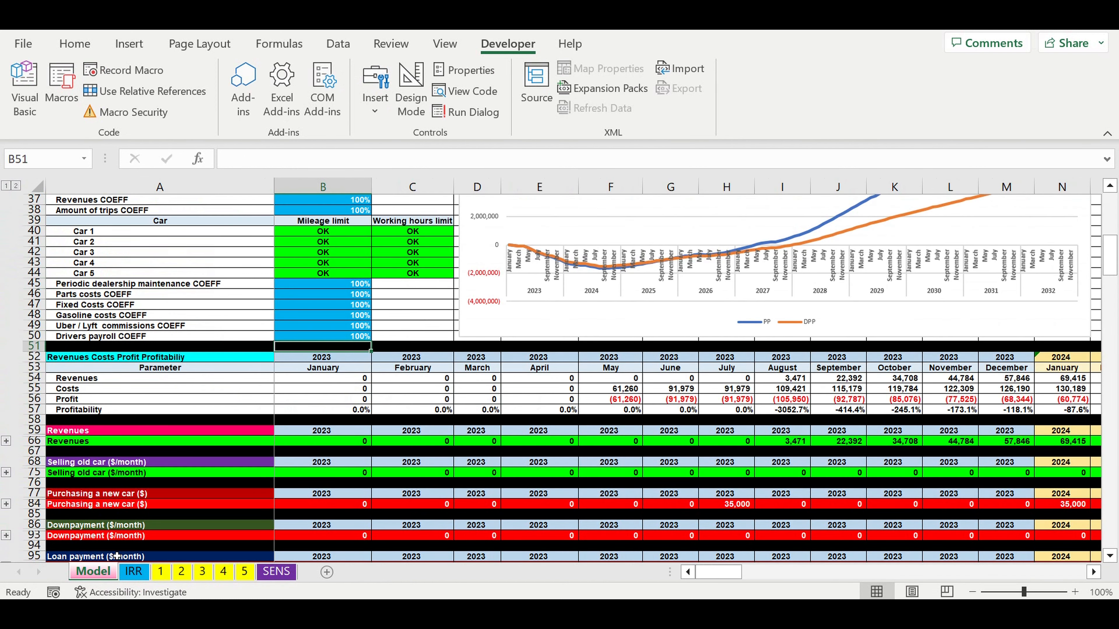
click(303, 326)
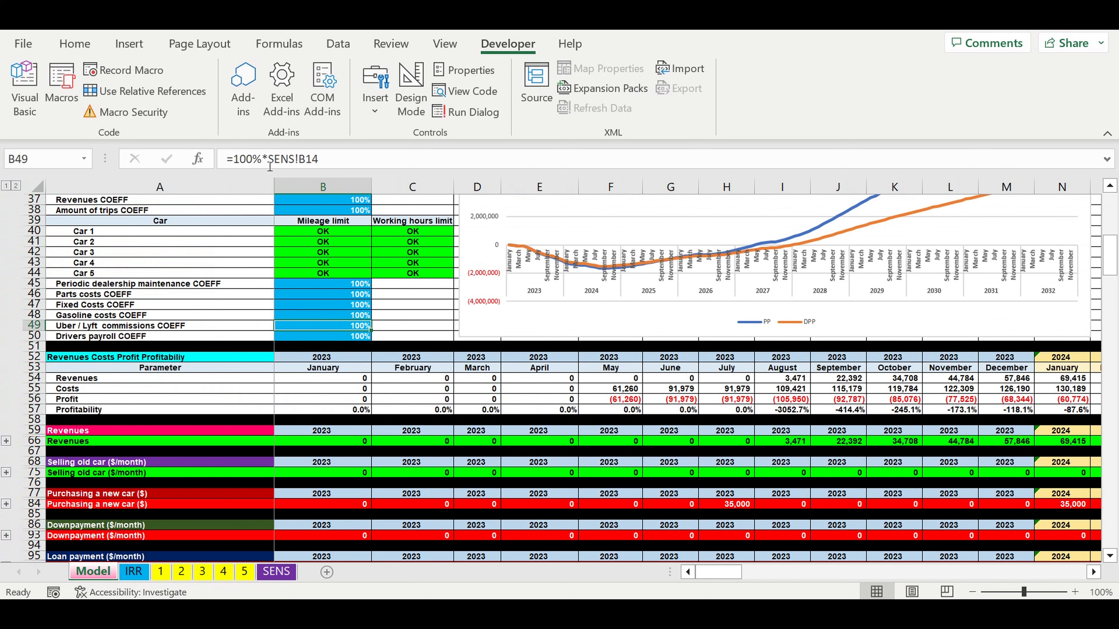
drag(264, 160, 319, 160)
key(BackSpace)
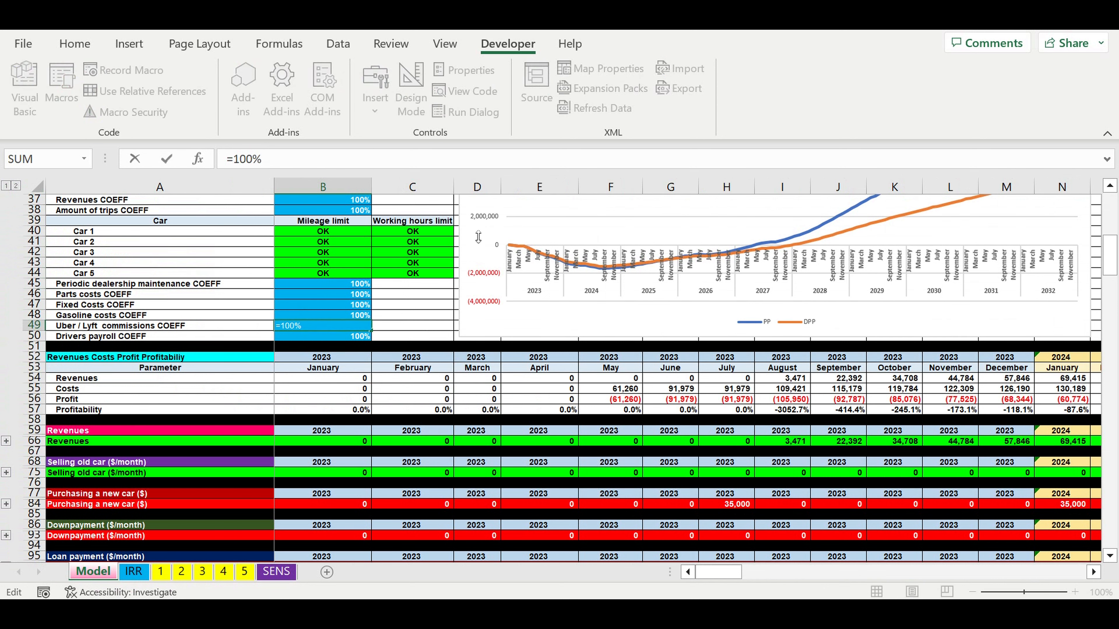
key(Return)
key(Return)
- Review the Model sheet's inputs from the COEFF block down through the management company payroll, fixed costs and investment plan
scroll(425, 435, down, 13)
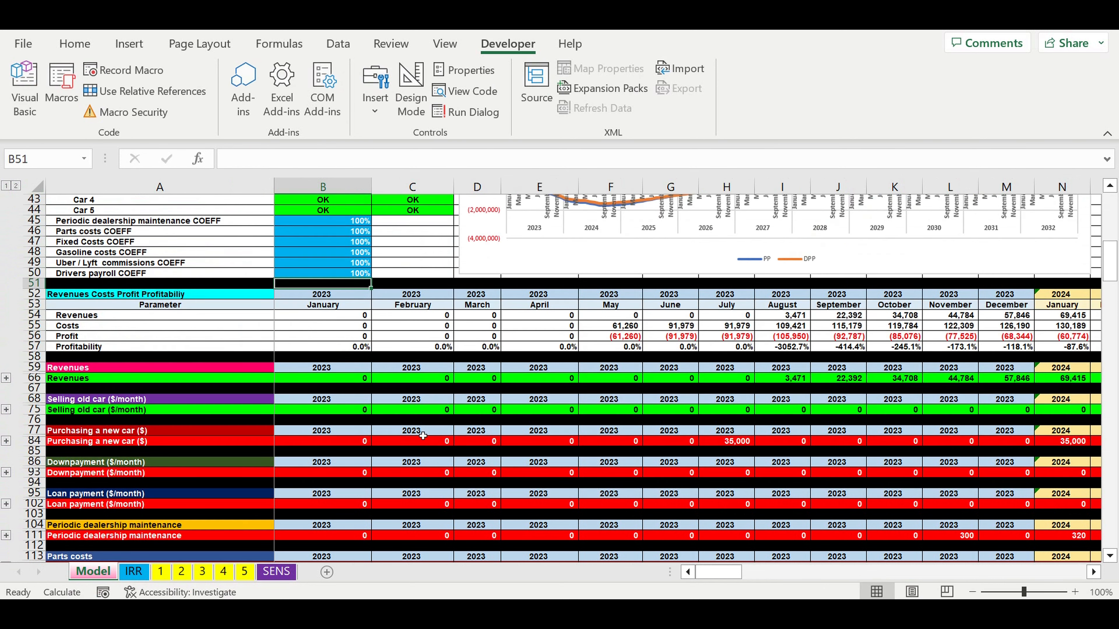
scroll(425, 431, down, 9)
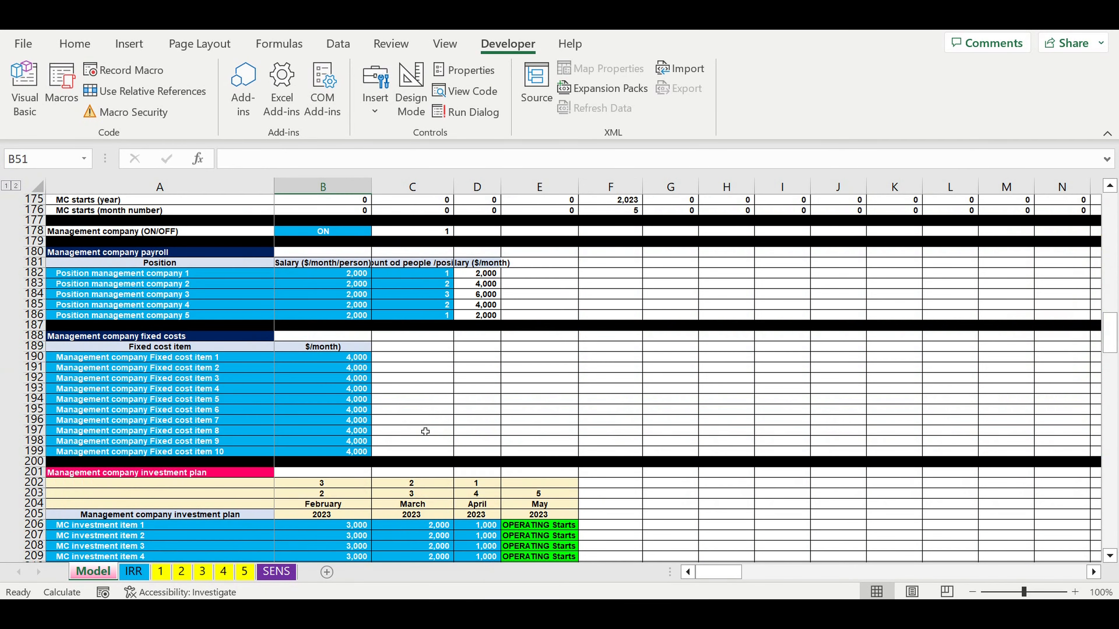
scroll(407, 335, down, 8)
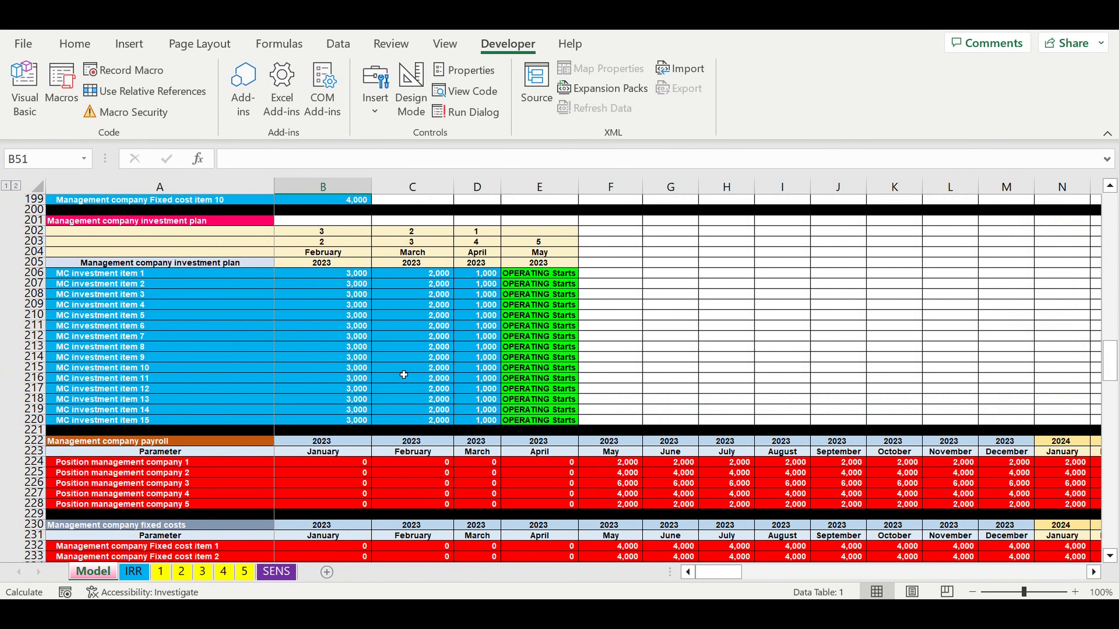
scroll(414, 348, up, 9)
scroll(418, 374, up, 20)
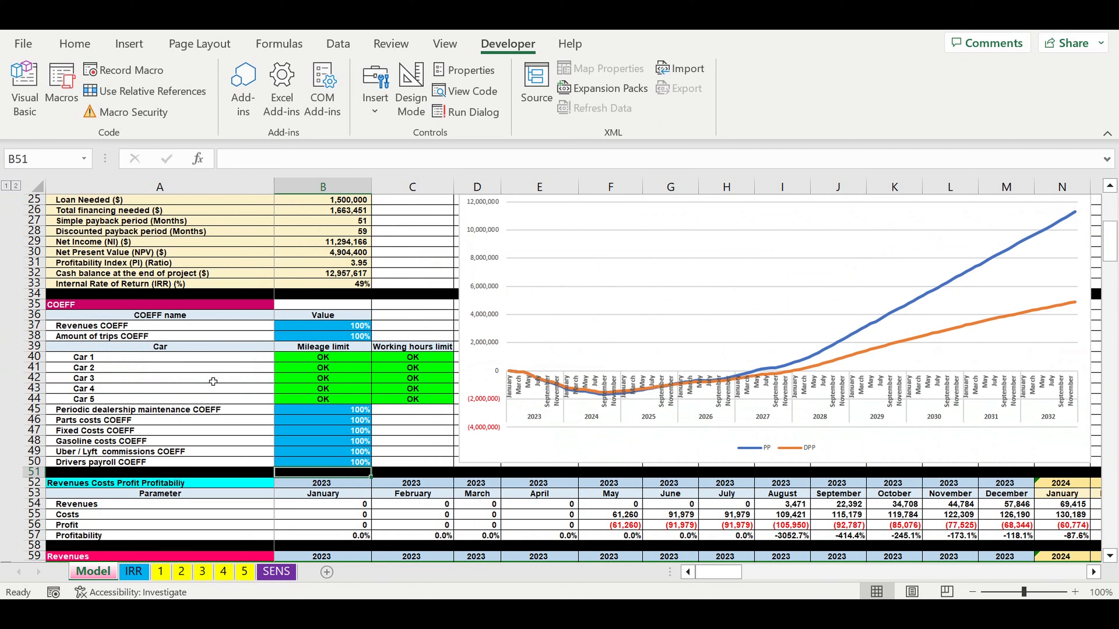
- Examine the Analysis results in B20:H29 on the SENS sheet, including the payback period and Net Present Value in the 190% column
click(284, 570)
drag(566, 403, 207, 495)
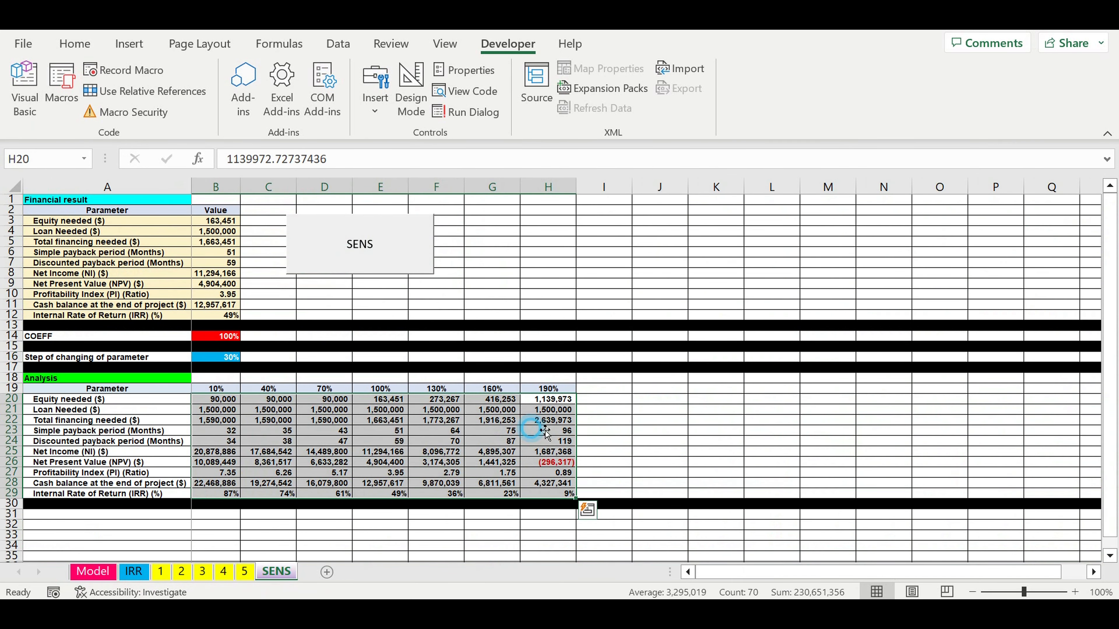
click(534, 430)
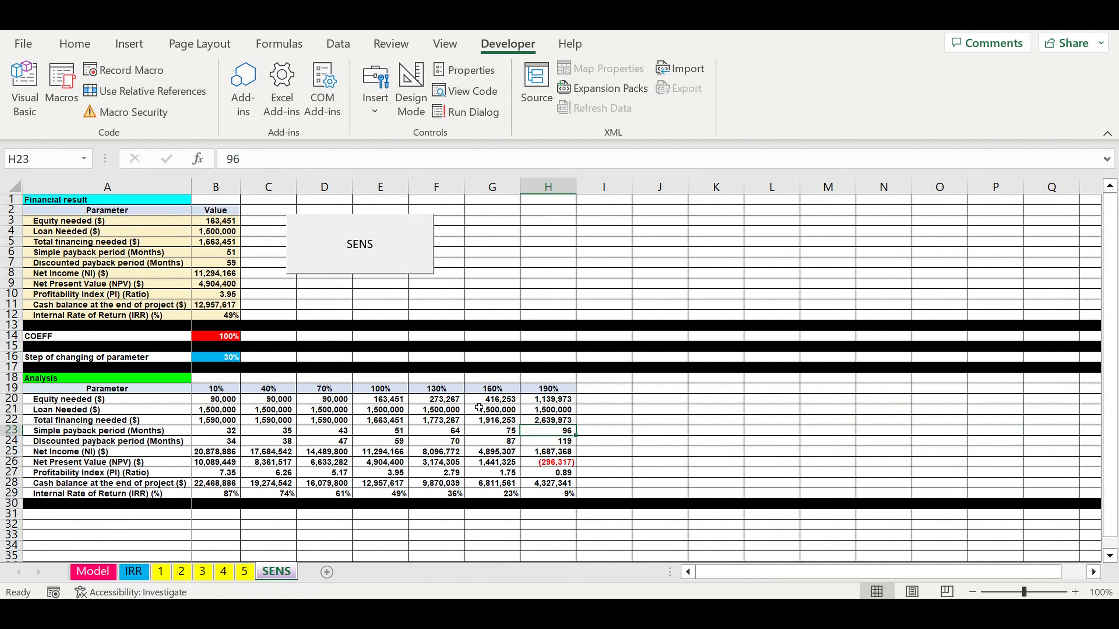
click(547, 390)
click(549, 464)
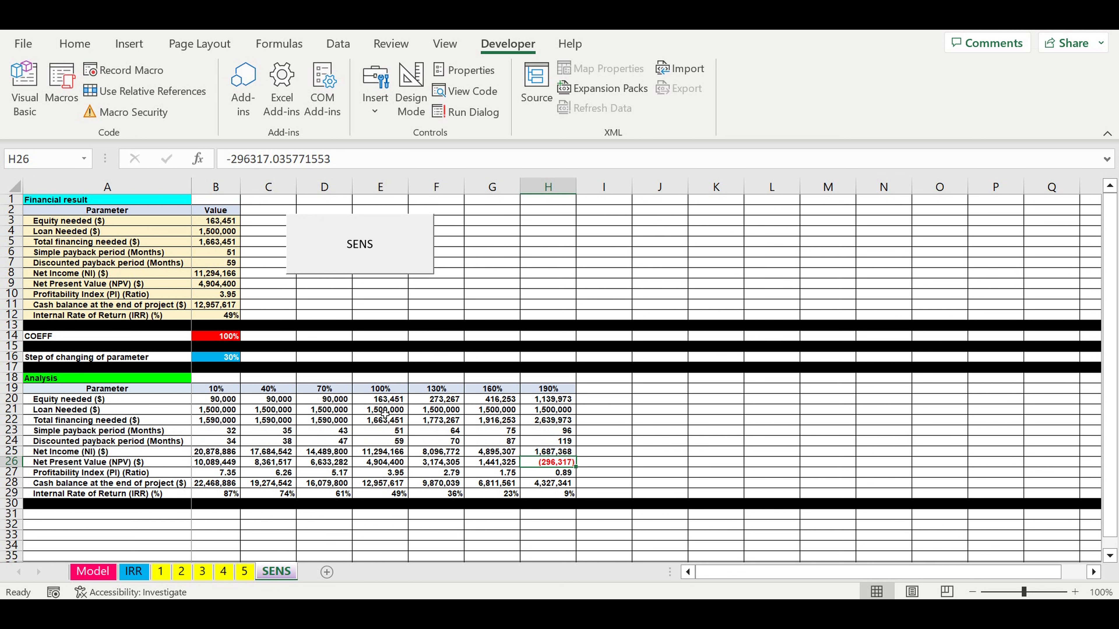
click(440, 412)
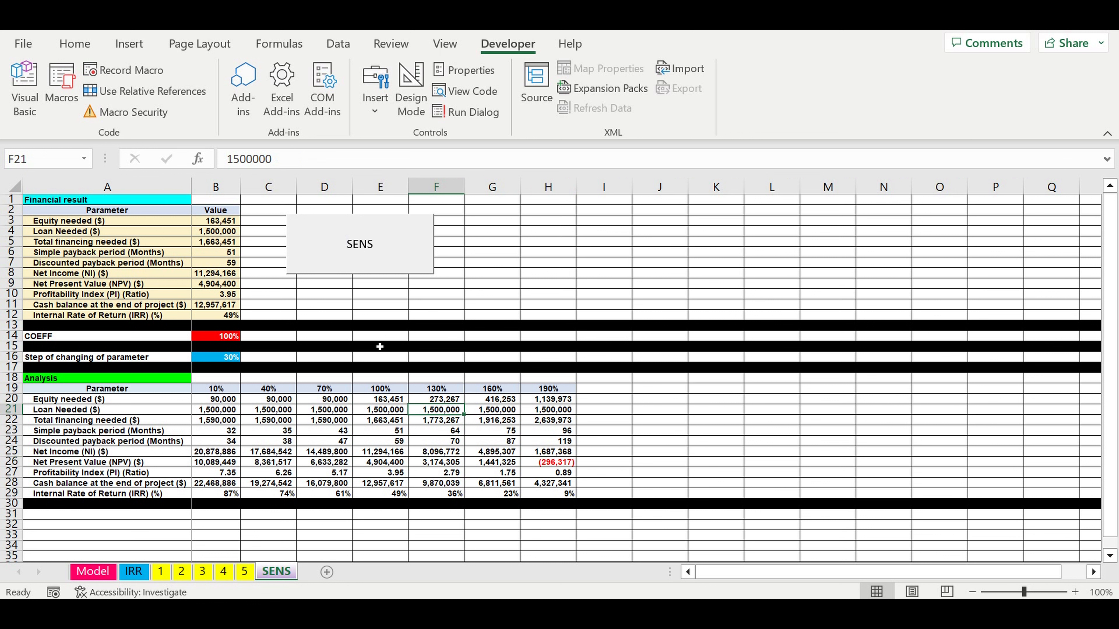
click(624, 434)
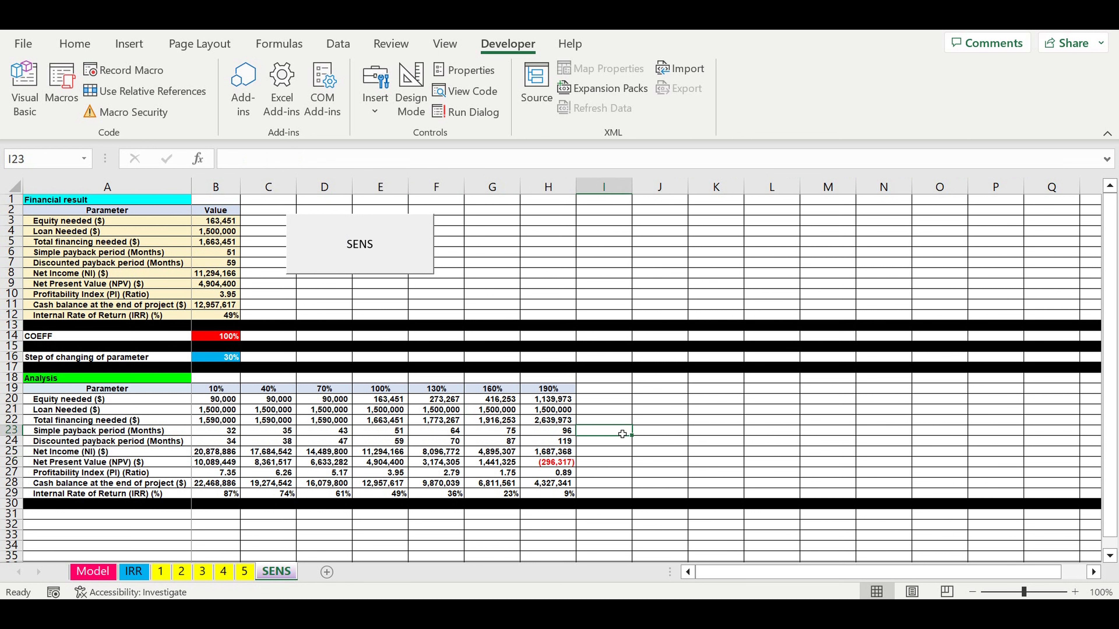